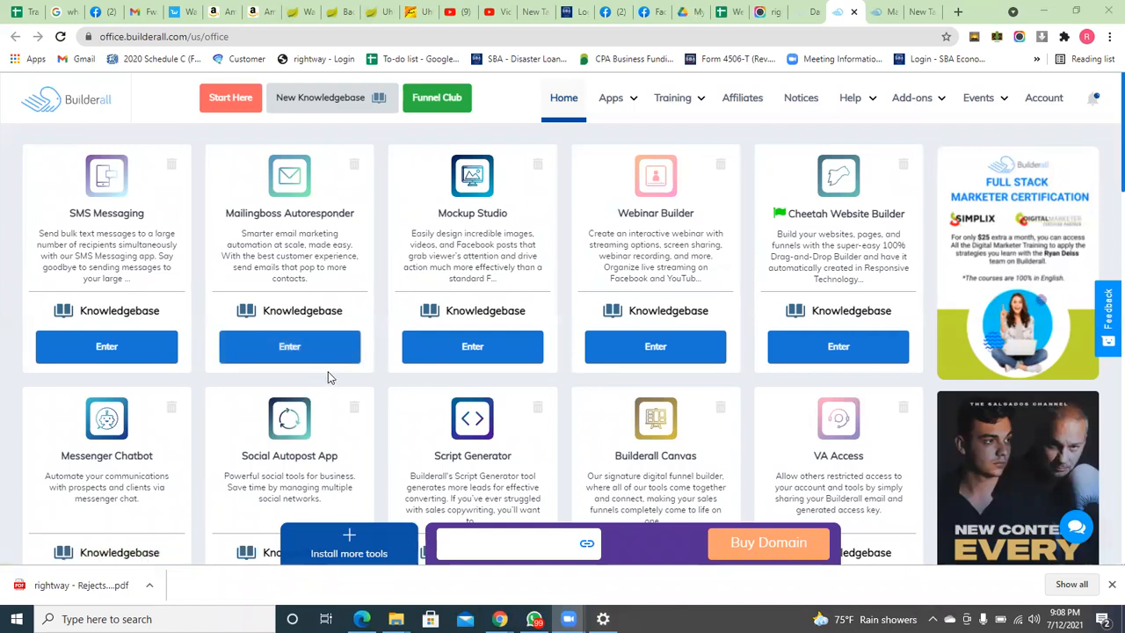
# Step: Open the Mailingboss Autoresponder and look through its all-subscribers page and subscriber lists
pyautogui.click(288, 347)
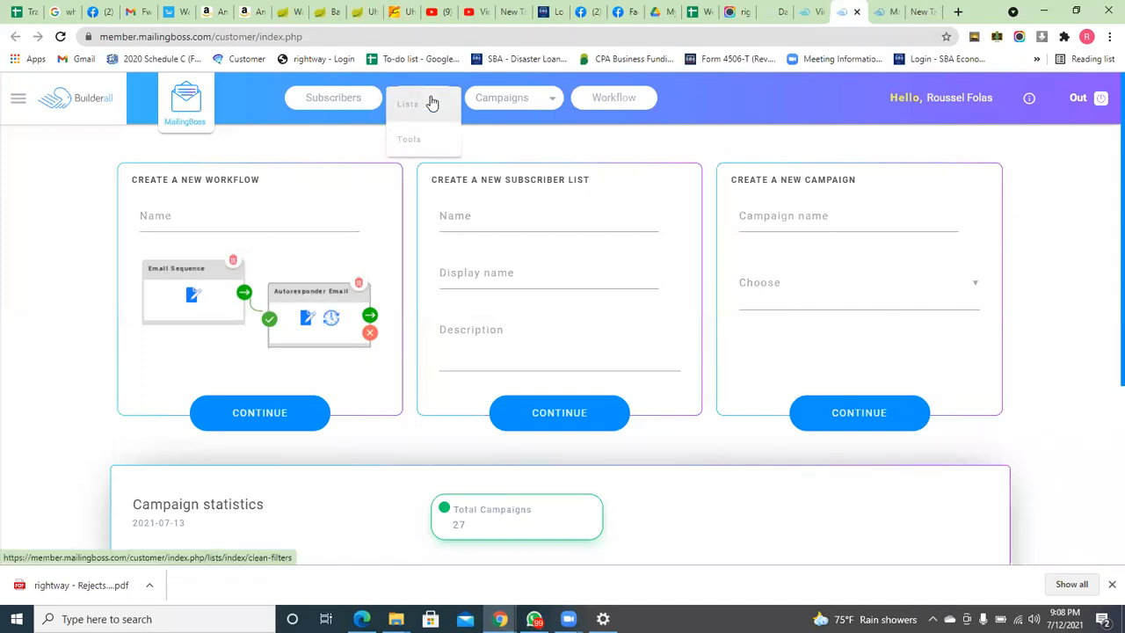
pyautogui.click(329, 96)
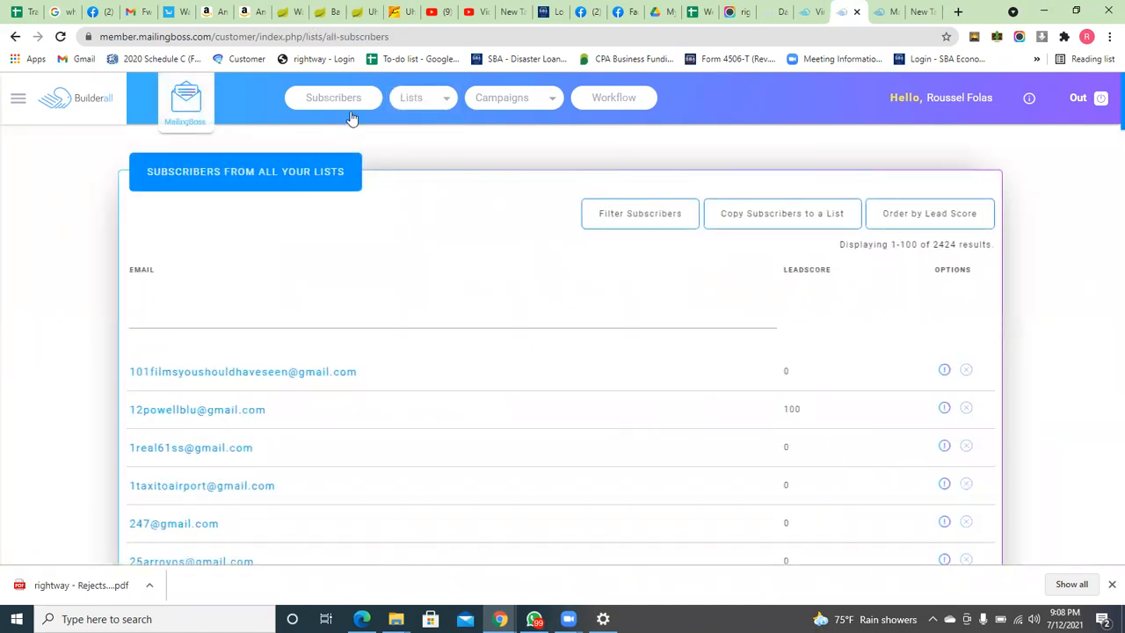
pyautogui.moveTo(427, 101)
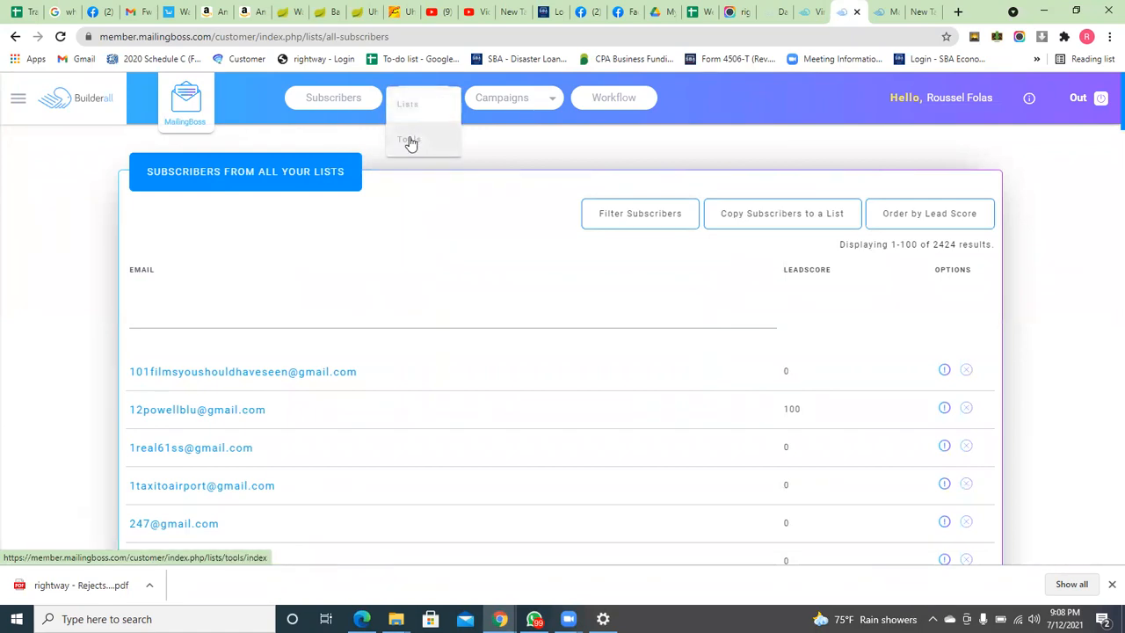
pyautogui.click(411, 114)
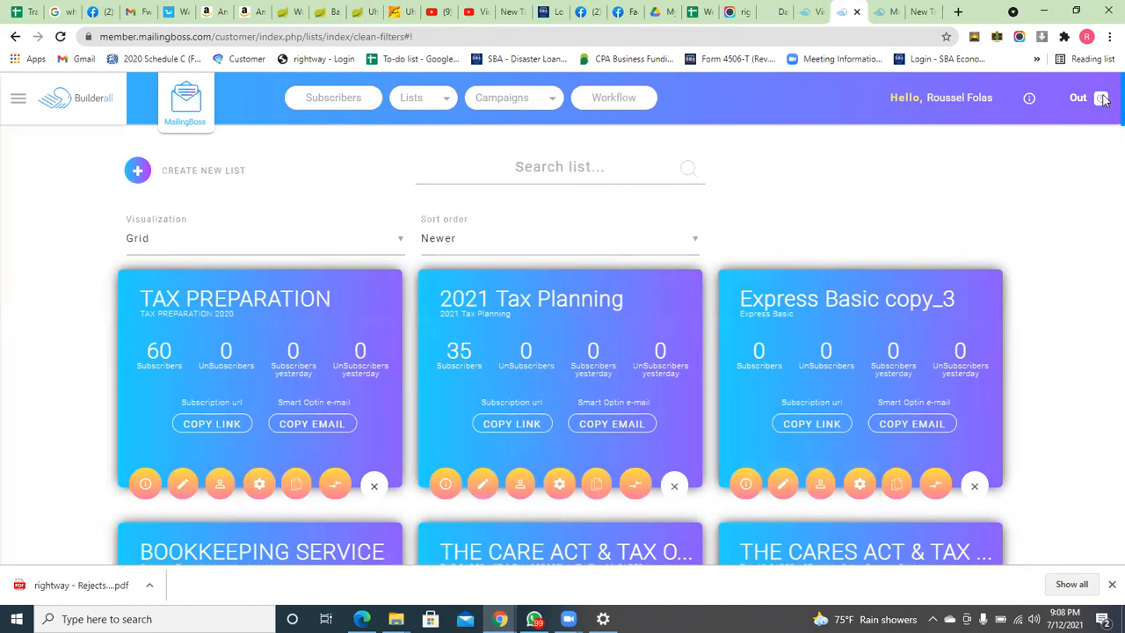
pyautogui.scroll(-15, 1105, 167)
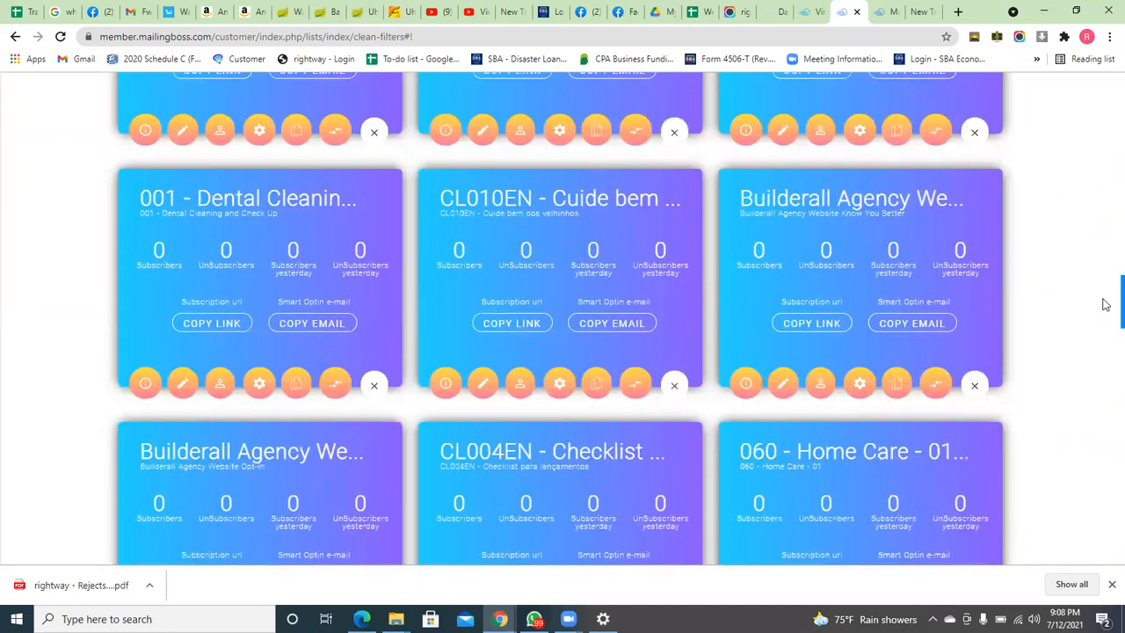
pyautogui.moveTo(1105, 304); pyautogui.dragTo(1104, 64)
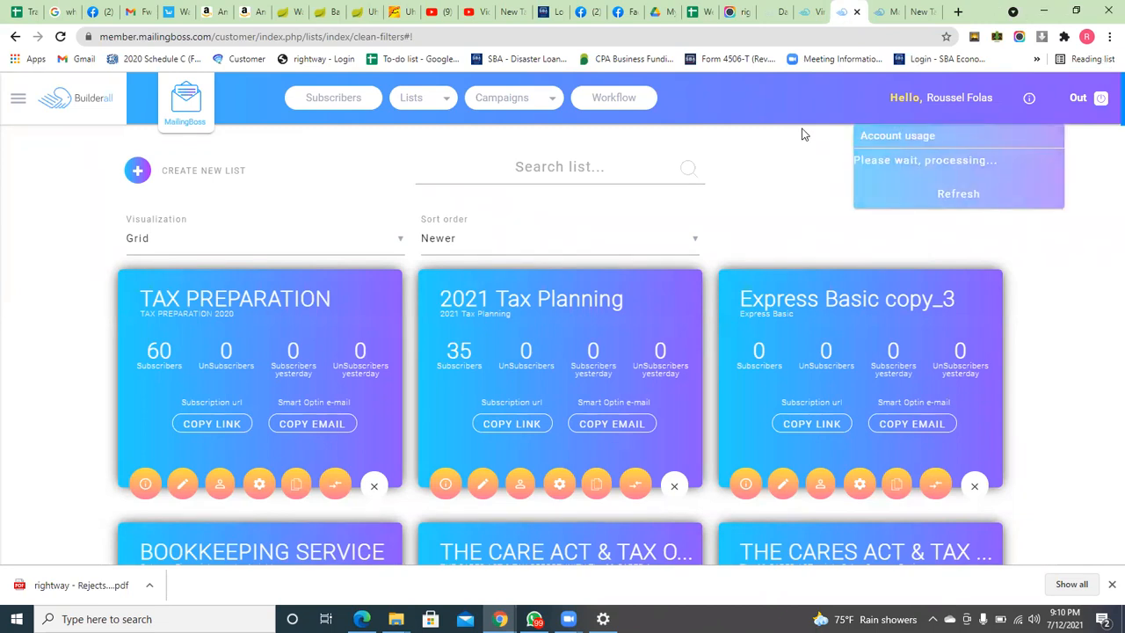
# Step: Reopen the Mailingboss Autoresponder from the Builderall dashboard and go to the Email Sequence campaigns
pyautogui.click(812, 12)
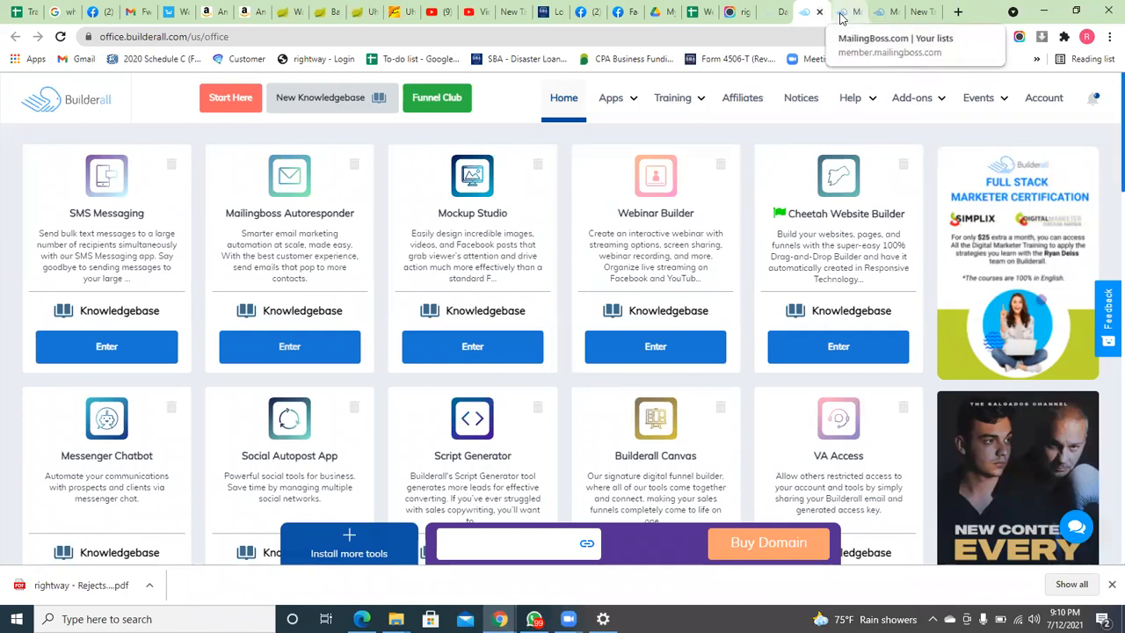
pyautogui.click(840, 14)
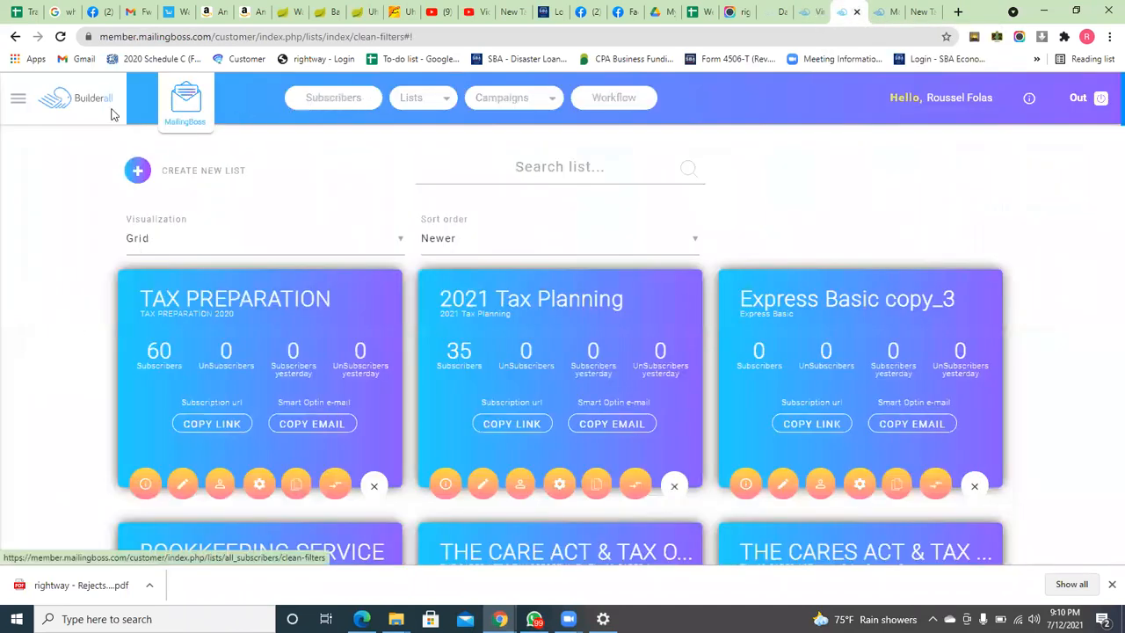
pyautogui.click(855, 14)
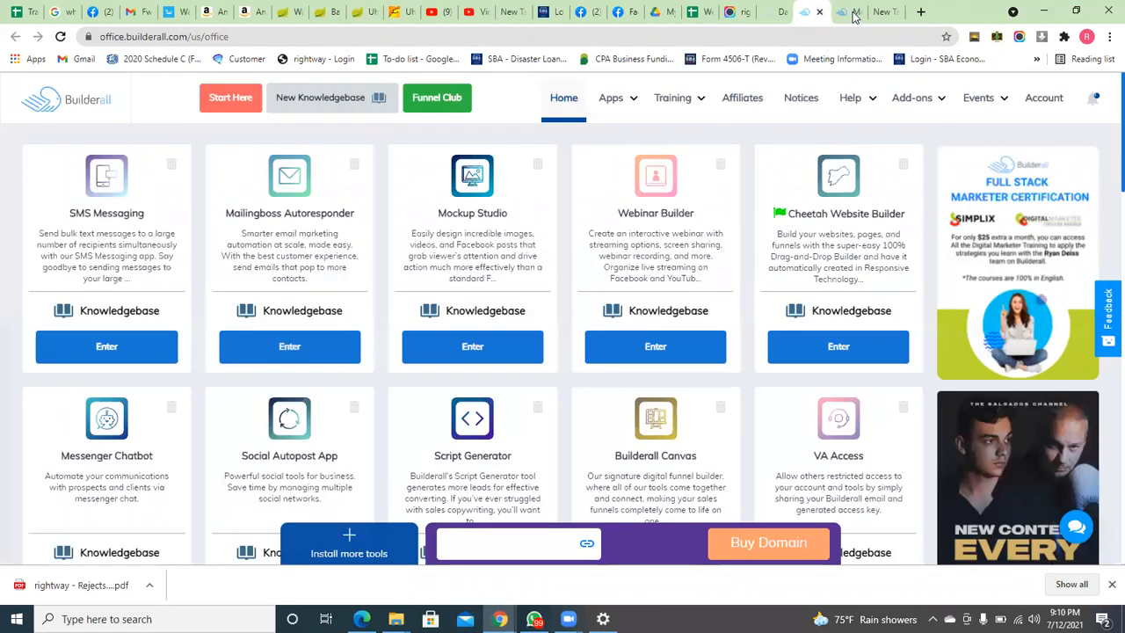
pyautogui.click(289, 351)
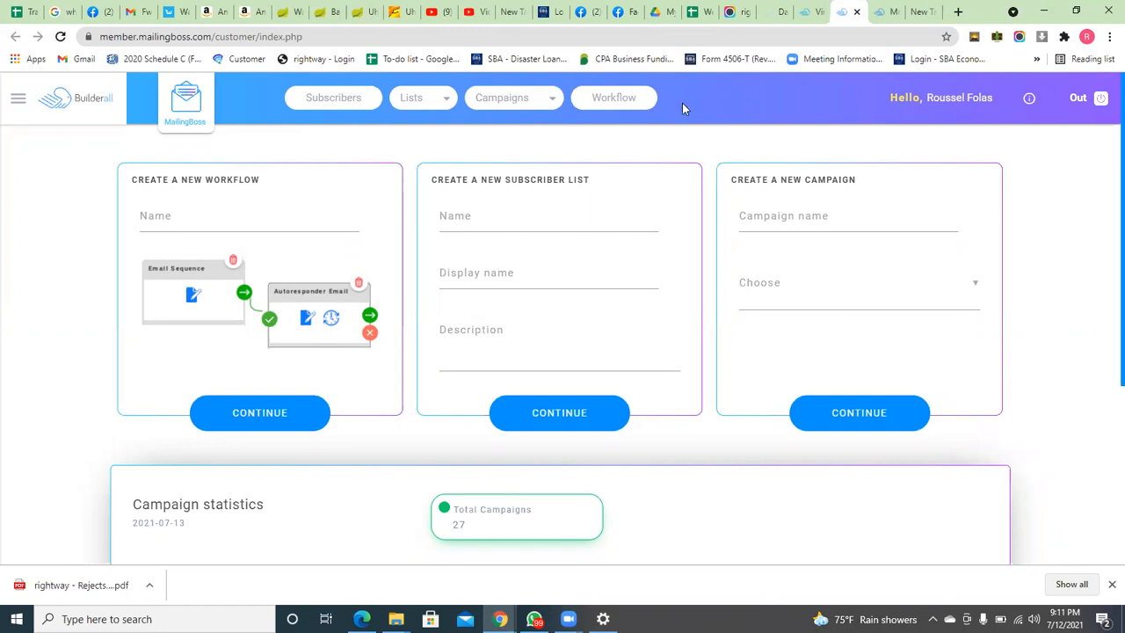
pyautogui.click(531, 99)
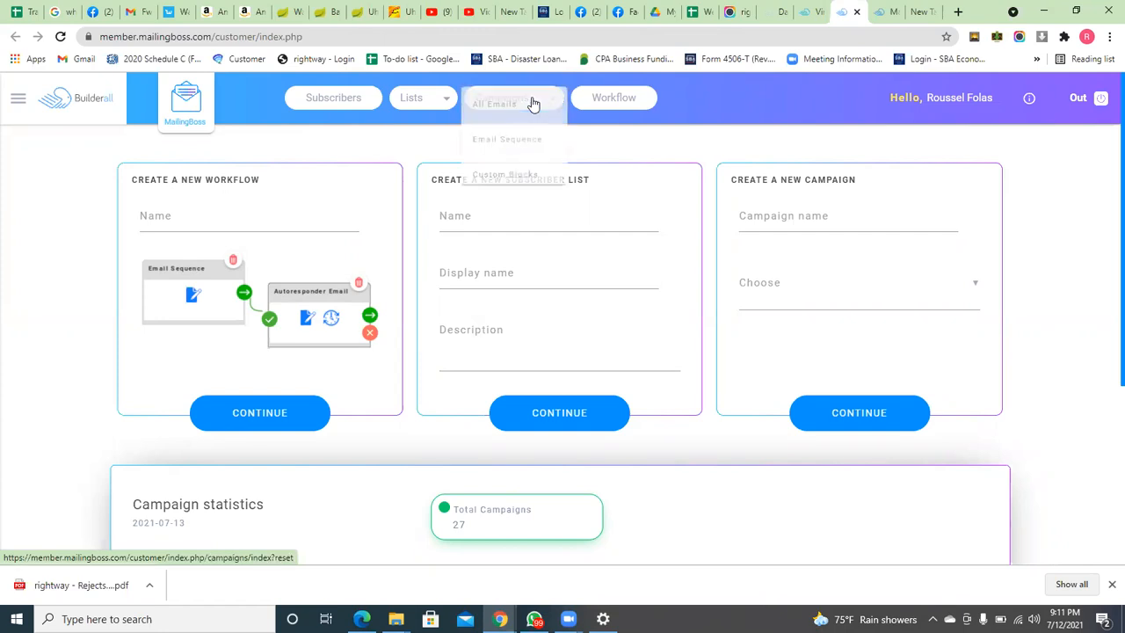
pyautogui.click(506, 142)
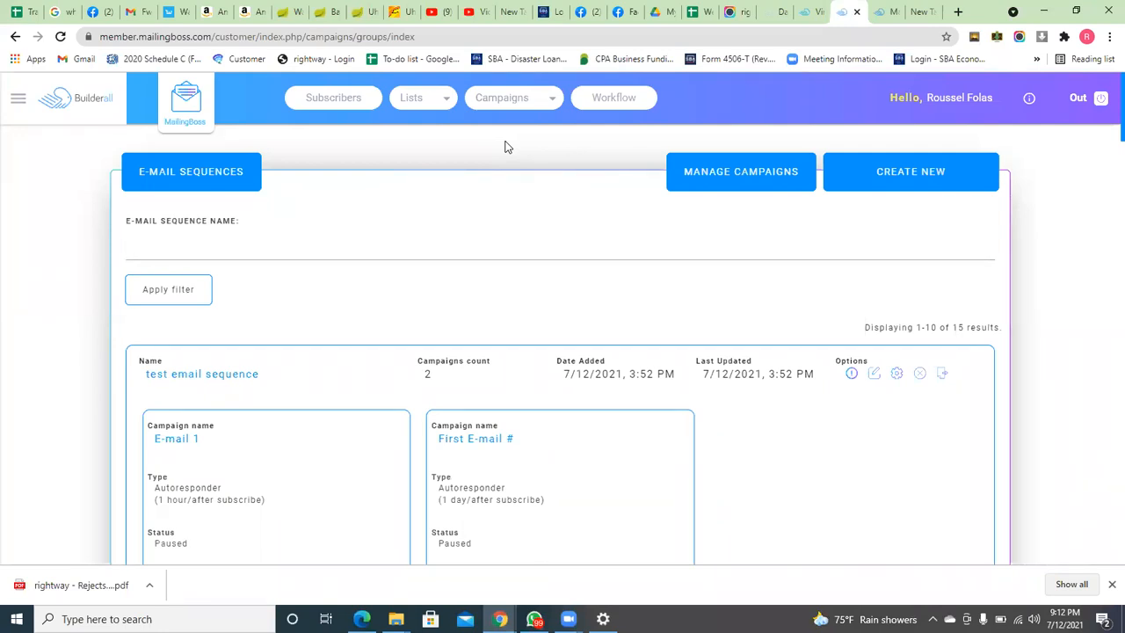
# Step: Examine the existing email sequences, including their campaigns, autoresponder timing and status
pyautogui.click(510, 102)
pyautogui.scroll(-3, 1106, 167)
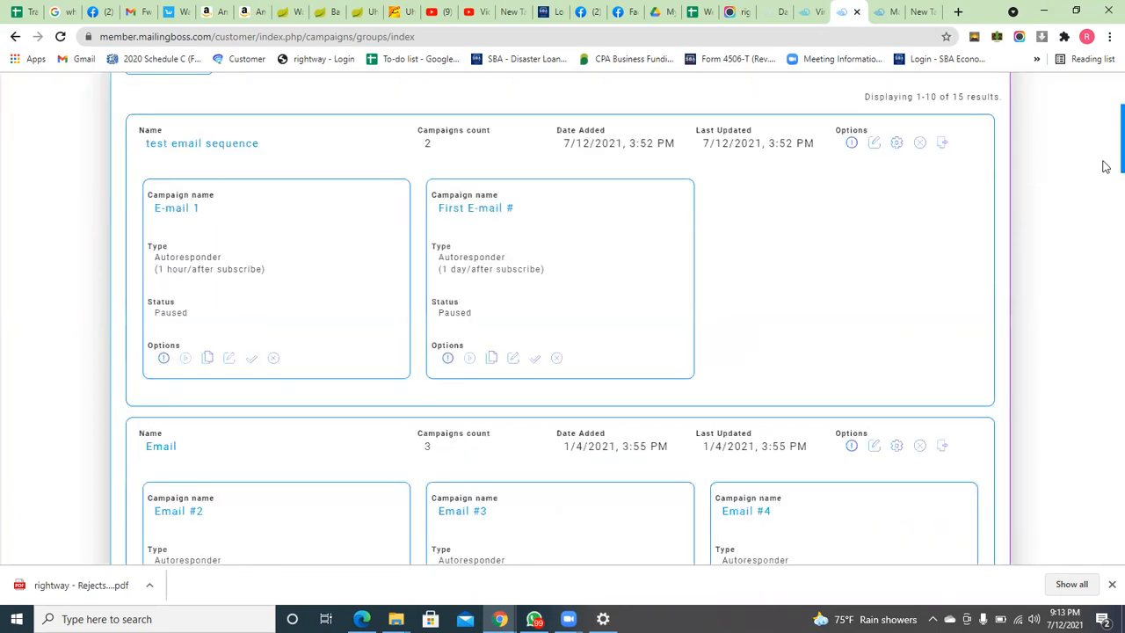
pyautogui.scroll(-3, 1105, 171)
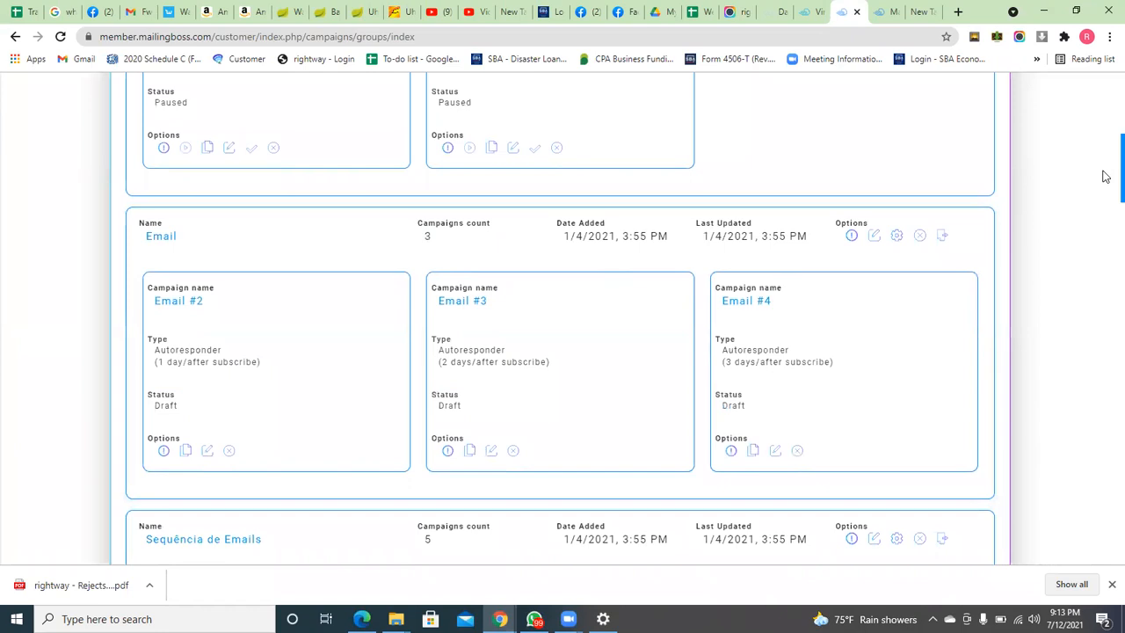
pyautogui.scroll(4, 1106, 177)
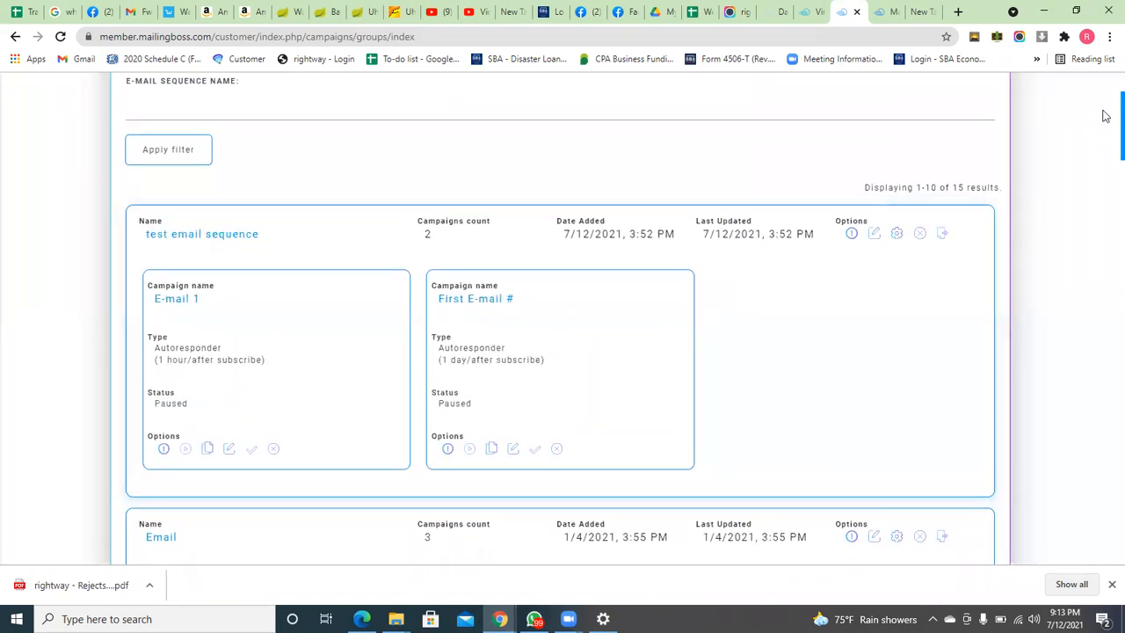
pyautogui.scroll(-5, 1106, 185)
pyautogui.scroll(-2, 1106, 184)
pyautogui.scroll(1, 1104, 182)
pyautogui.scroll(-1, 1104, 182)
pyautogui.scroll(-2, 1104, 186)
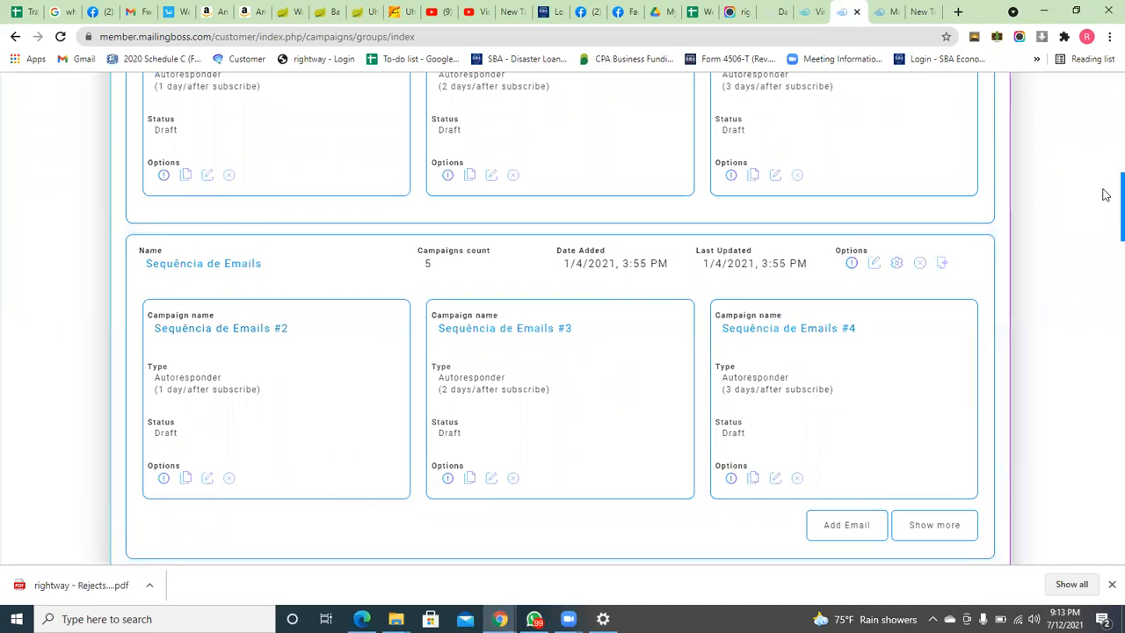
pyautogui.scroll(-2, 1105, 208)
pyautogui.moveTo(1103, 207); pyautogui.dragTo(1105, 293)
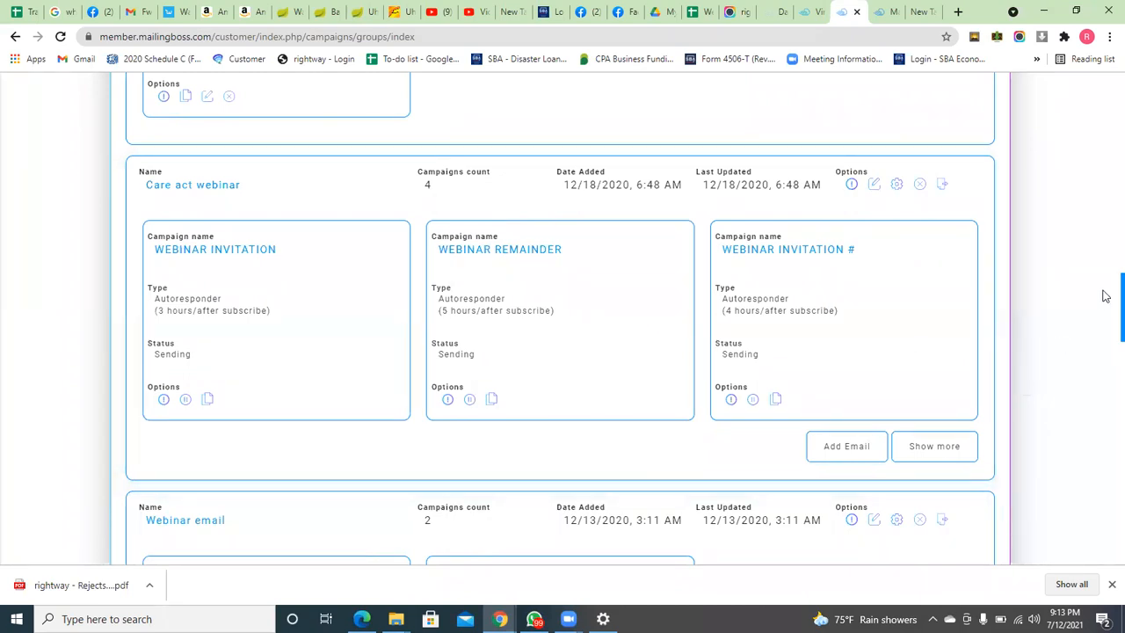
pyautogui.moveTo(1106, 304); pyautogui.dragTo(1088, 105)
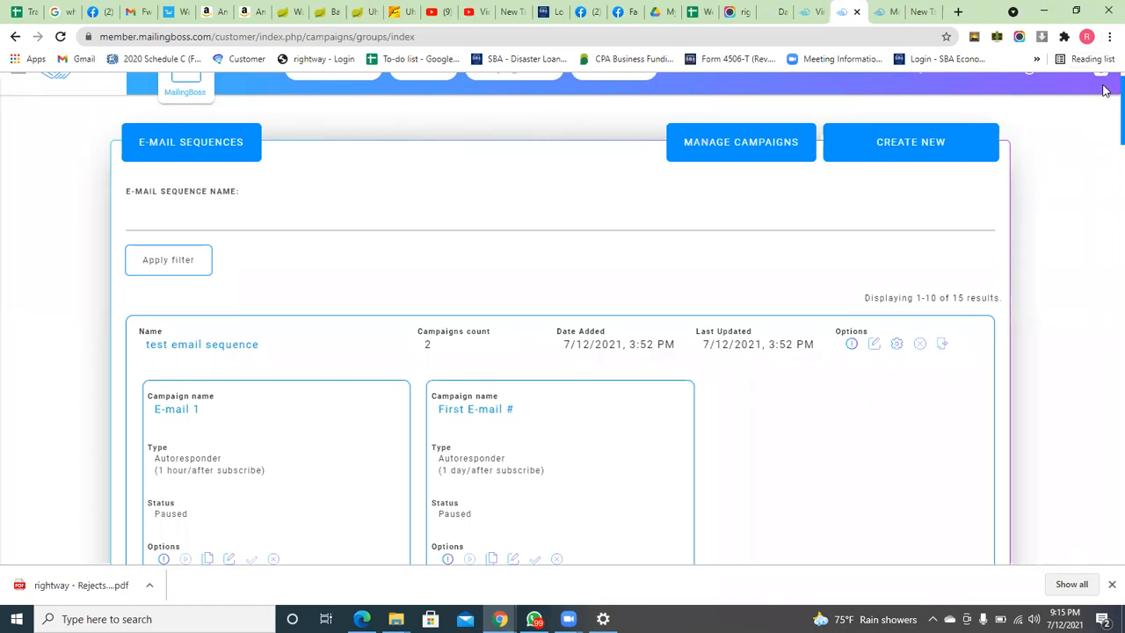
pyautogui.scroll(1, 1105, 102)
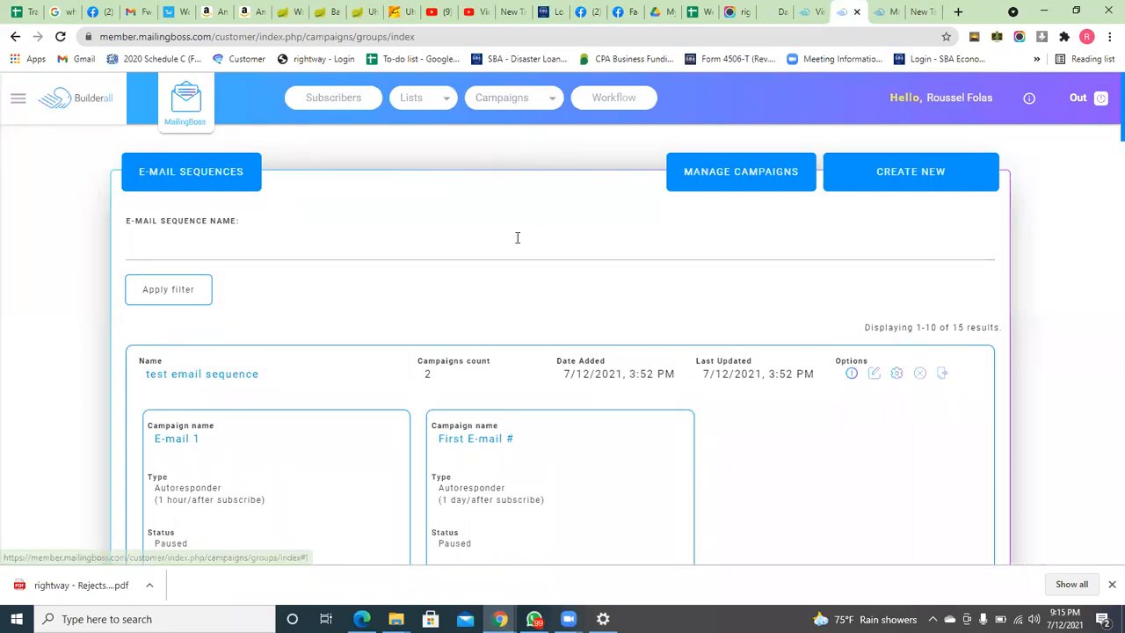
# Step: Start a new email sequence named "Email 1" and assign it to the TAX PREPARATION list
pyautogui.click(916, 179)
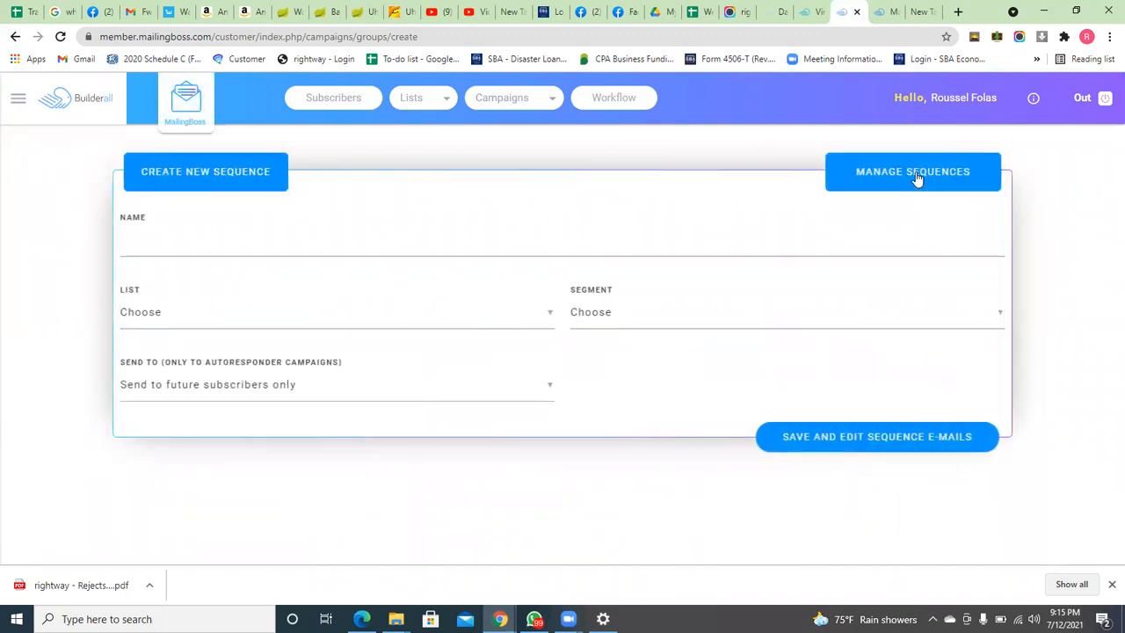
pyautogui.click(202, 249)
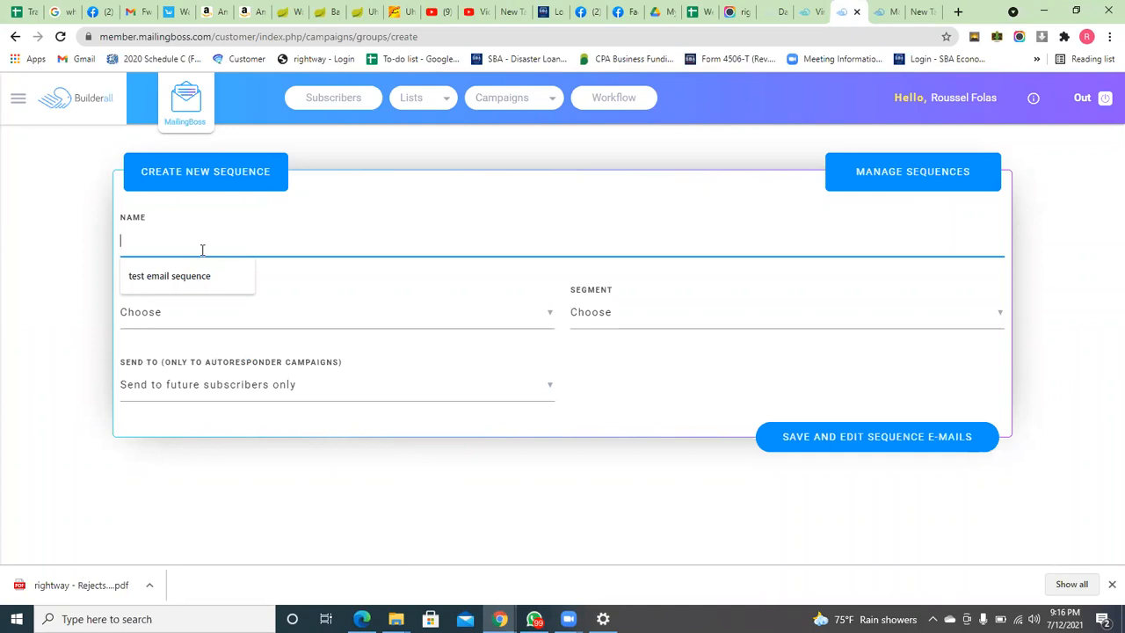
pyautogui.write('Ema')
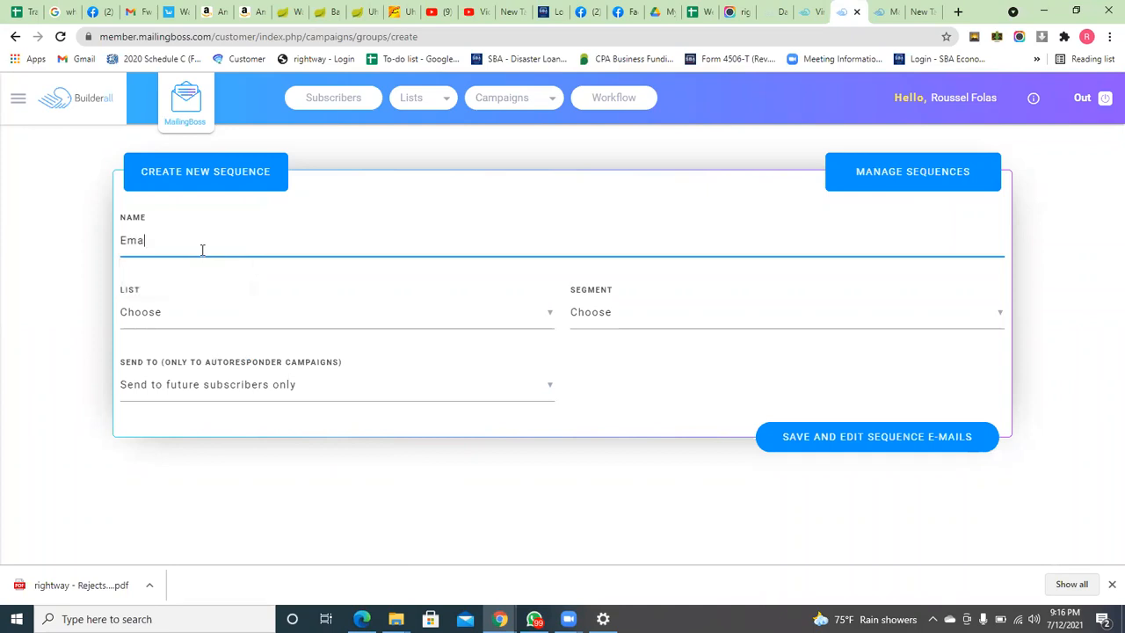
pyautogui.write('il 1')
pyautogui.click(176, 315)
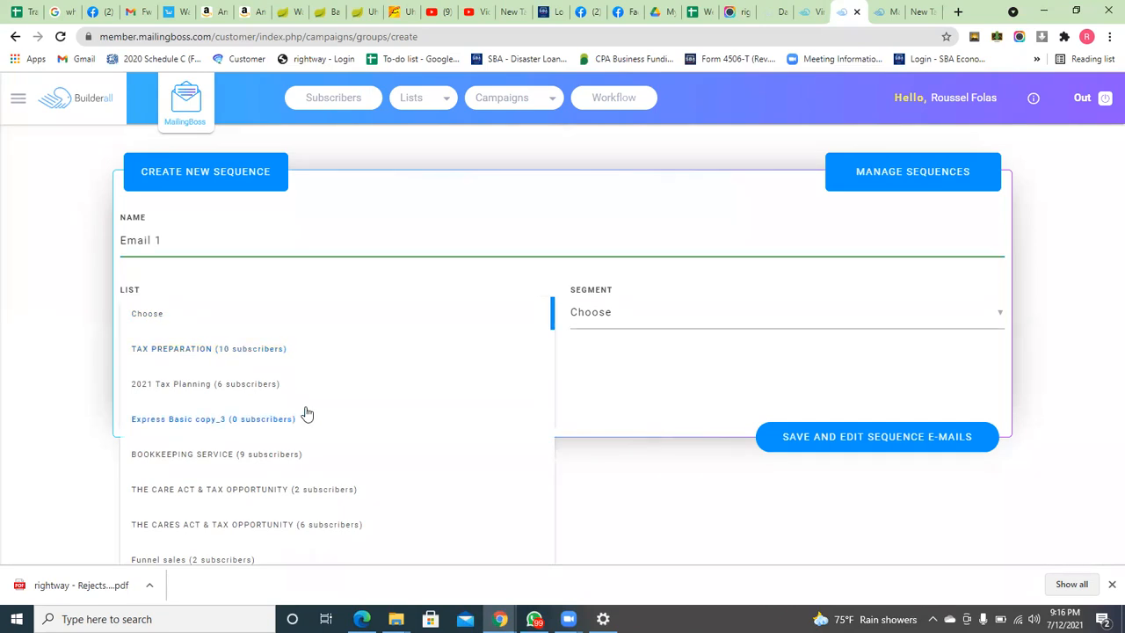
pyautogui.click(257, 351)
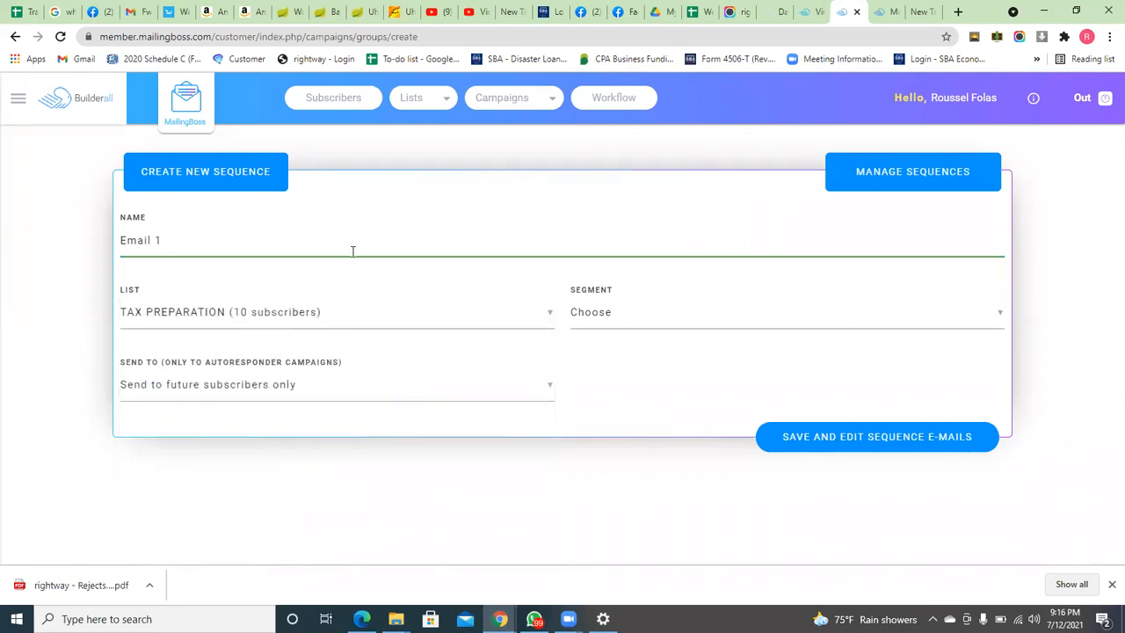
# Step: Examine the other subscriber lists and the segment options available for the new sequence
pyautogui.click(547, 311)
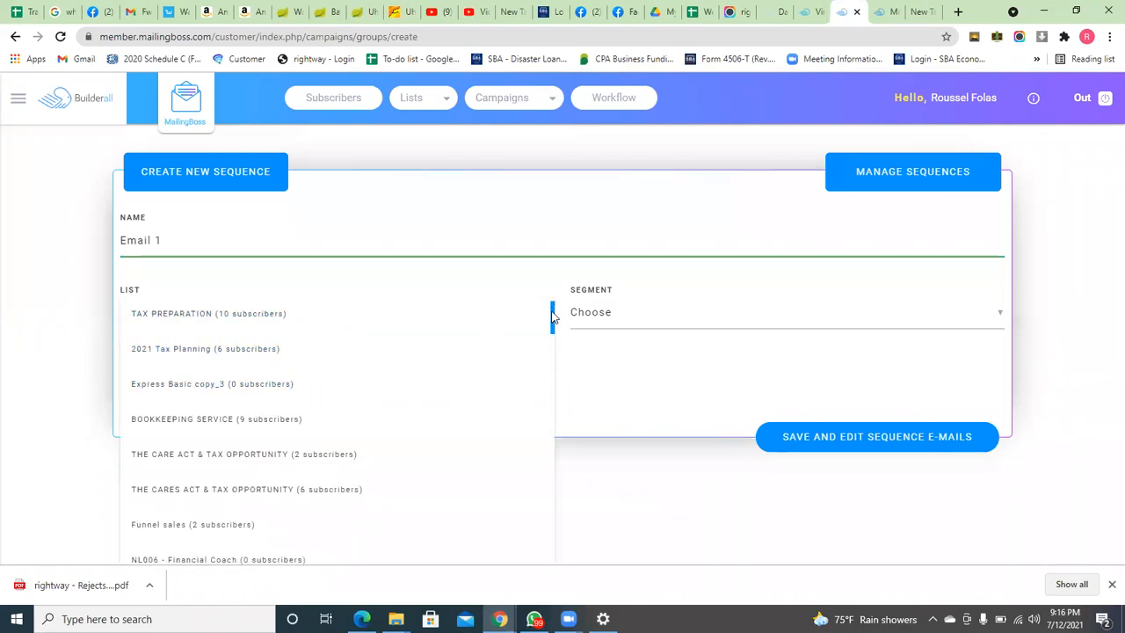
pyautogui.moveTo(552, 318); pyautogui.dragTo(550, 364)
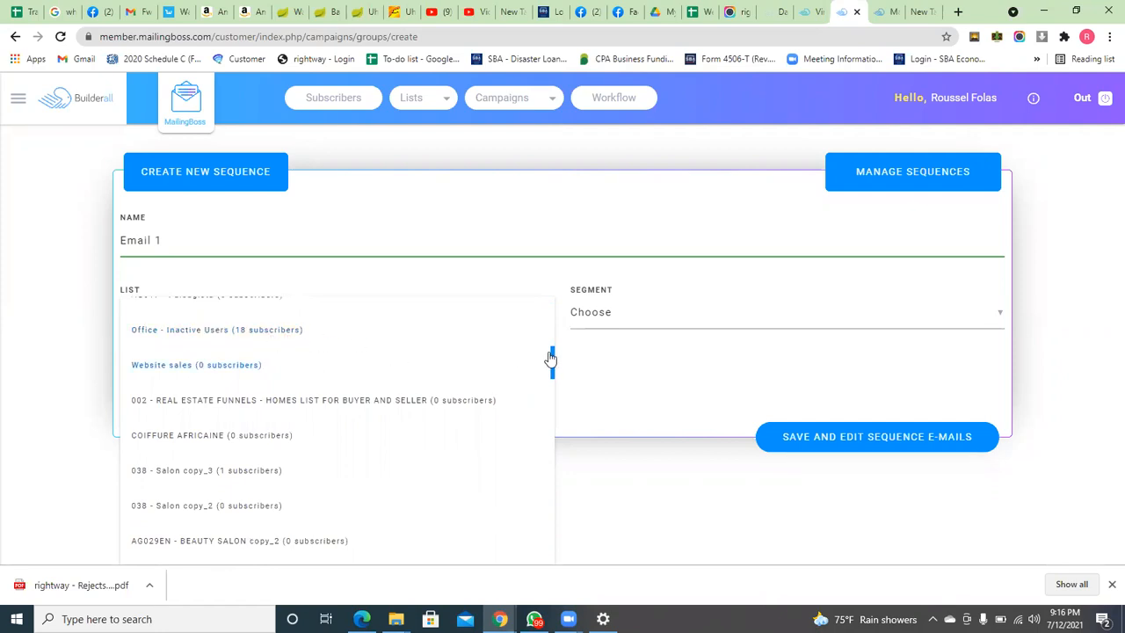
pyautogui.moveTo(554, 360); pyautogui.dragTo(515, 269)
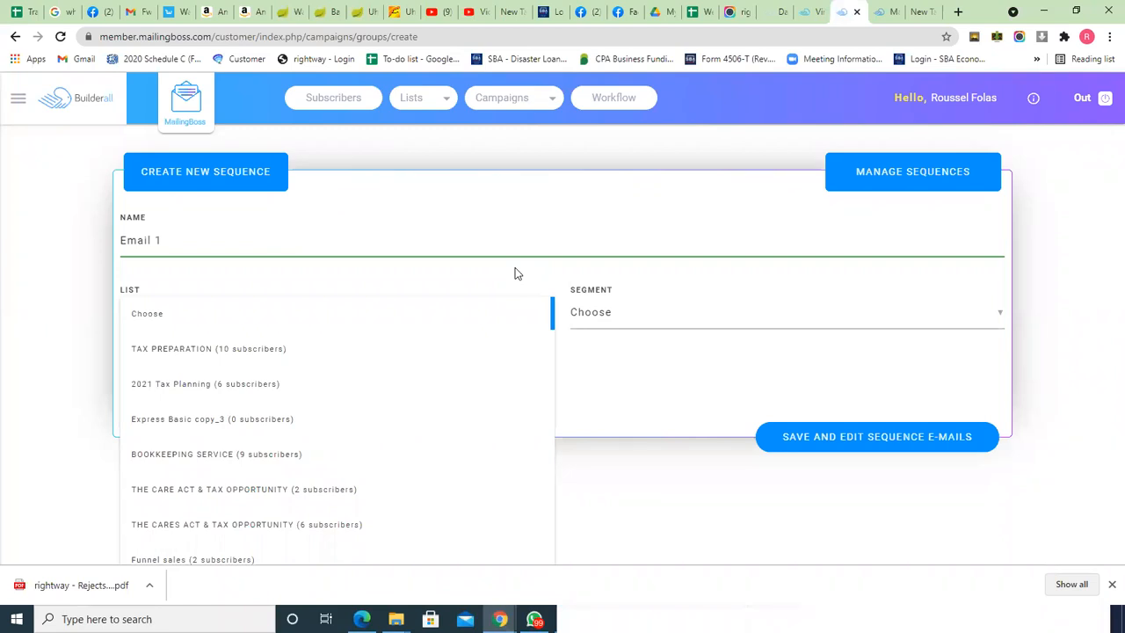
pyautogui.click(504, 232)
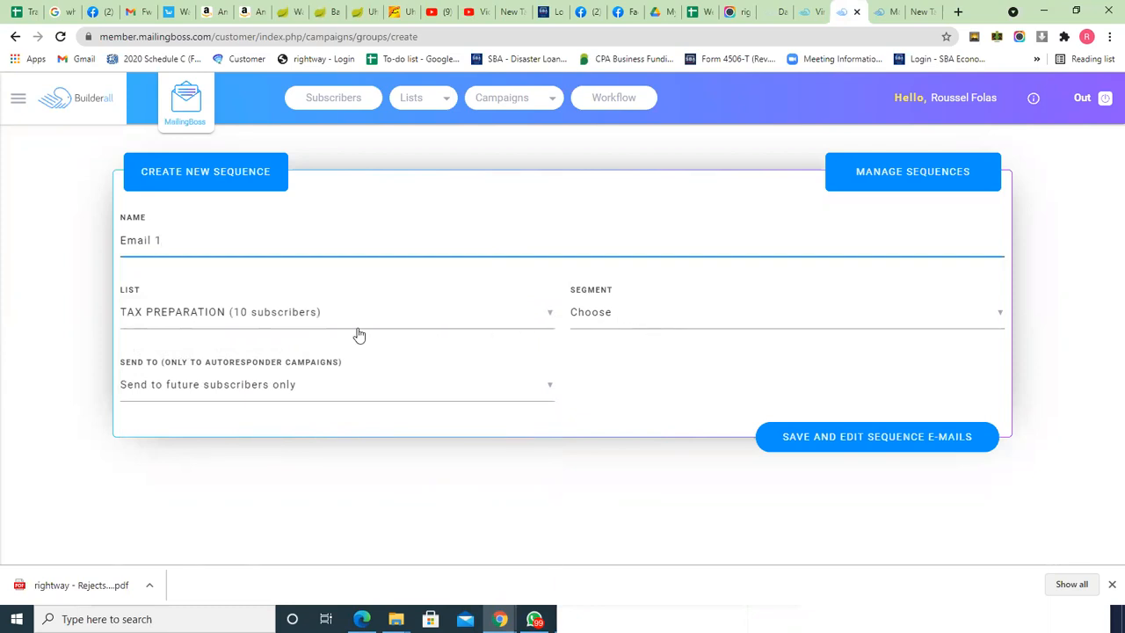
pyautogui.click(640, 324)
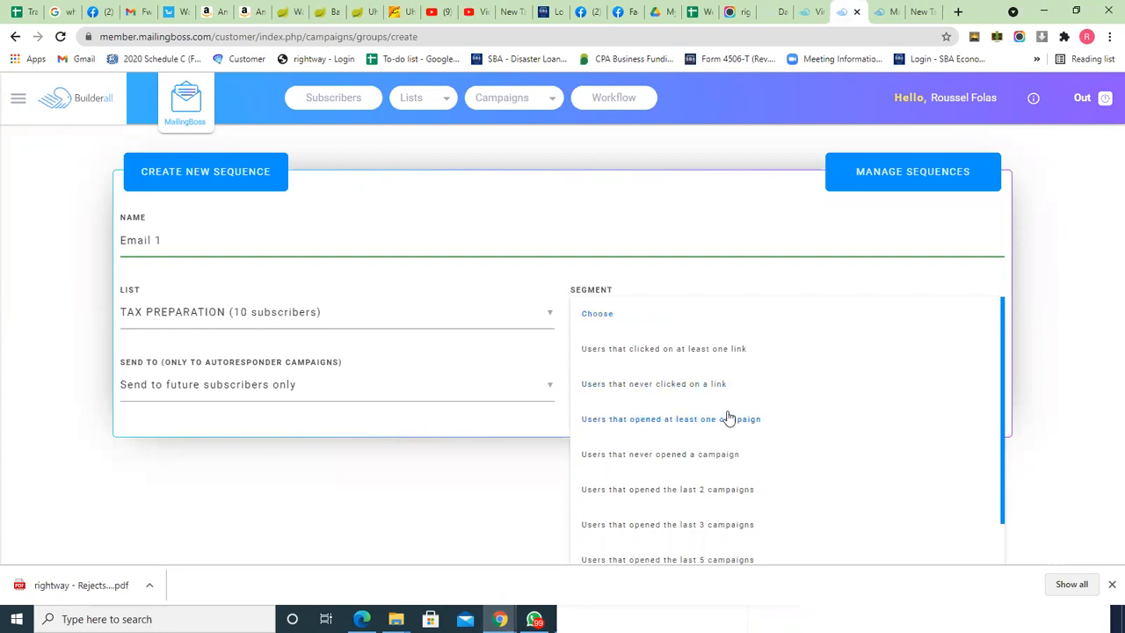
pyautogui.click(578, 222)
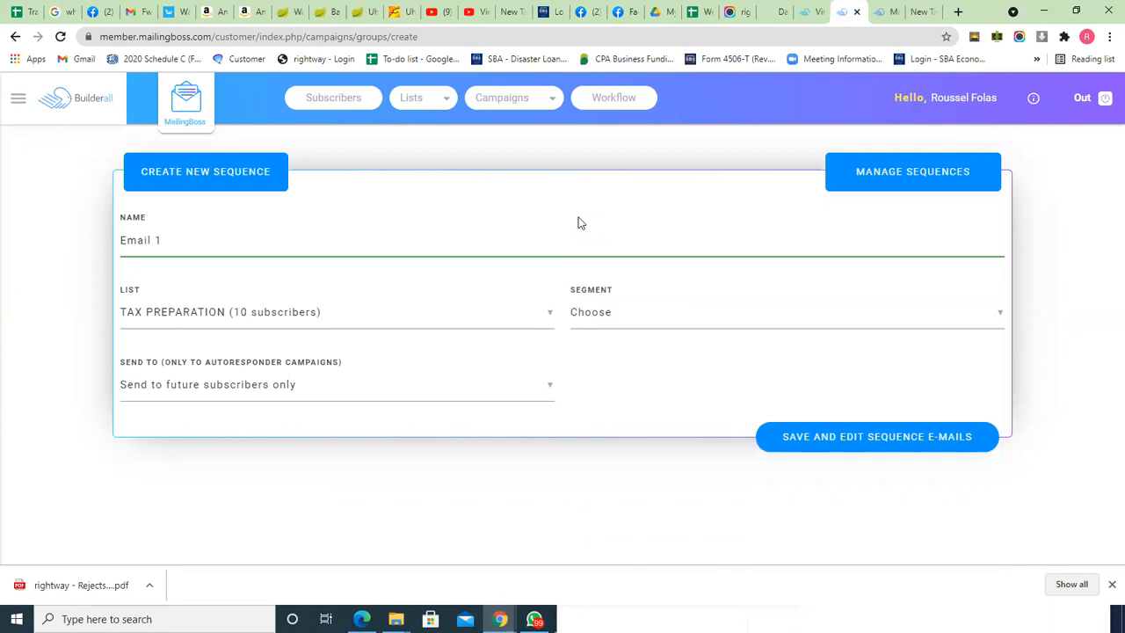
# Step: Set the sequence to send to current and future subscribers, and save it to edit its emails
pyautogui.click(373, 401)
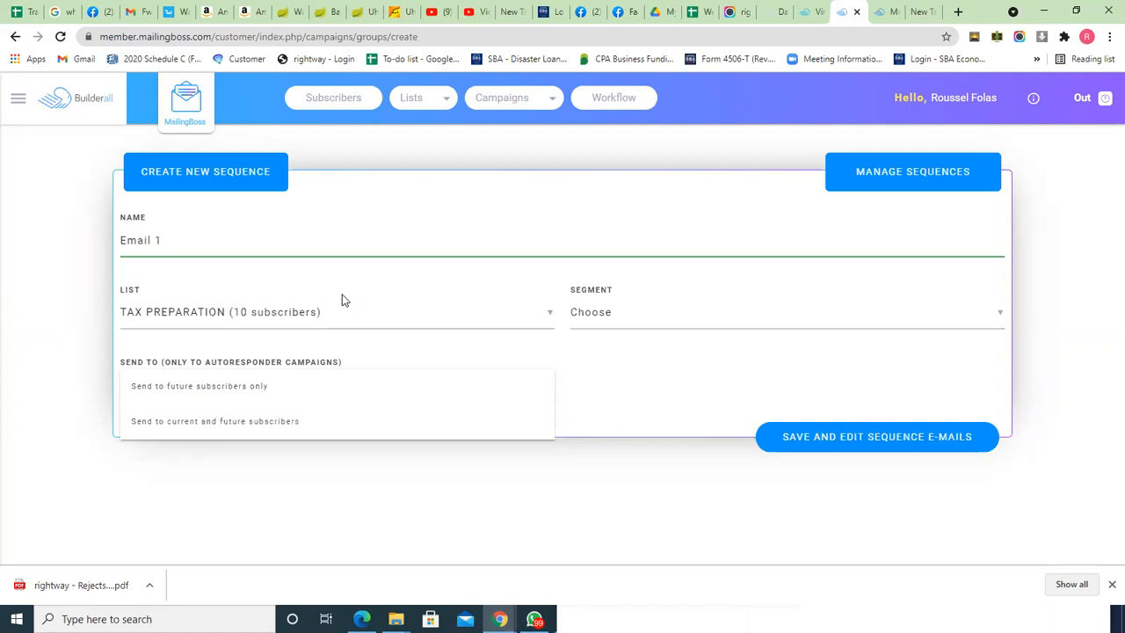
pyautogui.click(326, 378)
pyautogui.click(233, 423)
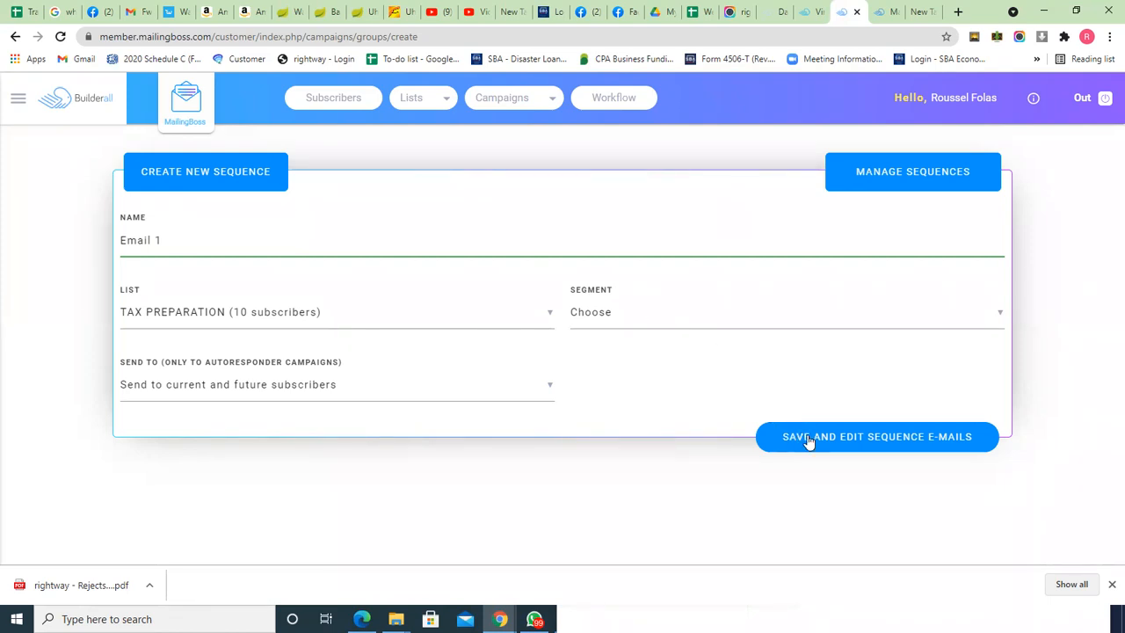
pyautogui.click(914, 442)
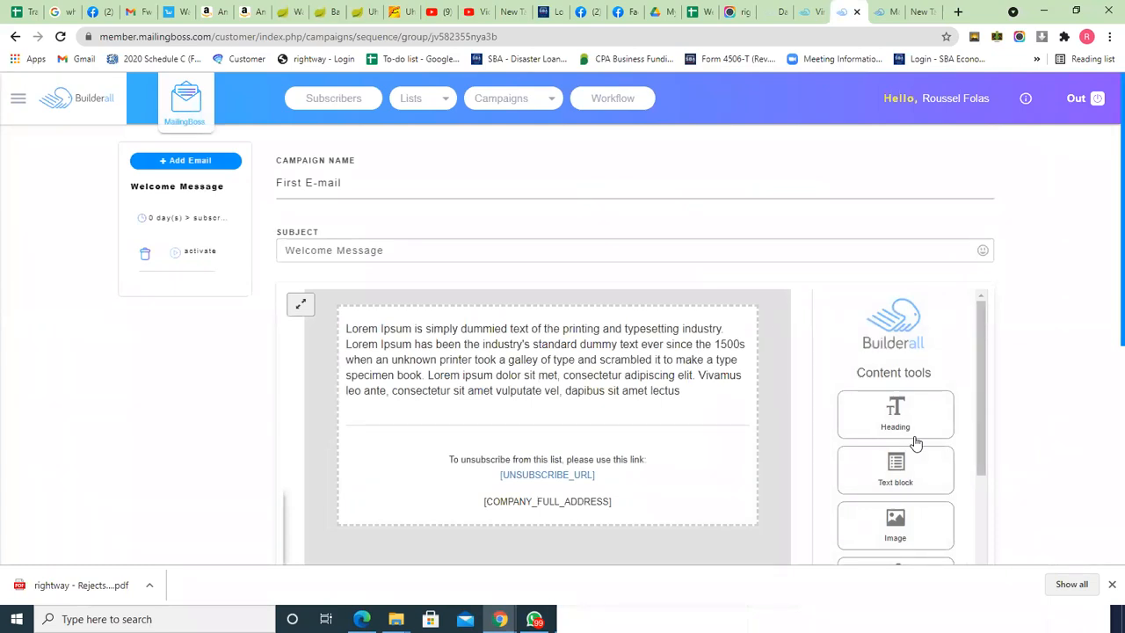
# Step: Rename the first email's campaign as "Email 1"
pyautogui.click(349, 183)
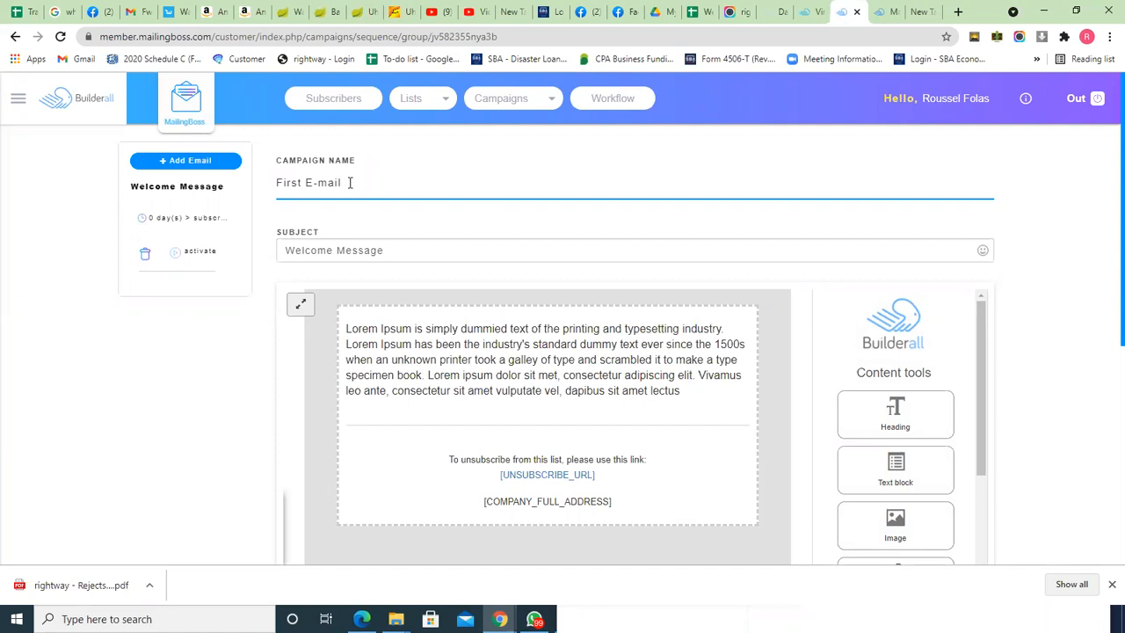
pyautogui.press('BackSpace')
pyautogui.press('BackSpace')
pyautogui.press('BackSpace')
pyautogui.press('BackSpace')
pyautogui.press('BackSpace')
pyautogui.press('BackSpace')
pyautogui.press('BackSpace')
pyautogui.press('BackSpace')
pyautogui.press('BackSpace')
pyautogui.press('BackSpace')
pyautogui.press('BackSpace')
pyautogui.press('BackSpace')
pyautogui.write('E')
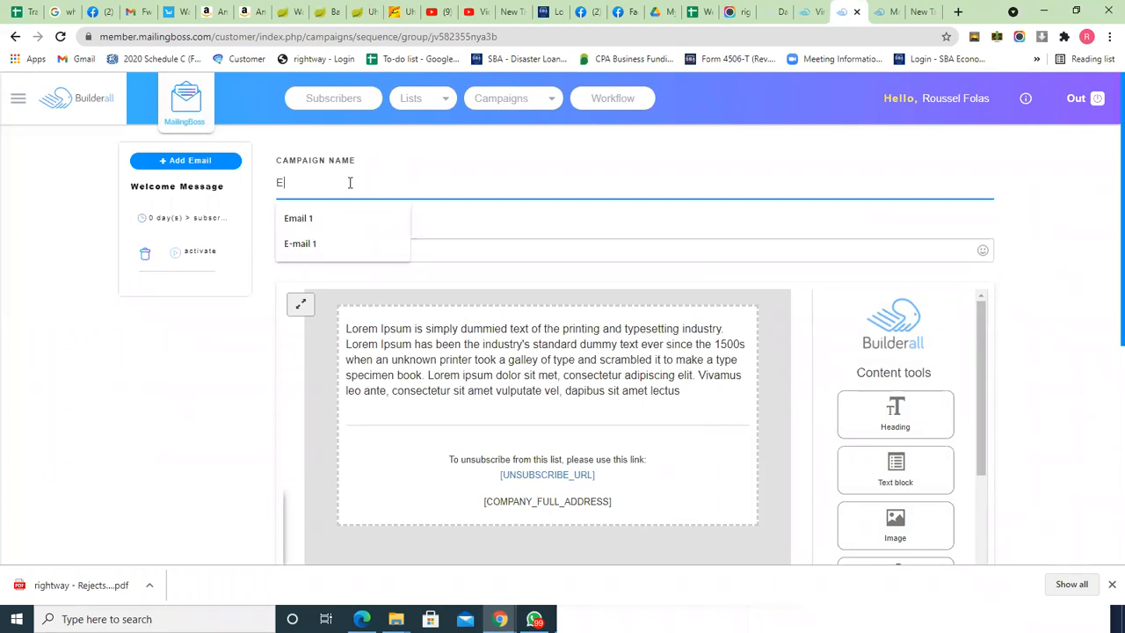
pyautogui.write('mail 1')
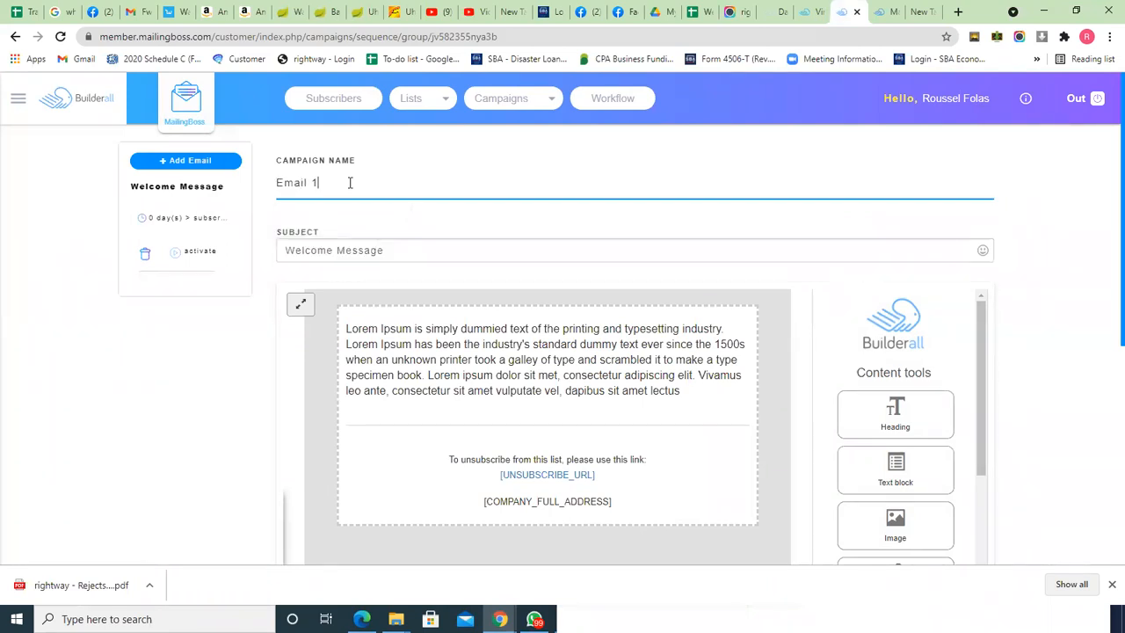
pyautogui.click(527, 170)
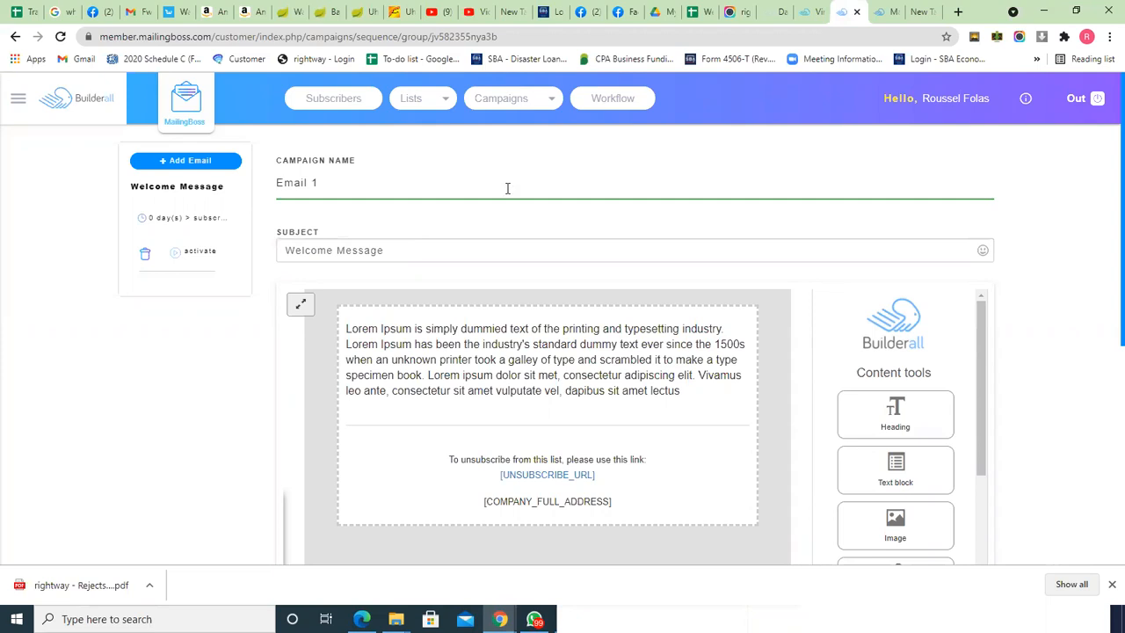
# Step: Add a "welcome email" line above the placeholder paragraph in the email body
pyautogui.click(427, 250)
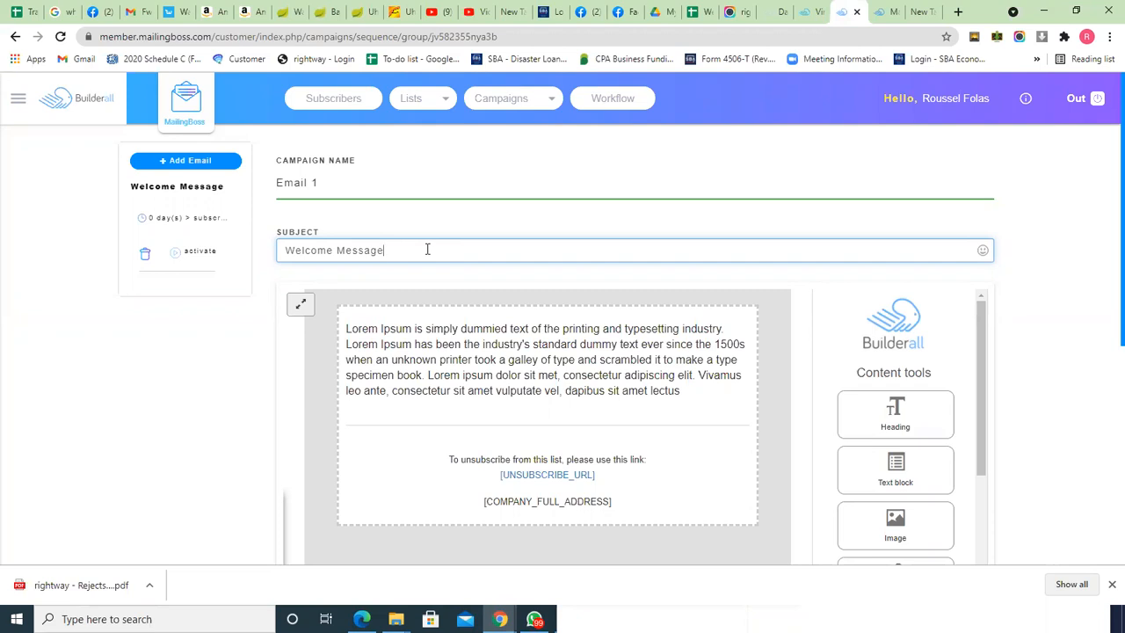
pyautogui.doubleClick(357, 333)
pyautogui.click(359, 331)
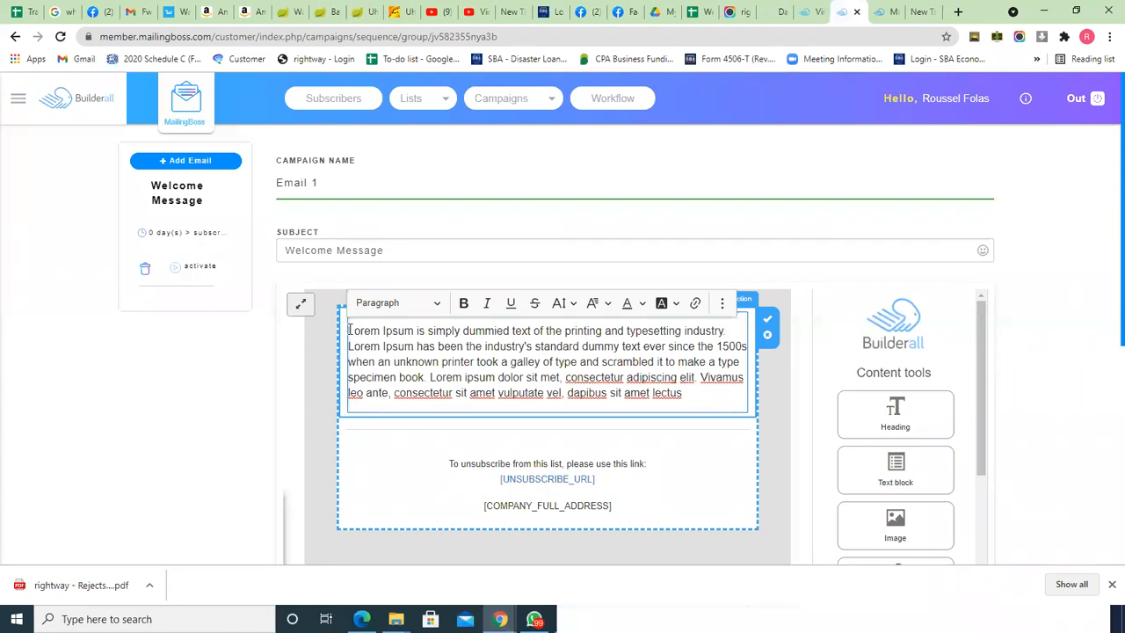
pyautogui.press('Return')
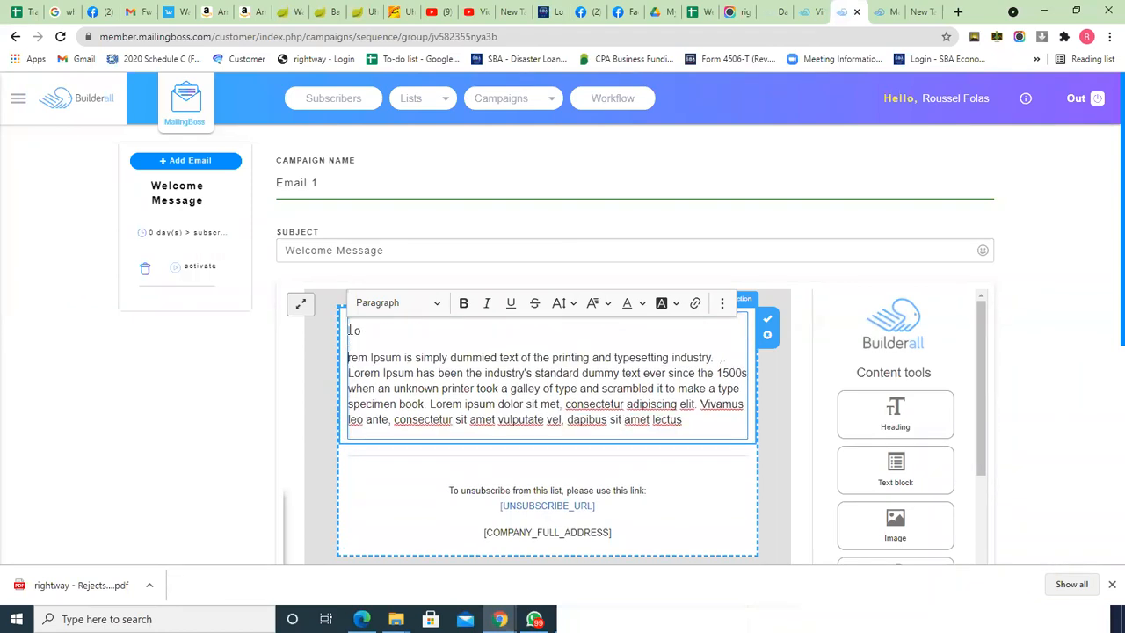
pyautogui.press('Return')
pyautogui.press('Return')
pyautogui.press('BackSpace')
pyautogui.press('BackSpace')
pyautogui.press('BackSpace')
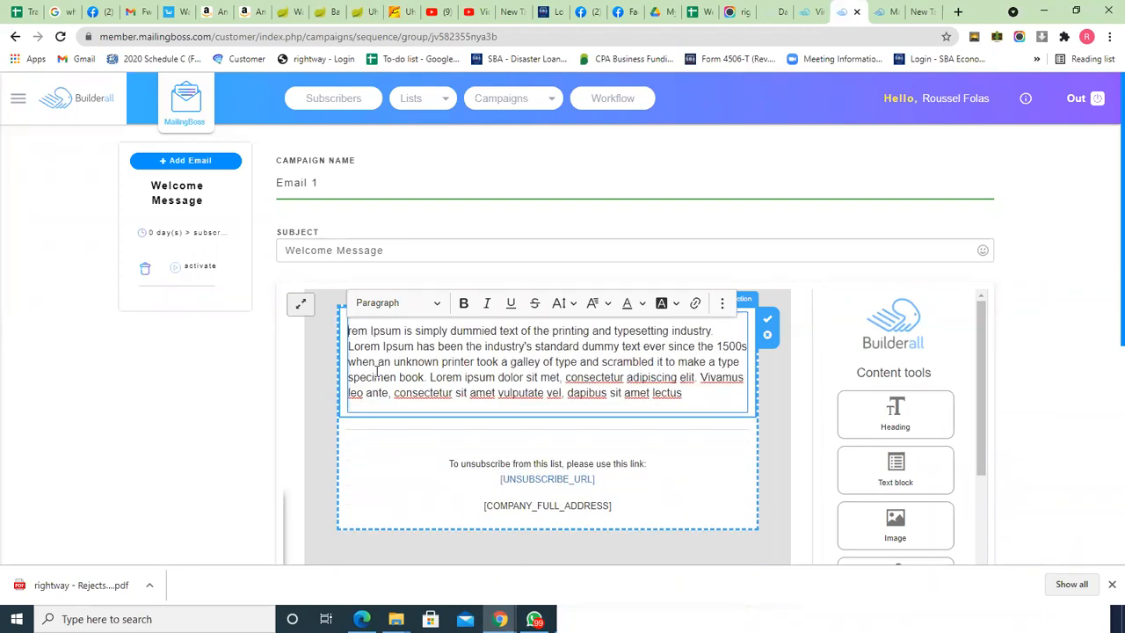
pyautogui.press('Return')
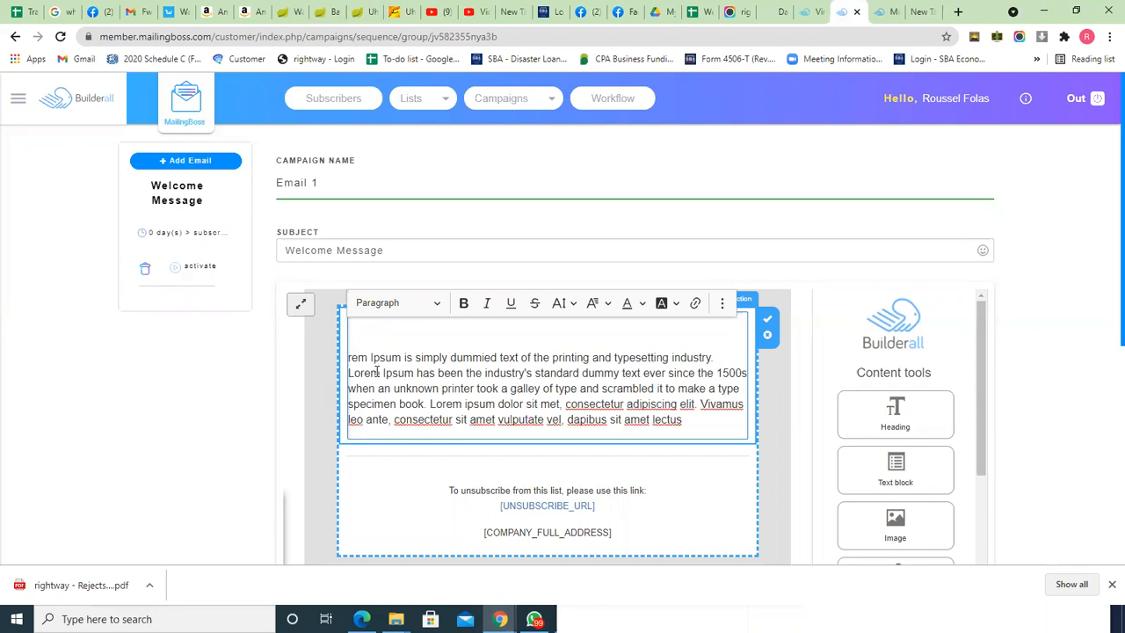
pyautogui.write('welcome email')
# Step: Insert the greeting "Hi [FNAME]," above the "welcome email" line and remove the surplus blank lines between them
pyautogui.press('Left')
pyautogui.press('Left')
pyautogui.press('Left')
pyautogui.press('Left')
pyautogui.press('Left')
pyautogui.press('Left')
pyautogui.press('Left')
pyautogui.press('Left')
pyautogui.press('Left')
pyautogui.press('Left')
pyautogui.press('Return')
pyautogui.press('Return')
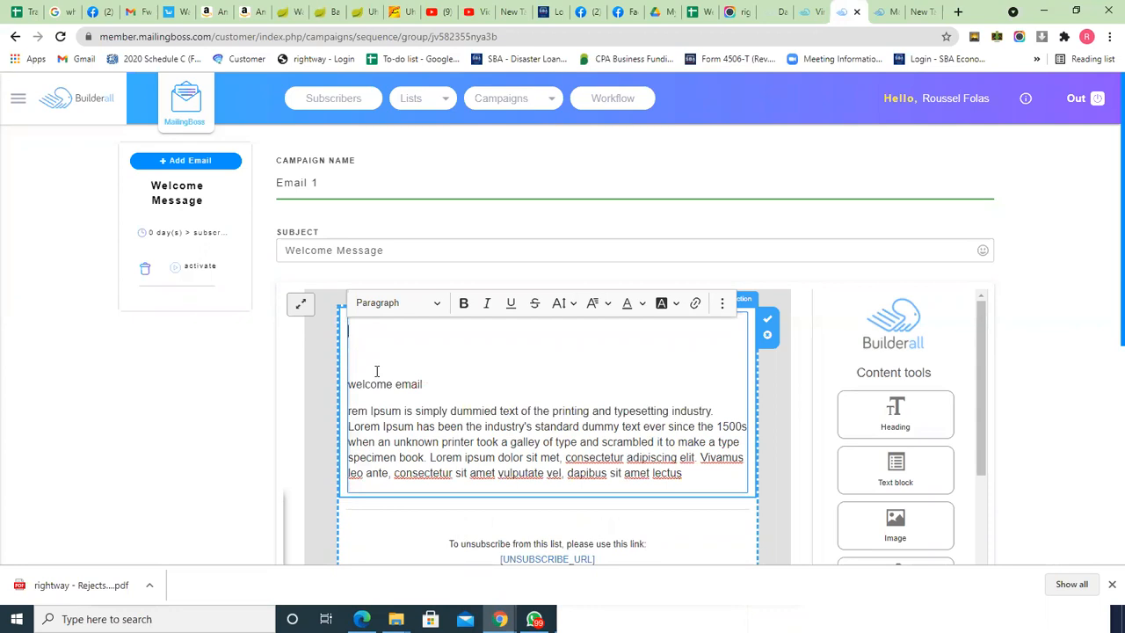
pyautogui.write('Hi [FNAME')
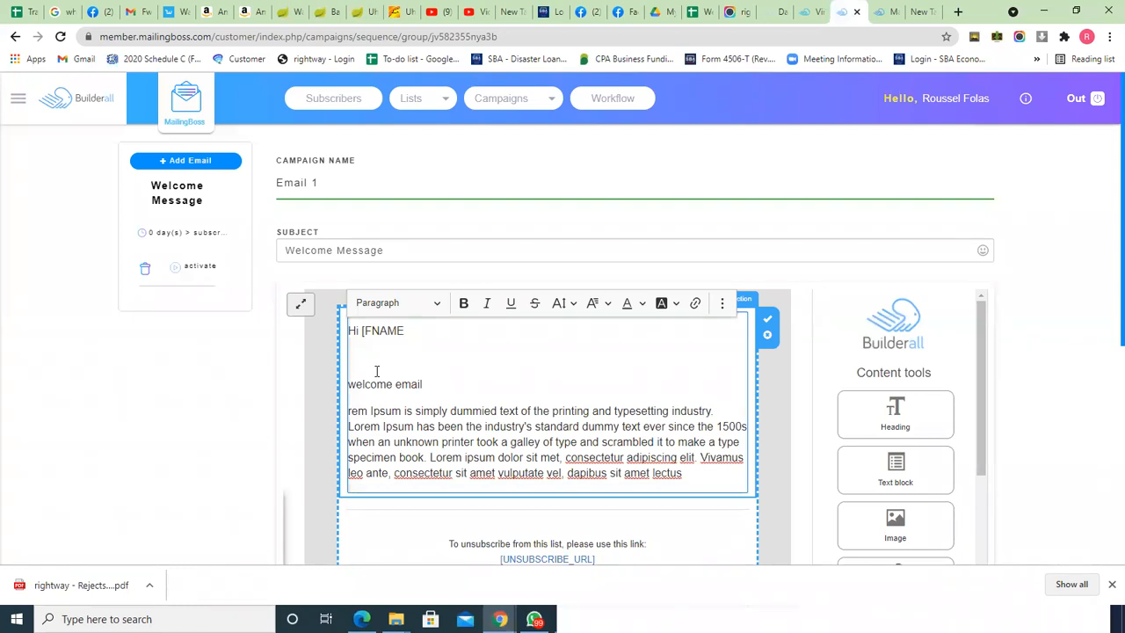
pyautogui.write('],')
pyautogui.press('Return')
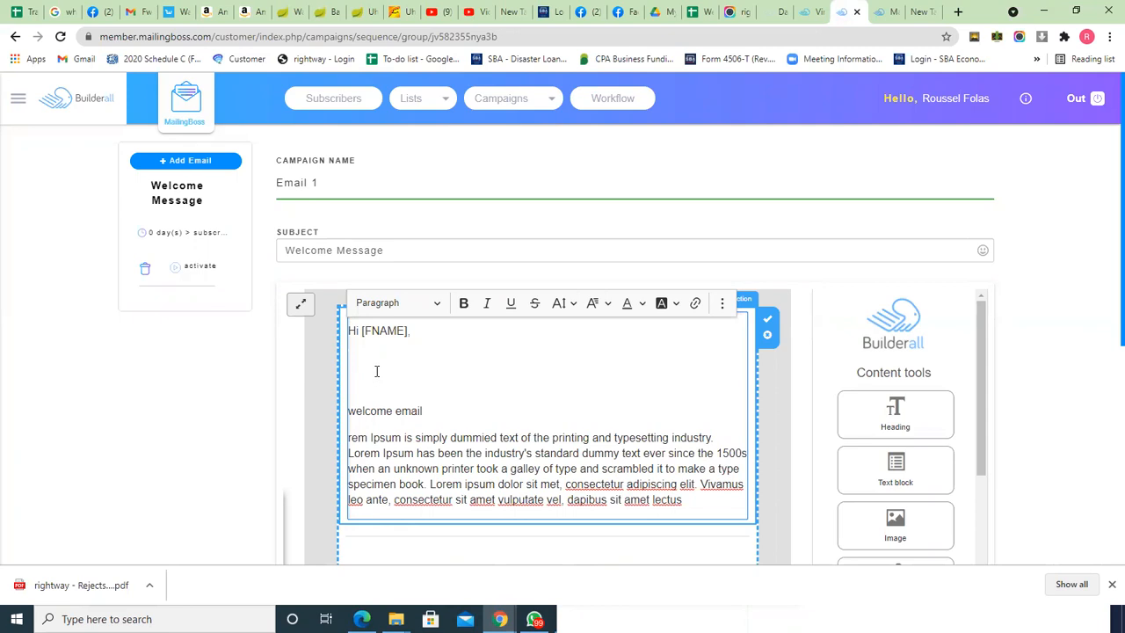
pyautogui.press('BackSpace')
pyautogui.press('BackSpace')
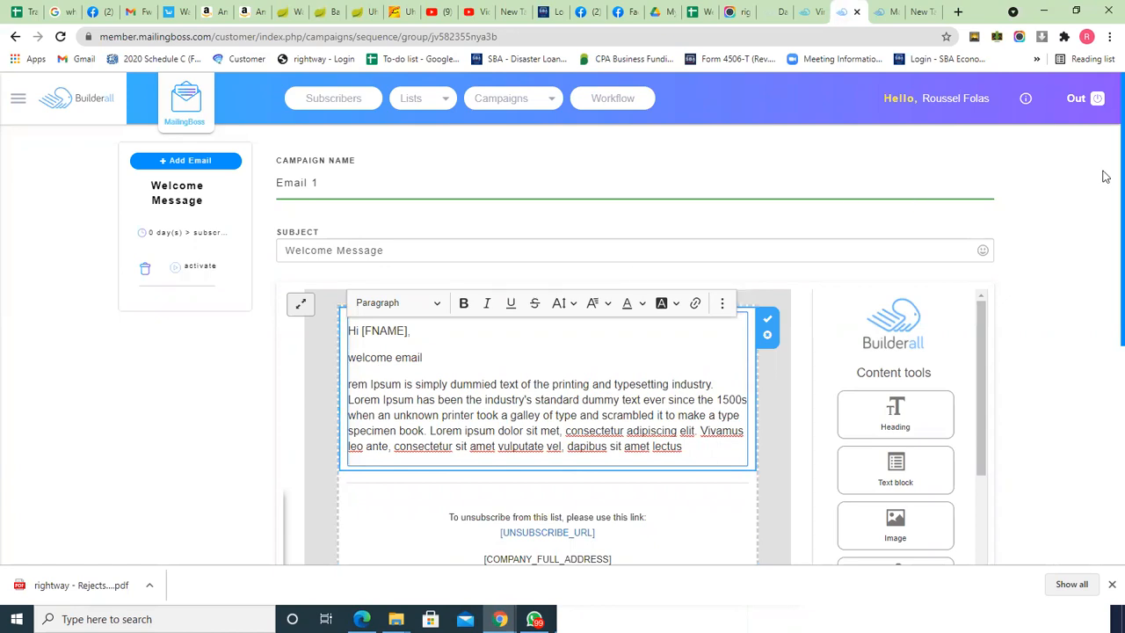
# Step: Examine the content tools available for the email, including the social media, divider and timer blocks
pyautogui.scroll(-2, 1106, 215)
pyautogui.scroll(1, 1106, 198)
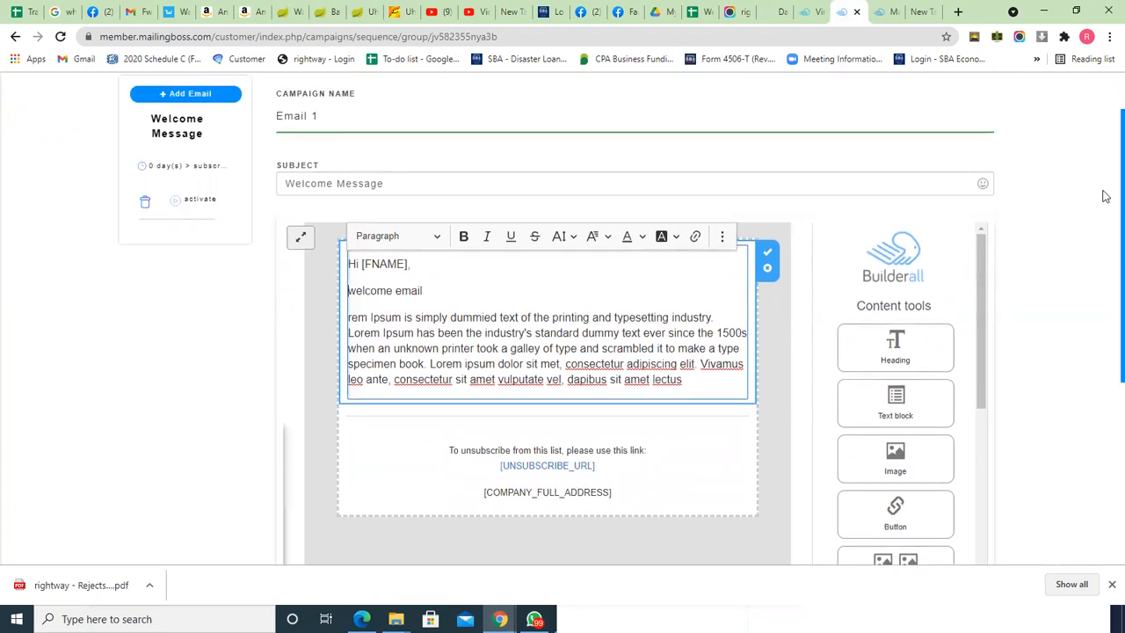
pyautogui.scroll(-1, 1105, 211)
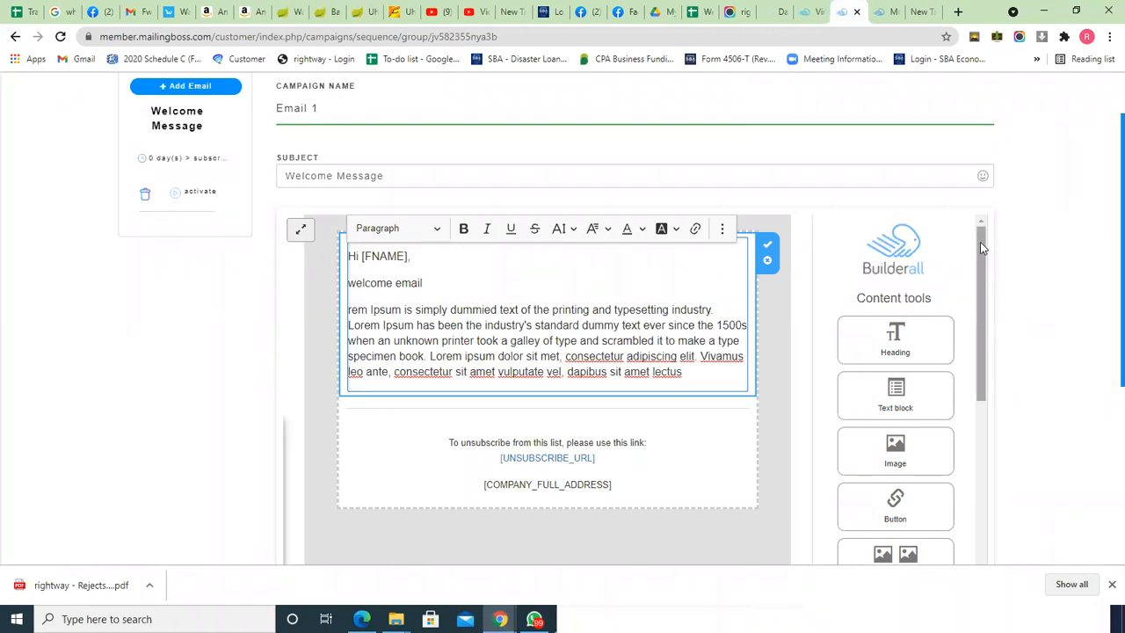
pyautogui.moveTo(978, 260); pyautogui.dragTo(965, 510)
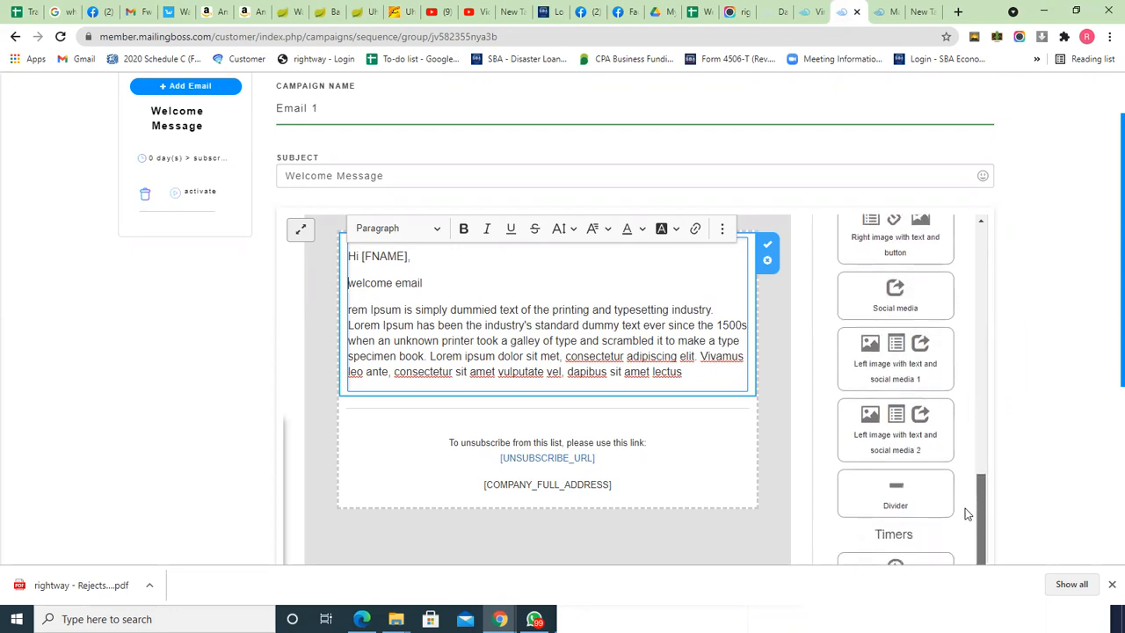
pyautogui.moveTo(965, 508); pyautogui.dragTo(965, 508)
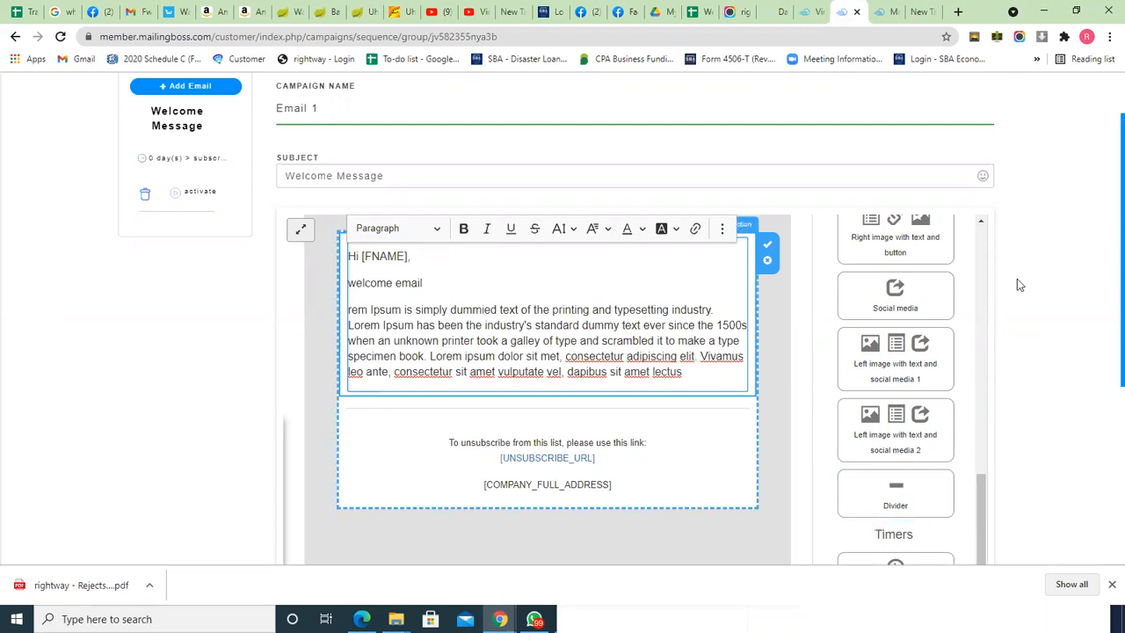
pyautogui.scroll(-2, 1106, 219)
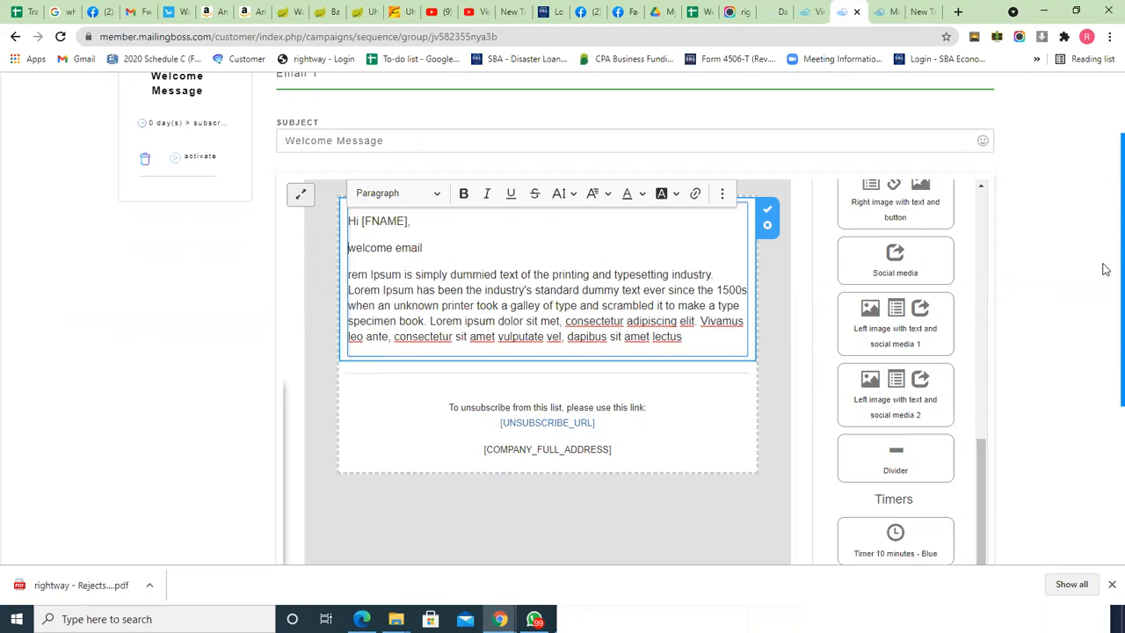
pyautogui.scroll(3, 1105, 150)
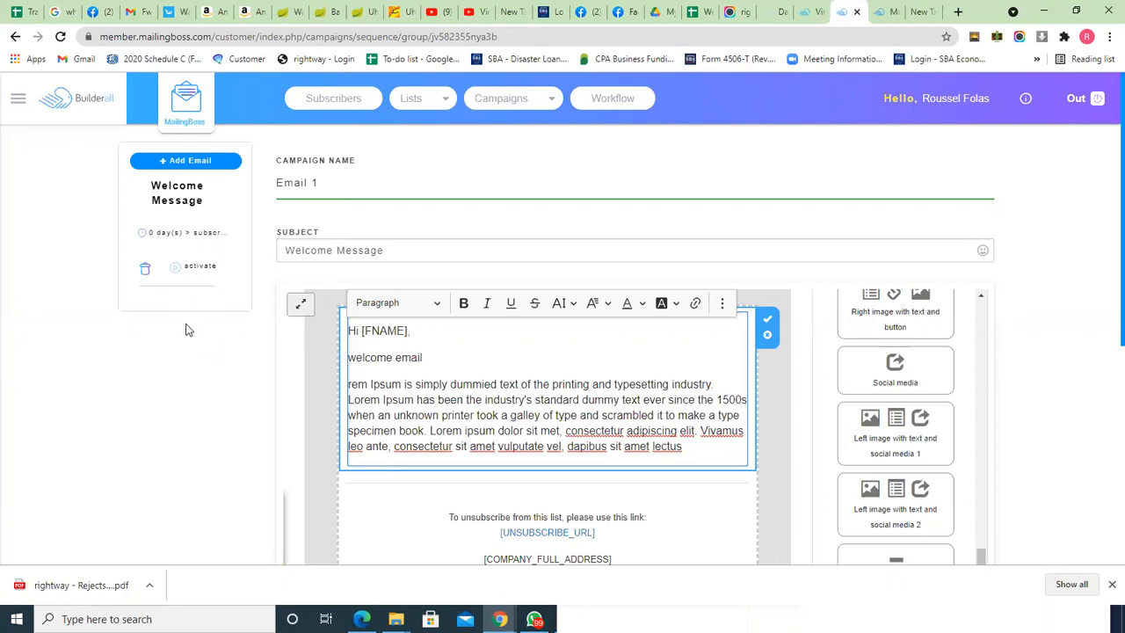
# Step: In the welcome email's campaign options, set the autoresponder time unit to Hour and the time value to 0
pyautogui.click(171, 230)
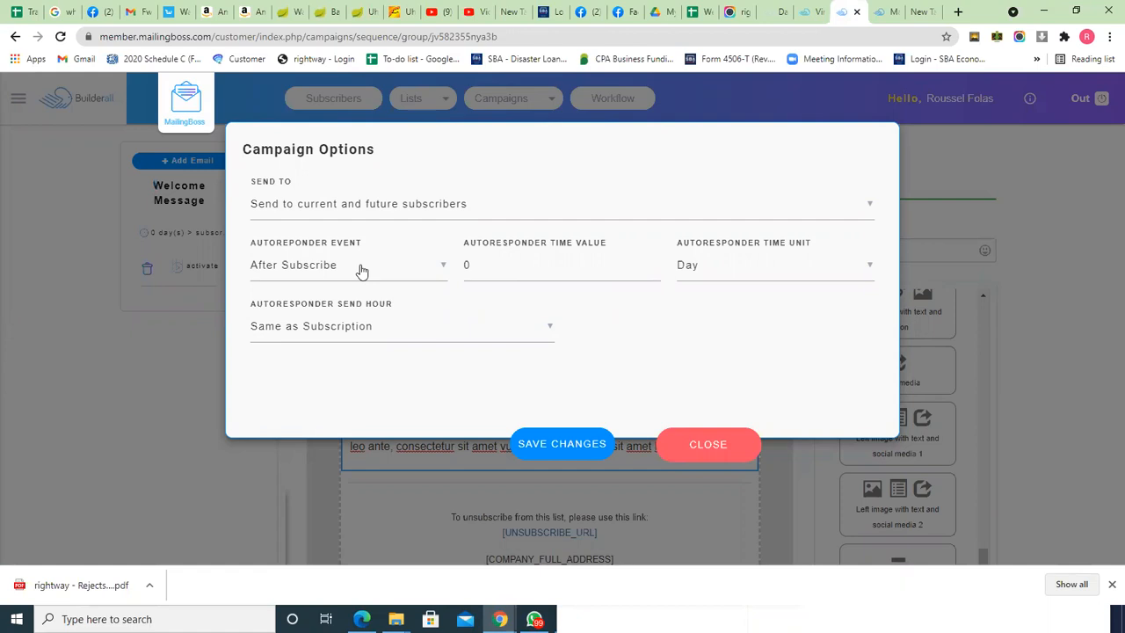
pyautogui.click(837, 276)
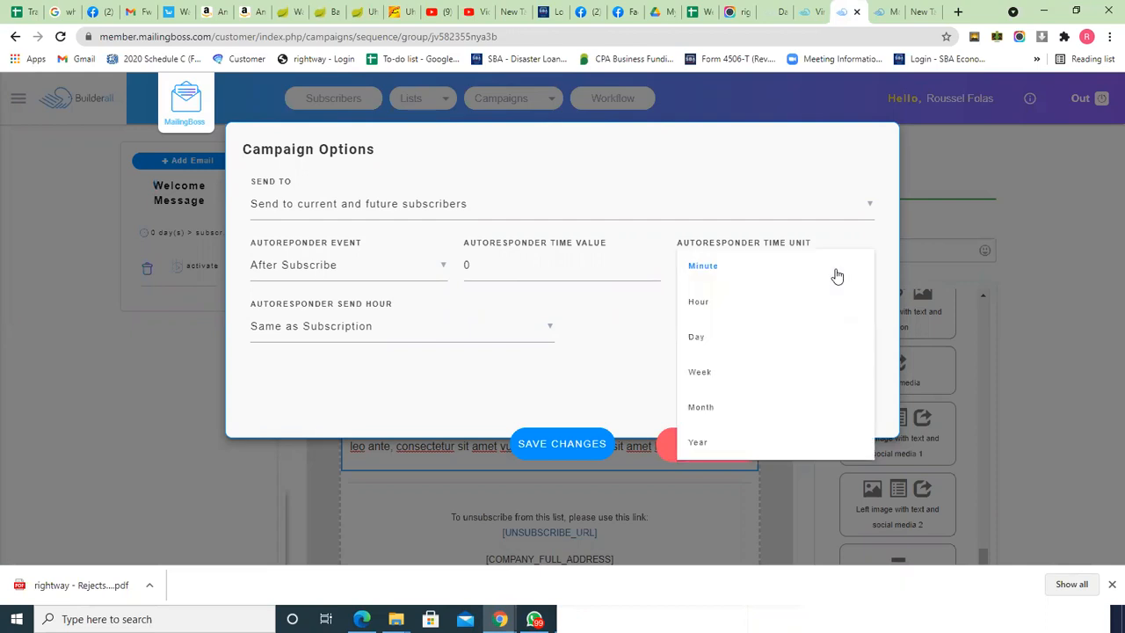
pyautogui.click(780, 306)
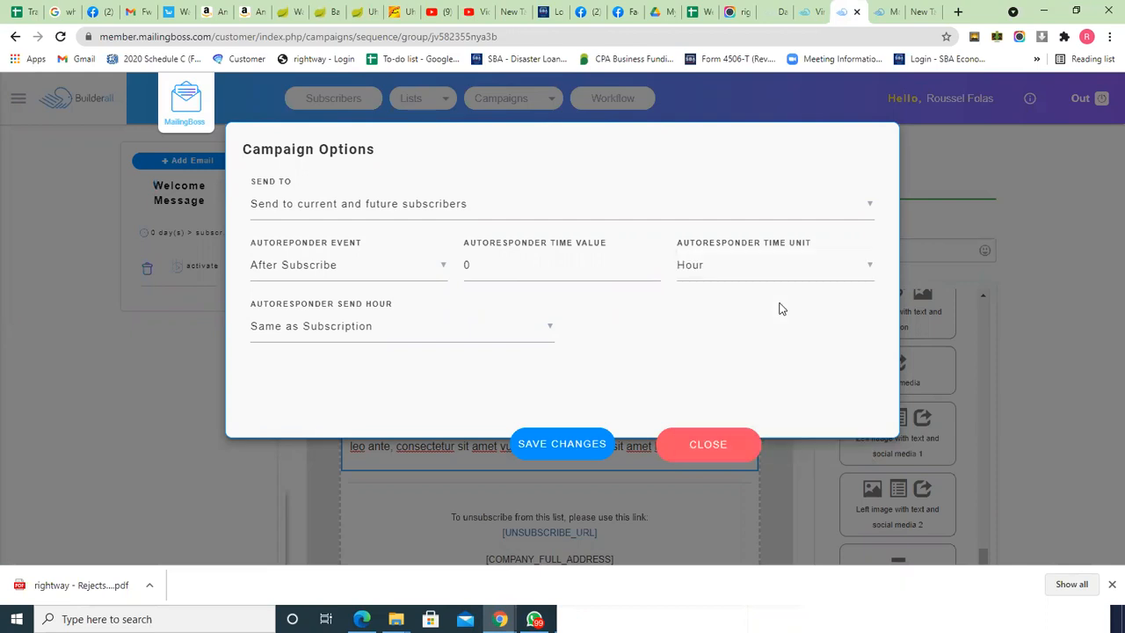
pyautogui.click(532, 272)
pyautogui.press('BackSpace')
pyautogui.write('1')
pyautogui.press('BackSpace')
pyautogui.write('0')
# Step: Try Minute as the autoresponder time unit, set it back to Hour, and save the campaign options
pyautogui.click(728, 272)
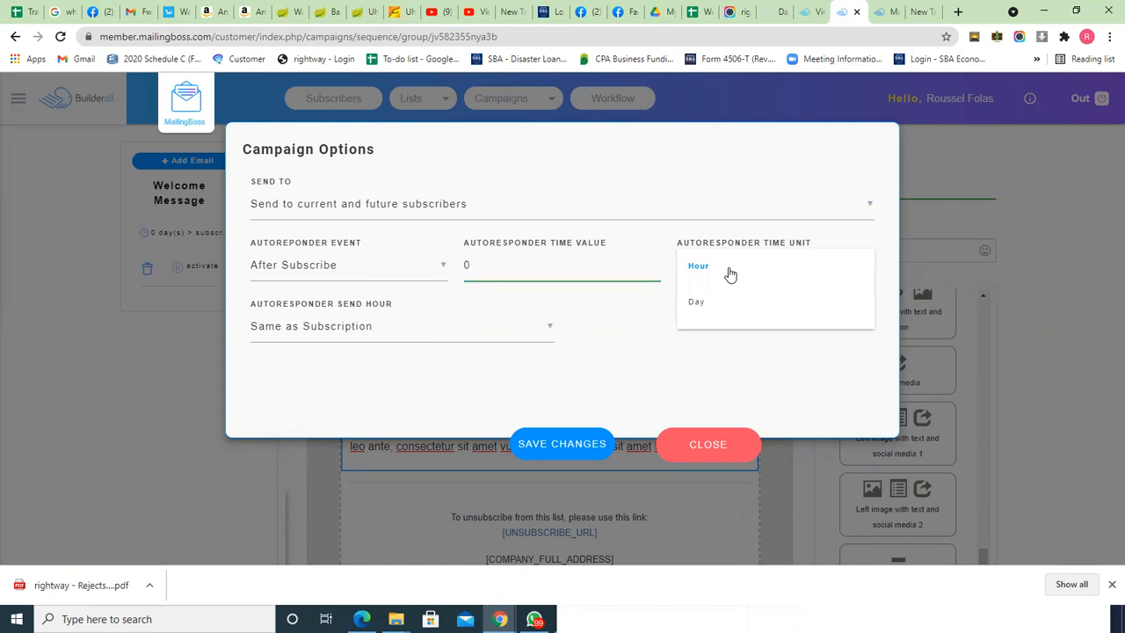
pyautogui.click(737, 288)
pyautogui.click(734, 271)
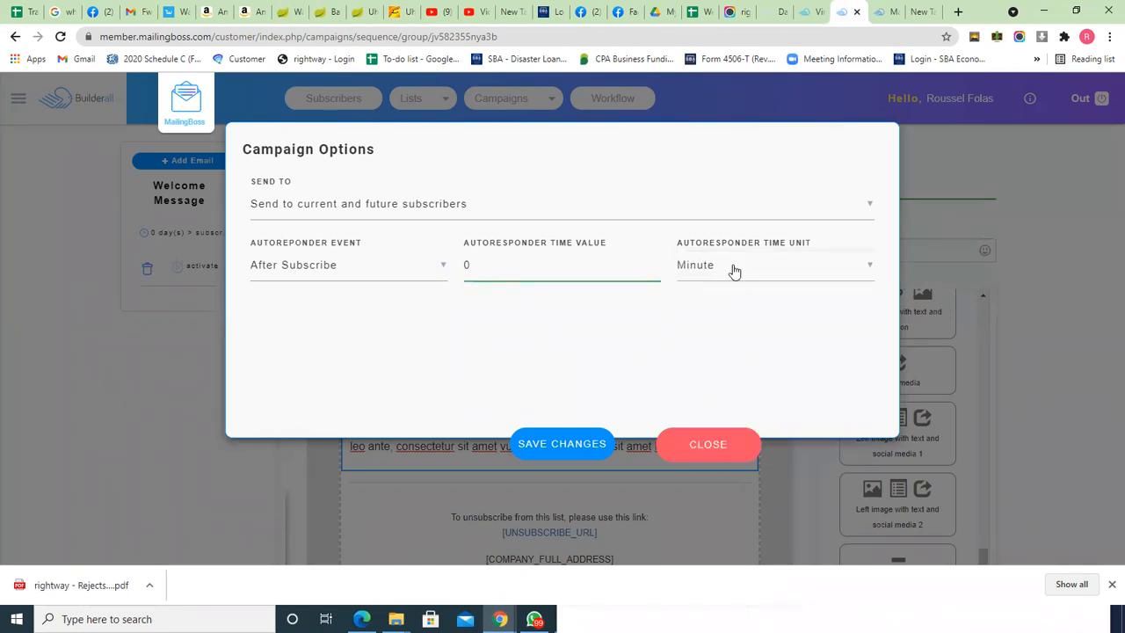
pyautogui.click(734, 272)
pyautogui.click(776, 271)
pyautogui.click(746, 314)
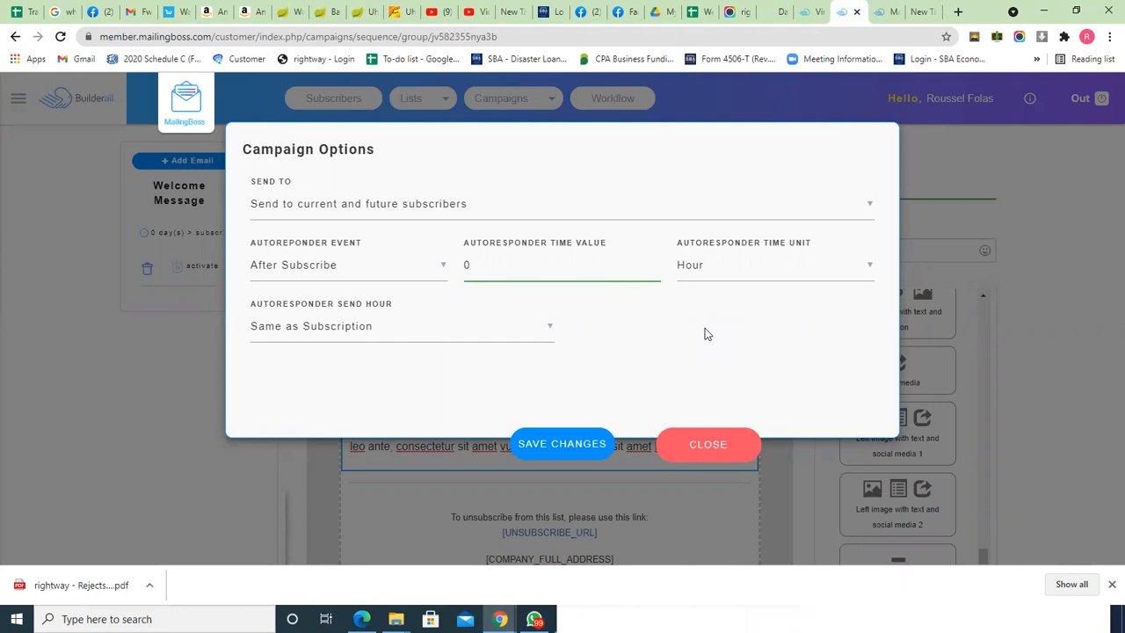
pyautogui.click(576, 446)
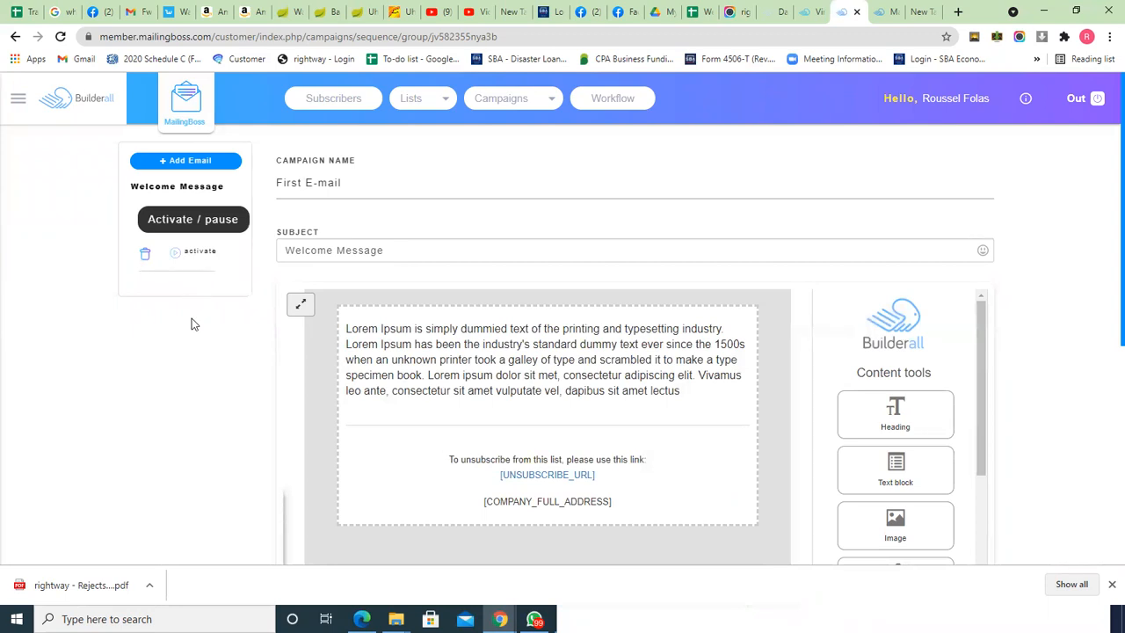
# Step: Activate the welcome email, set its autoresponder time value to 1 hour after subscribing, and save the campaign options
pyautogui.click(190, 254)
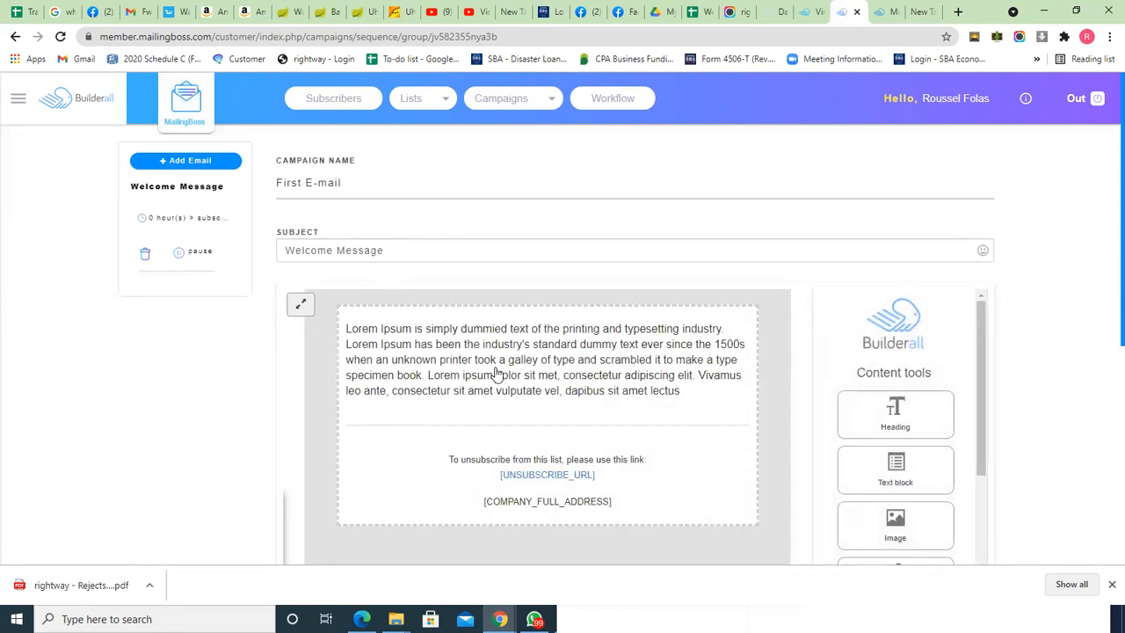
pyautogui.click(184, 222)
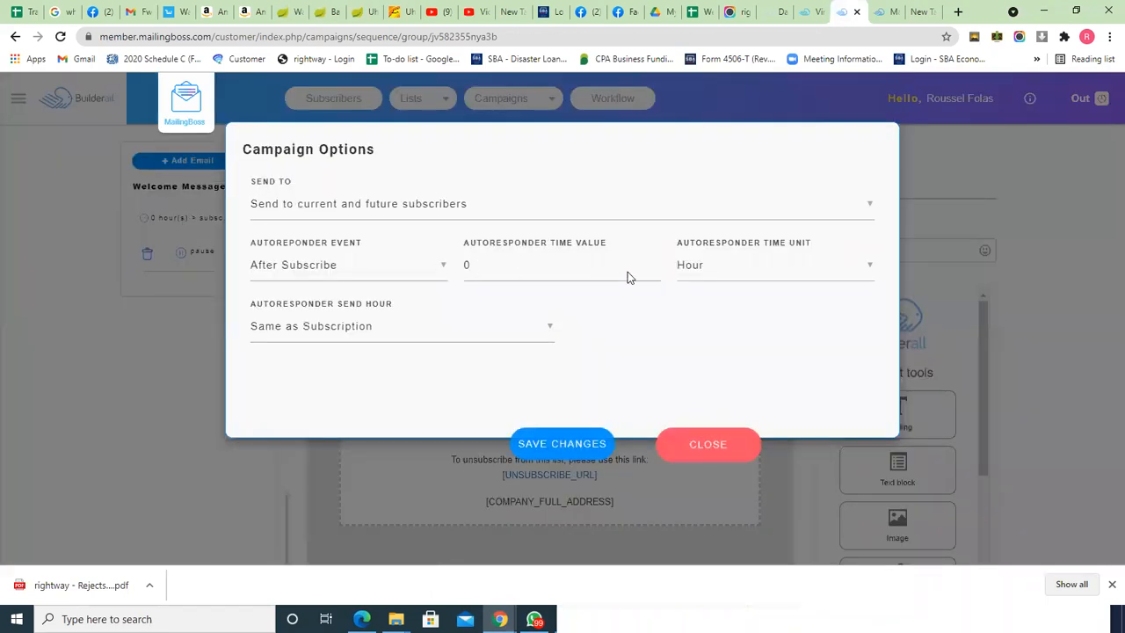
pyautogui.click(488, 267)
pyautogui.write('1')
pyautogui.click(569, 444)
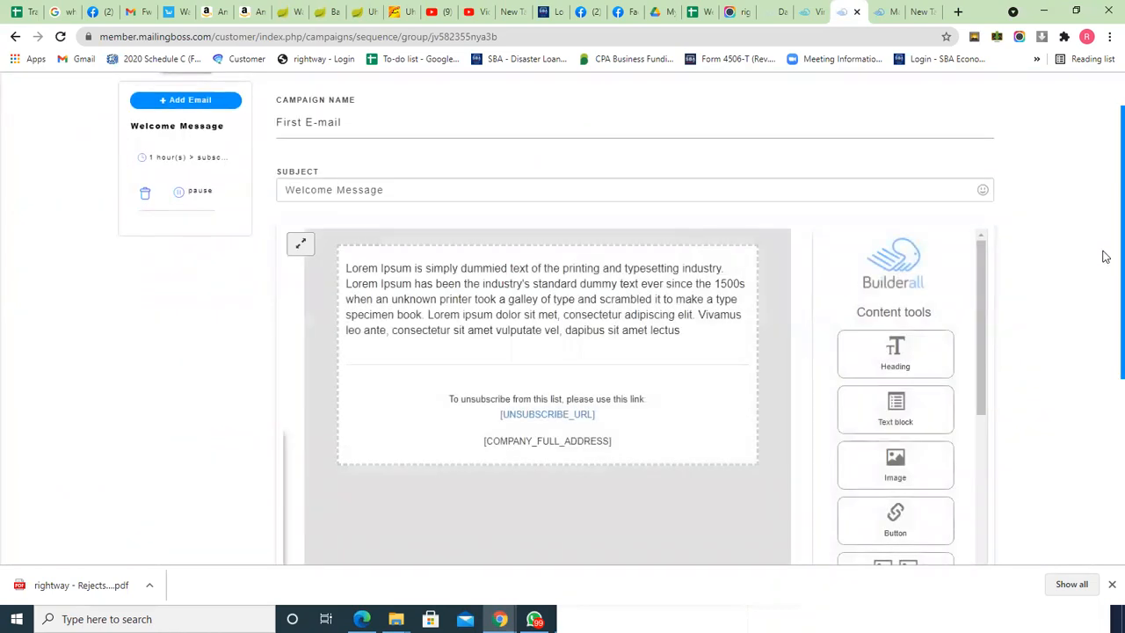
# Step: Replace the campaign name "First E-mail" with "Email 1"
pyautogui.click(348, 252)
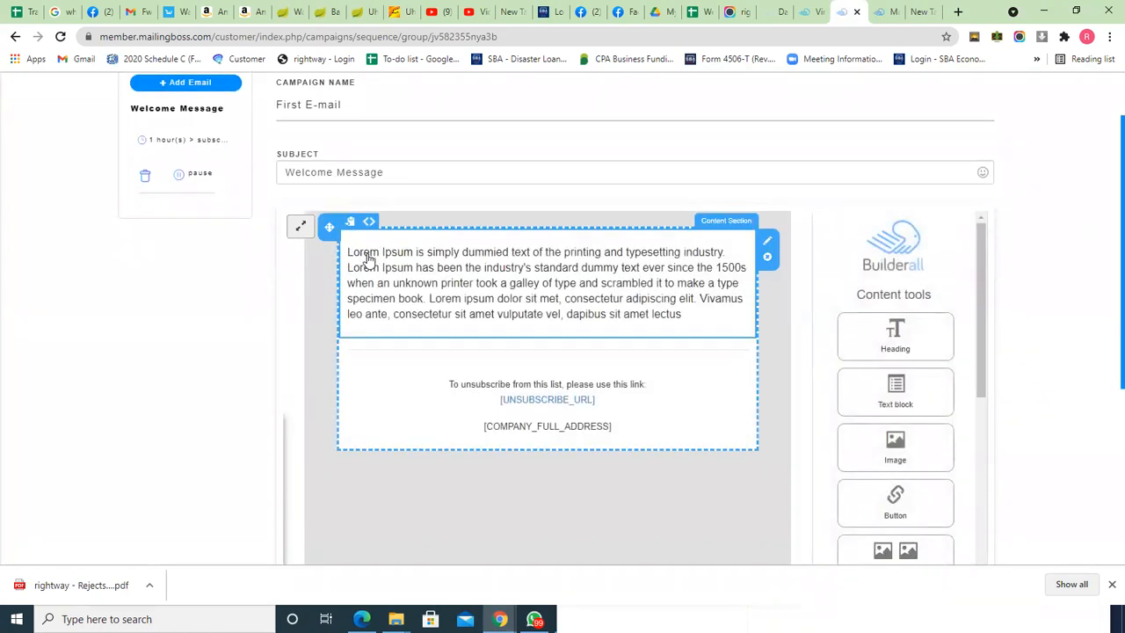
pyautogui.click(374, 113)
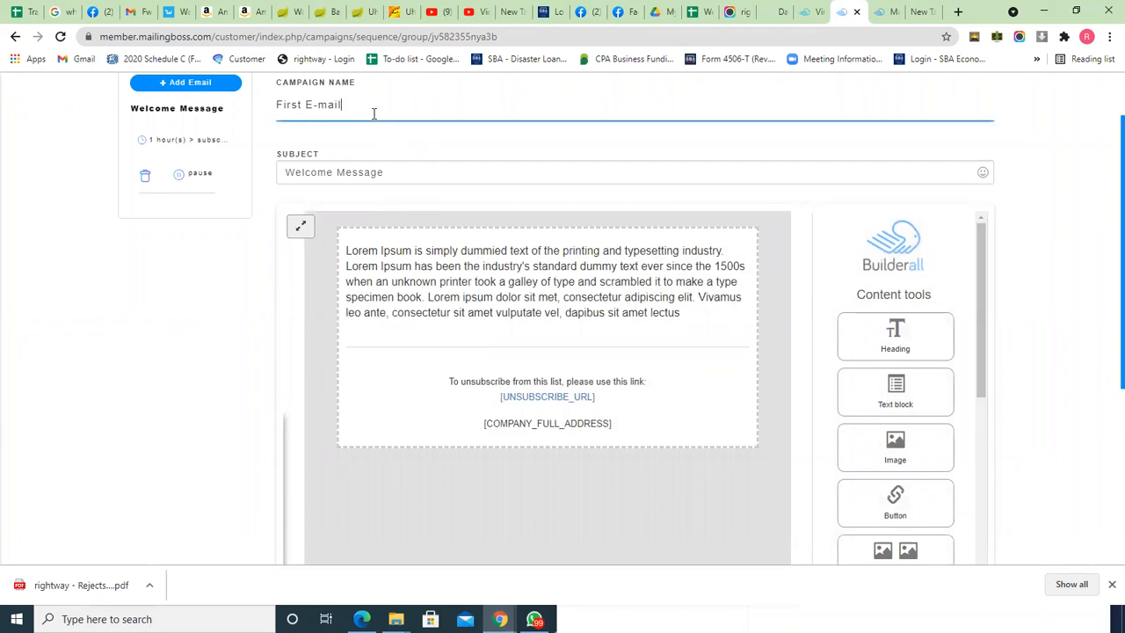
pyautogui.press('BackSpace')
pyautogui.press('BackSpace')
pyautogui.press('BackSpace')
pyautogui.press('BackSpace')
pyautogui.press('BackSpace')
pyautogui.press('BackSpace')
pyautogui.press('BackSpace')
pyautogui.press('BackSpace')
pyautogui.press('BackSpace')
pyautogui.press('BackSpace')
pyautogui.press('BackSpace')
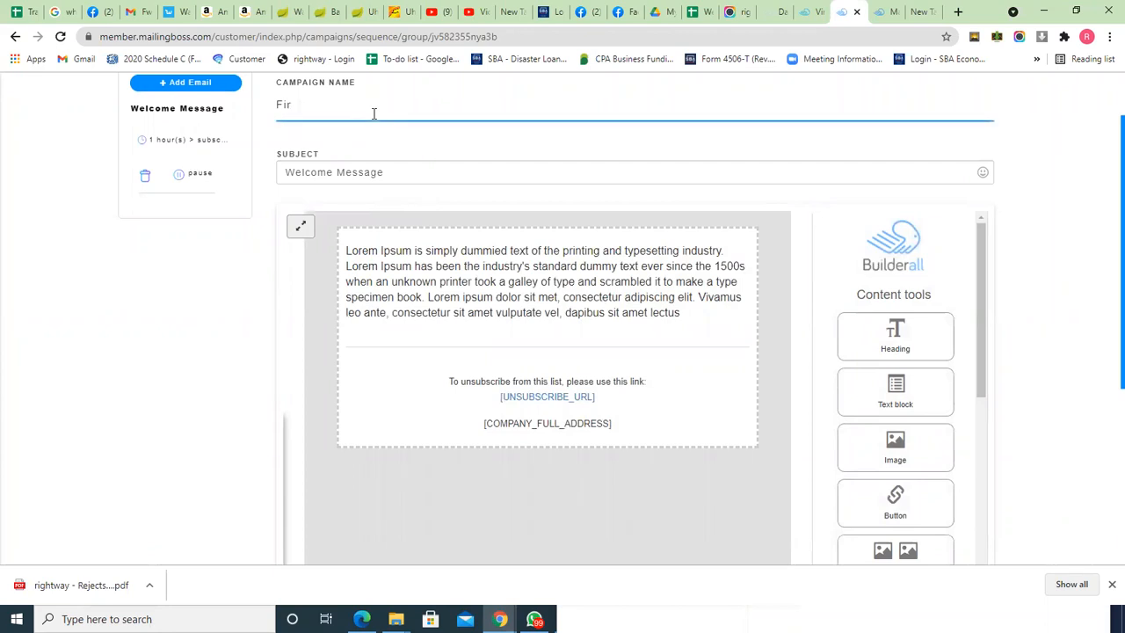
pyautogui.write('eMAIL')
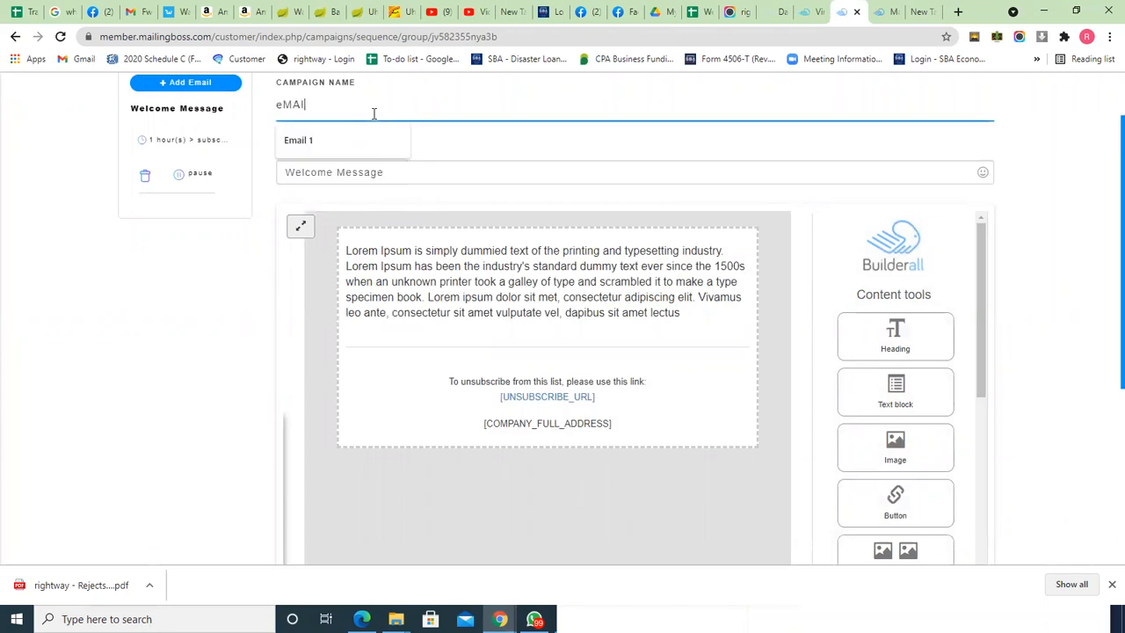
pyautogui.click(354, 138)
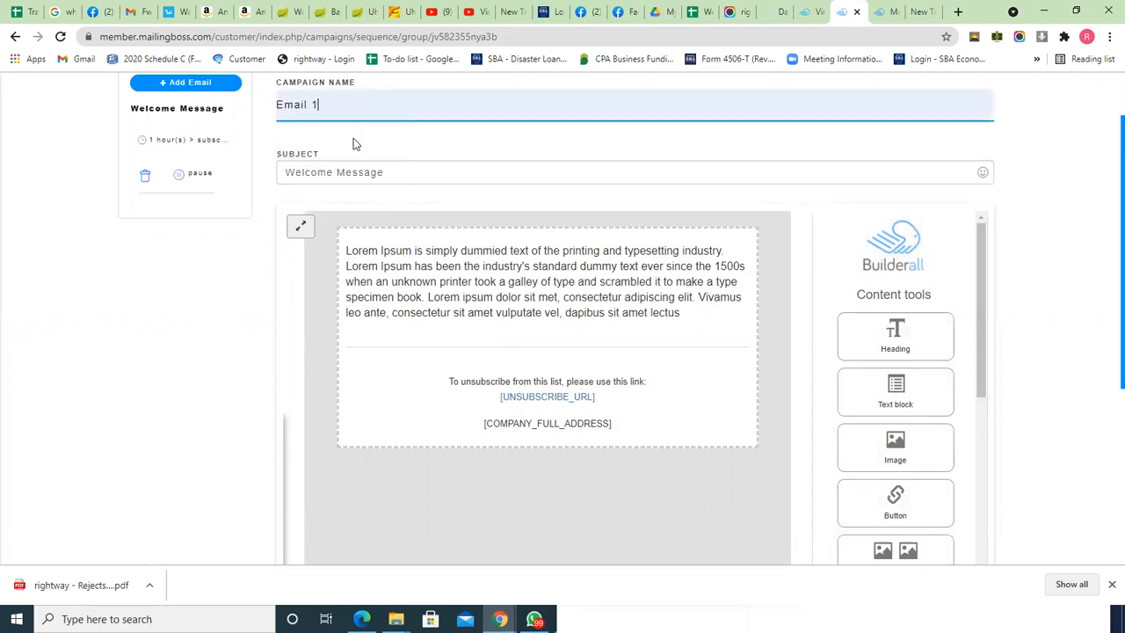
# Step: Insert the greeting "Hi [FNAME]" on its own line above the welcome email's body text and save the email
pyautogui.click(356, 251)
pyautogui.press('Return')
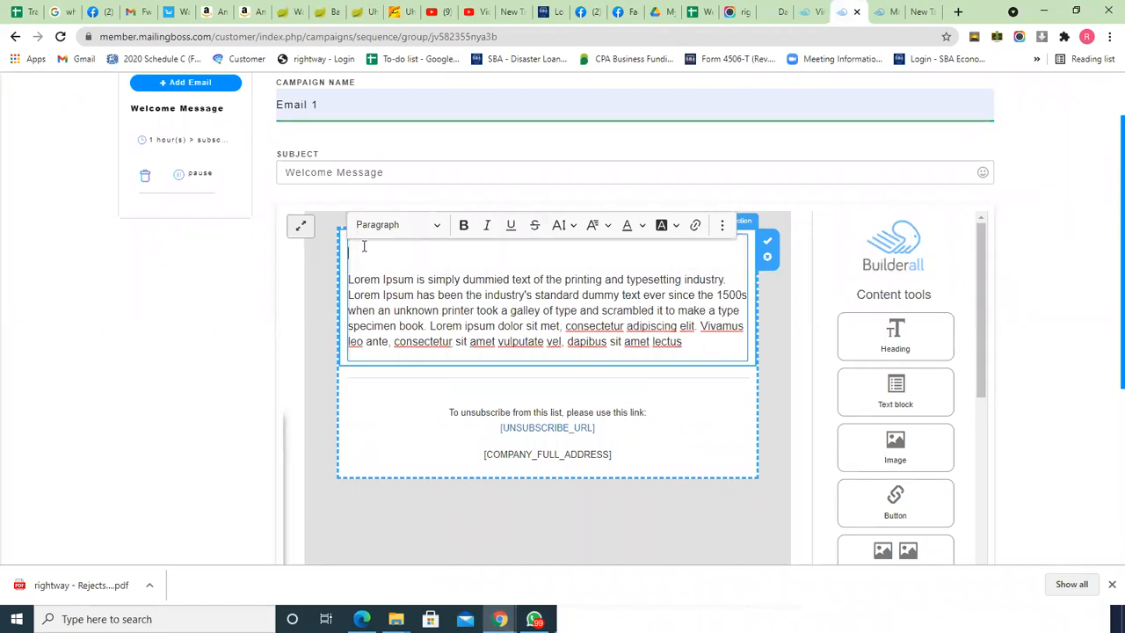
pyautogui.write('Hi [FNAME]')
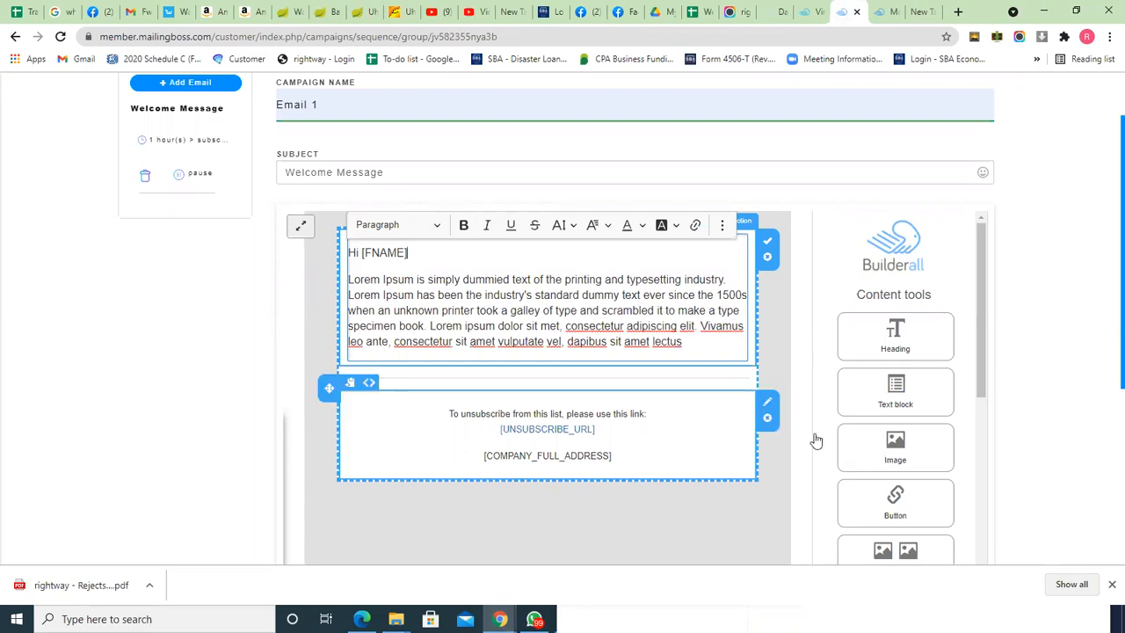
pyautogui.moveTo(982, 248); pyautogui.dragTo(982, 335)
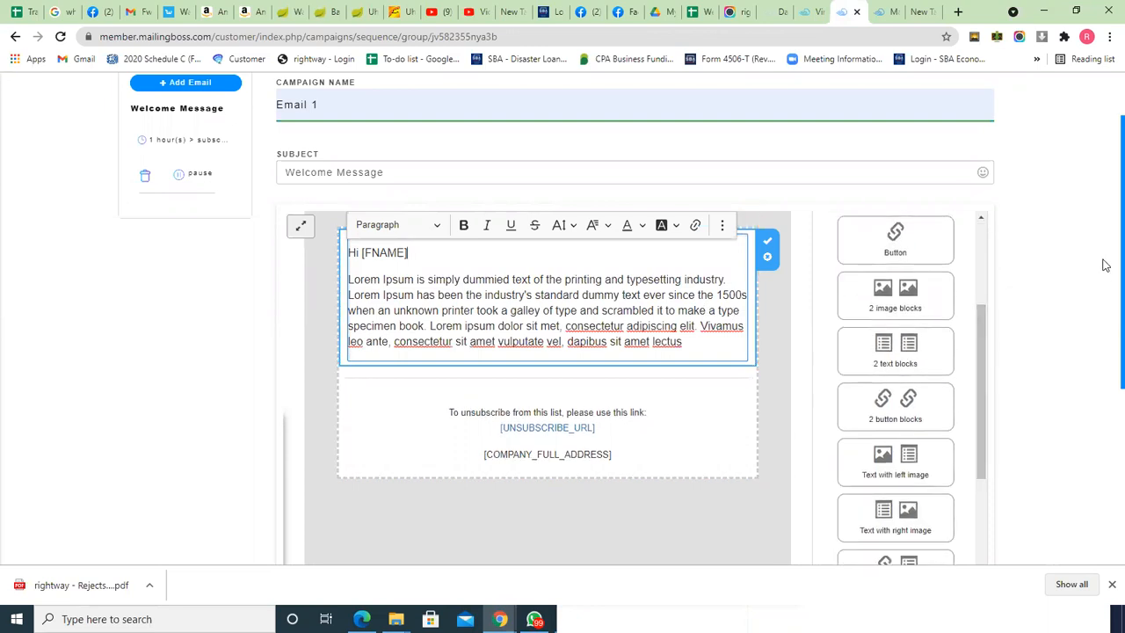
pyautogui.scroll(-1, 1105, 272)
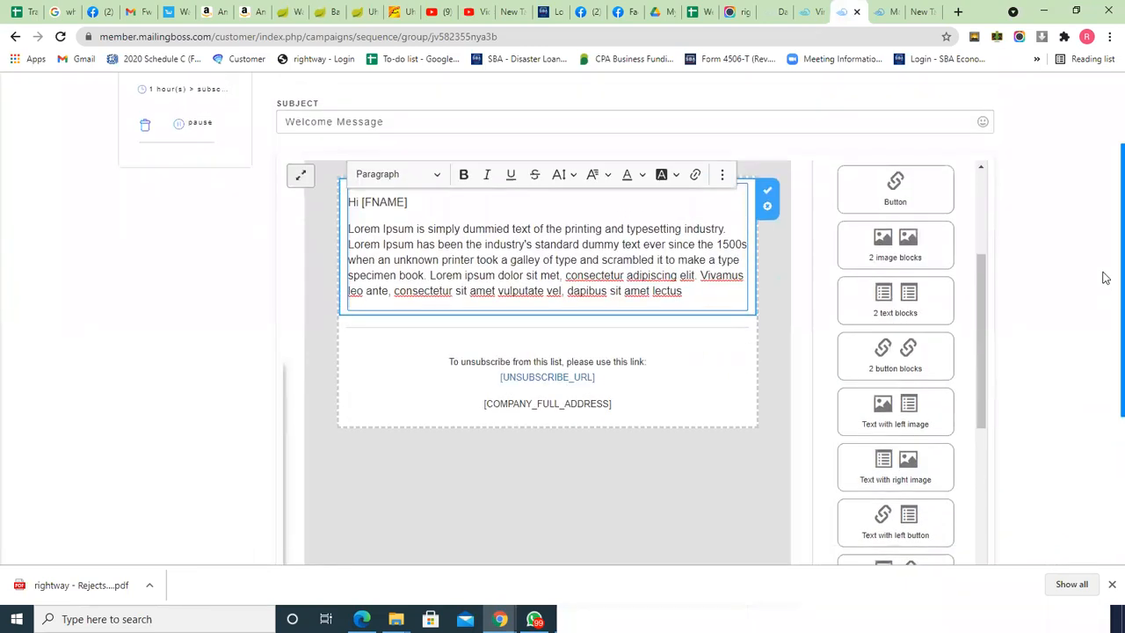
pyautogui.scroll(1, 1105, 277)
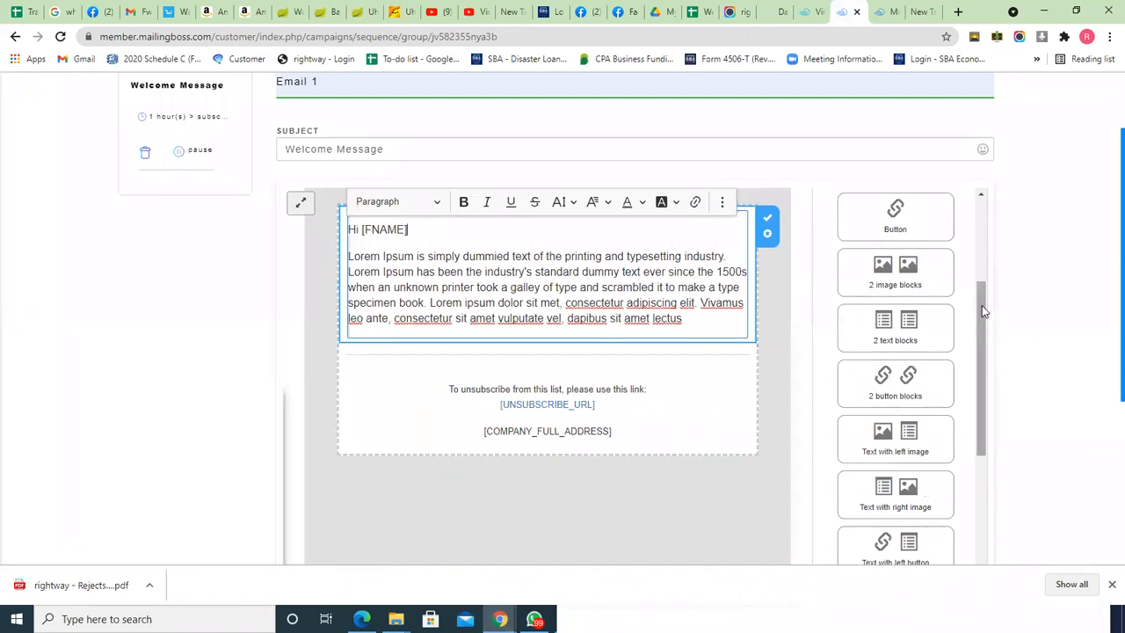
pyautogui.scroll(-2, 982, 358)
pyautogui.scroll(-3, 1104, 298)
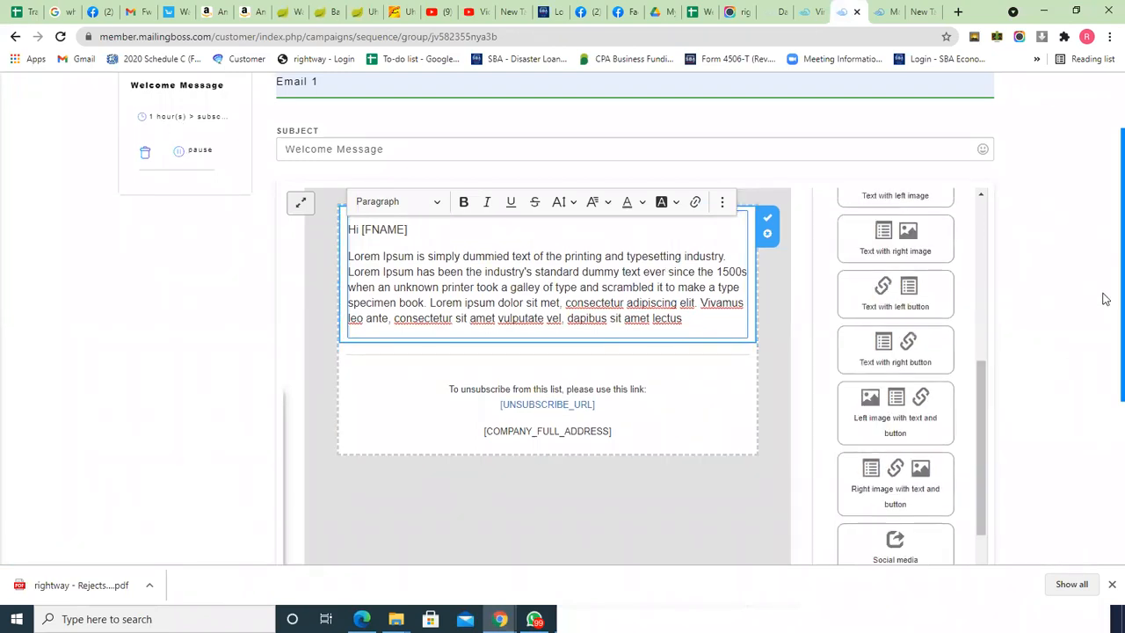
pyautogui.scroll(-2, 1104, 383)
pyautogui.scroll(-1, 1105, 413)
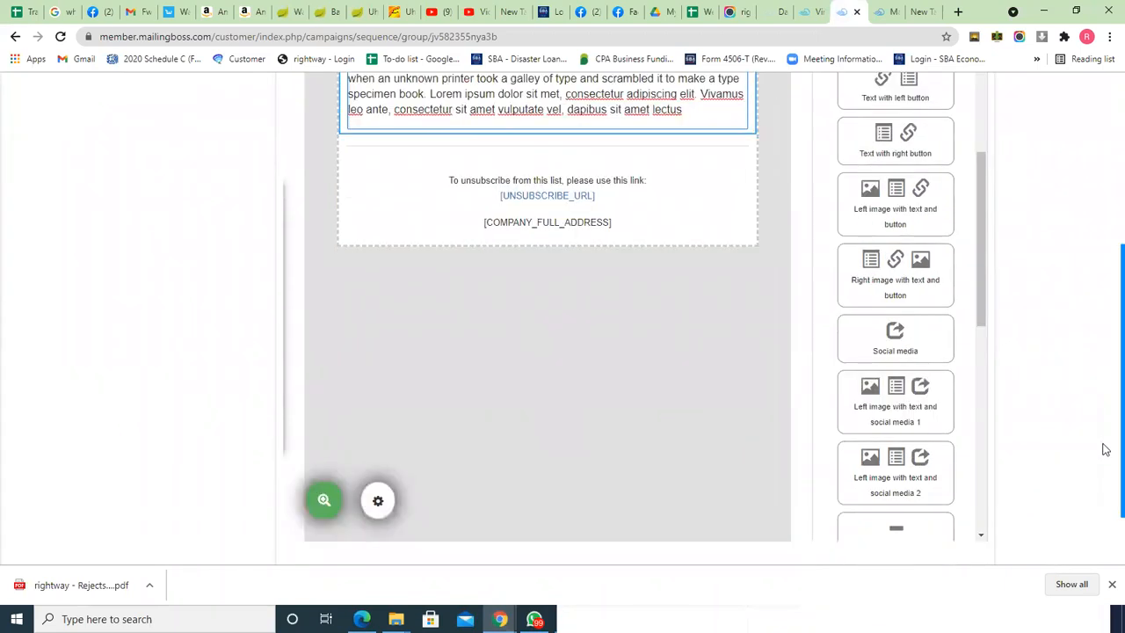
pyautogui.scroll(-1, 1105, 461)
pyautogui.scroll(-1, 974, 536)
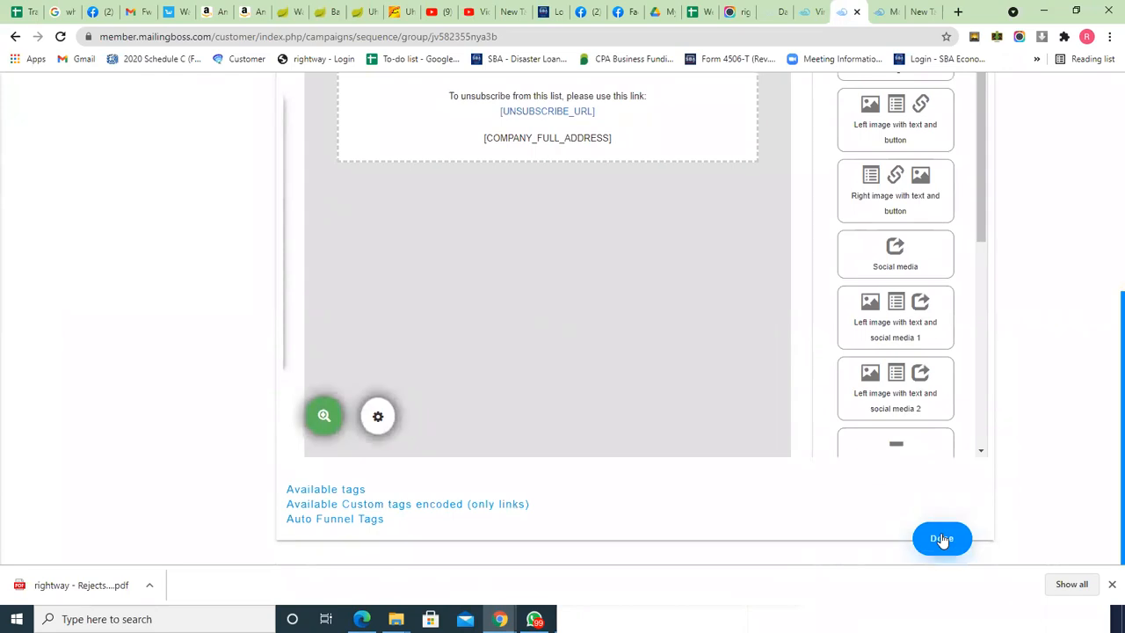
pyautogui.click(941, 538)
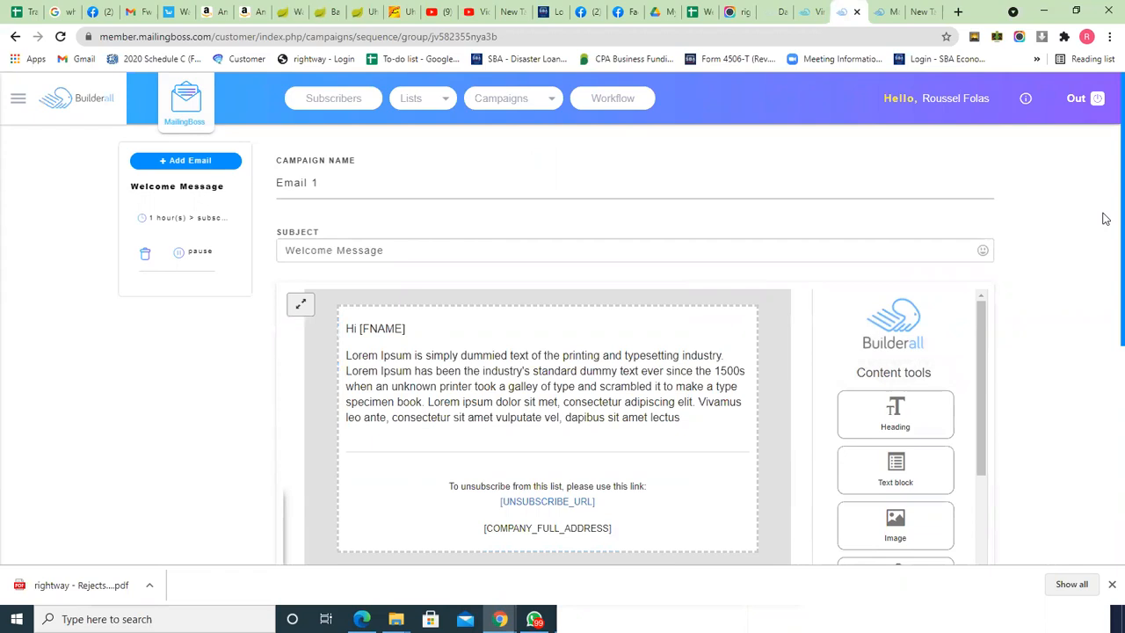
pyautogui.scroll(-2, 1105, 290)
pyautogui.scroll(-5, 1105, 301)
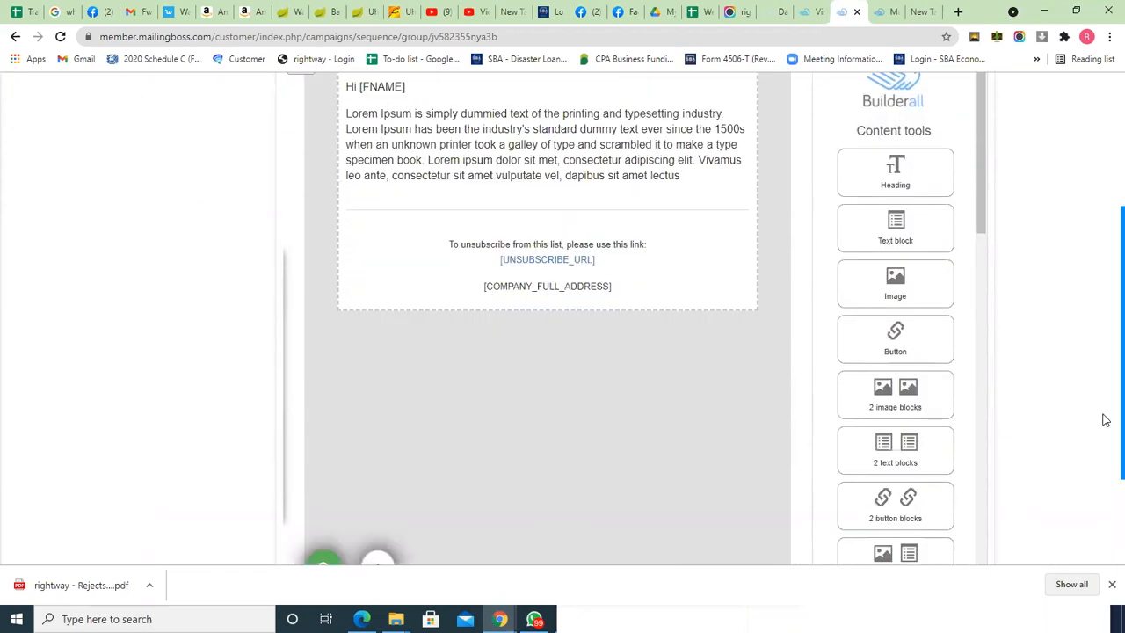
pyautogui.scroll(5, 1105, 396)
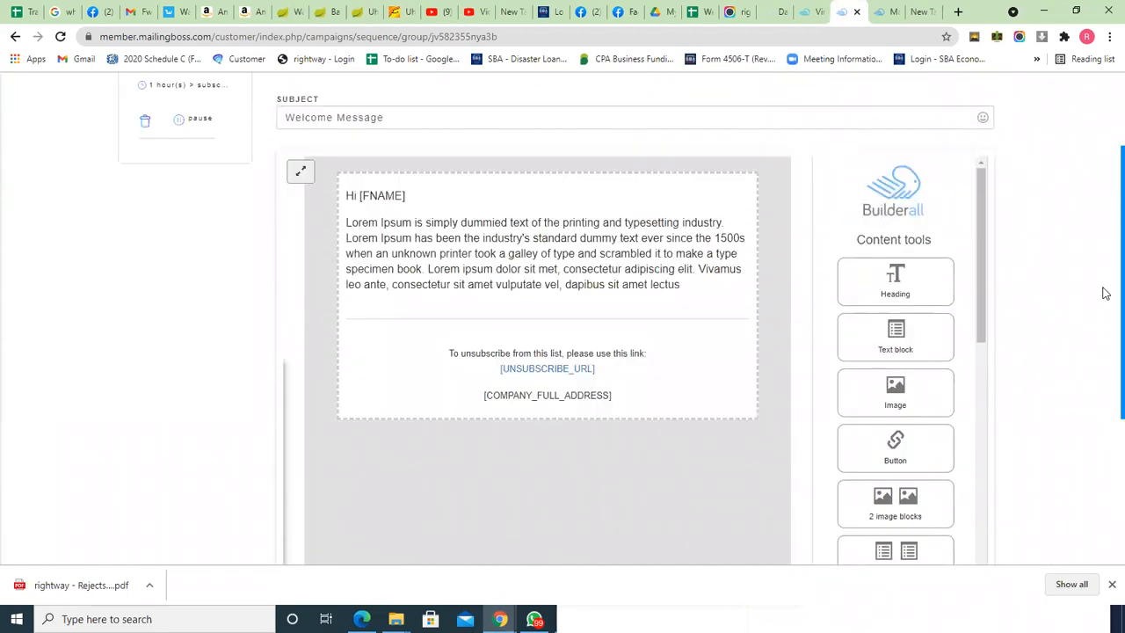
pyautogui.scroll(-6, 1105, 290)
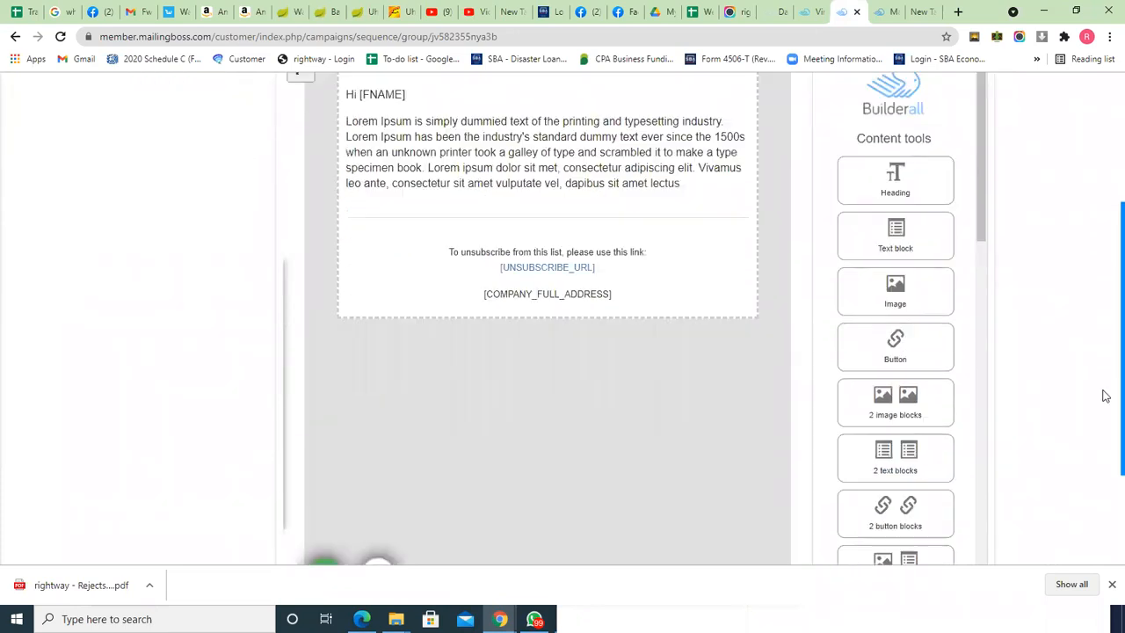
pyautogui.scroll(4, 1105, 331)
pyautogui.scroll(3, 1105, 308)
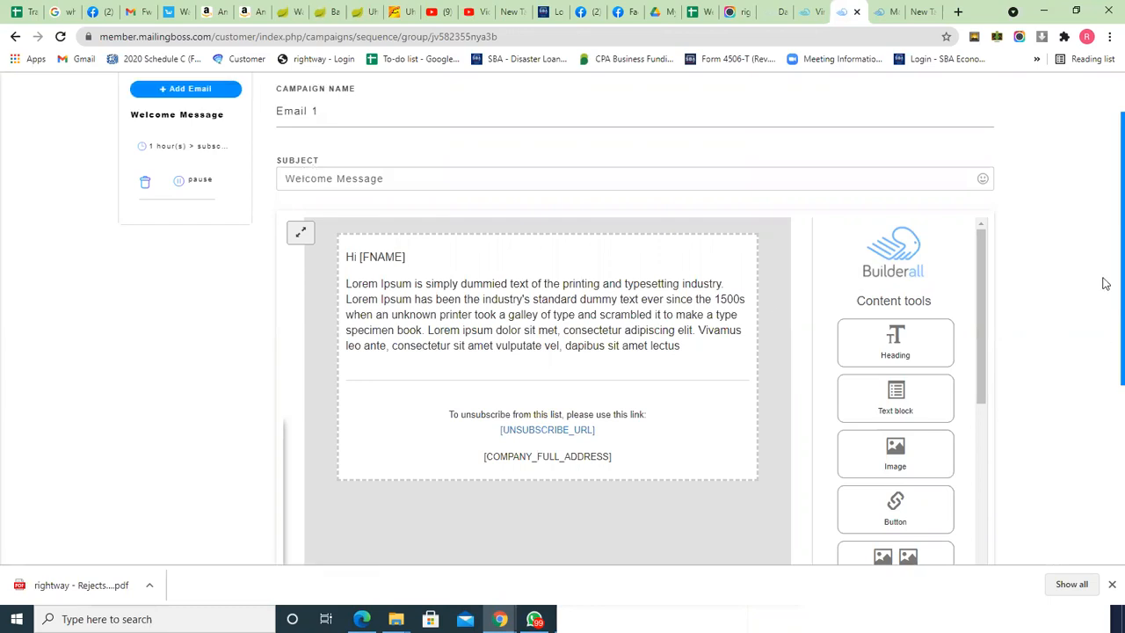
pyautogui.scroll(1, 1103, 274)
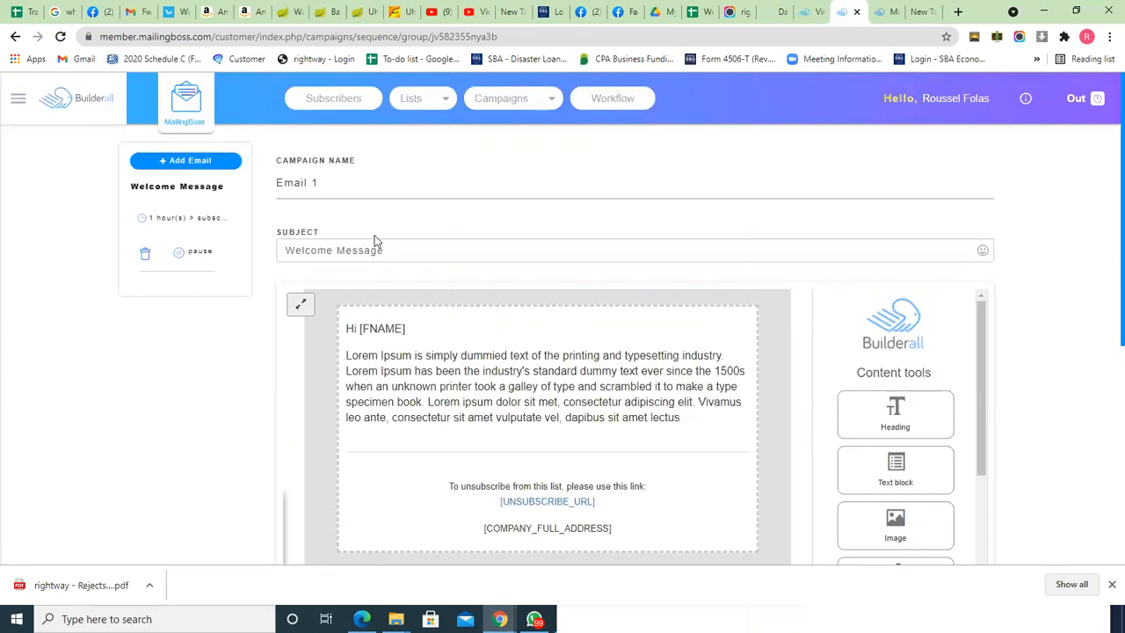
# Step: Add a second email to the sequence and set its campaign name to "Email 2"
pyautogui.click(191, 165)
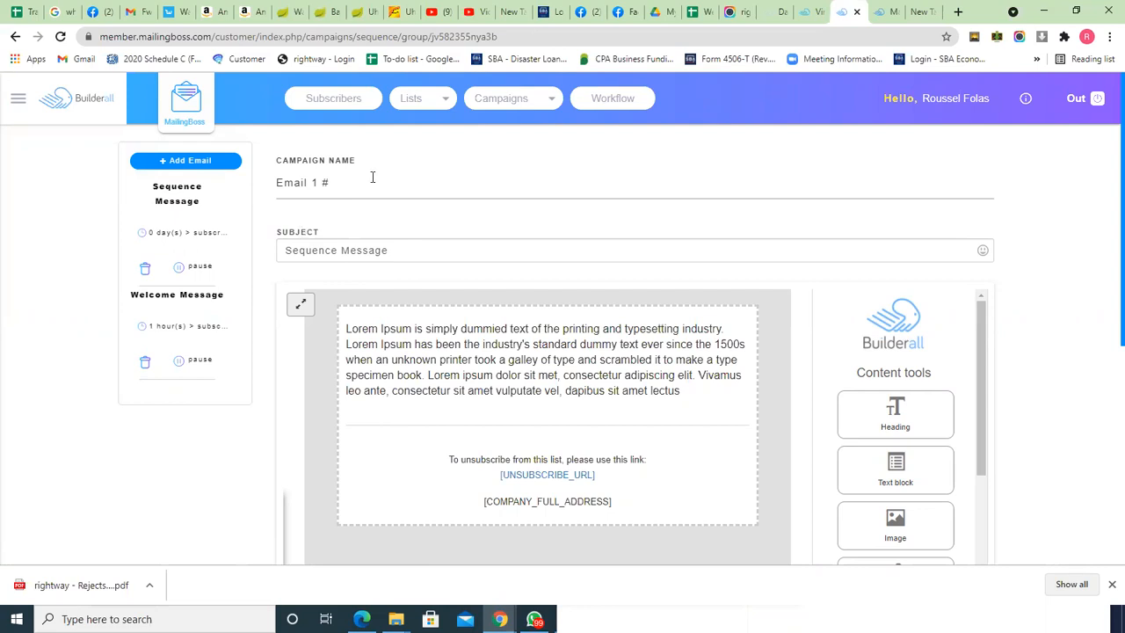
pyautogui.doubleClick(325, 182)
pyautogui.press('BackSpace')
pyautogui.press('BackSpace')
pyautogui.press('BackSpace')
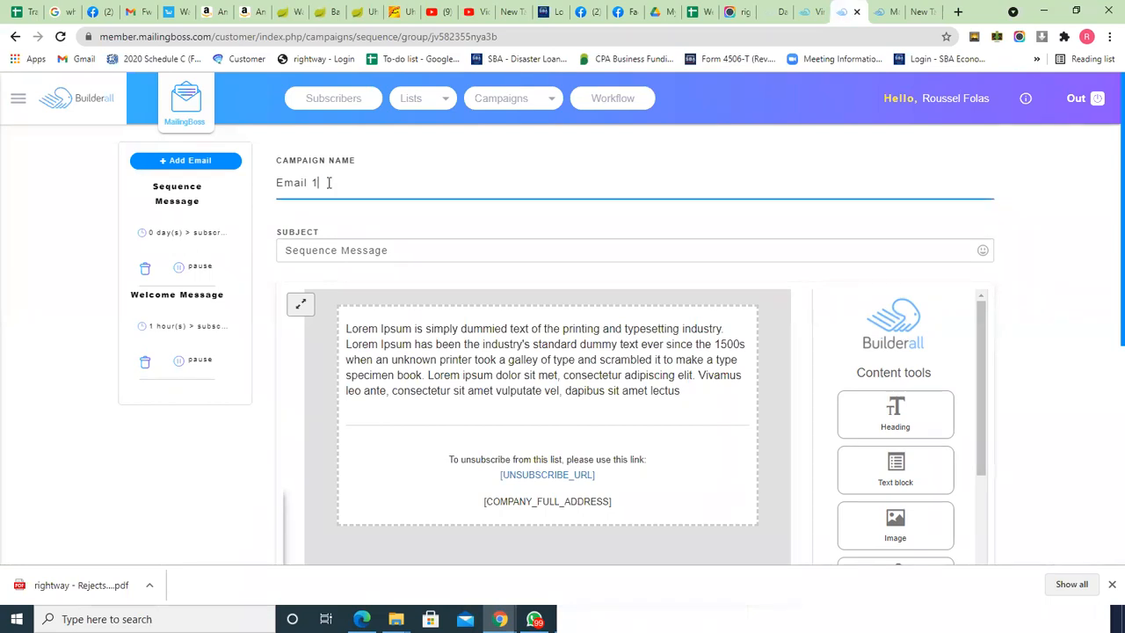
pyautogui.write('2')
# Step: Change the second email's subject to "Sequence Message 1" and save the email
pyautogui.click(413, 250)
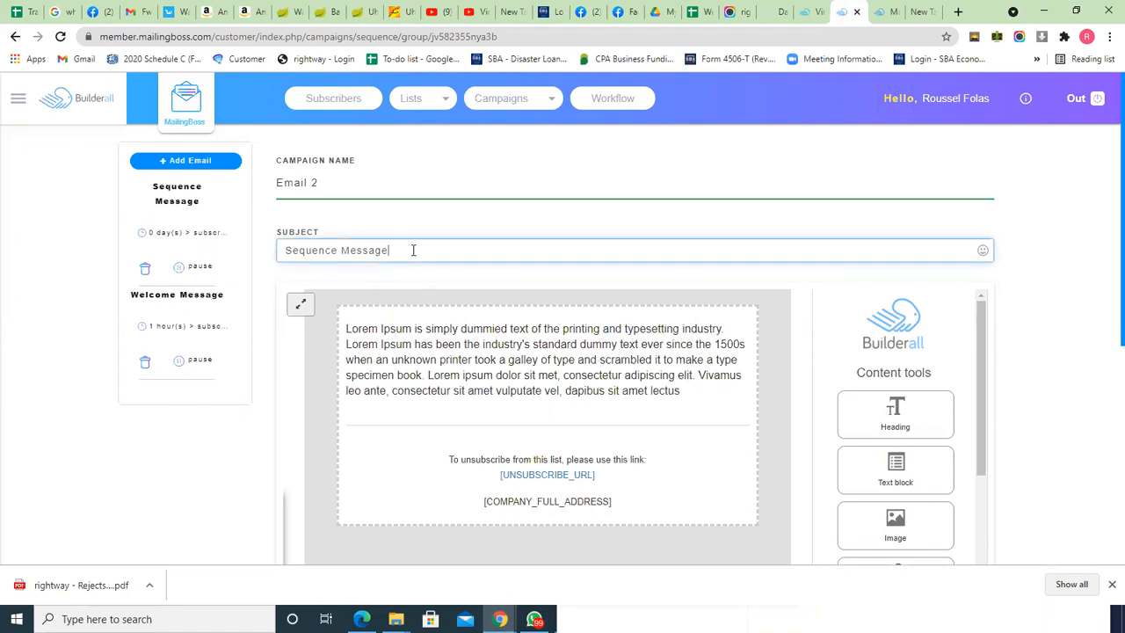
pyautogui.write('1')
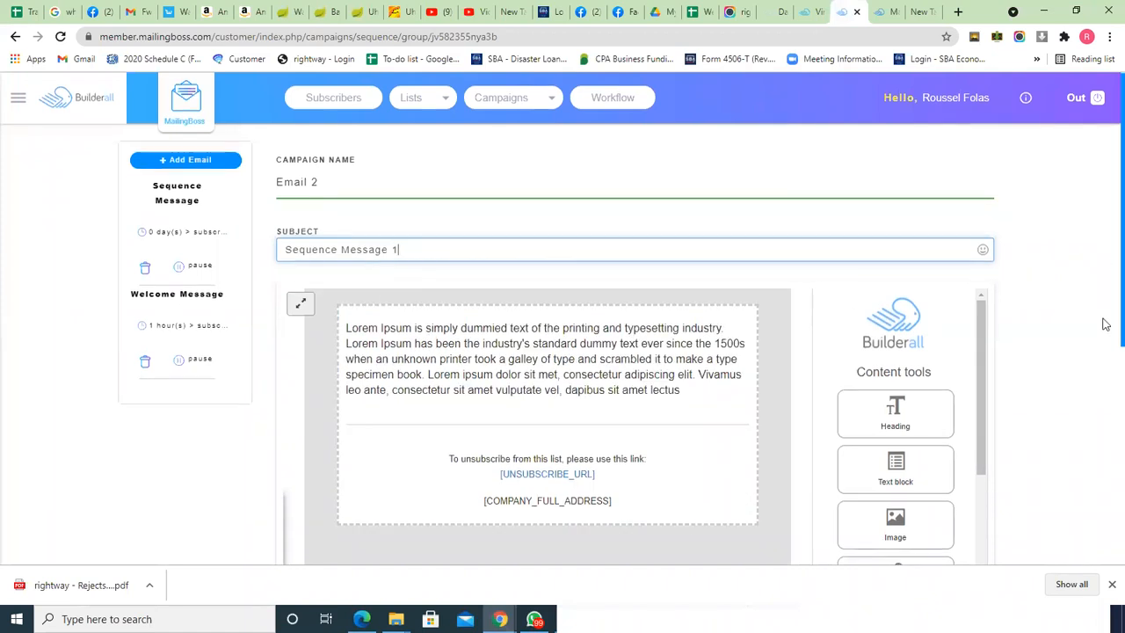
pyautogui.scroll(-4, 1102, 369)
pyautogui.scroll(-2, 1105, 430)
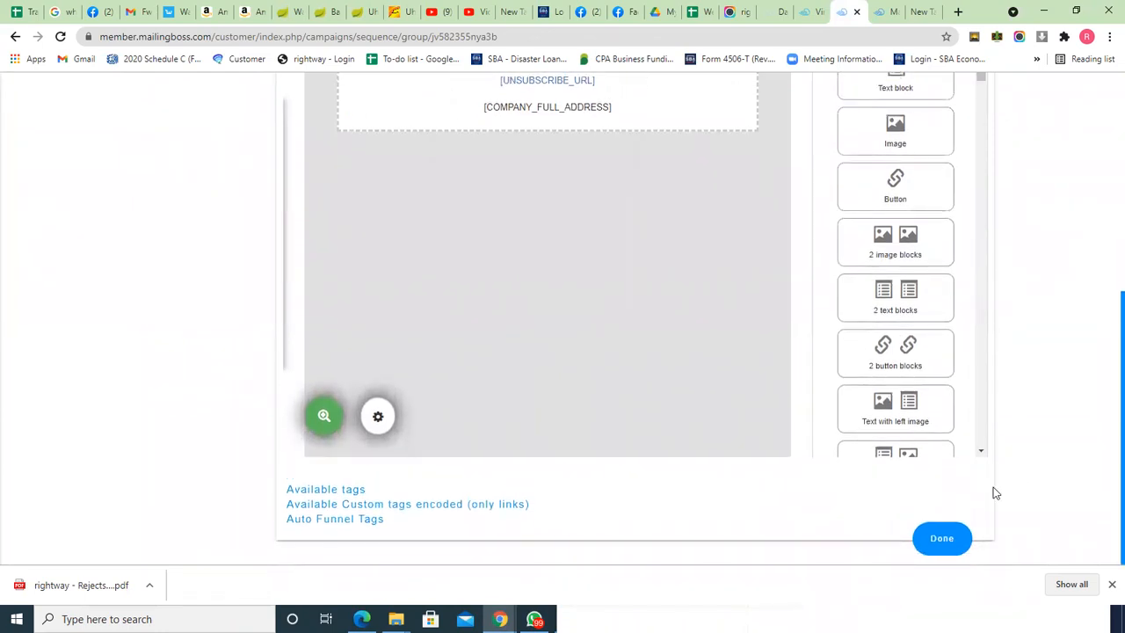
pyautogui.click(945, 542)
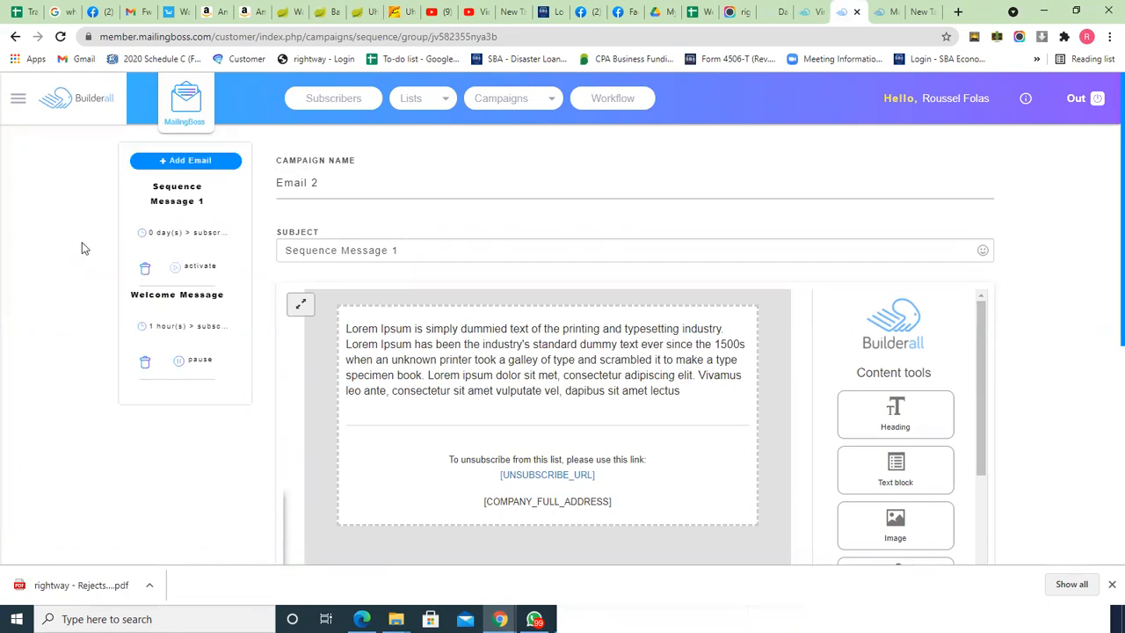
# Step: Schedule the second email for 1 day after subscribing in its campaign options and save the changes
pyautogui.click(177, 233)
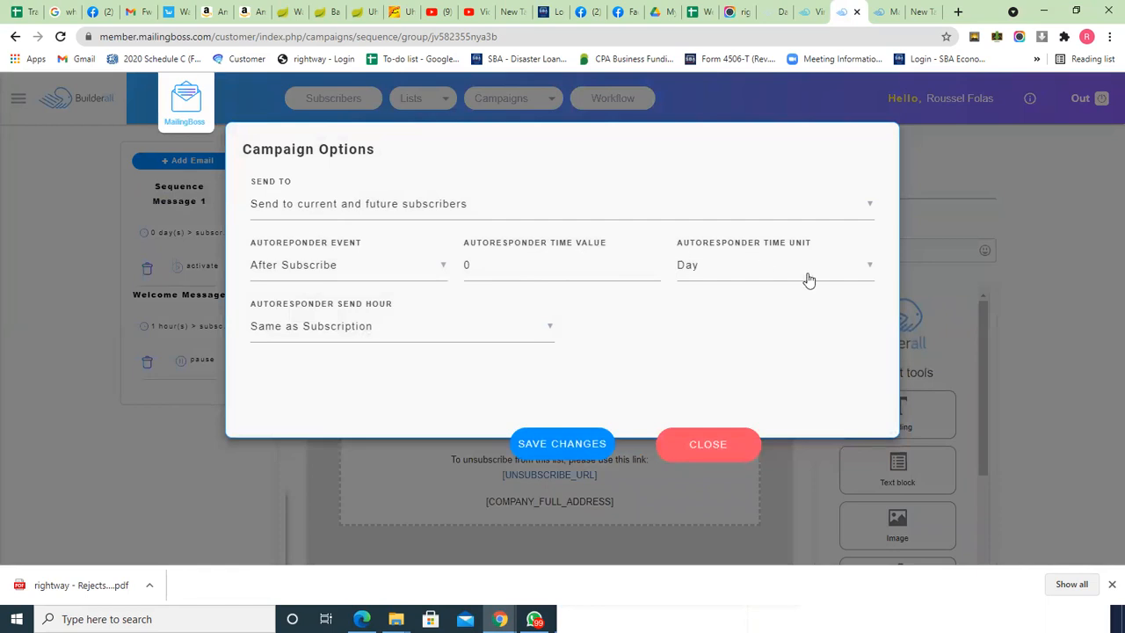
pyautogui.click(481, 269)
pyautogui.write('1')
pyautogui.click(829, 276)
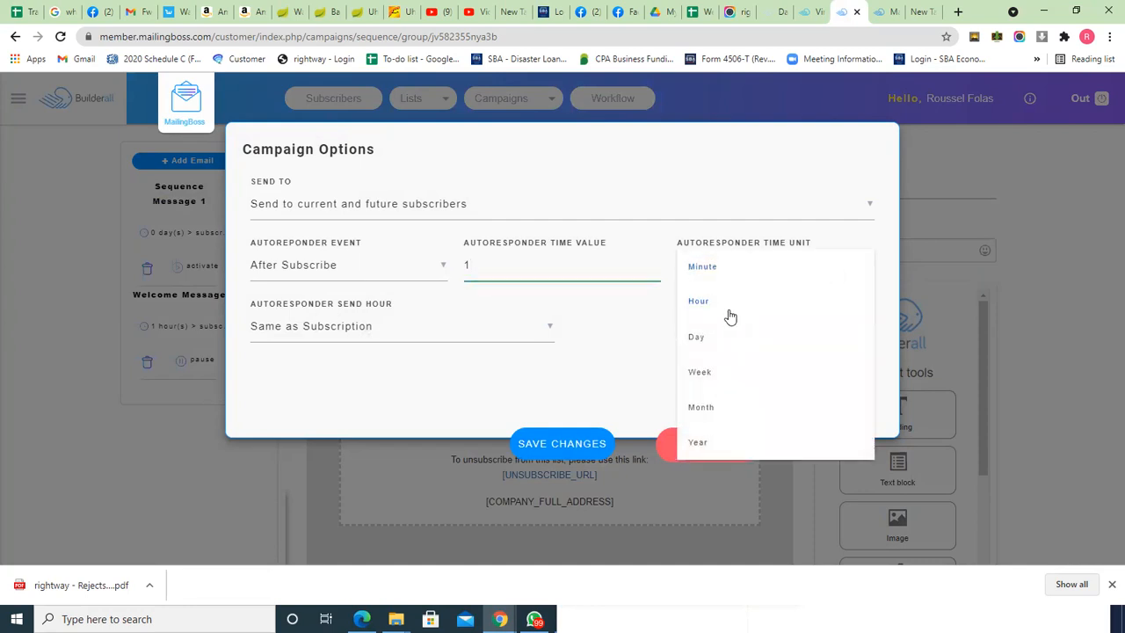
pyautogui.click(720, 338)
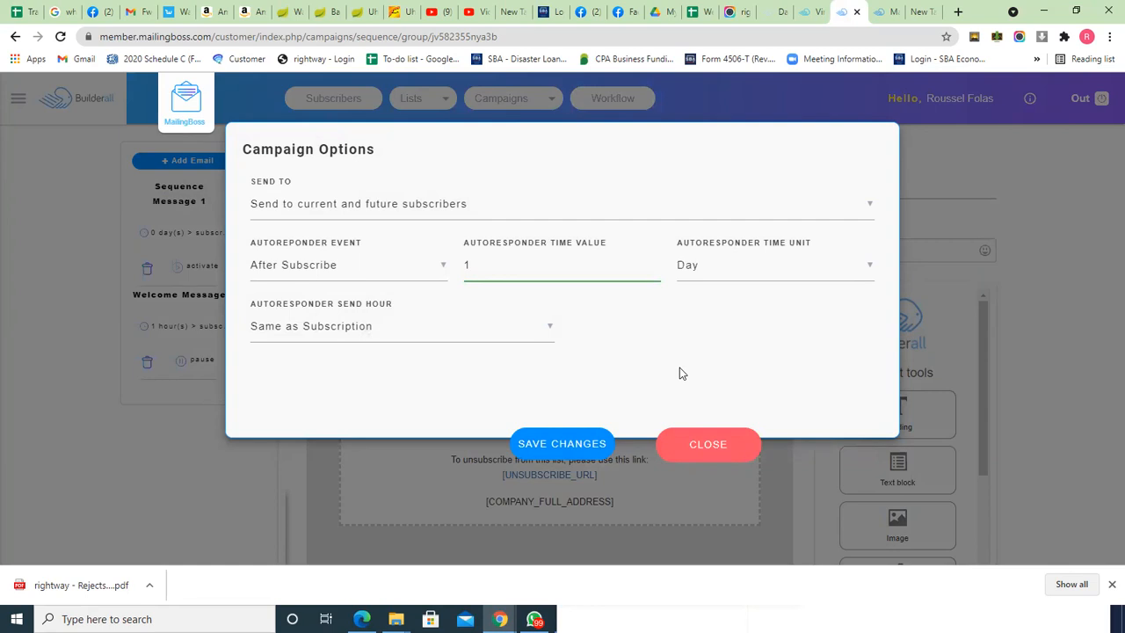
pyautogui.click(563, 444)
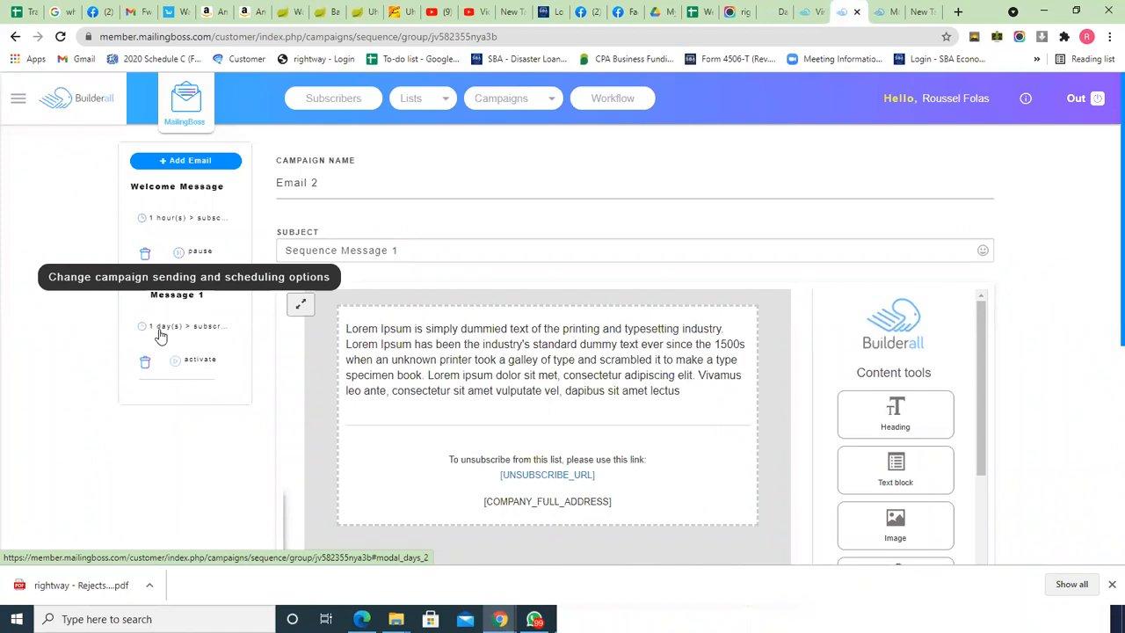
# Step: Add a third email to the sequence and enter "Email 3" as its campaign name
pyautogui.click(180, 162)
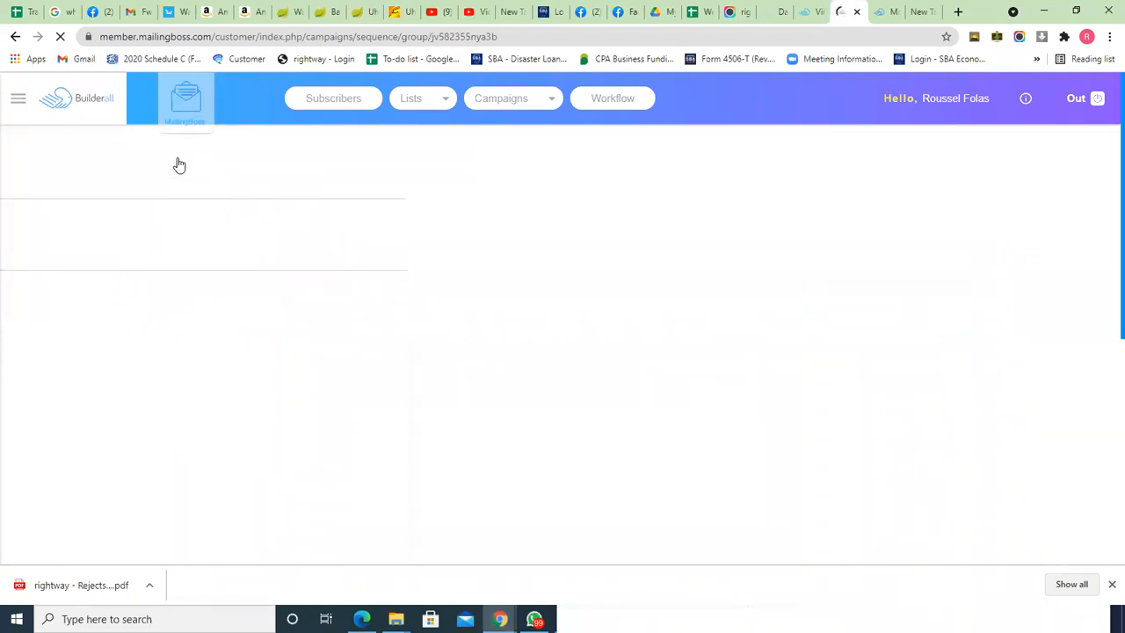
pyautogui.click(349, 176)
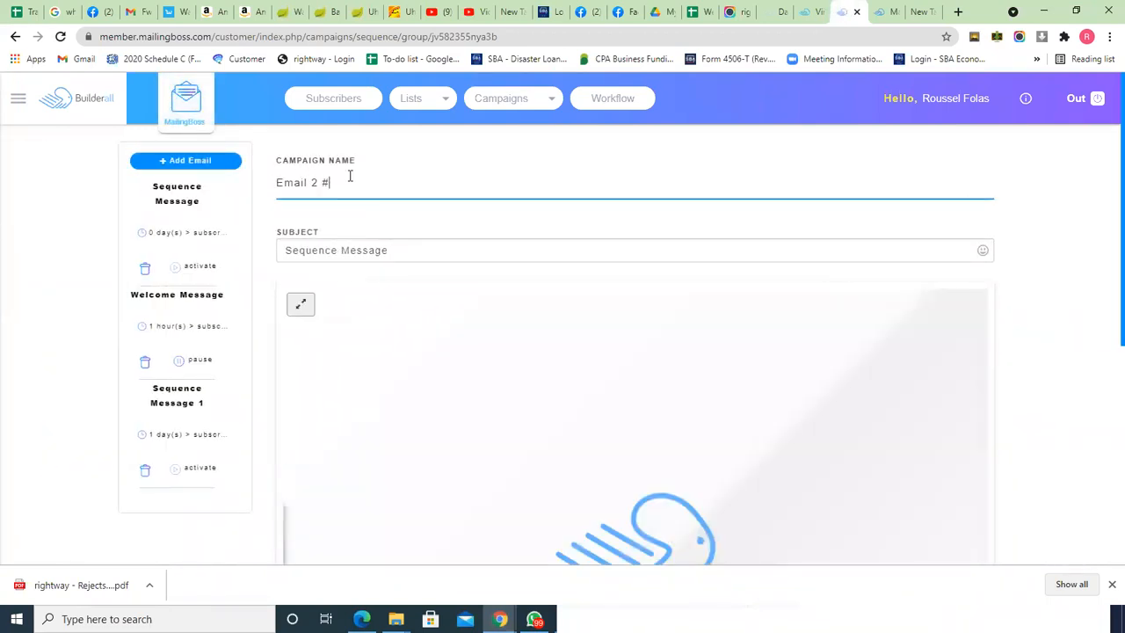
pyautogui.press('BackSpace')
pyautogui.press('BackSpace')
pyautogui.press('BackSpace')
pyautogui.press('BackSpace')
pyautogui.write('3')
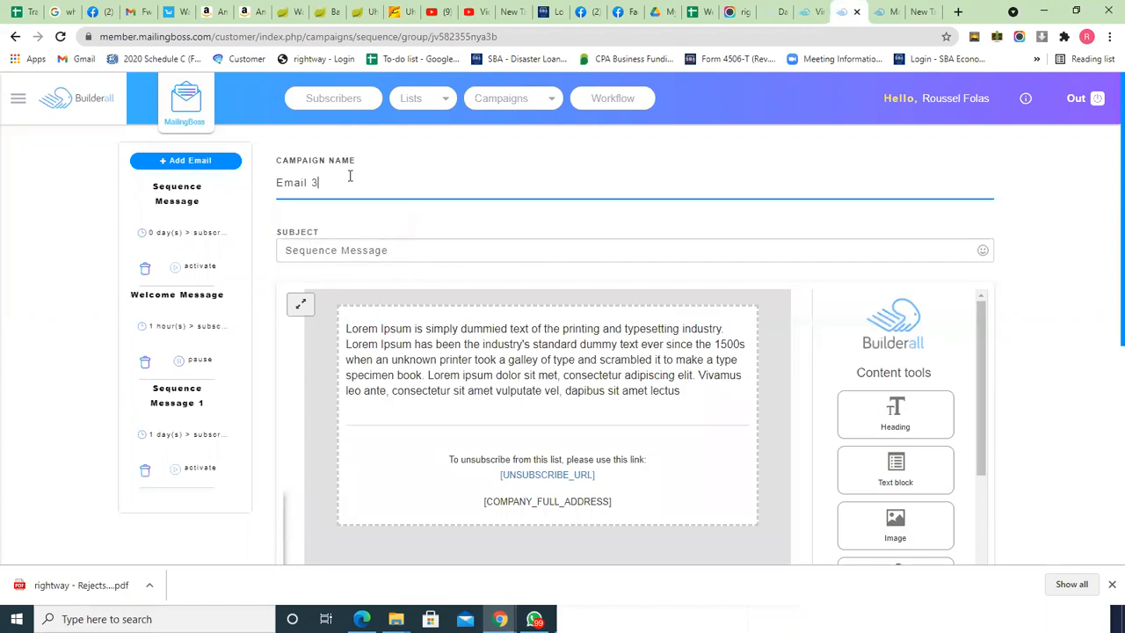
# Step: Enter "Sequence Message 2" as the third email's subject
pyautogui.click(413, 252)
pyautogui.write('2')
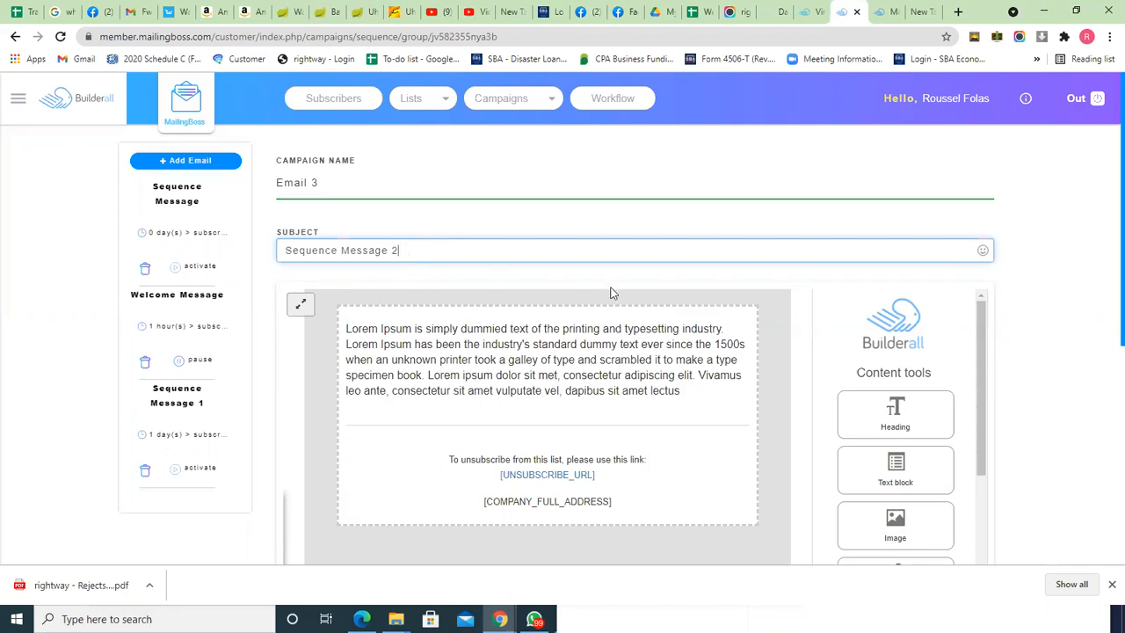
pyautogui.moveTo(983, 315); pyautogui.dragTo(956, 464)
pyautogui.moveTo(1096, 349); pyautogui.dragTo(1103, 302)
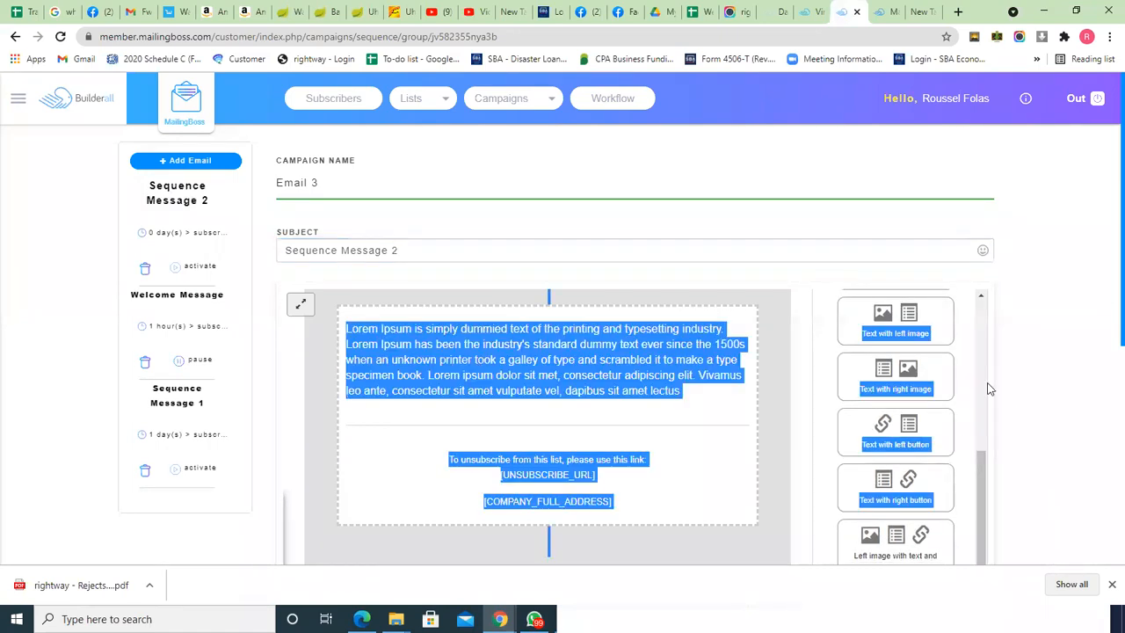
pyautogui.click(552, 457)
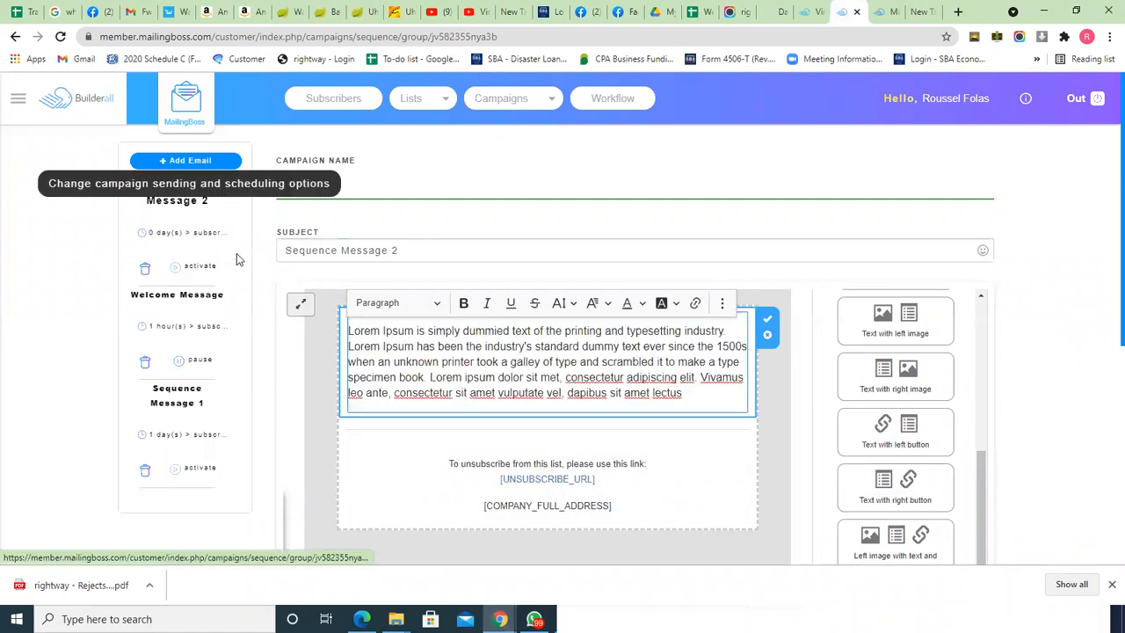
# Step: Set the third email's autoresponder time value to 2, keeping Day as the unit, and save the campaign options
pyautogui.click(171, 236)
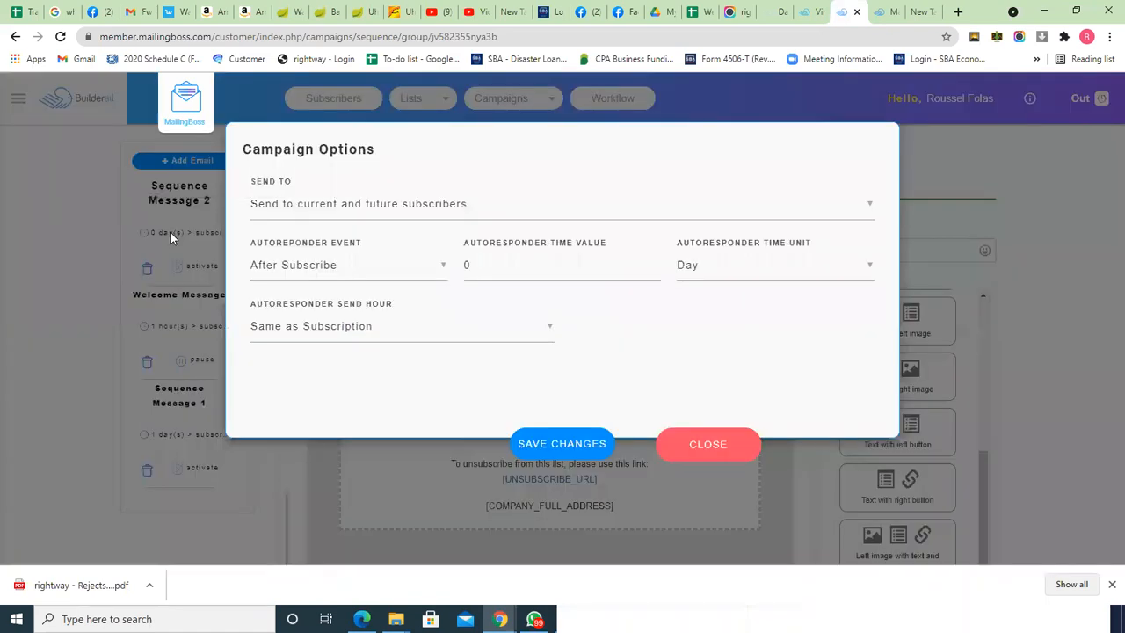
pyautogui.click(492, 272)
pyautogui.press('BackSpace')
pyautogui.write('2')
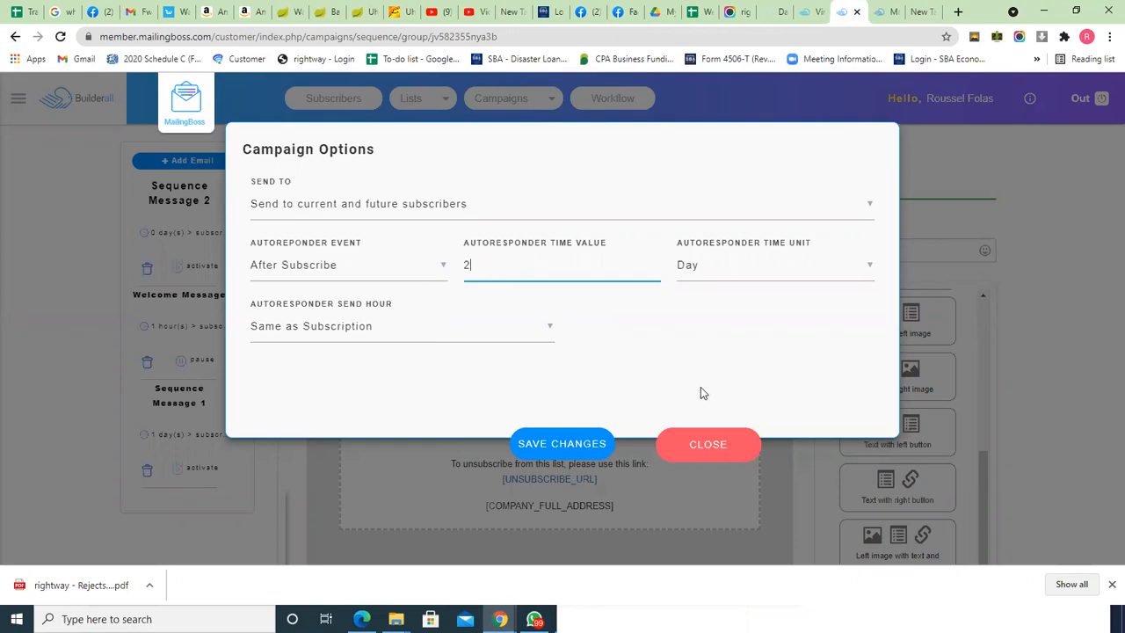
pyautogui.click(565, 444)
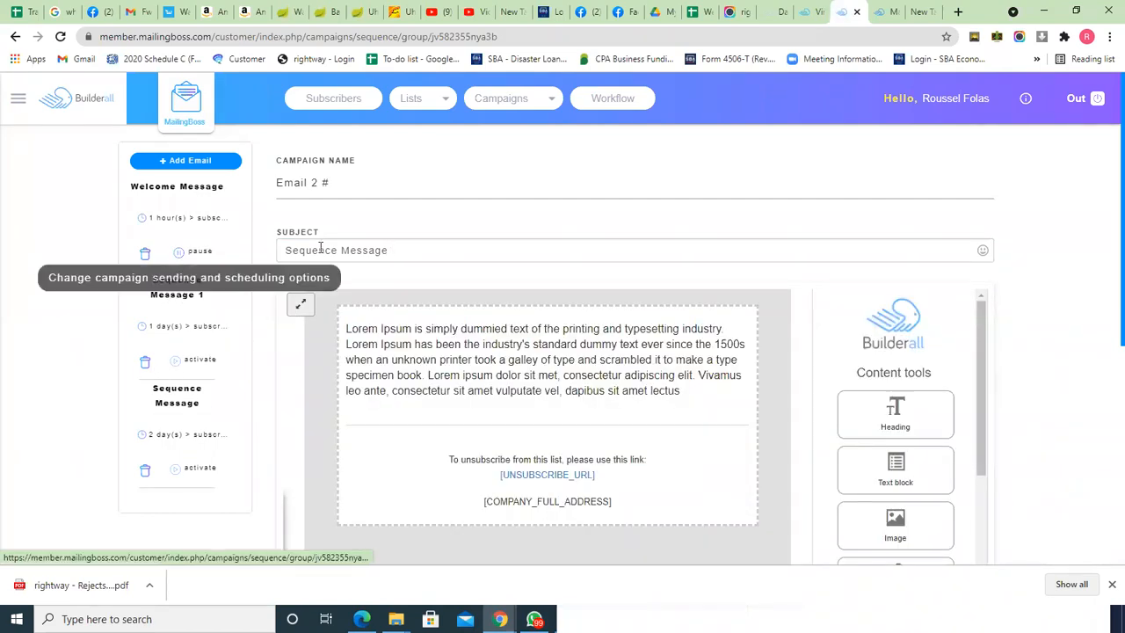
# Step: Reopen the third email, scheduled for 2 days after subscribing, and enter "Sequence Message 2" as its subject
pyautogui.click(177, 405)
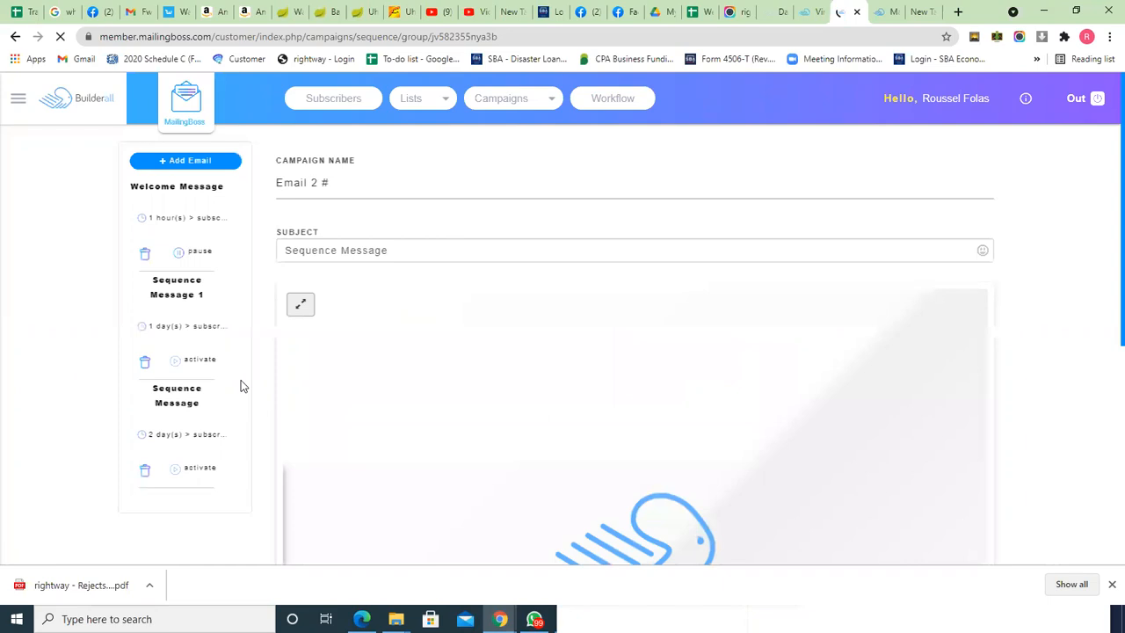
pyautogui.click(422, 250)
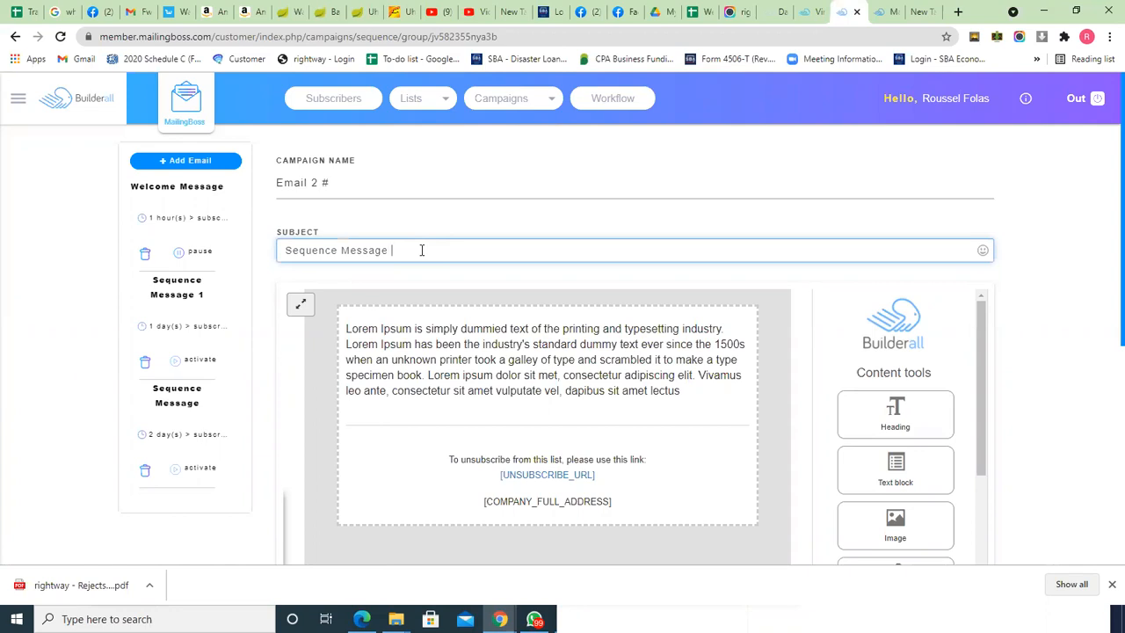
pyautogui.write('2')
# Step: Enter "Email 3" as the third email's campaign name and save the email
pyautogui.click(342, 182)
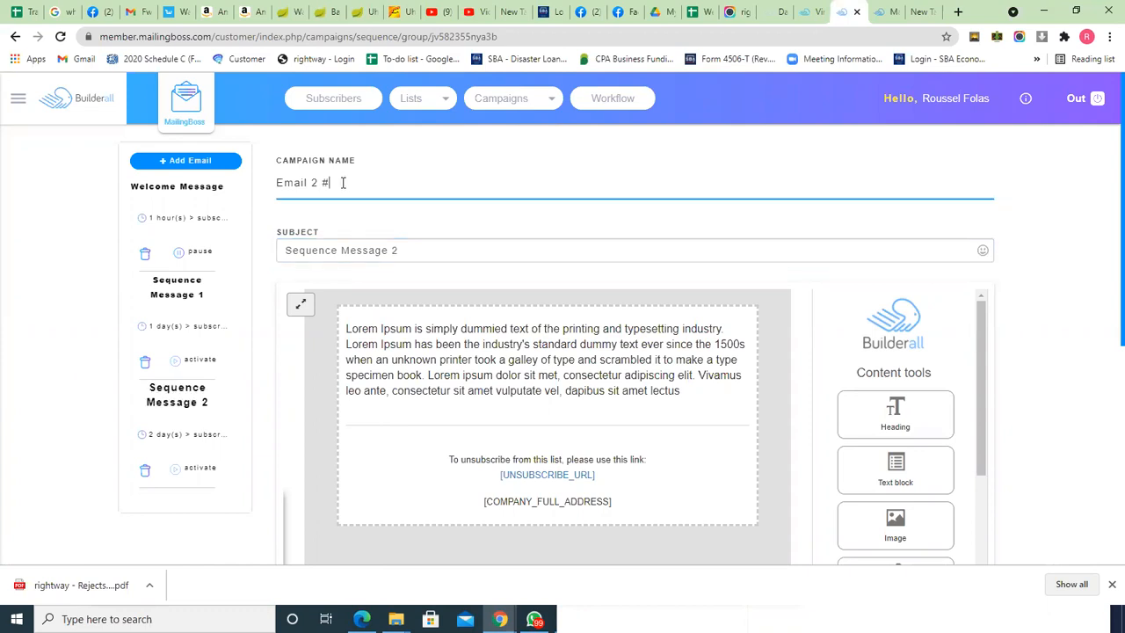
pyautogui.press('BackSpace')
pyautogui.press('BackSpace')
pyautogui.press('BackSpace')
pyautogui.write('2')
pyautogui.press('BackSpace')
pyautogui.write('3')
pyautogui.moveTo(536, 361)
pyautogui.scroll(-2, 1098, 413)
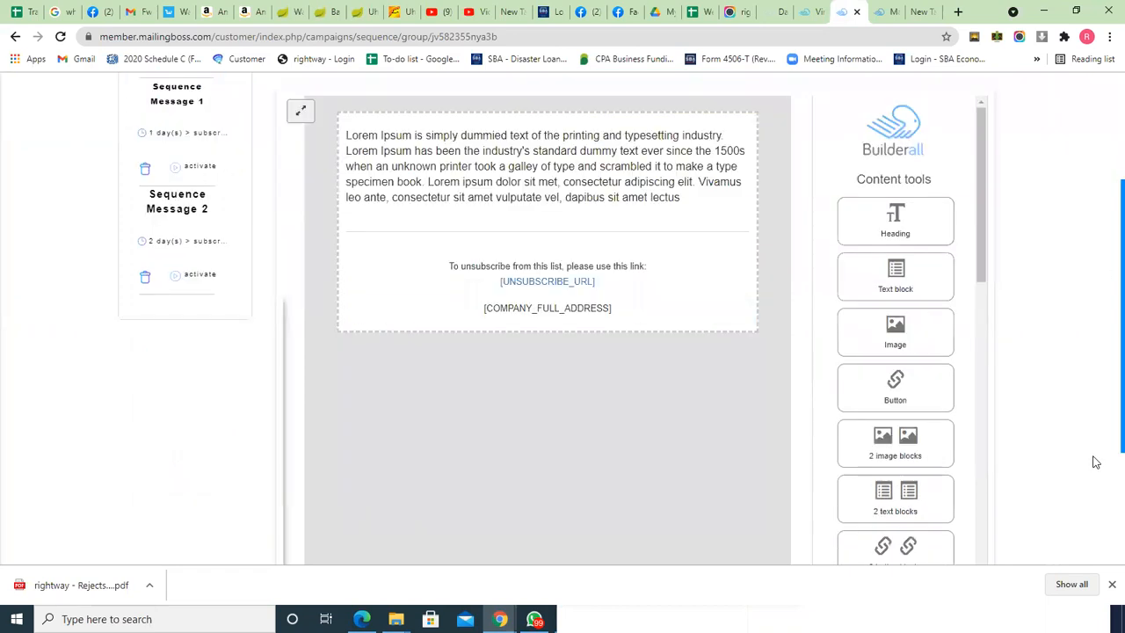
pyautogui.scroll(-2, 1037, 492)
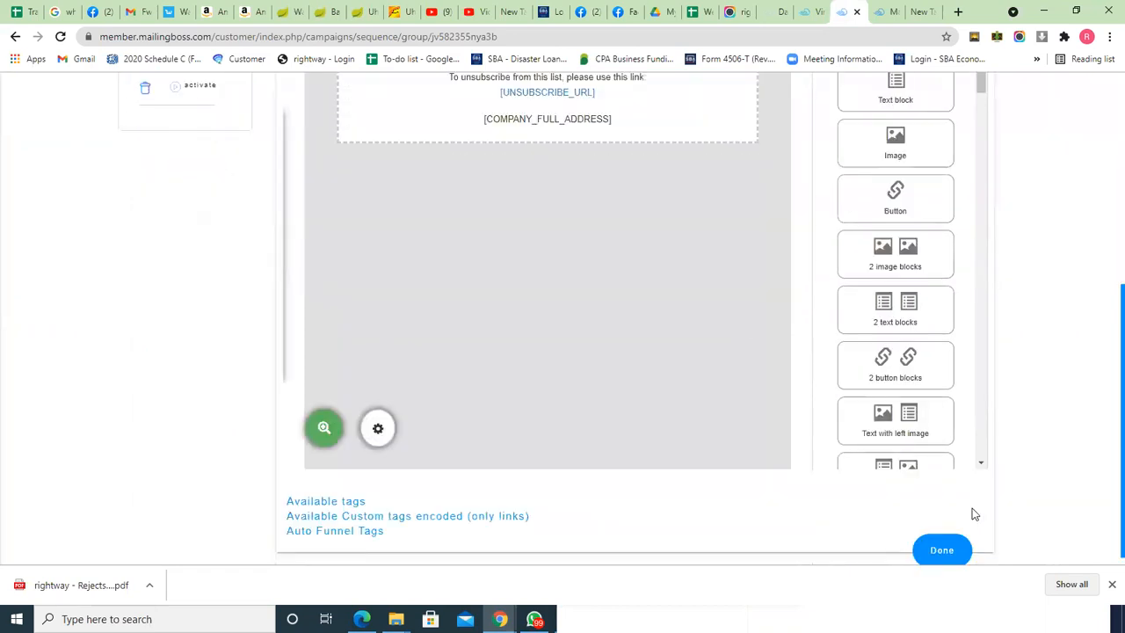
pyautogui.click(945, 548)
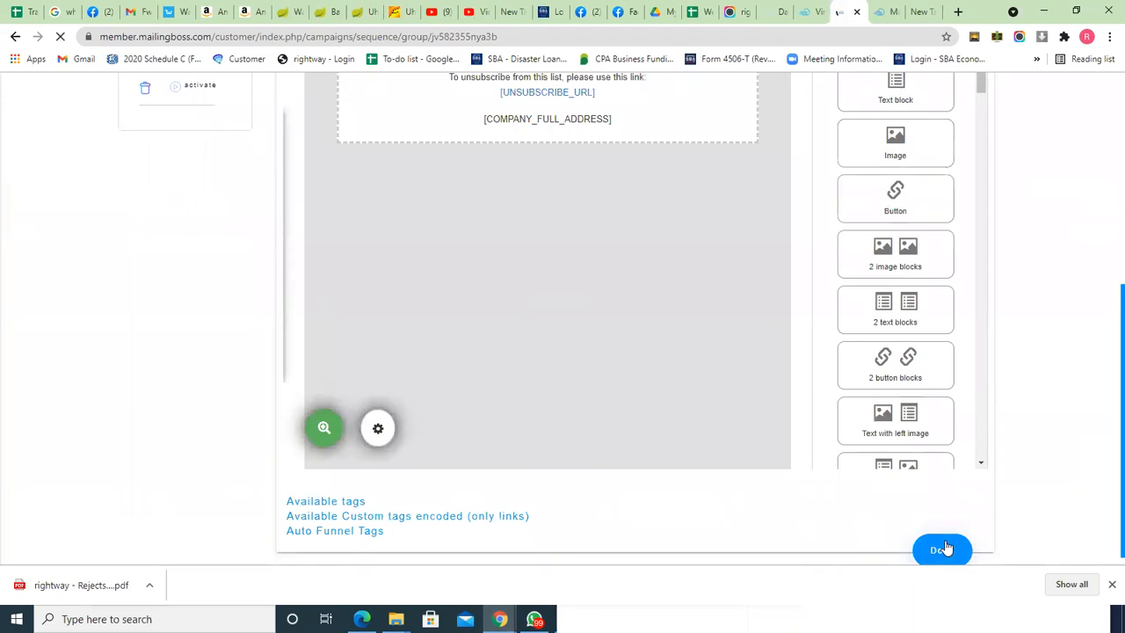
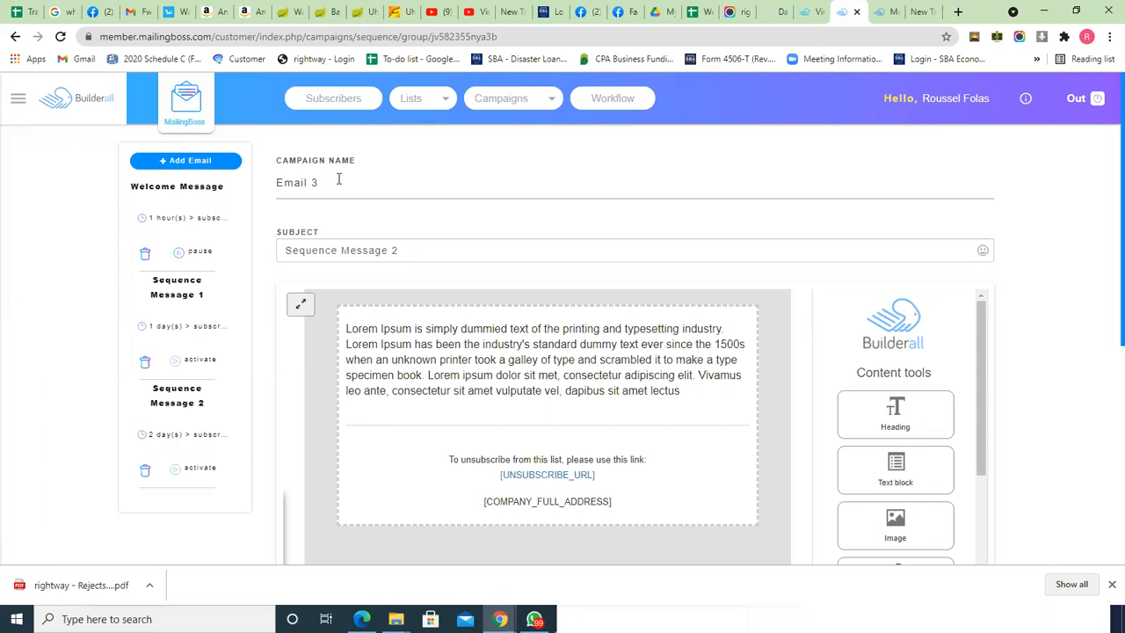
# Step: Add a fourth email to the sequence with campaign name "Email 4" and subject "Sequence Message 3"
pyautogui.click(178, 160)
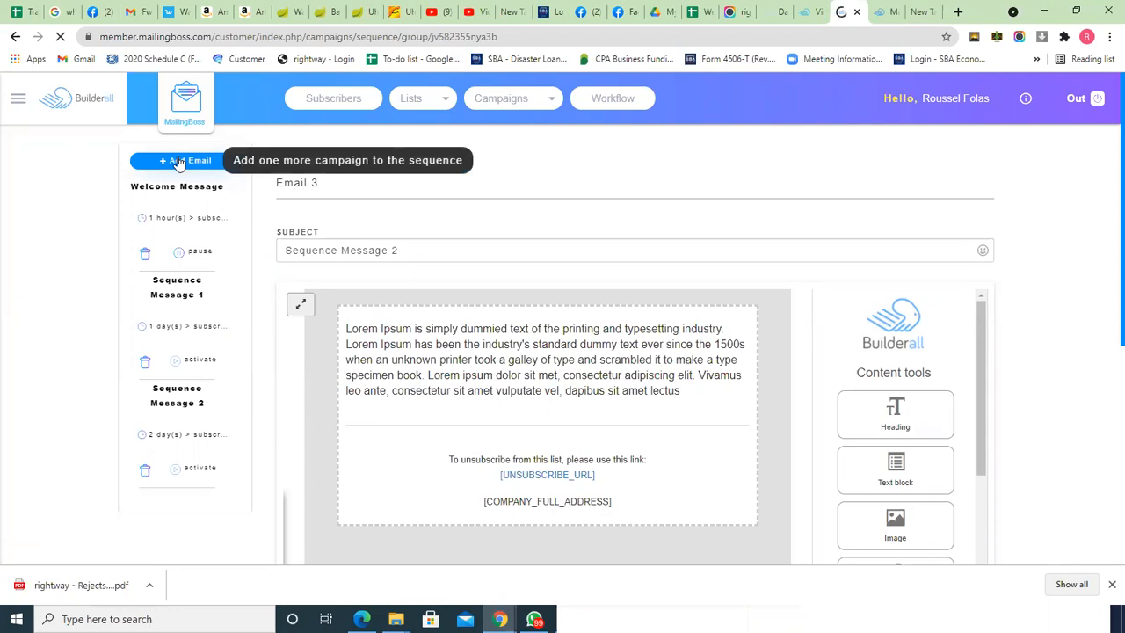
pyautogui.click(345, 184)
pyautogui.press('BackSpace')
pyautogui.press('BackSpace')
pyautogui.press('BackSpace')
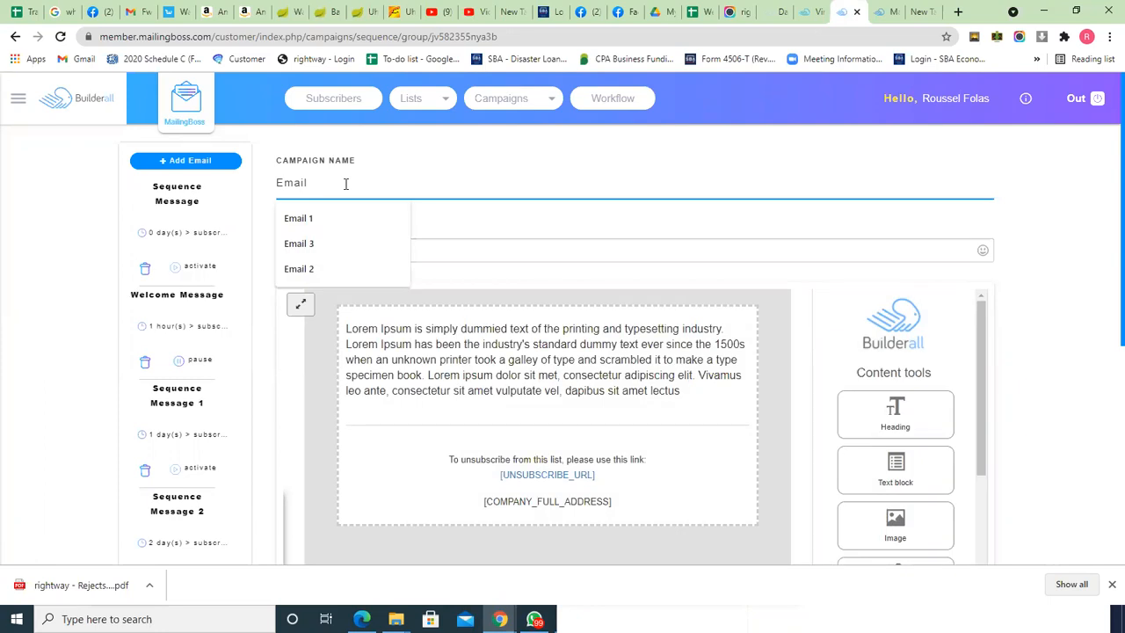
pyautogui.write('4')
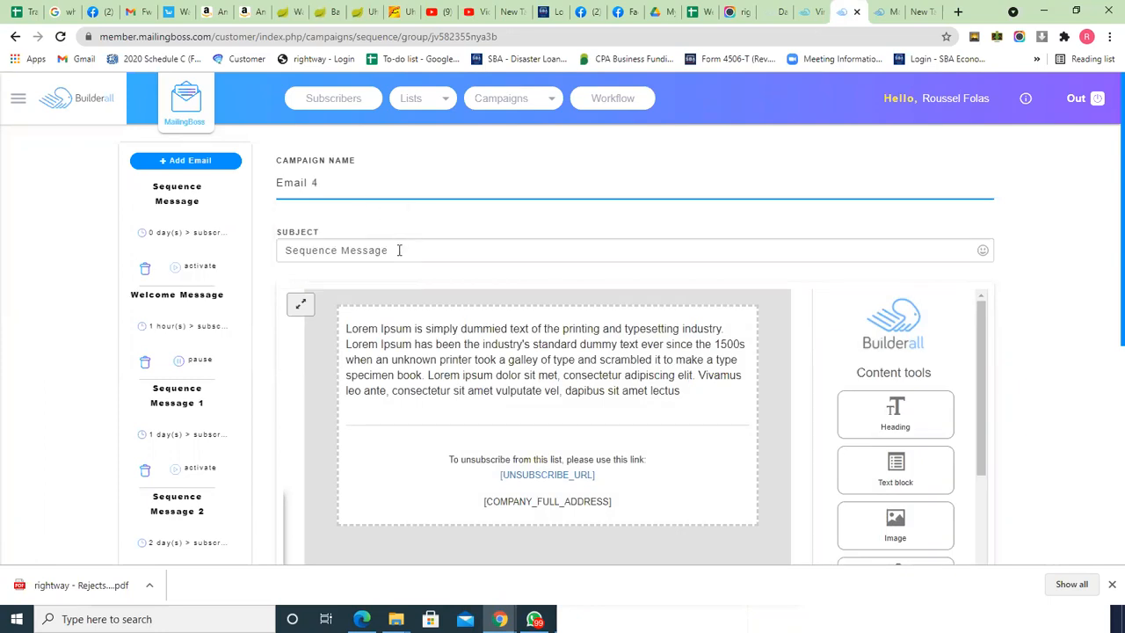
pyautogui.click(399, 250)
pyautogui.write('3')
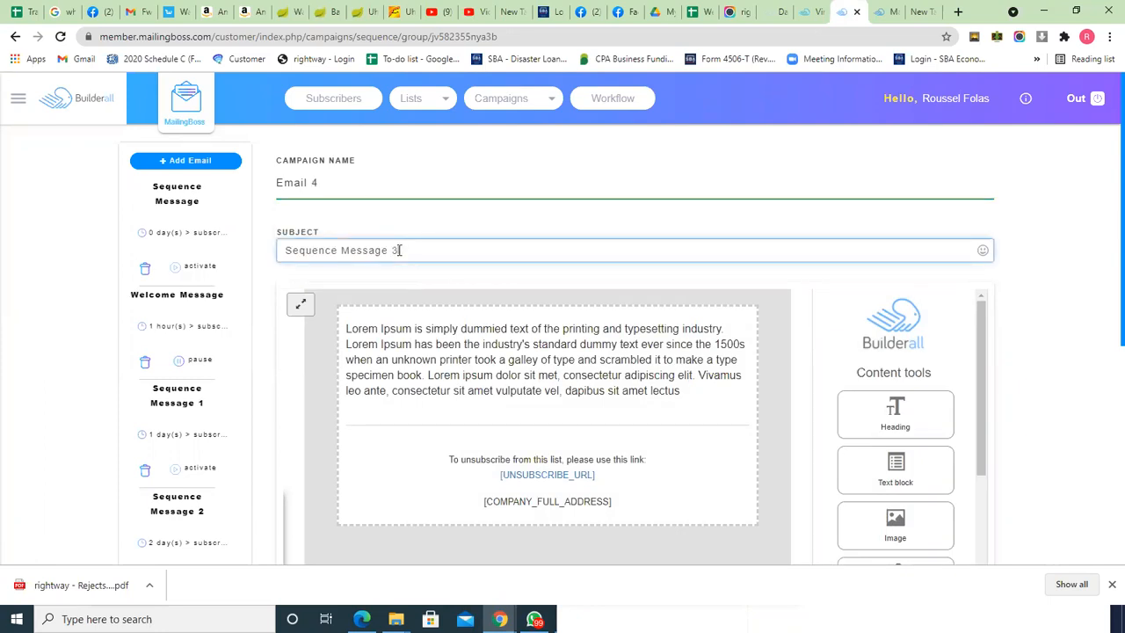
pyautogui.moveTo(535, 387)
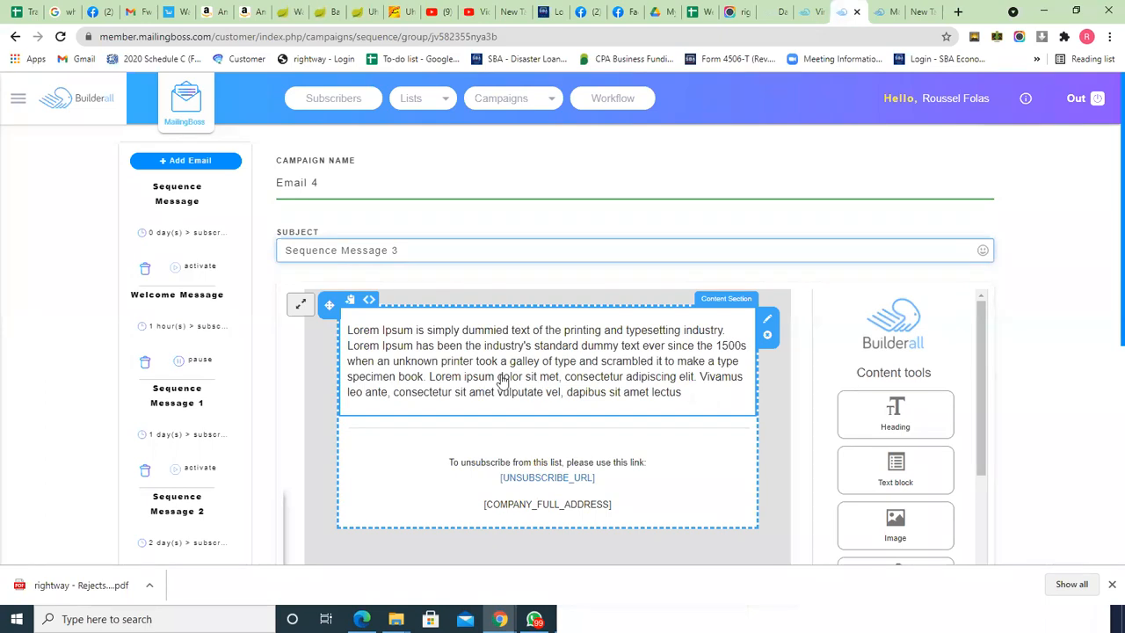
# Step: Set the fourth email's autoresponder time value to 3, keeping Day as the unit, and save the campaign options
pyautogui.click(200, 232)
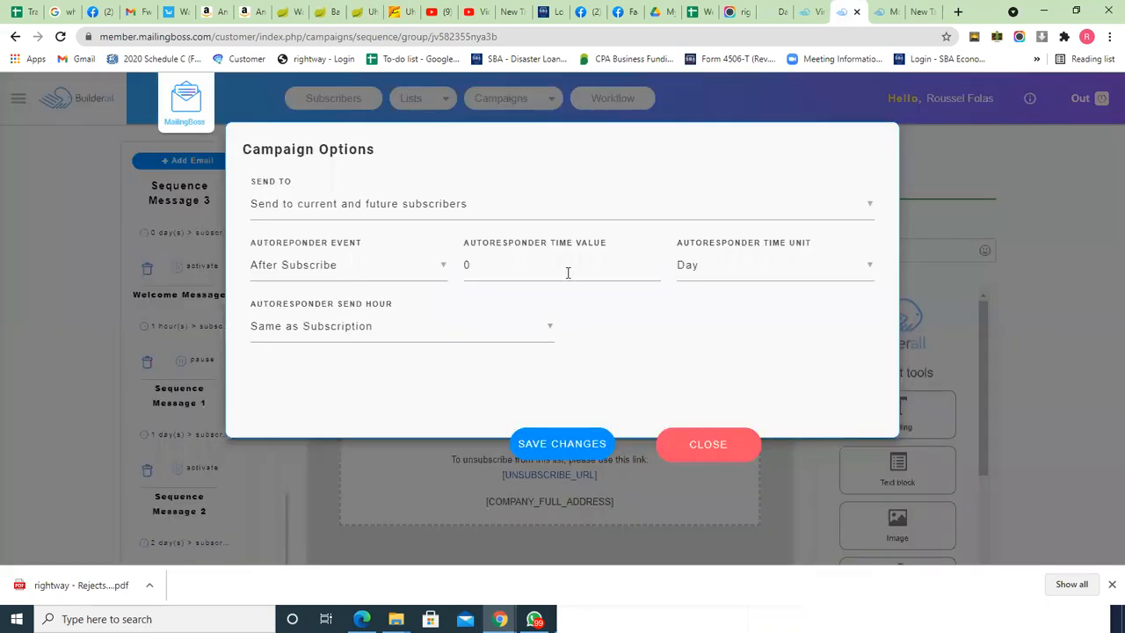
pyautogui.click(475, 263)
pyautogui.press('BackSpace')
pyautogui.write('3')
pyautogui.click(549, 446)
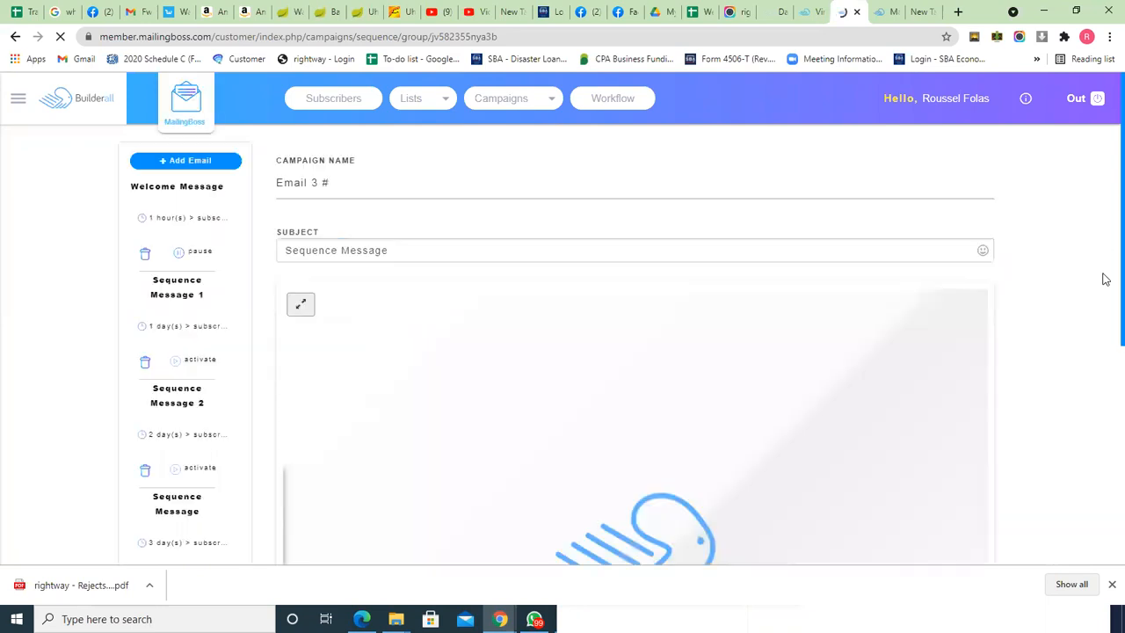
# Step: Reopen the fourth email, scheduled for 3 days after subscribing, and enter "Sequence Message 3" as its subject
pyautogui.scroll(-1, 1105, 352)
pyautogui.scroll(-2, 1104, 457)
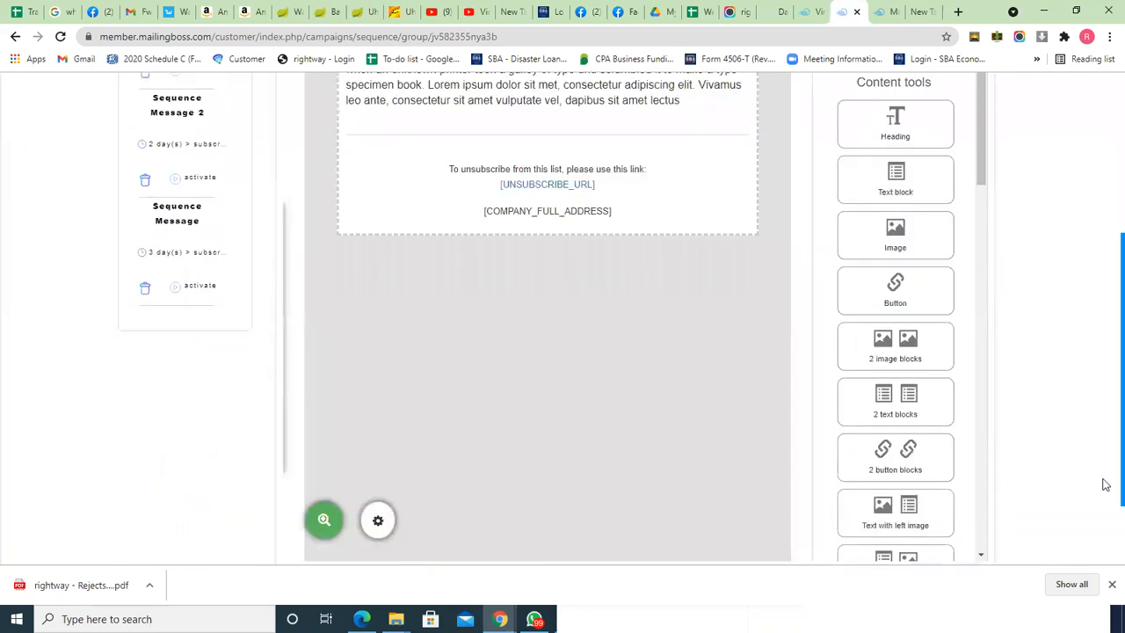
pyautogui.scroll(-1, 1104, 338)
pyautogui.scroll(3, 1105, 316)
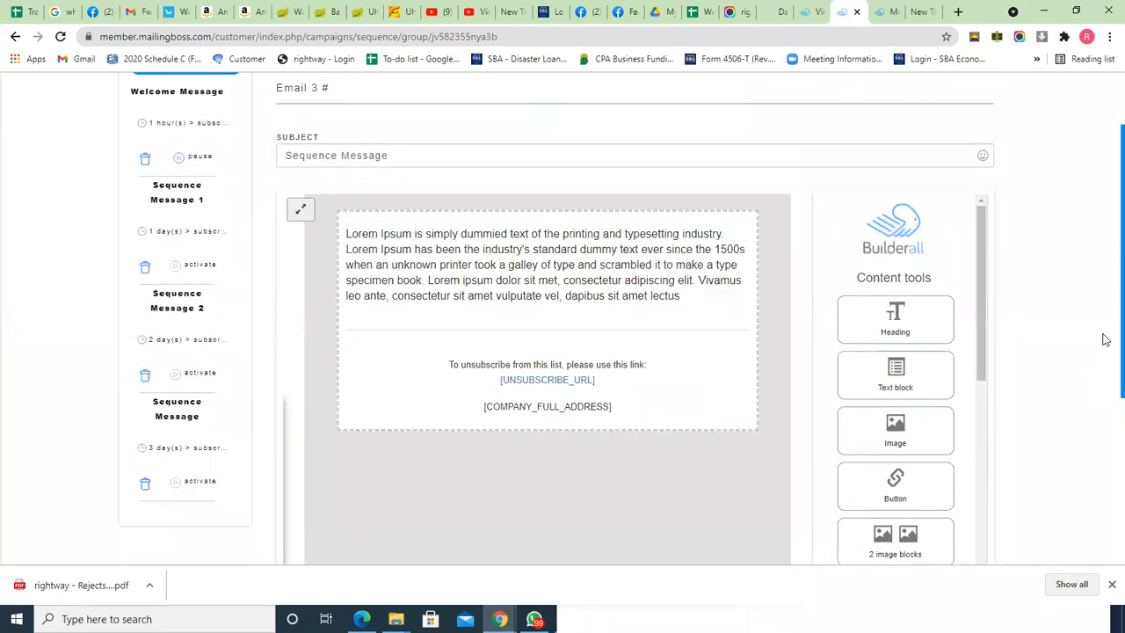
pyautogui.scroll(-1, 1104, 369)
pyautogui.scroll(-1, 1104, 377)
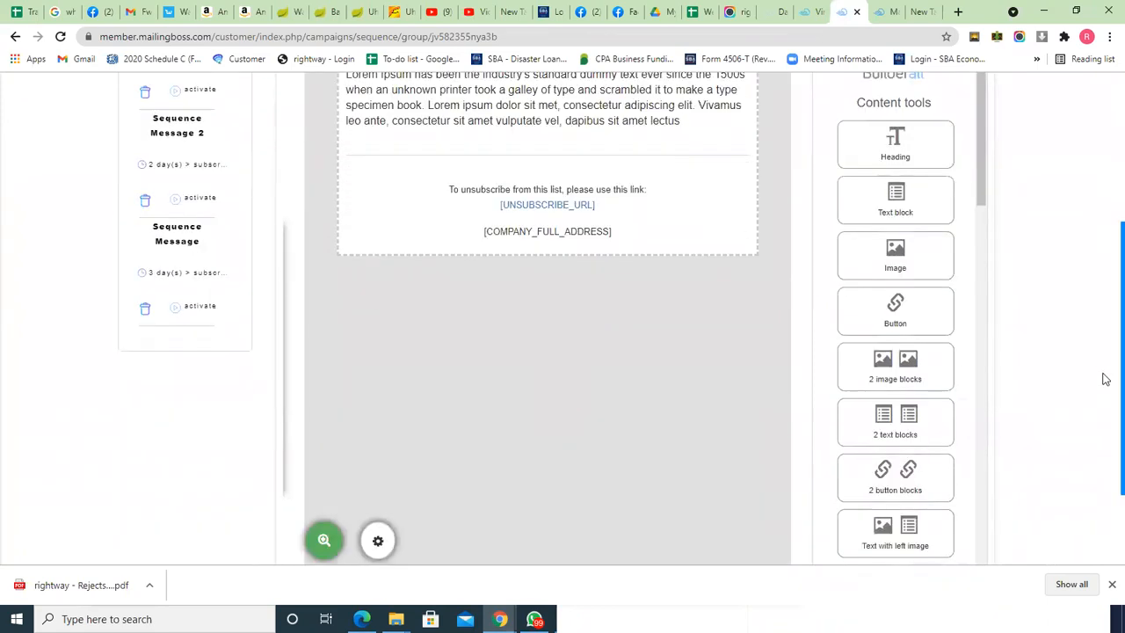
pyautogui.scroll(1, 1102, 356)
pyautogui.scroll(1, 527, 369)
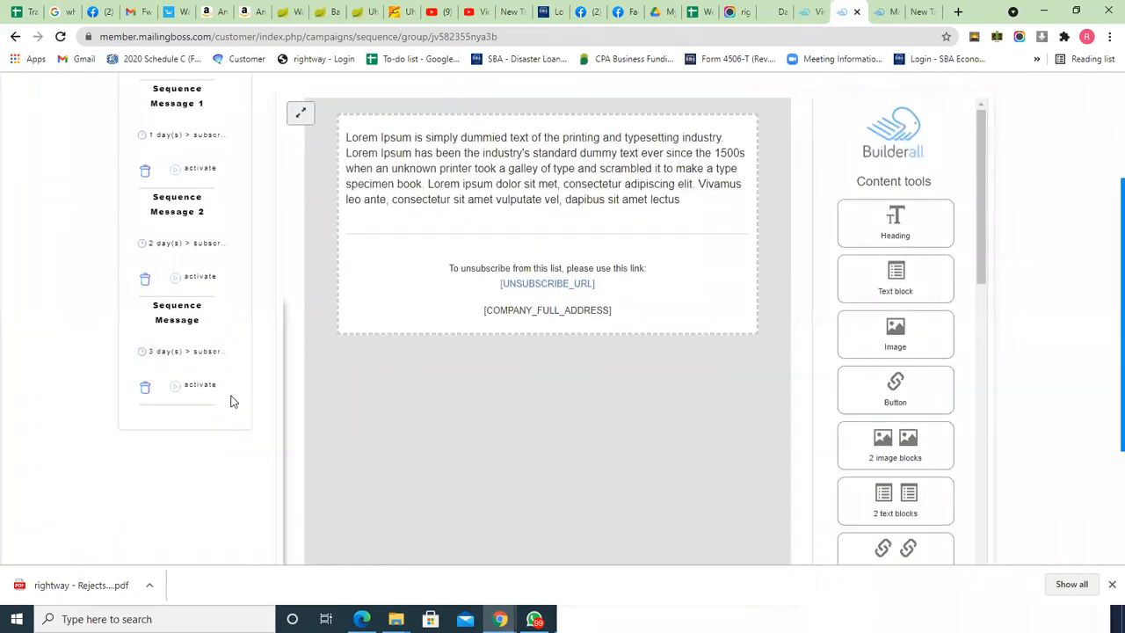
pyautogui.click(179, 311)
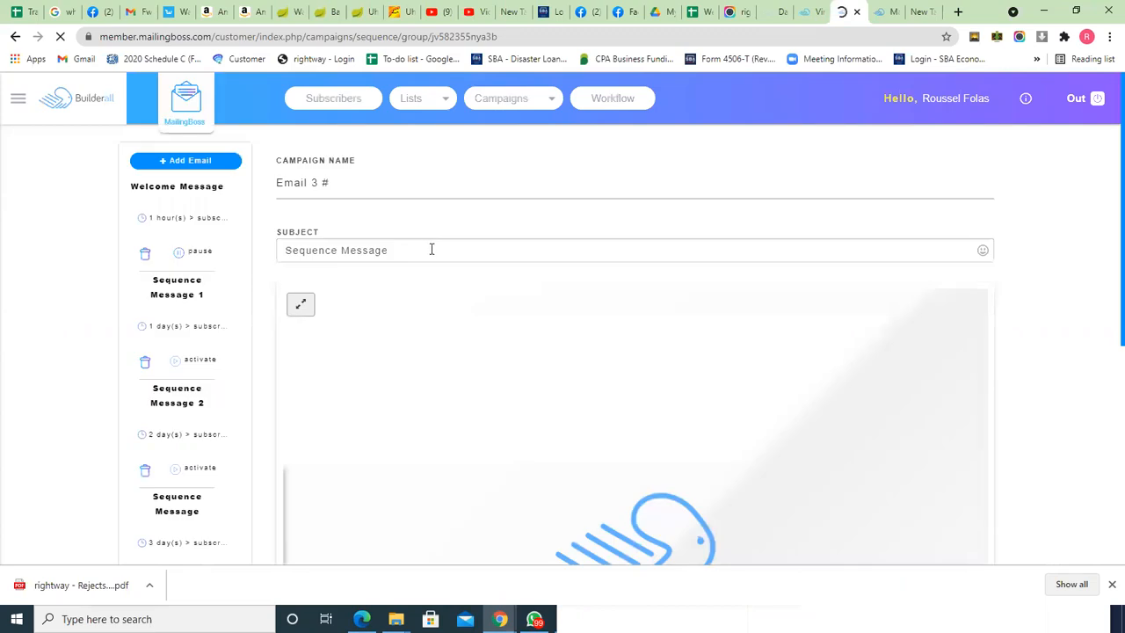
pyautogui.click(431, 250)
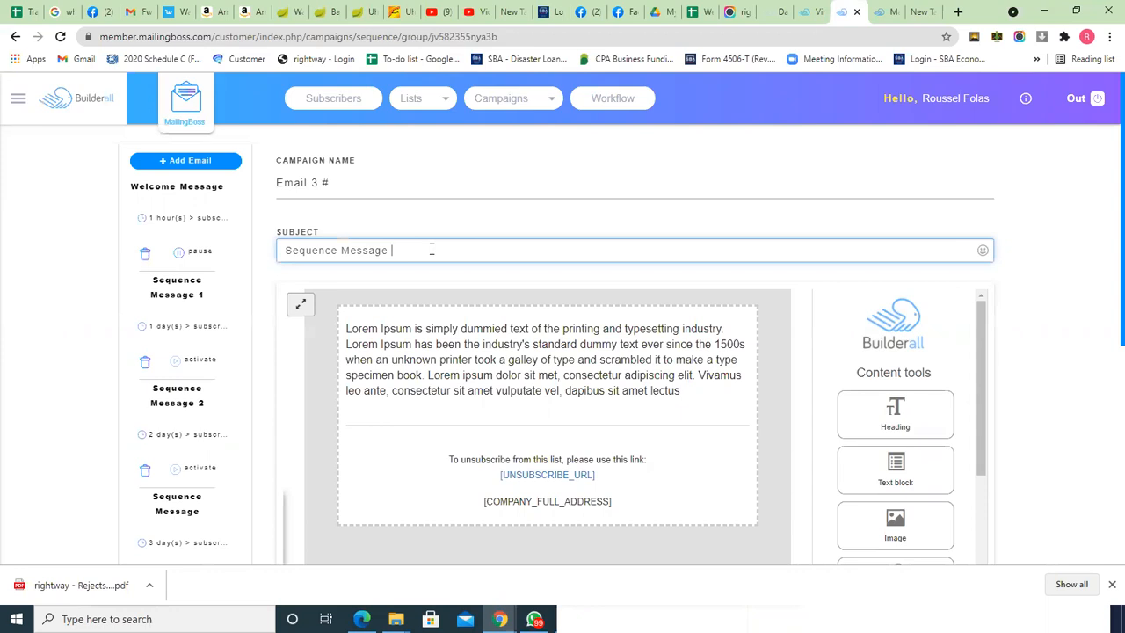
pyautogui.write('3')
# Step: Enter "Email 4" as the fourth email's campaign name and save the email
pyautogui.click(340, 182)
pyautogui.press('BackSpace')
pyautogui.press('BackSpace')
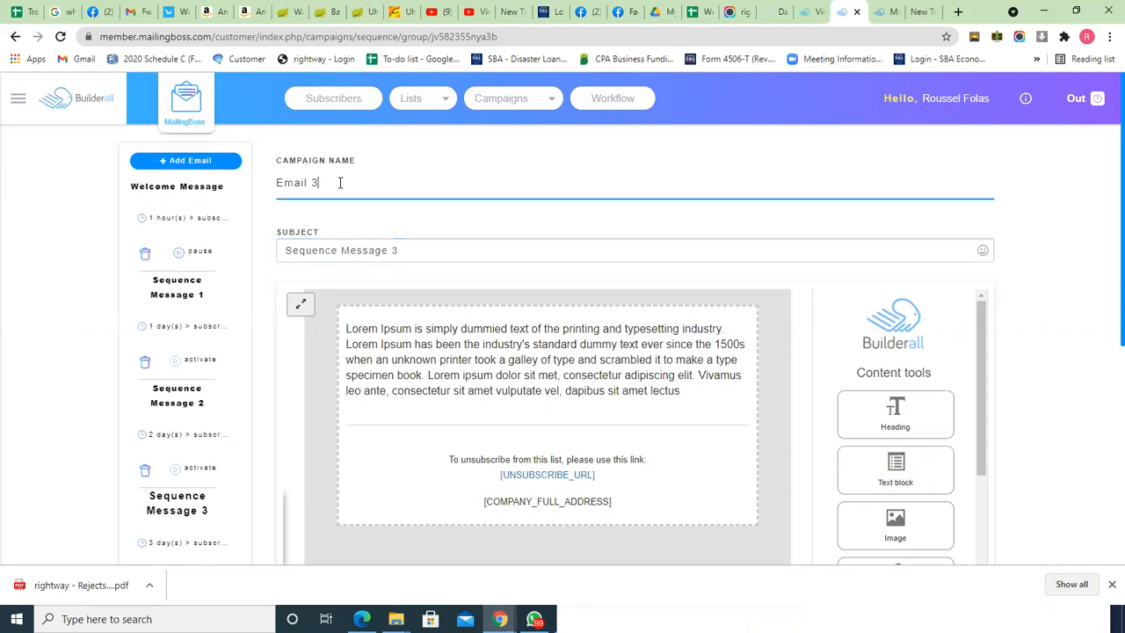
pyautogui.press('BackSpace')
pyautogui.write('4')
pyautogui.scroll(-2, 1103, 334)
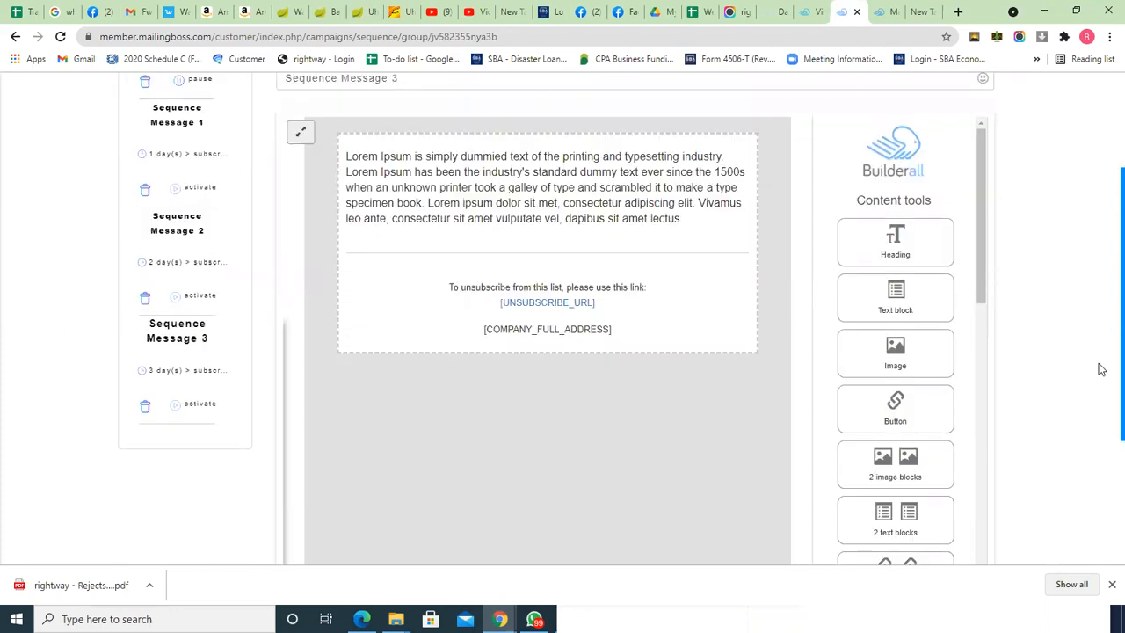
pyautogui.scroll(-2, 1098, 409)
pyautogui.scroll(-1, 1096, 444)
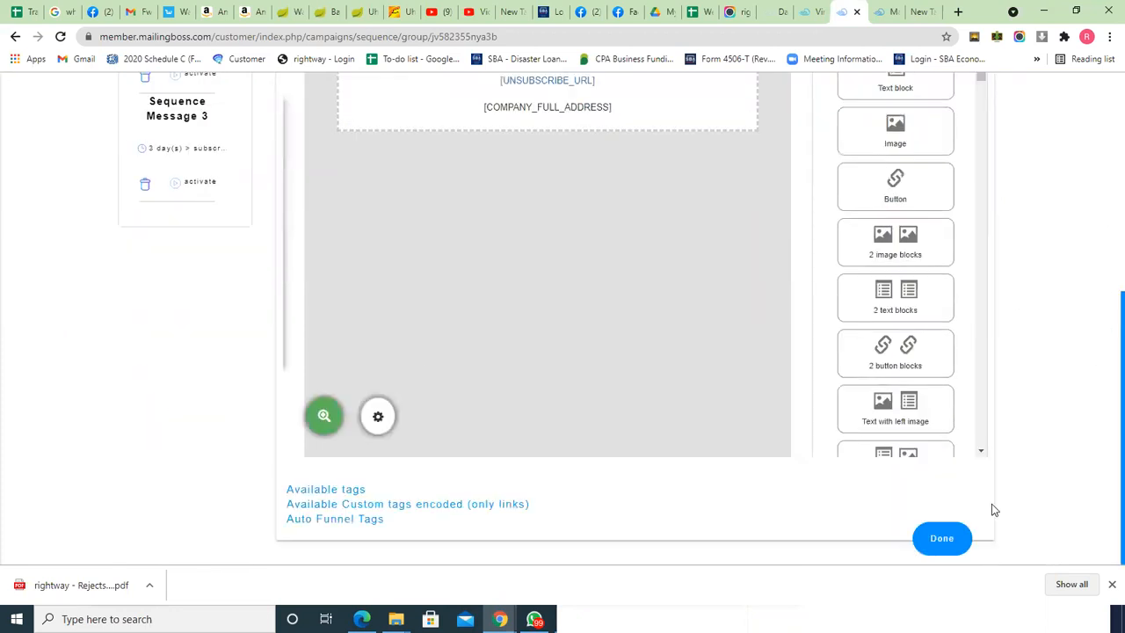
pyautogui.click(946, 538)
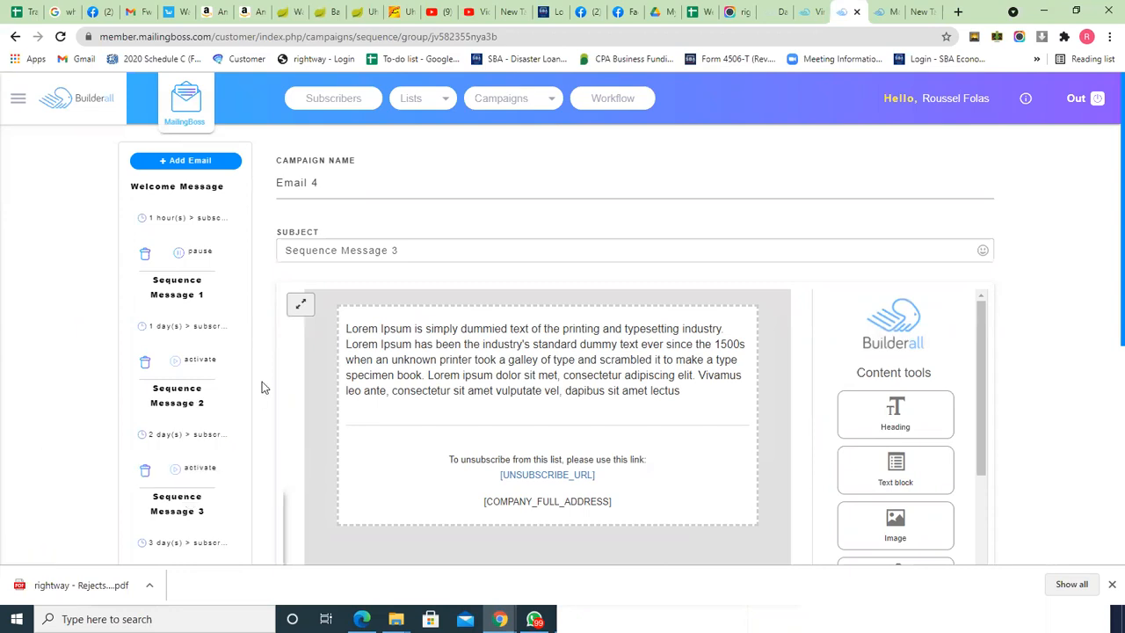
# Step: Add a fifth email to the sequence and enter "Email 5" as its campaign name
pyautogui.click(201, 160)
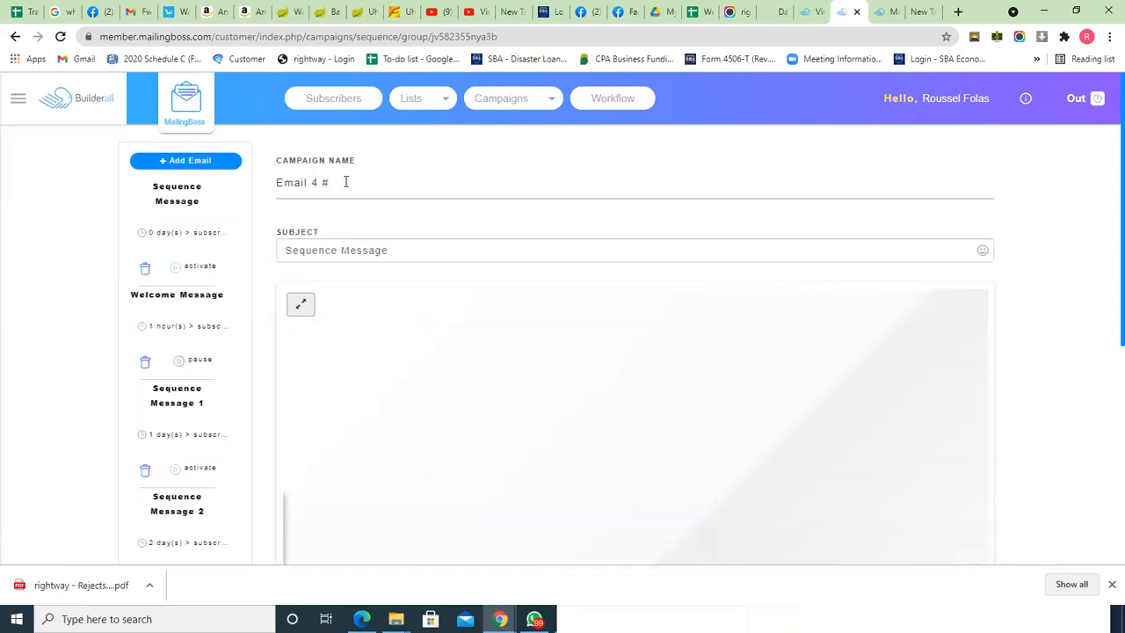
pyautogui.click(346, 182)
pyautogui.press('BackSpace')
pyautogui.press('BackSpace')
pyautogui.press('BackSpace')
pyautogui.press('BackSpace')
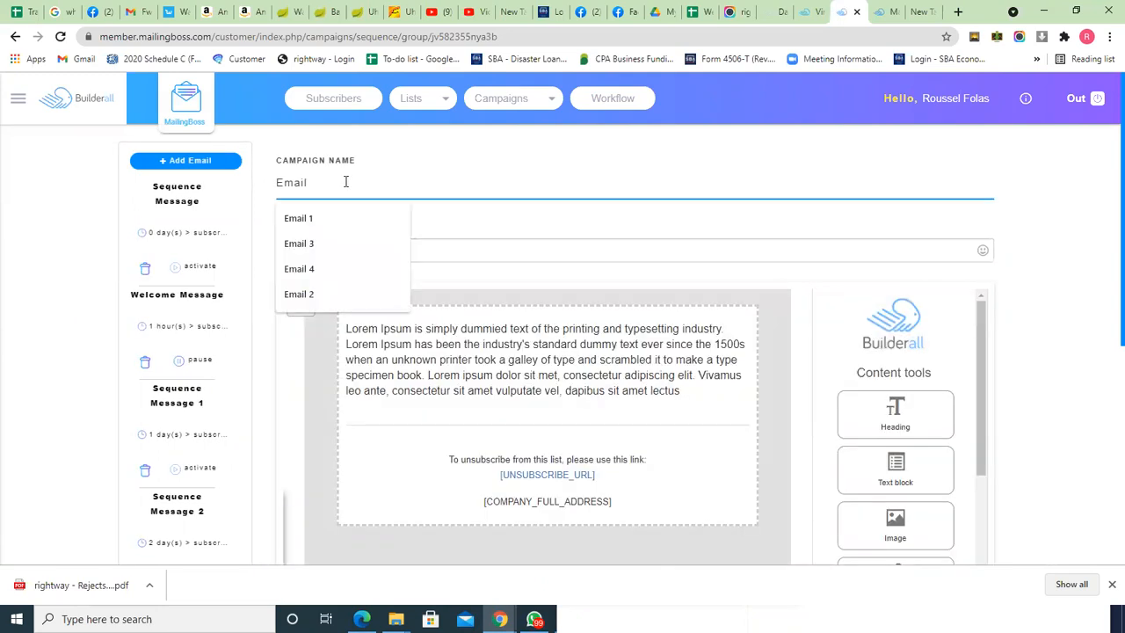
pyautogui.write('5')
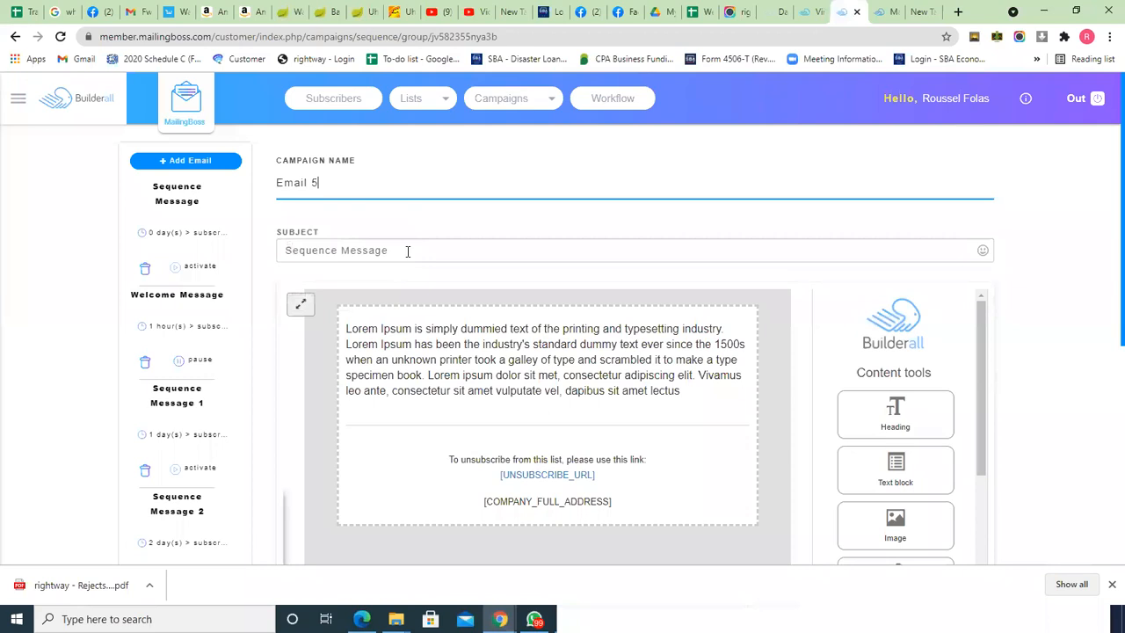
# Step: Enter "Sequence Message 4" as the fifth email's subject and save the email
pyautogui.click(407, 252)
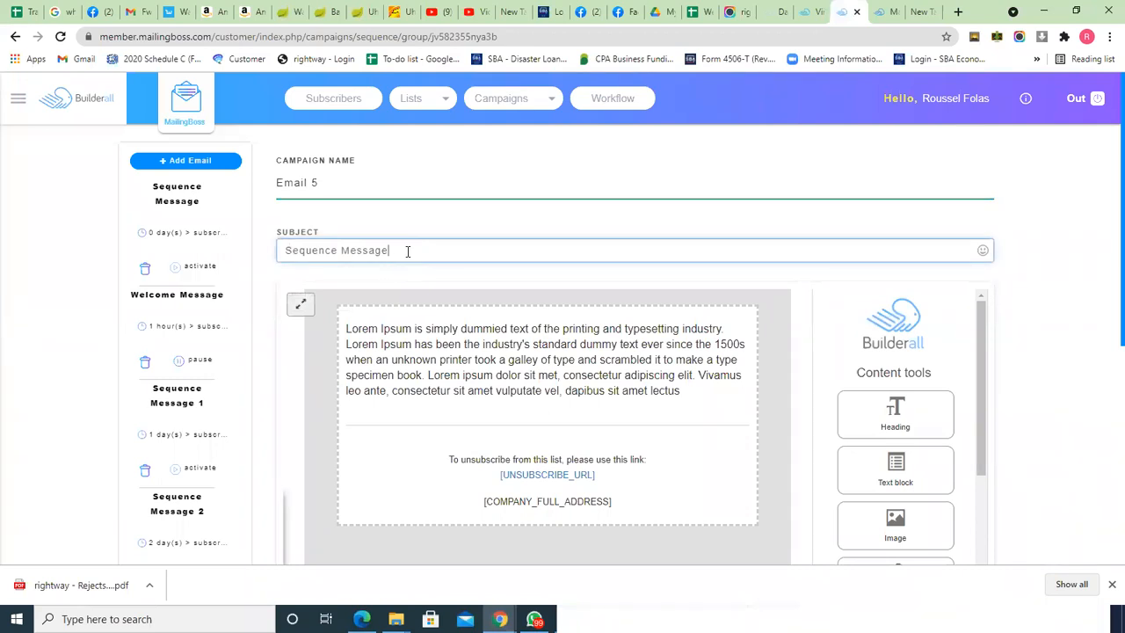
pyautogui.write('4')
pyautogui.moveTo(982, 319); pyautogui.dragTo(986, 527)
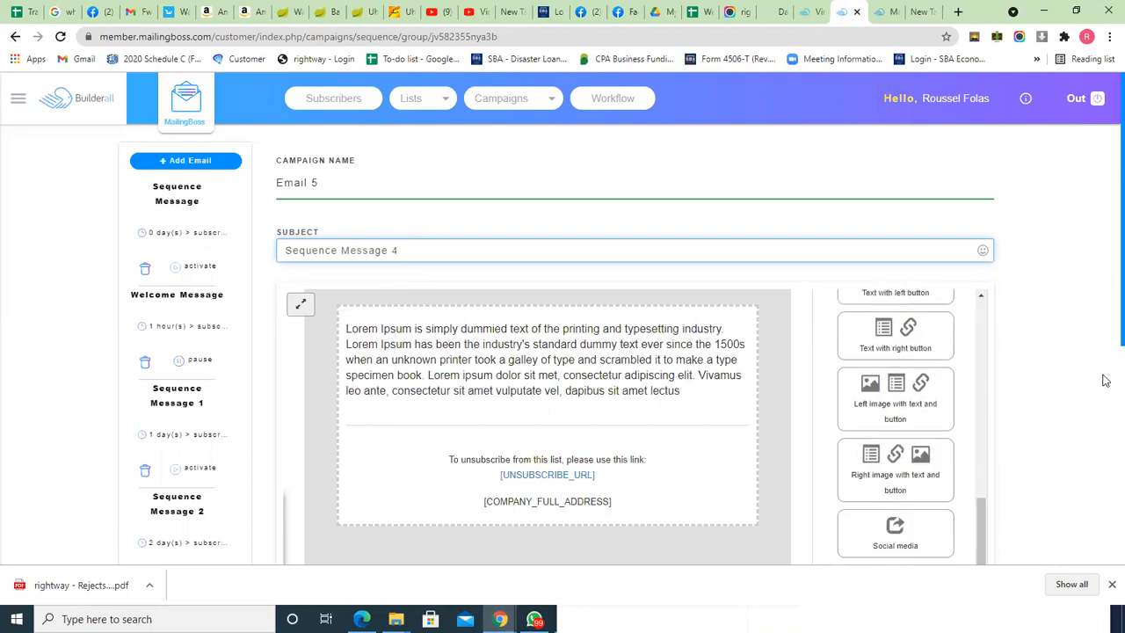
pyautogui.scroll(-4, 1106, 475)
pyautogui.scroll(-1, 927, 520)
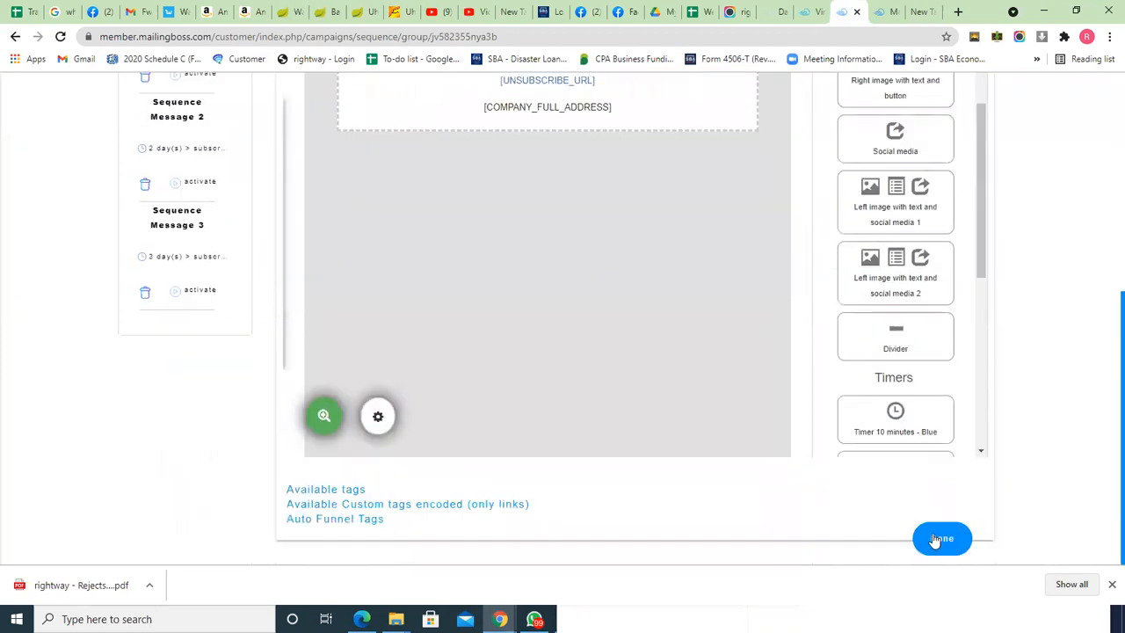
pyautogui.click(938, 541)
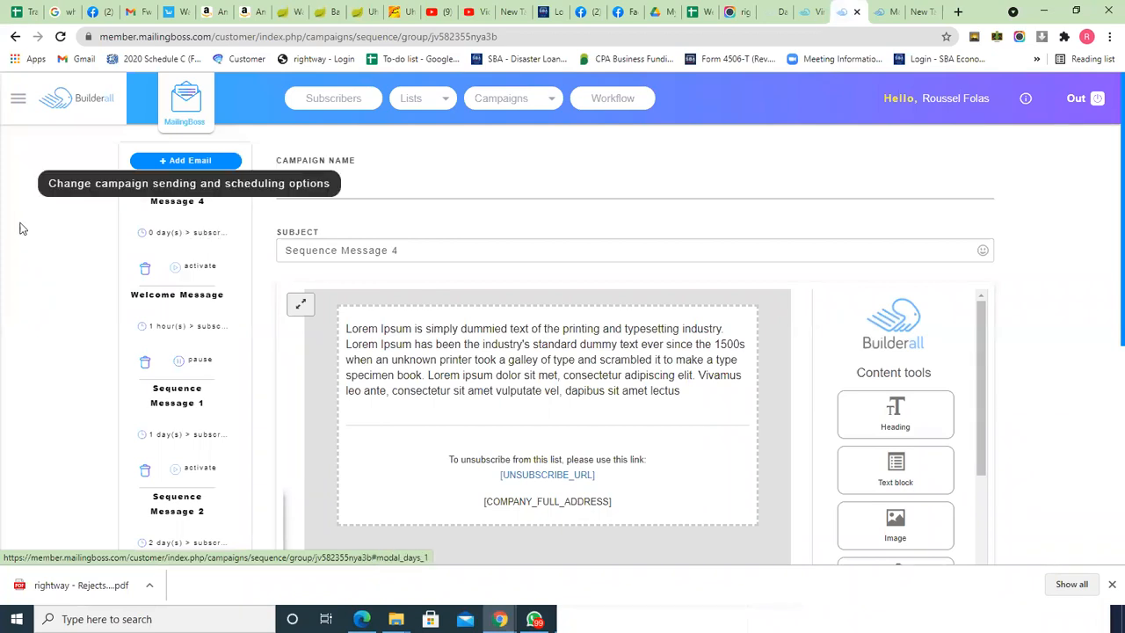
pyautogui.click(180, 233)
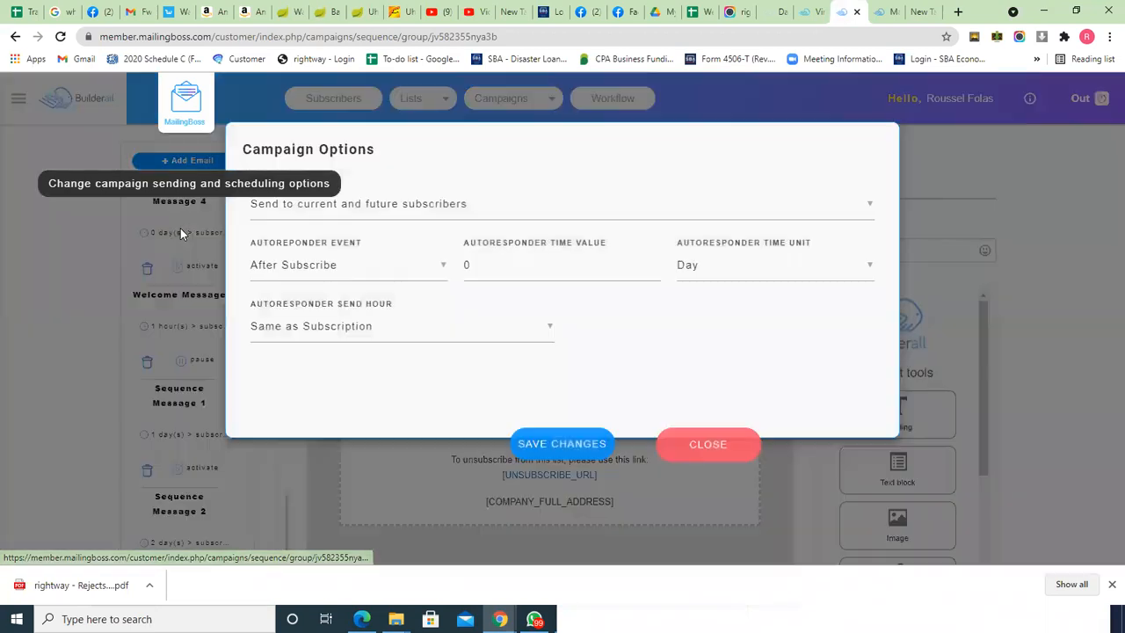
pyautogui.click(475, 263)
pyautogui.press('BackSpace')
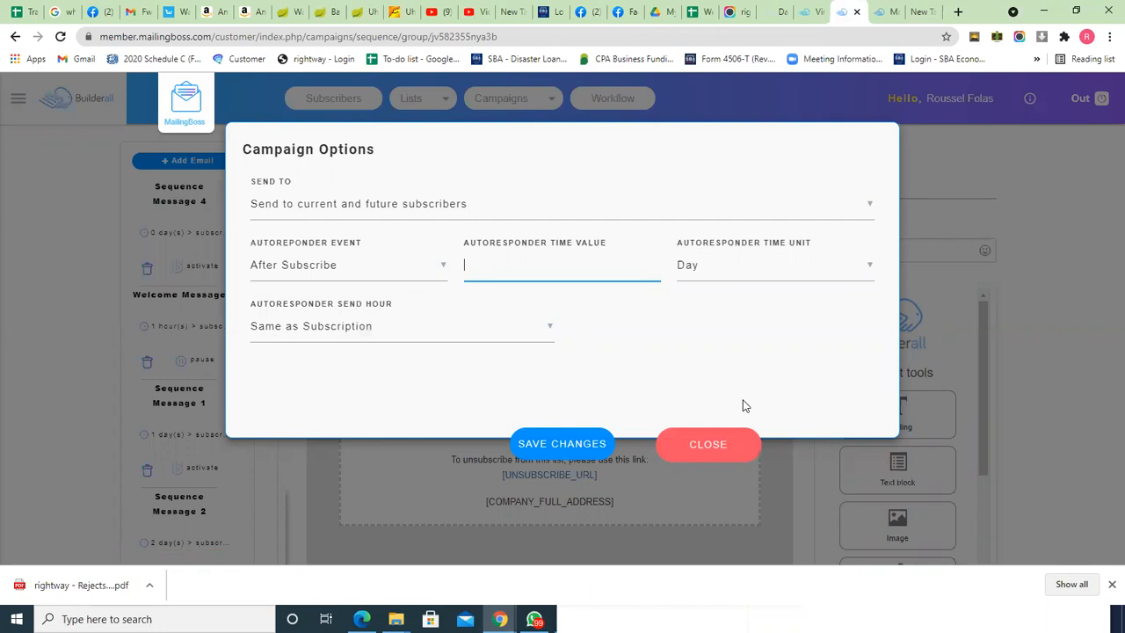
pyautogui.click(706, 445)
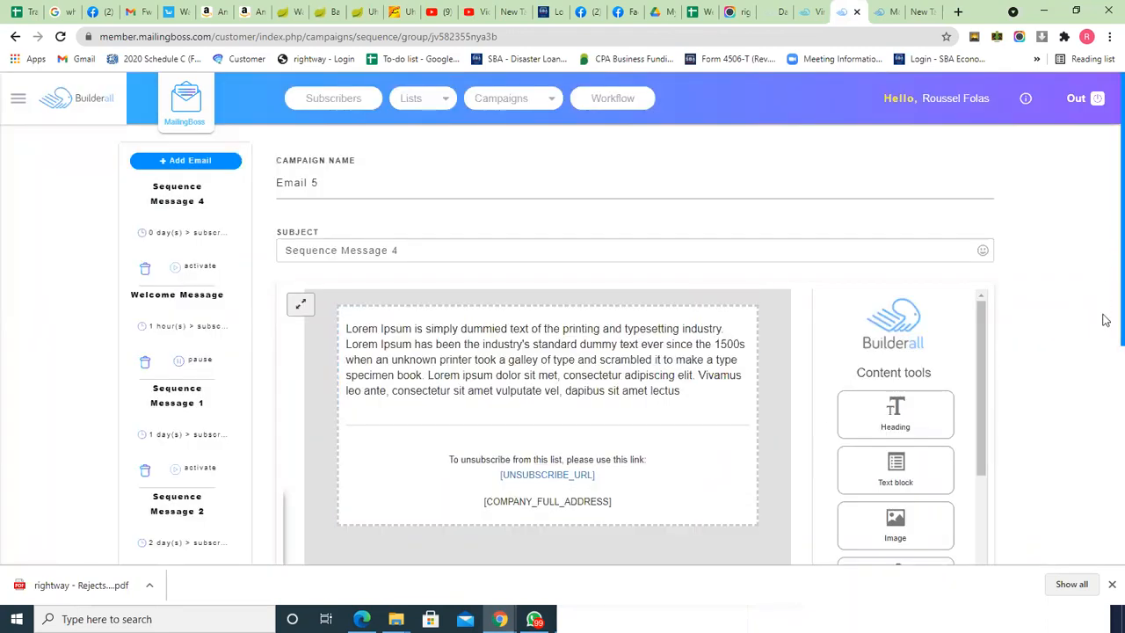
pyautogui.scroll(-3, 1105, 320)
pyautogui.scroll(1, 1105, 316)
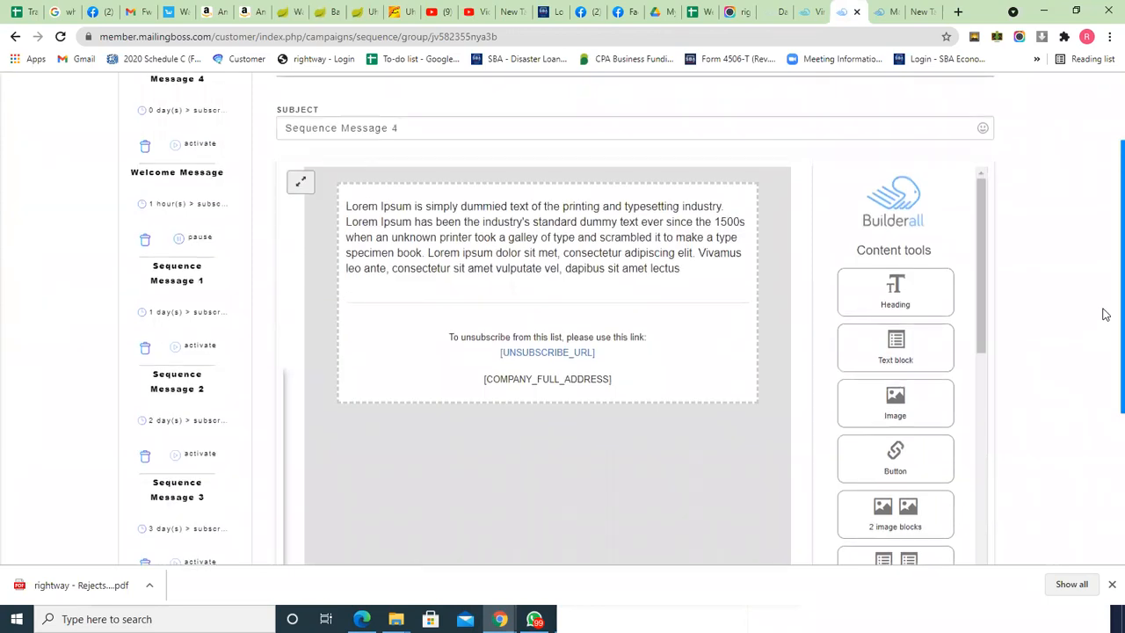
# Step: Schedule the fifth email for 4 days after subscribing and save its campaign options
pyautogui.scroll(-3, 1106, 314)
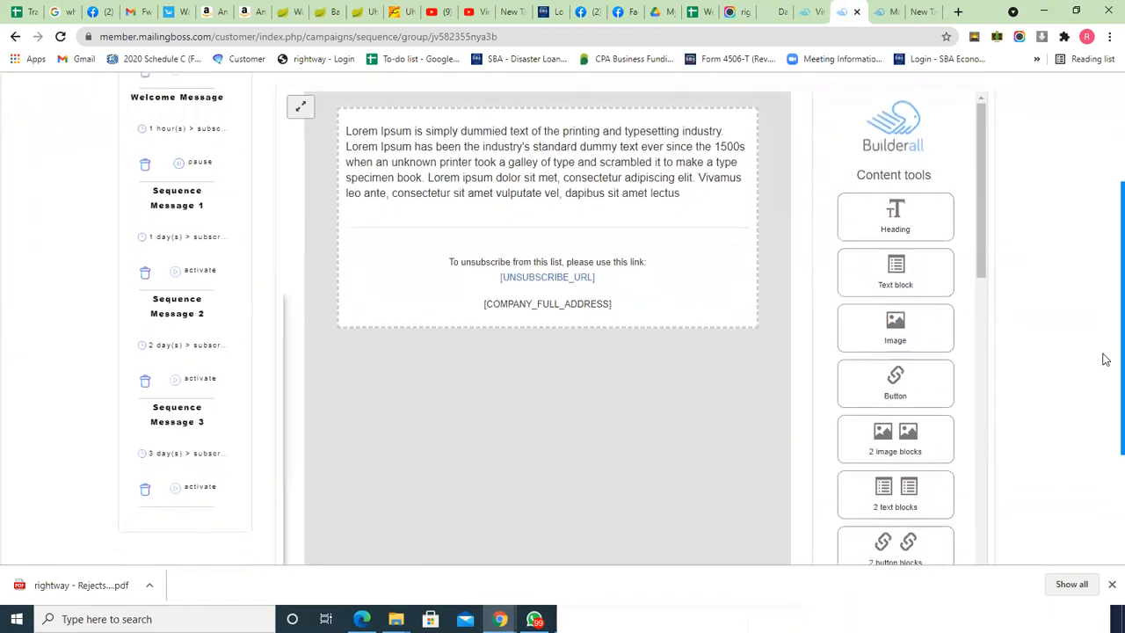
pyautogui.scroll(3, 1105, 360)
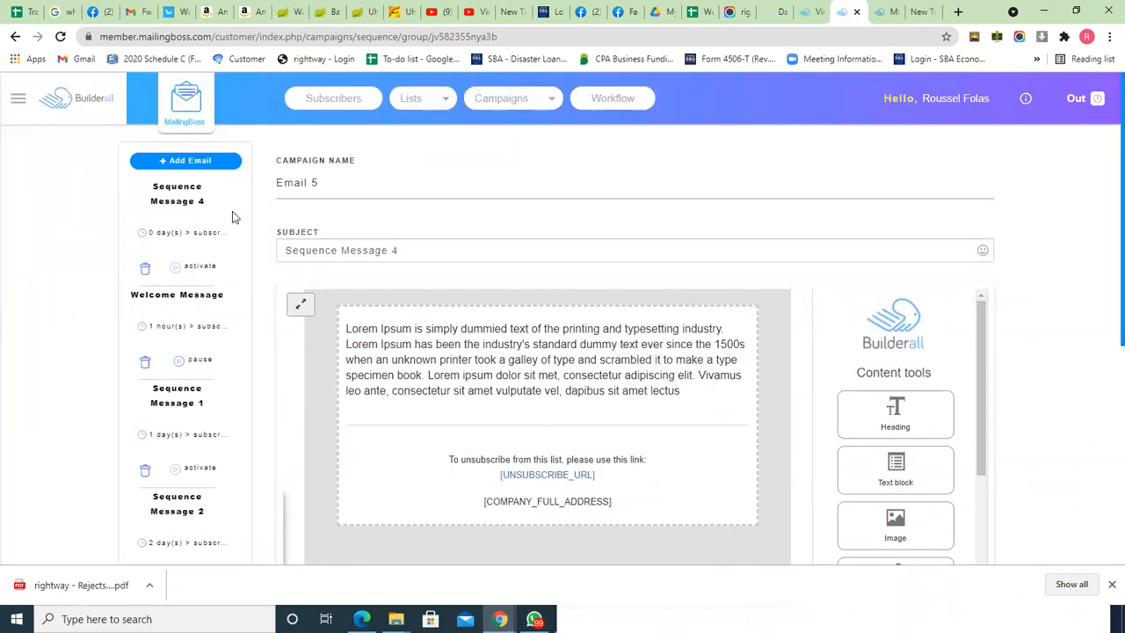
pyautogui.click(178, 233)
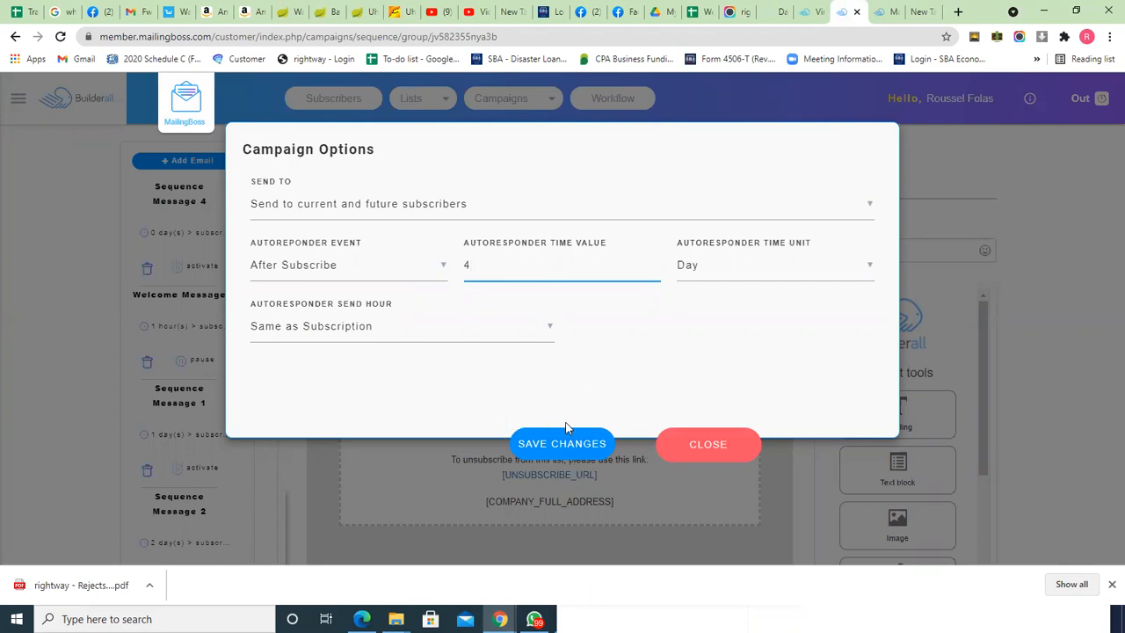
pyautogui.click(575, 443)
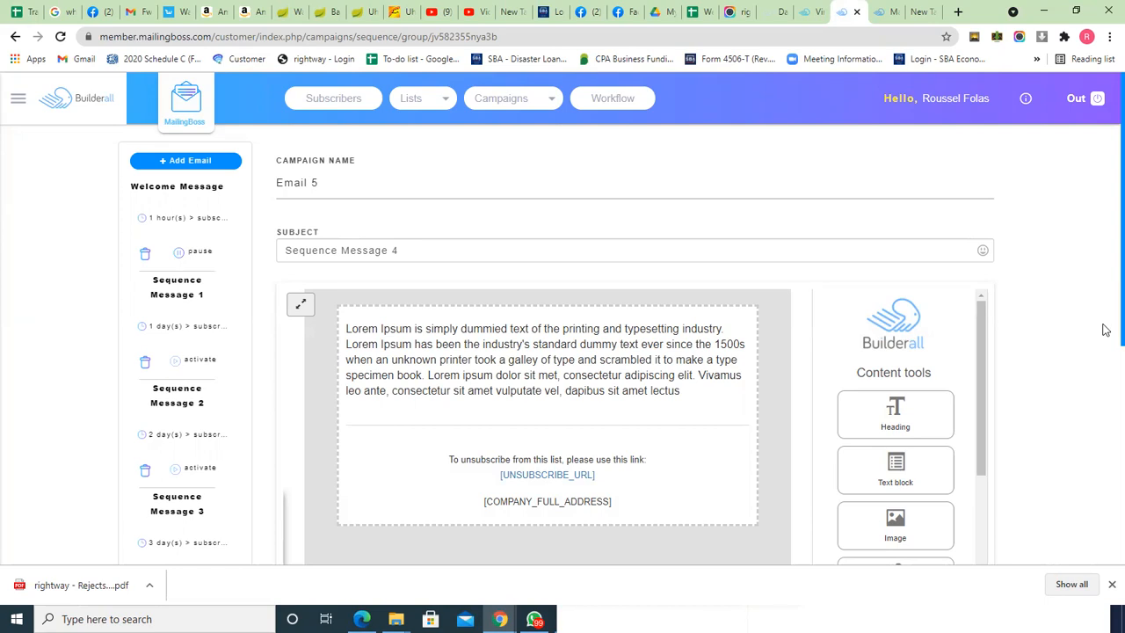
# Step: Examine the order and send delays of the welcome message and Sequence Messages 1 to 4 in the sequence editor
pyautogui.scroll(-3, 1105, 391)
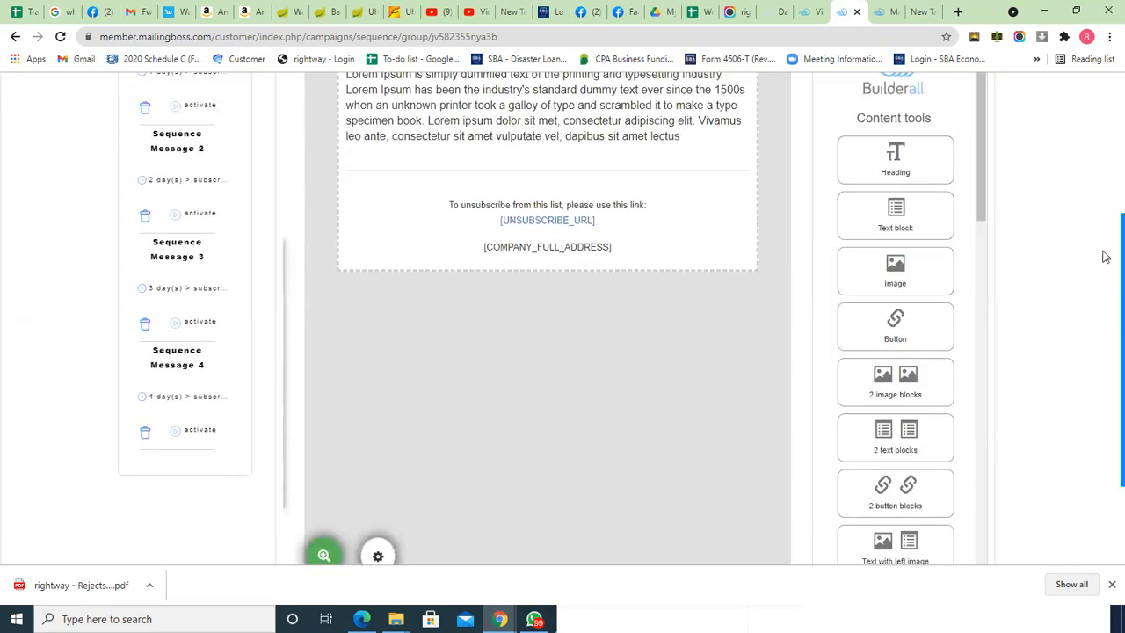
pyautogui.scroll(3, 1106, 239)
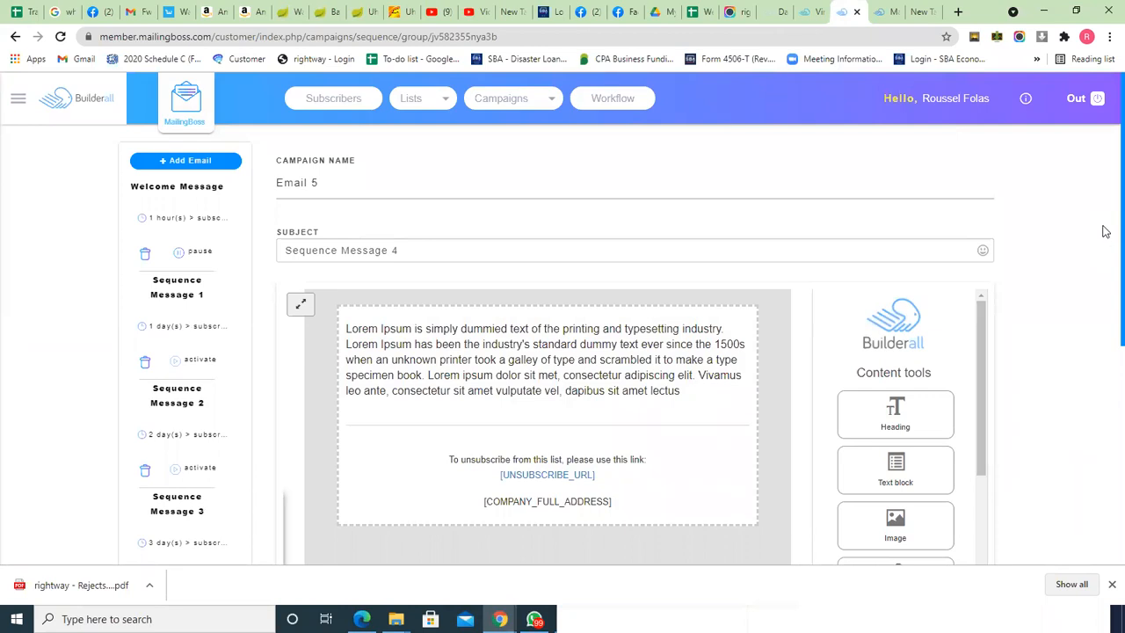
pyautogui.scroll(-1, 1099, 261)
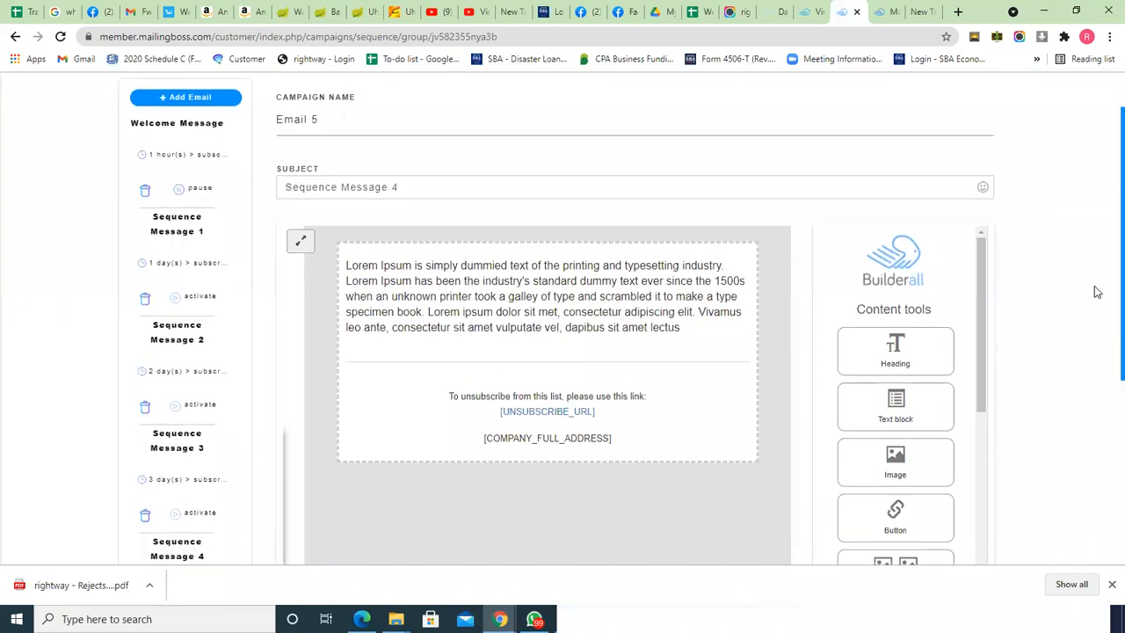
pyautogui.scroll(-1, 1087, 326)
pyautogui.scroll(-1, 1080, 311)
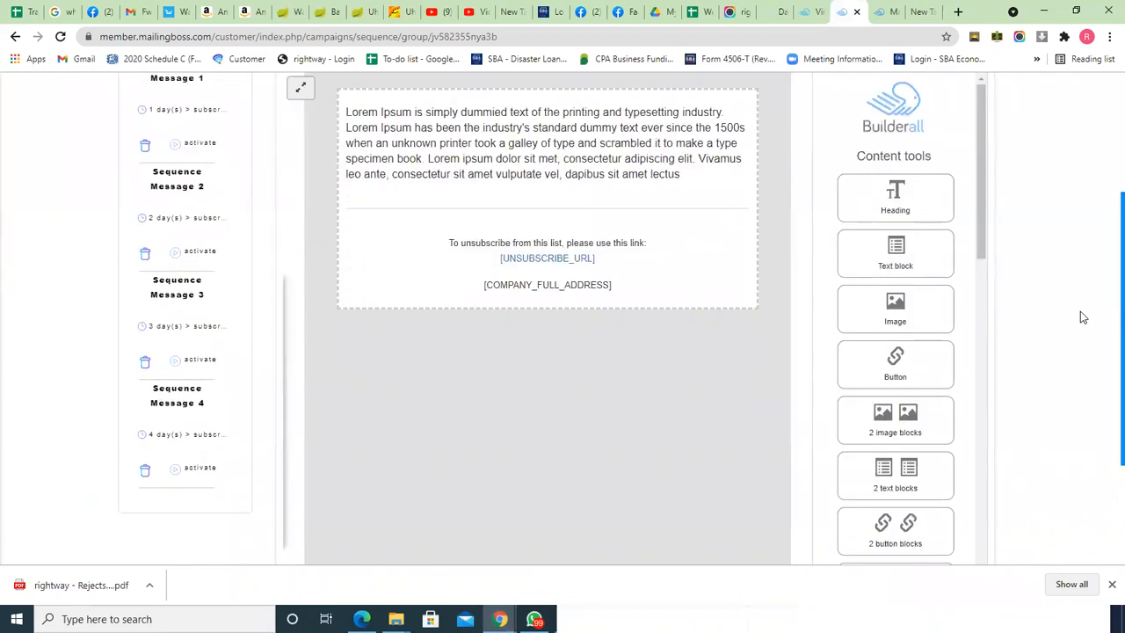
pyautogui.scroll(3, 1078, 251)
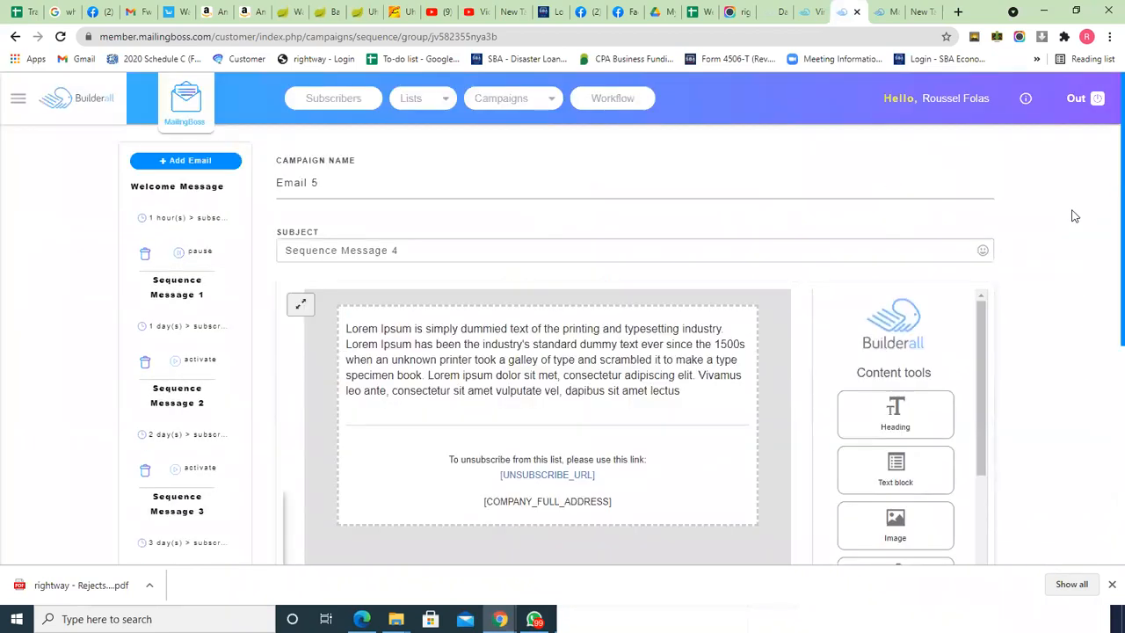
pyautogui.scroll(-5, 1106, 556)
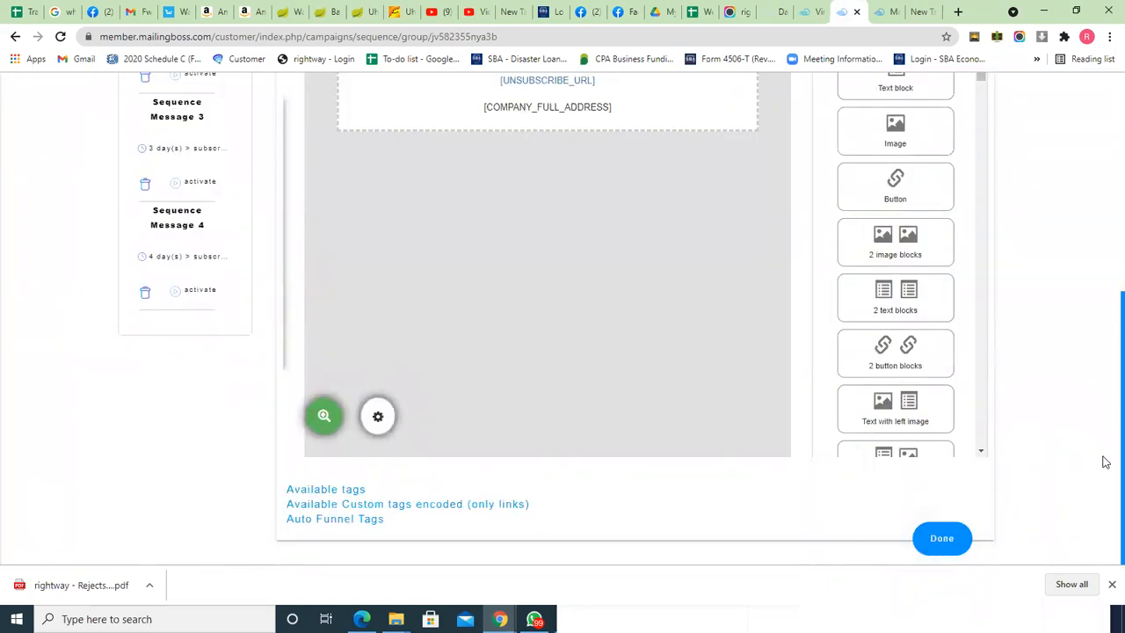
pyautogui.scroll(3, 1104, 299)
pyautogui.scroll(2, 1102, 282)
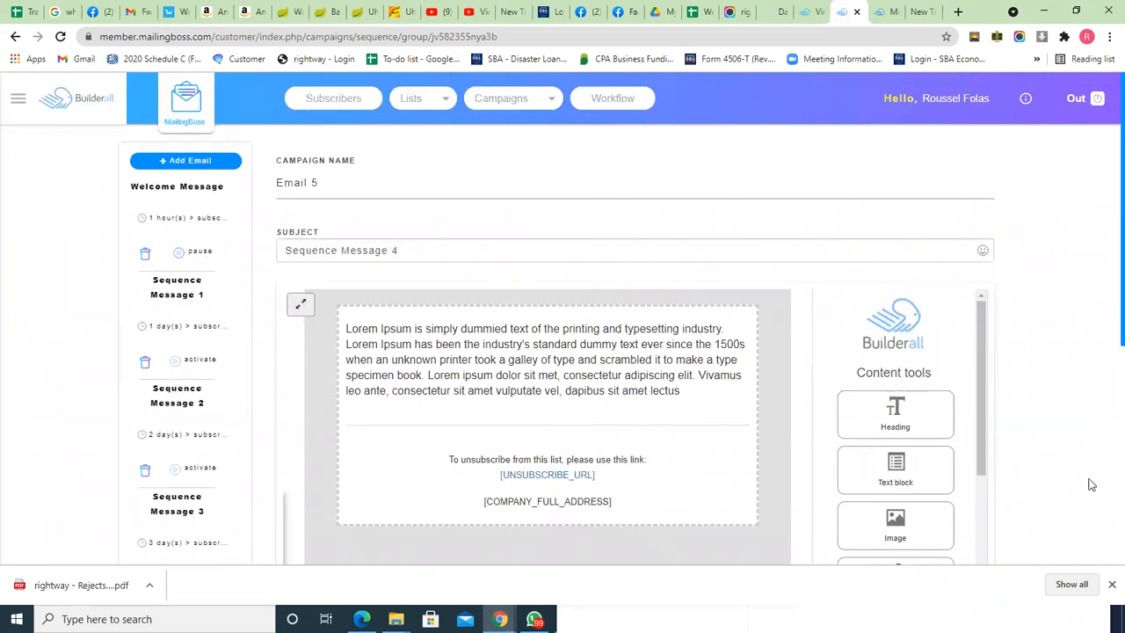
# Step: Finish editing the sequence and open the overview of all email sequences
pyautogui.scroll(-5, 1102, 559)
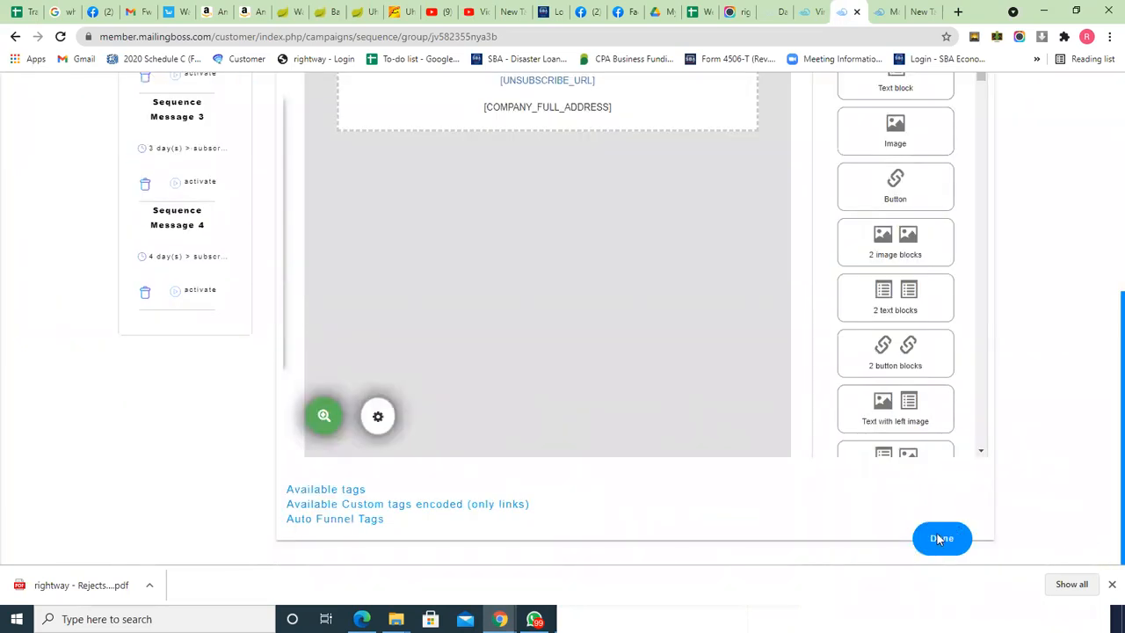
pyautogui.click(939, 538)
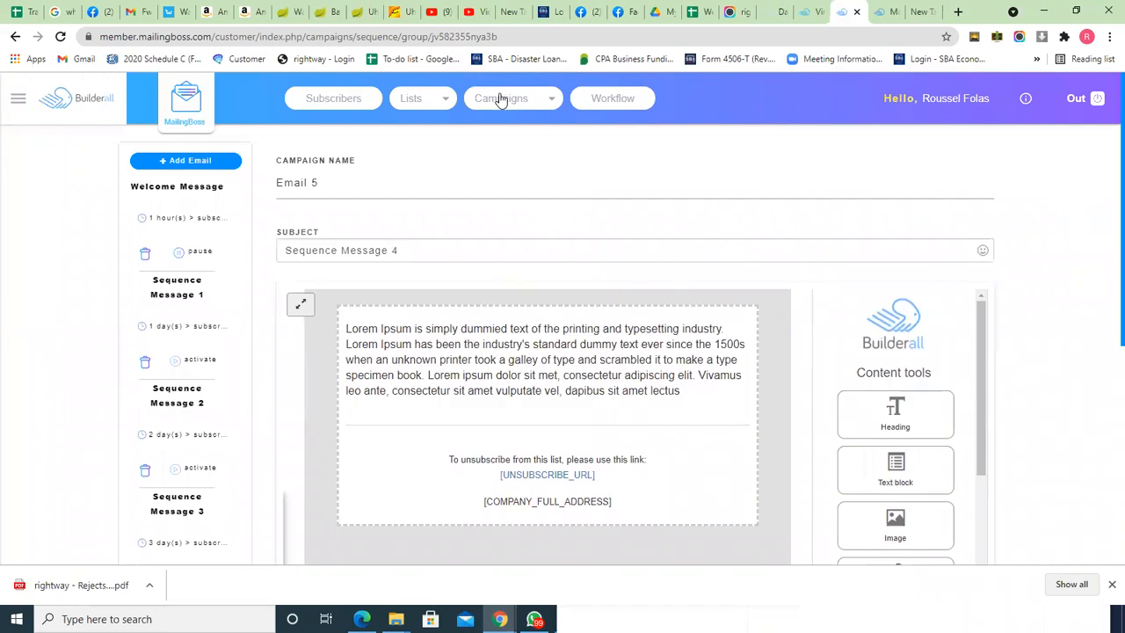
pyautogui.click(500, 99)
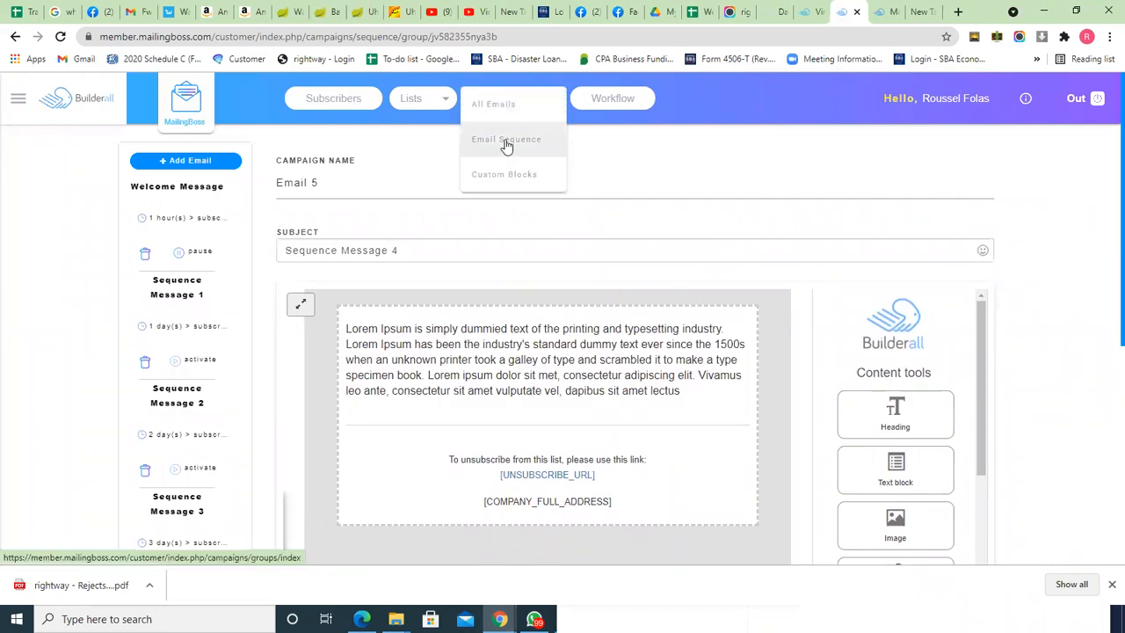
pyautogui.click(506, 140)
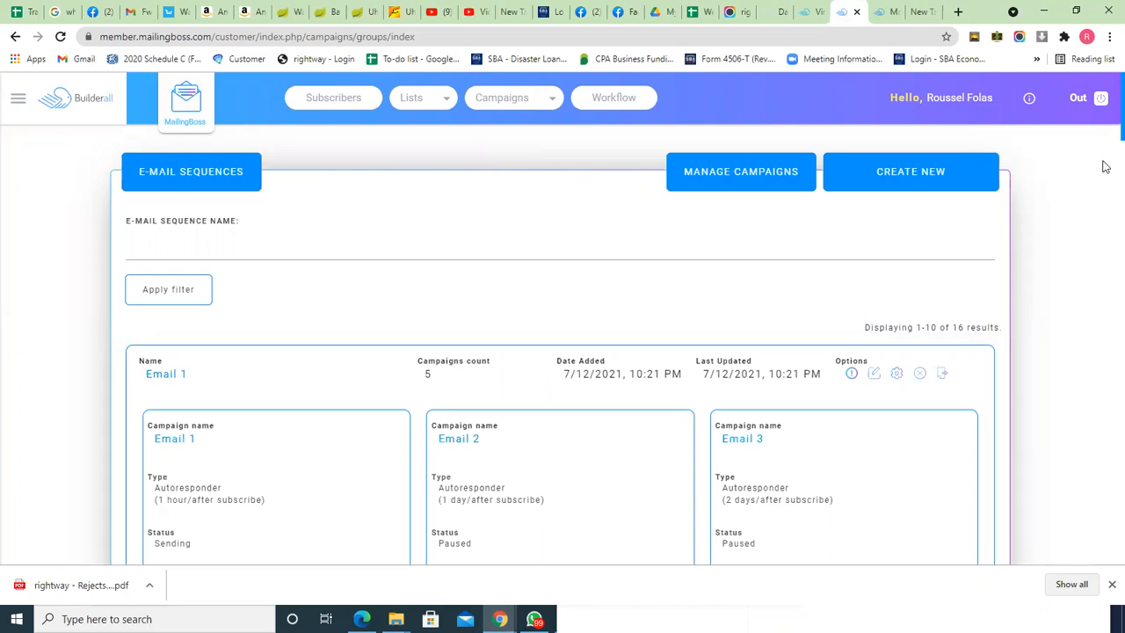
# Step: Show all the campaigns belonging to the "Email 1" sequence
pyautogui.scroll(-3, 1105, 176)
pyautogui.scroll(1, 1105, 160)
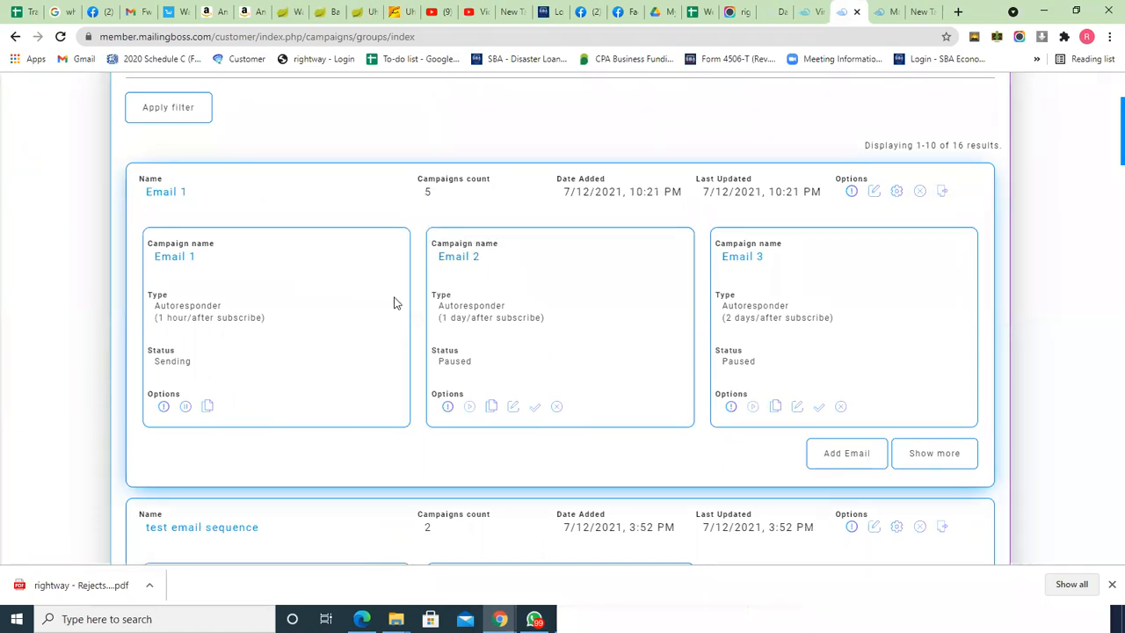
pyautogui.click(930, 457)
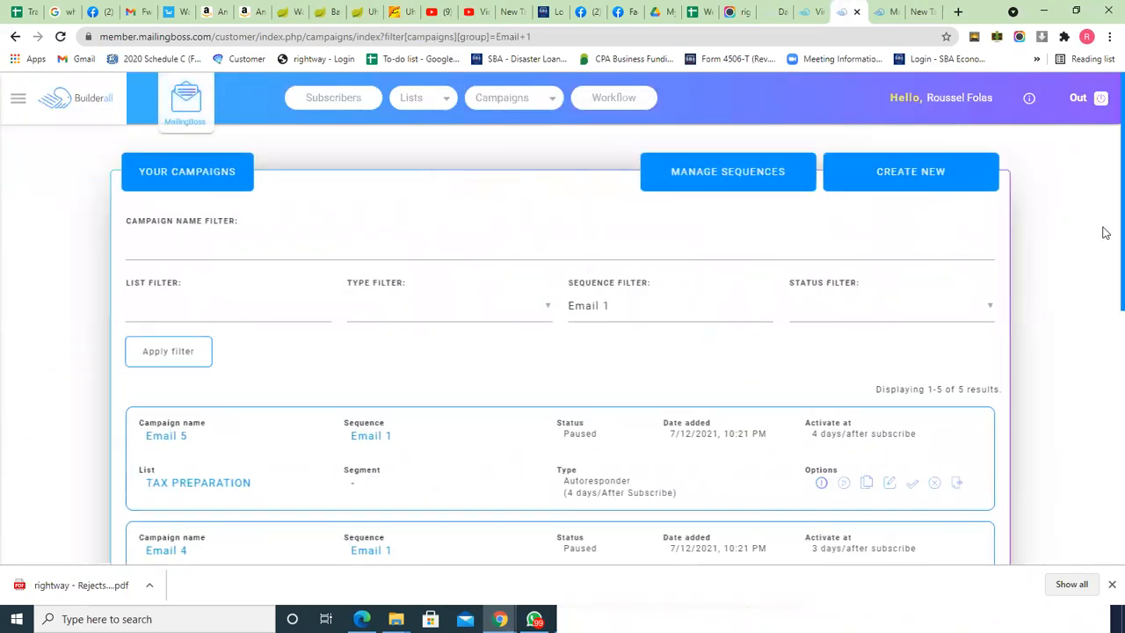
# Step: Examine the list, status and autoresponder type of each campaign in the "Email 1" sequence
pyautogui.scroll(-3, 1106, 233)
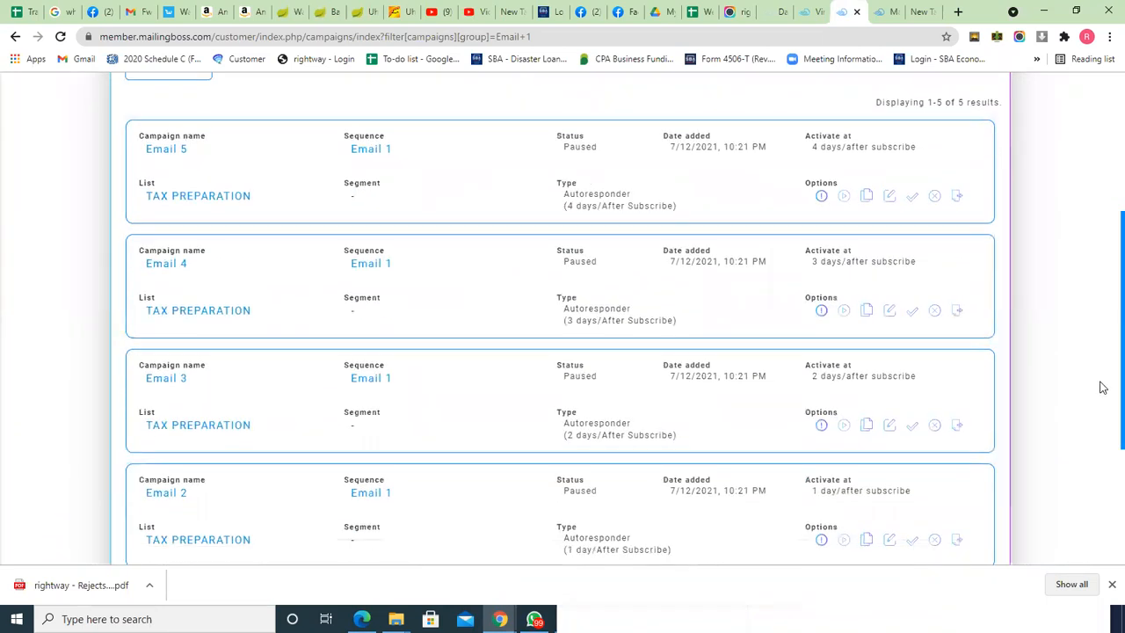
pyautogui.scroll(1, 1097, 378)
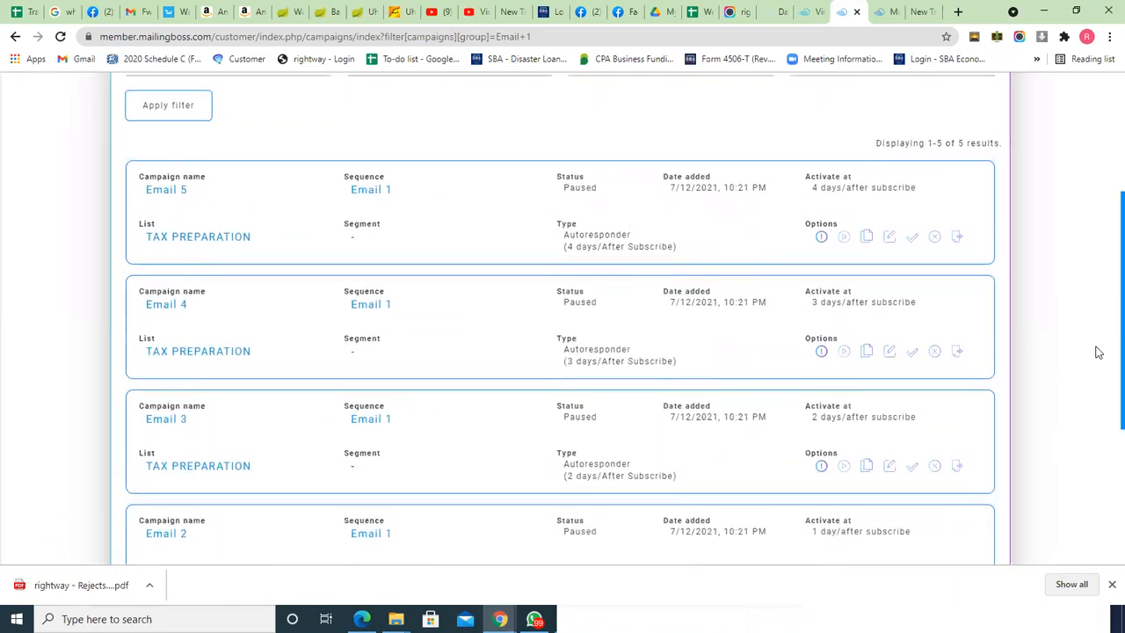
pyautogui.scroll(-2, 1097, 356)
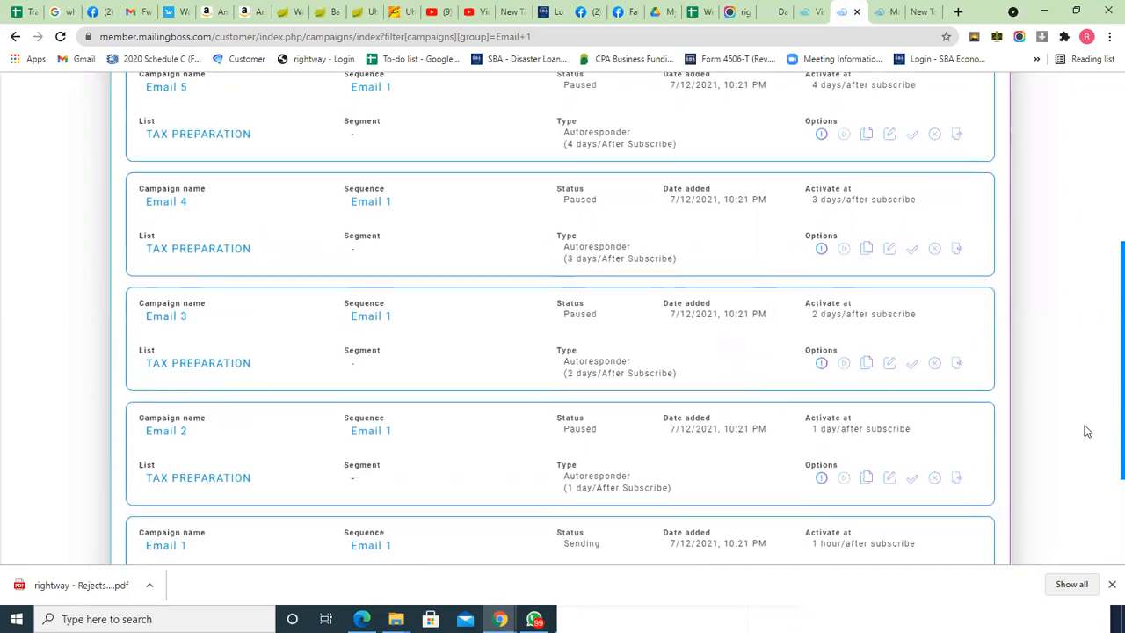
pyautogui.scroll(-1, 1080, 460)
pyautogui.scroll(1, 1078, 459)
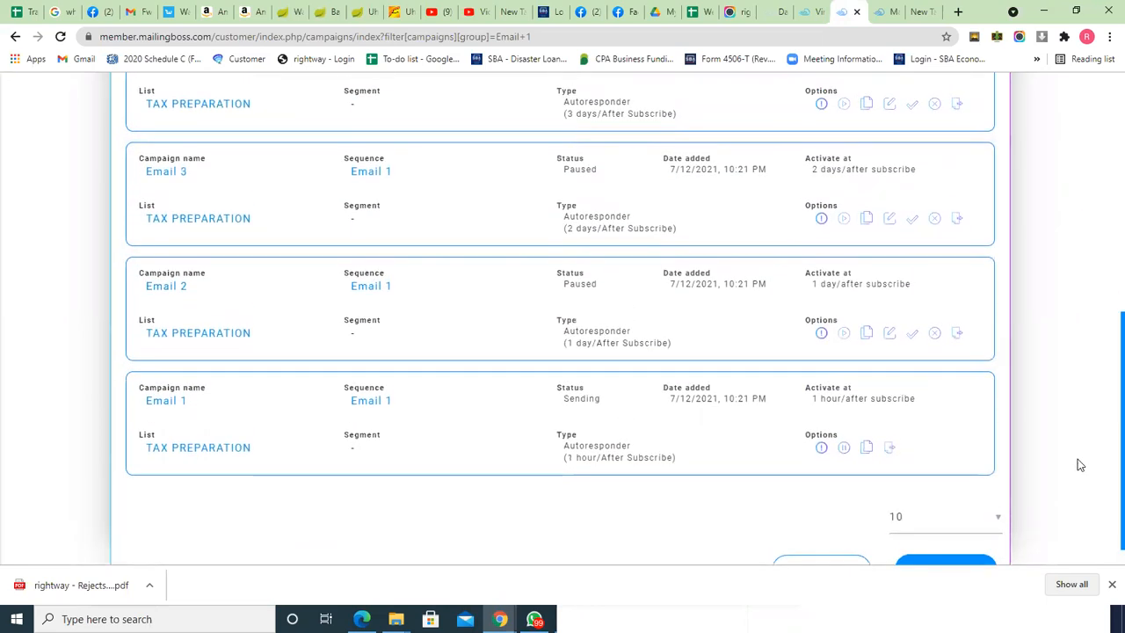
pyautogui.scroll(2, 1073, 440)
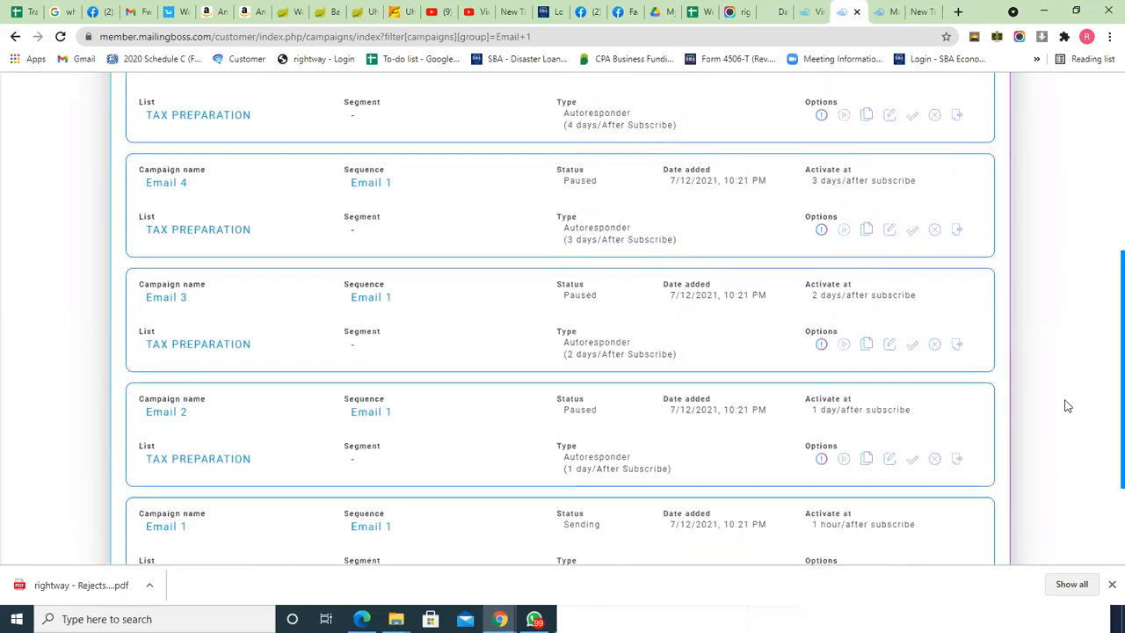
pyautogui.scroll(-1, 1060, 399)
pyautogui.scroll(1, 1059, 393)
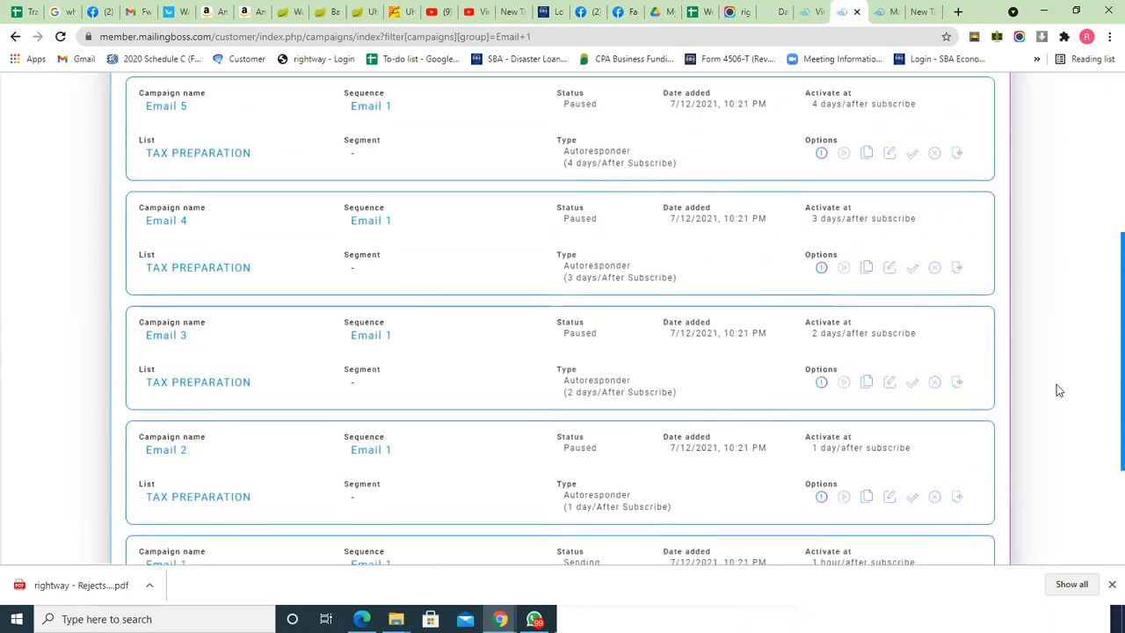
pyautogui.scroll(1, 1056, 384)
pyautogui.scroll(-3, 1054, 395)
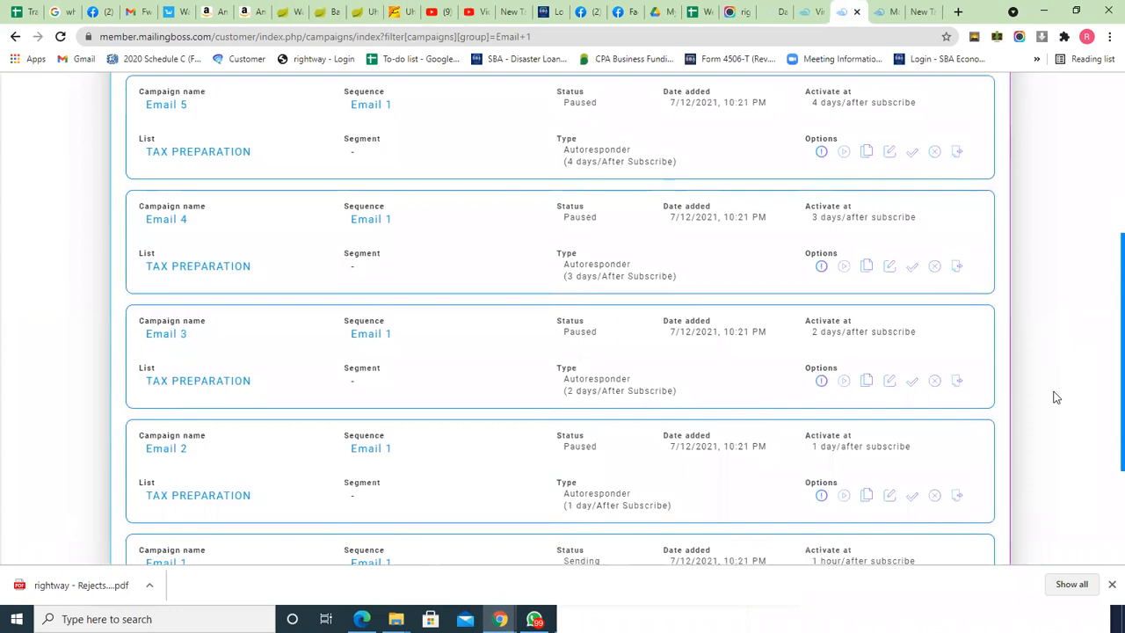
# Step: Check the activation time of each campaign in turn, from Email 1 through Email 5
pyautogui.scroll(-3, 1041, 457)
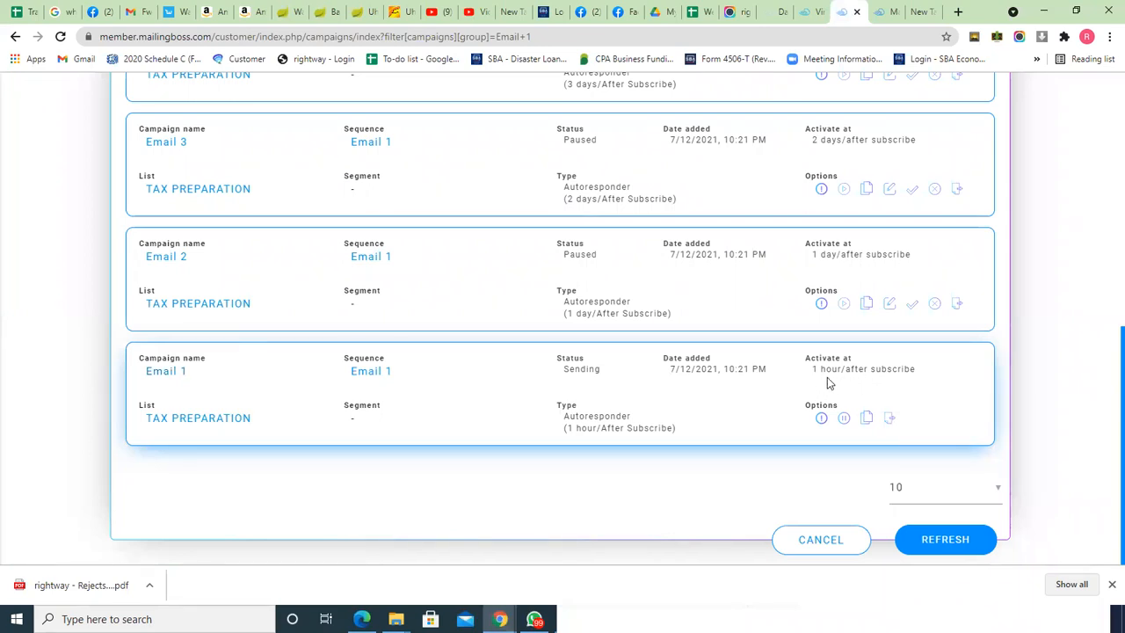
pyautogui.moveTo(815, 368); pyautogui.dragTo(852, 364)
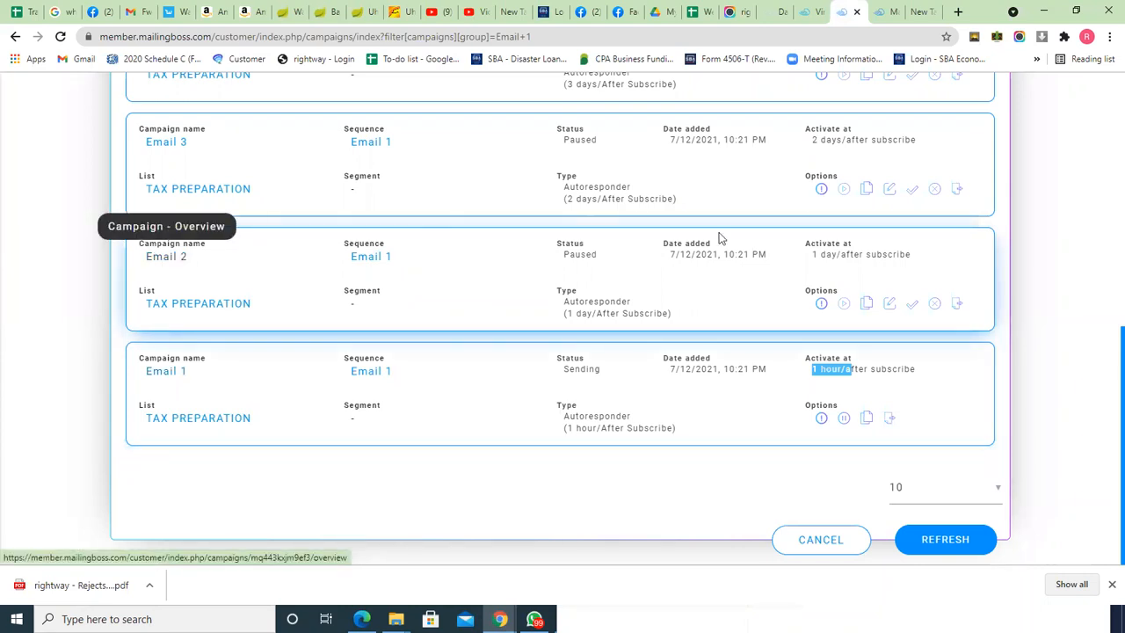
pyautogui.moveTo(813, 256); pyautogui.dragTo(844, 254)
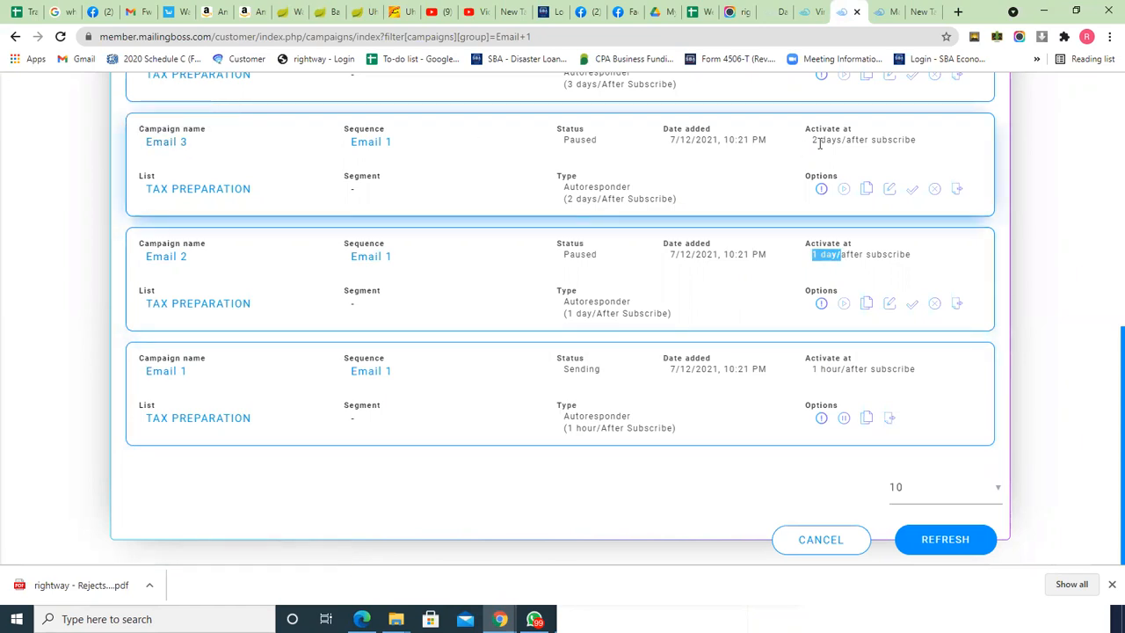
pyautogui.moveTo(813, 143); pyautogui.dragTo(846, 140)
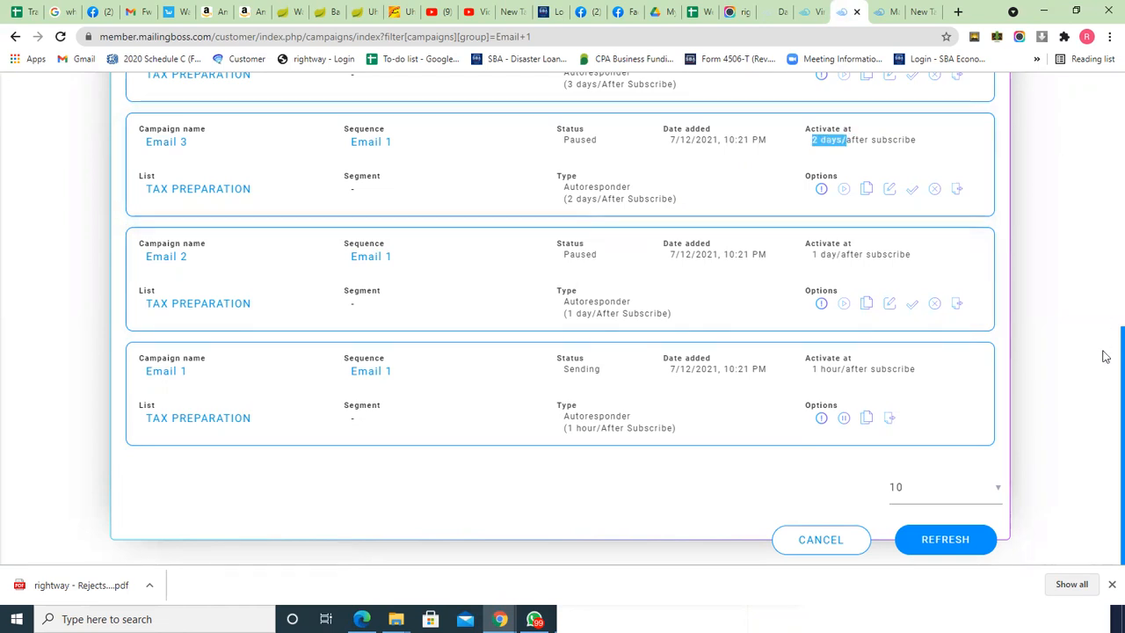
pyautogui.scroll(3, 1106, 352)
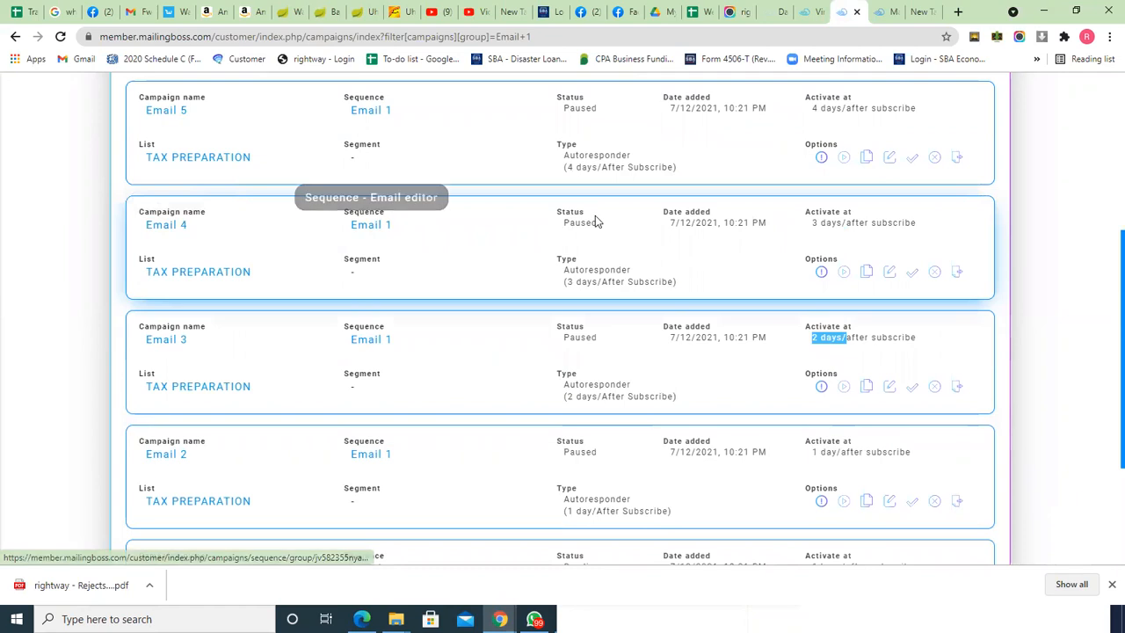
pyautogui.moveTo(811, 222); pyautogui.dragTo(841, 222)
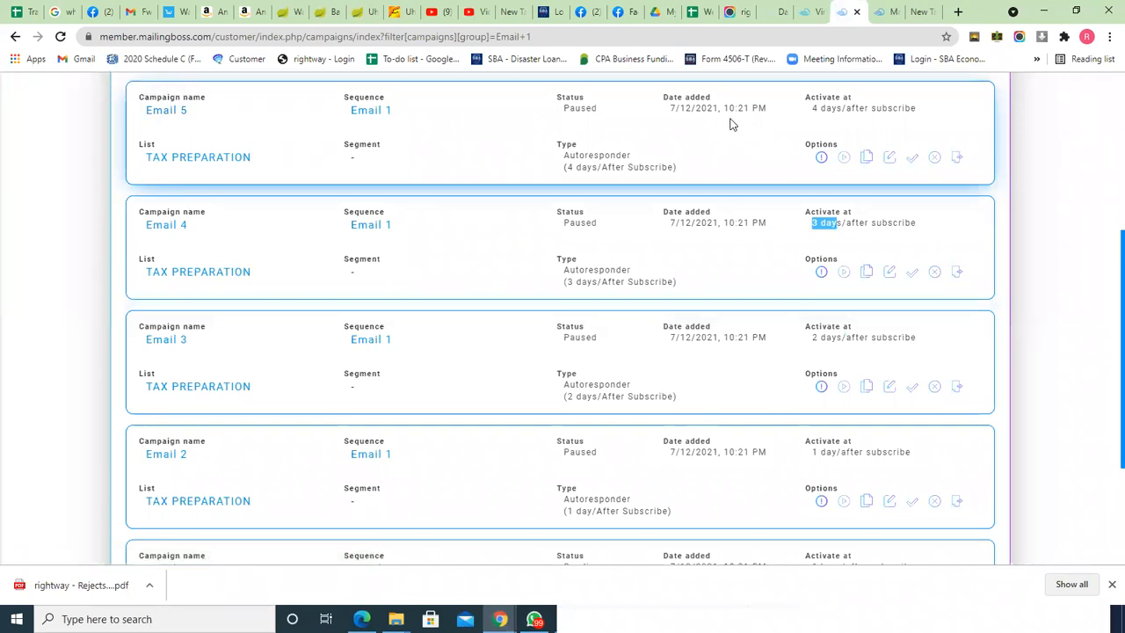
pyautogui.moveTo(811, 108); pyautogui.dragTo(843, 108)
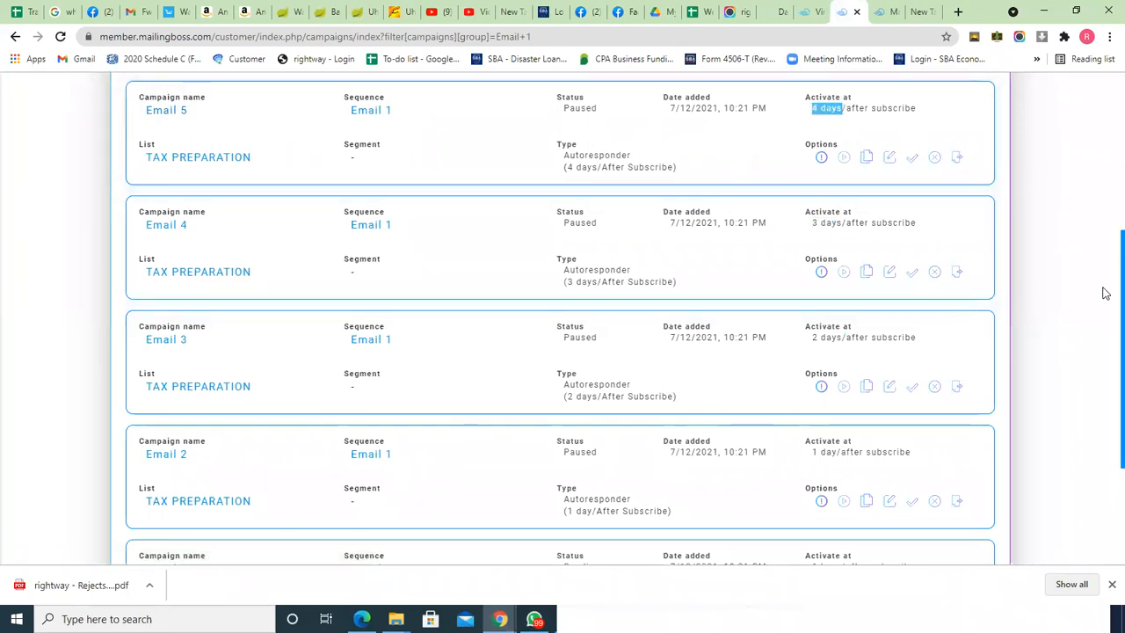
pyautogui.scroll(2, 1106, 293)
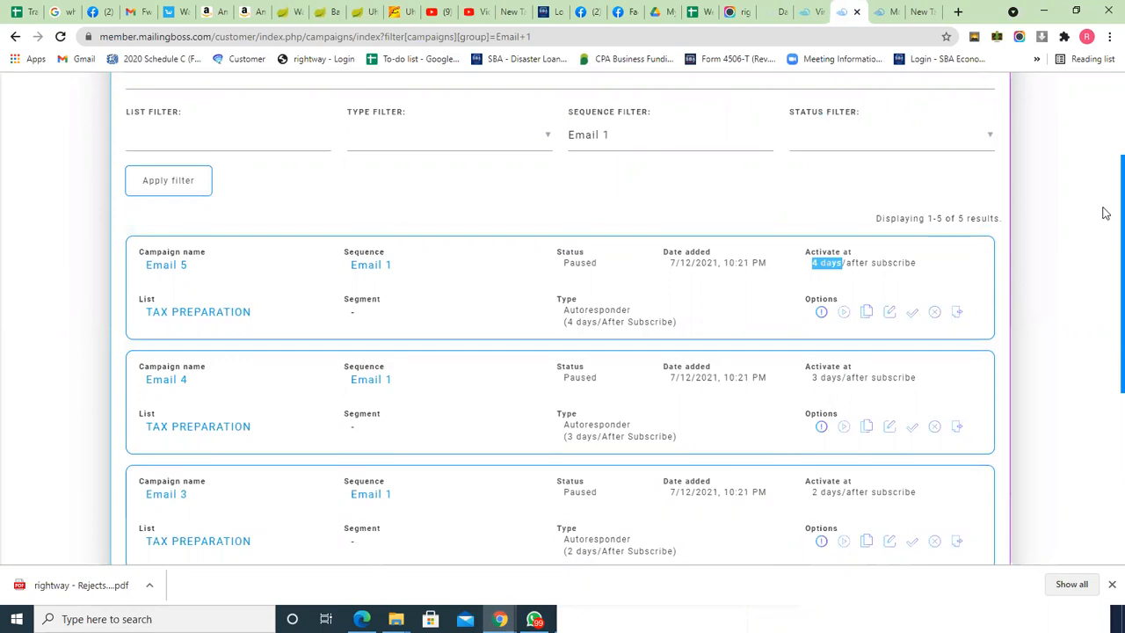
pyautogui.scroll(-2, 1106, 214)
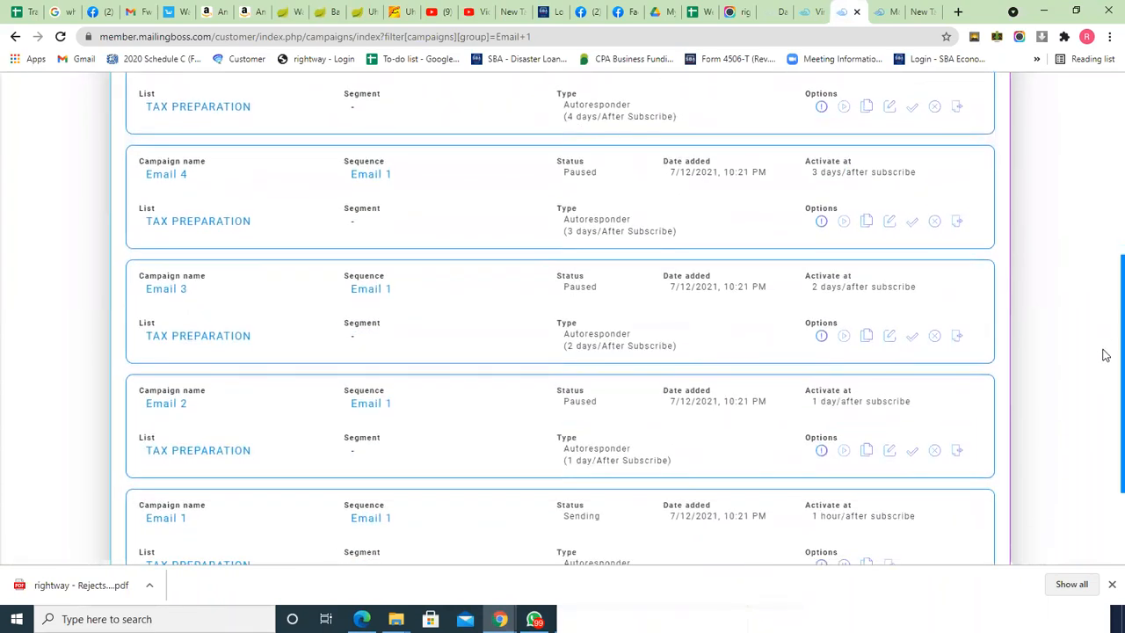
pyautogui.scroll(-2, 1104, 352)
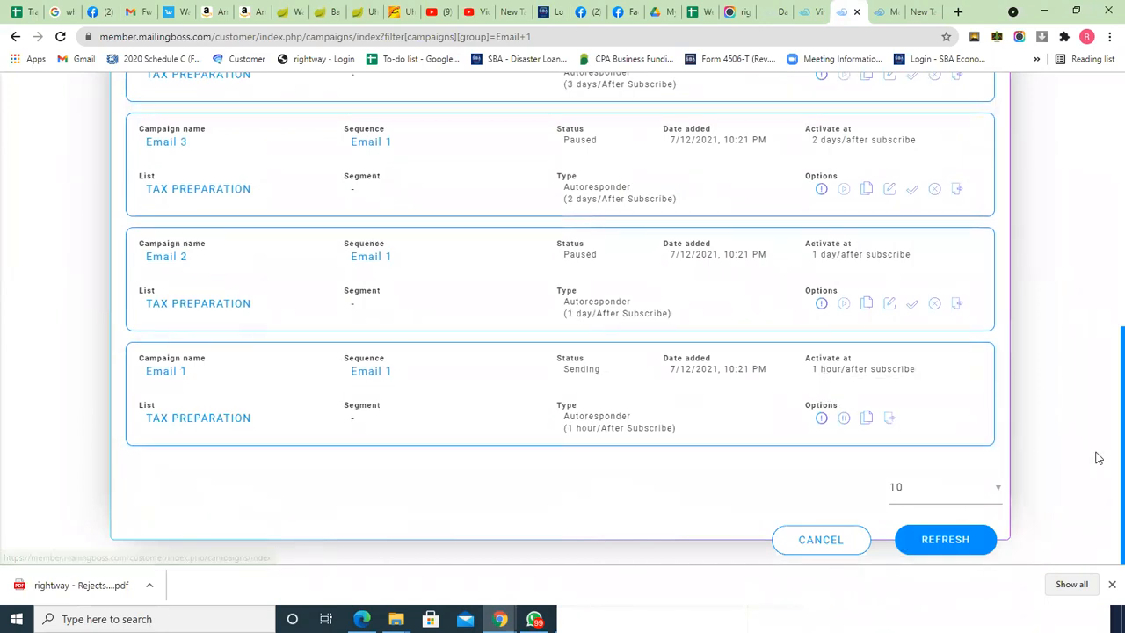
pyautogui.scroll(5, 1104, 422)
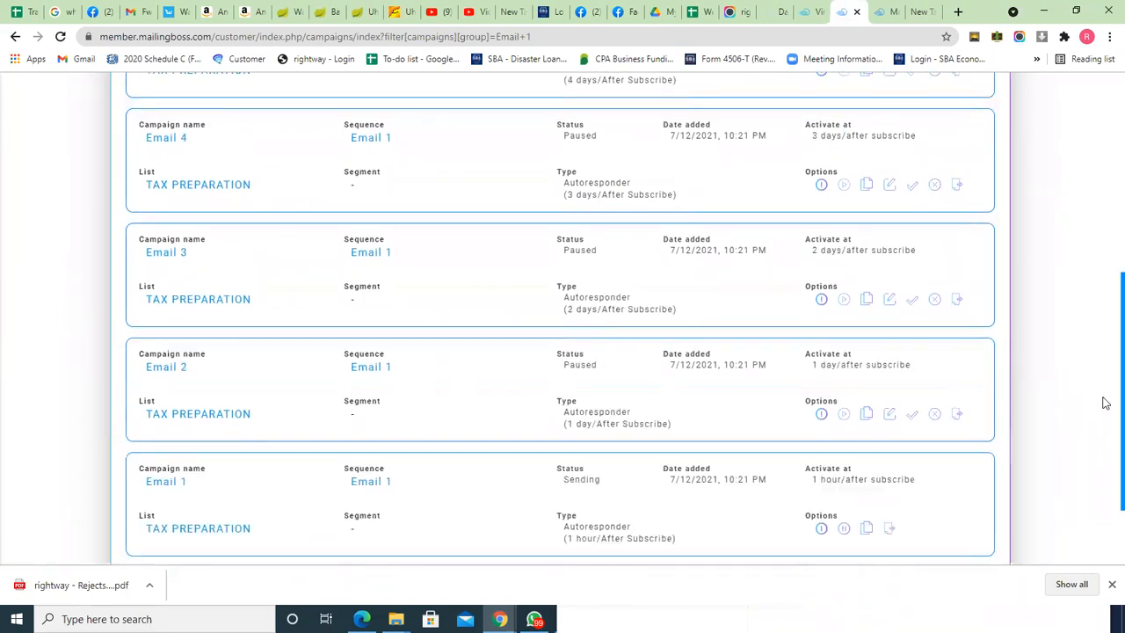
# Step: Review the sending status of the Email 1 through Email 5 campaigns in the "Email 1" sequence
pyautogui.scroll(2, 1080, 215)
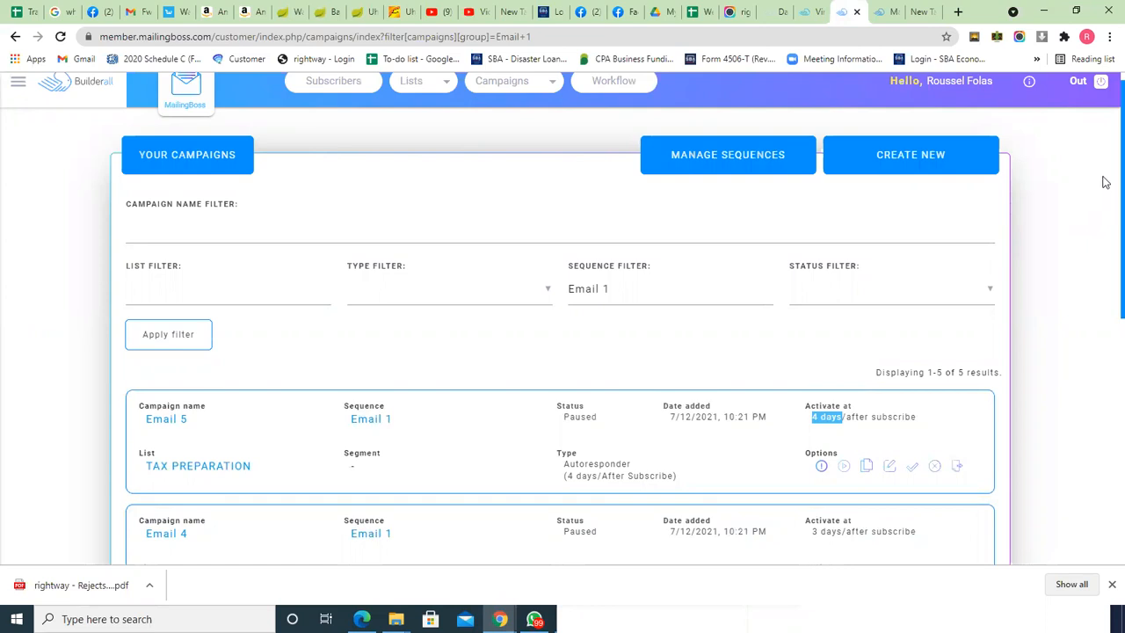
pyautogui.scroll(-6, 1105, 183)
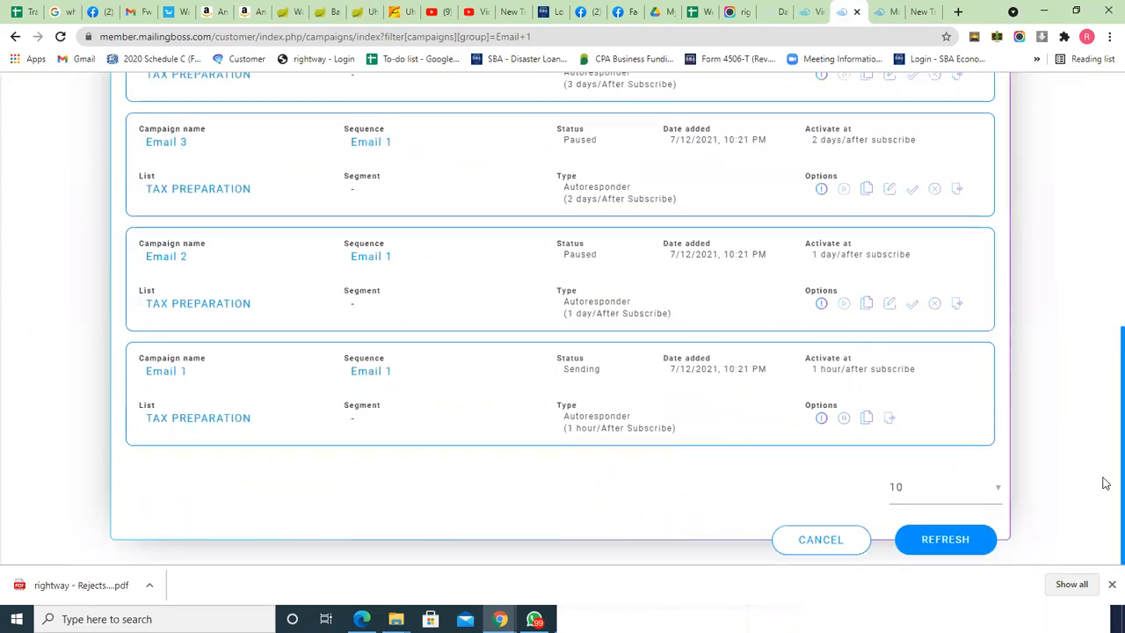
pyautogui.scroll(1, 1105, 380)
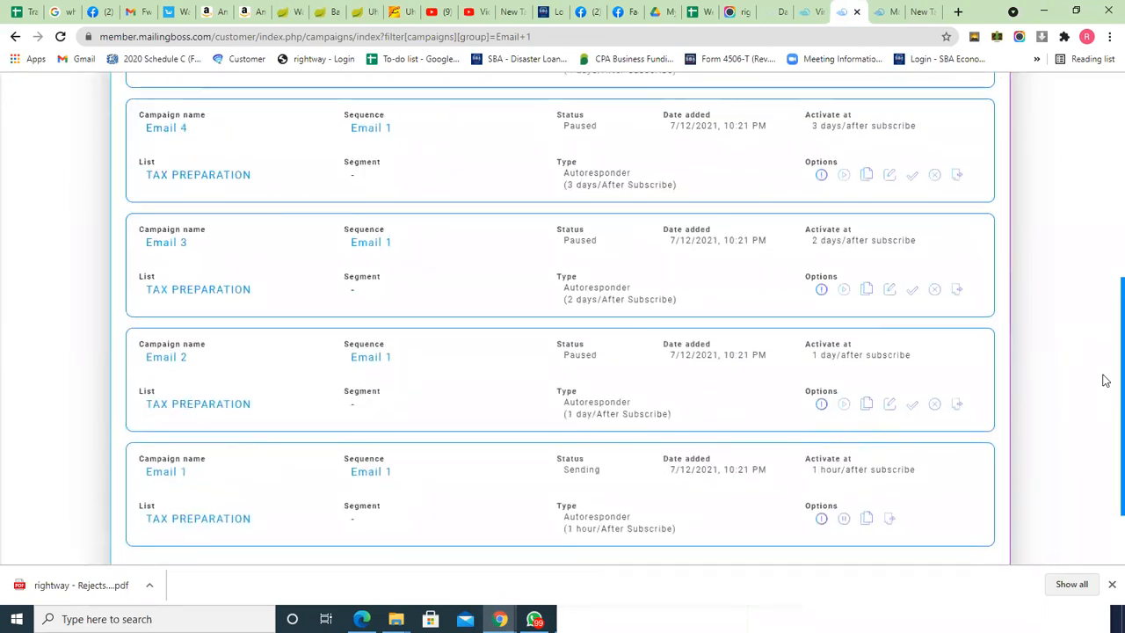
pyautogui.scroll(-1, 1104, 391)
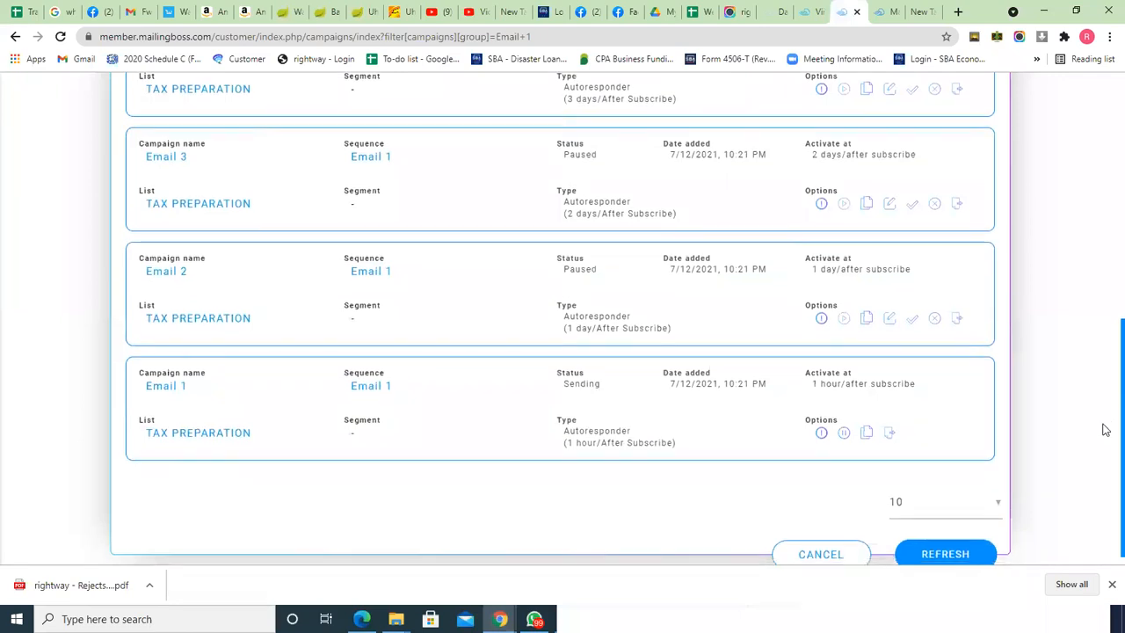
pyautogui.scroll(1, 1104, 404)
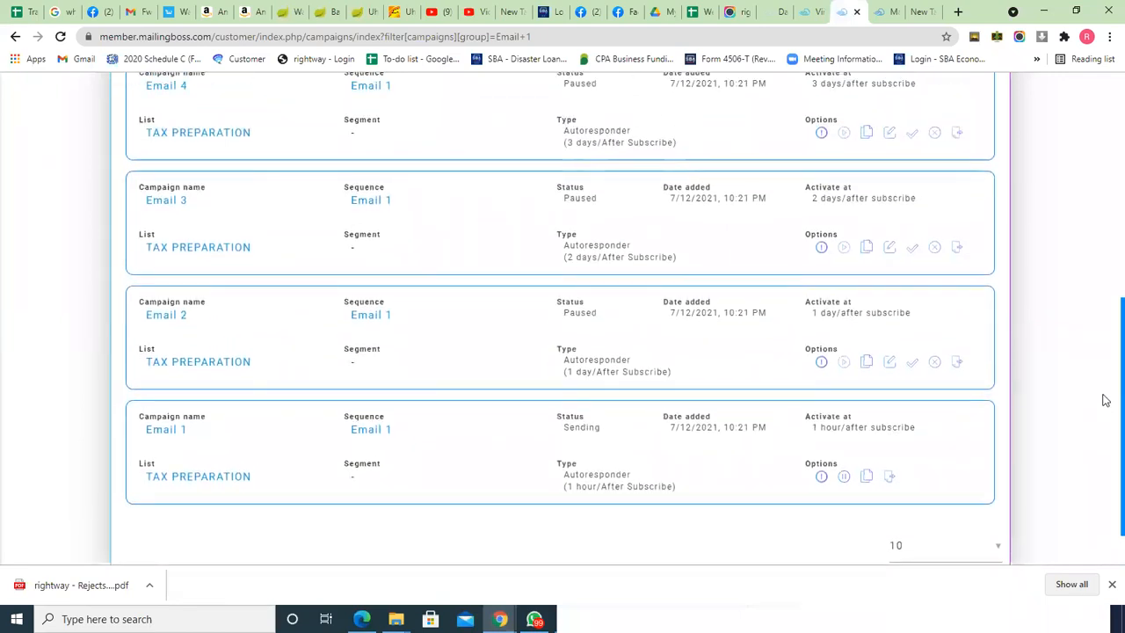
pyautogui.scroll(4, 1105, 386)
pyautogui.scroll(-2, 1100, 308)
pyautogui.scroll(1, 1098, 325)
pyautogui.scroll(-2, 1099, 357)
pyautogui.scroll(1, 1098, 396)
pyautogui.scroll(-2, 1100, 386)
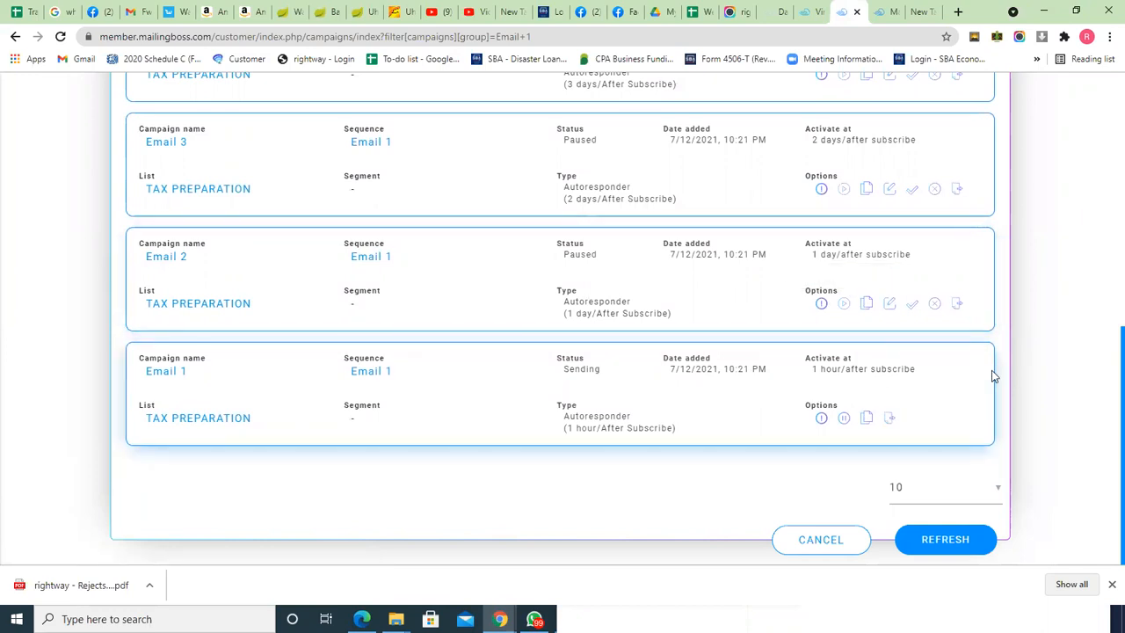
pyautogui.scroll(3, 1105, 412)
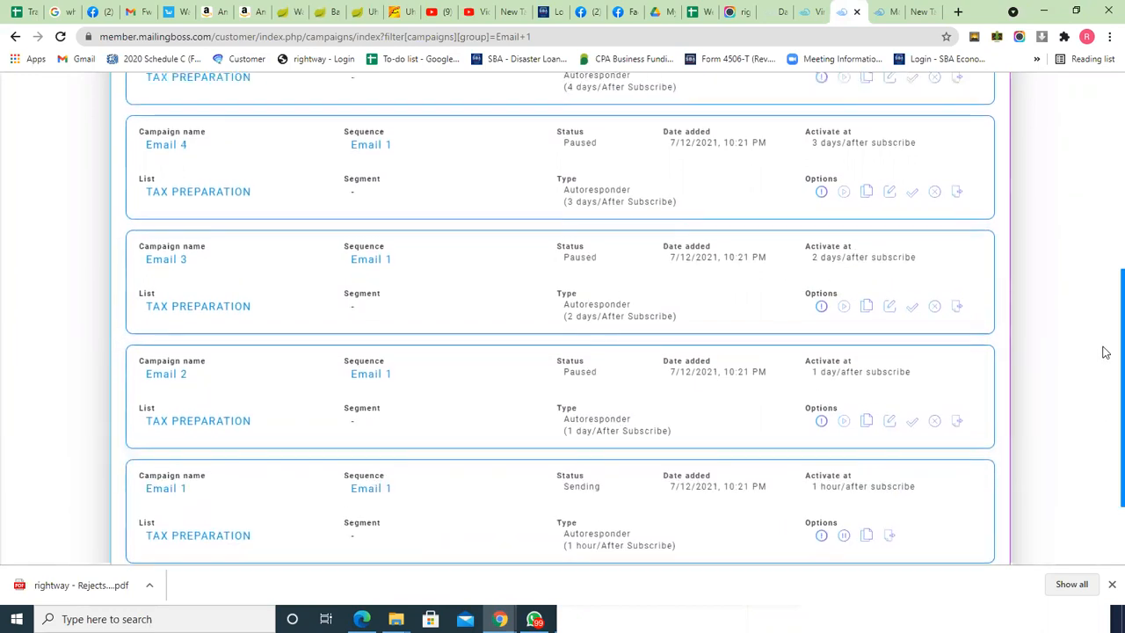
pyautogui.scroll(1, 1105, 285)
pyautogui.scroll(-2, 1105, 290)
pyautogui.scroll(1, 1105, 319)
pyautogui.scroll(1, 1099, 295)
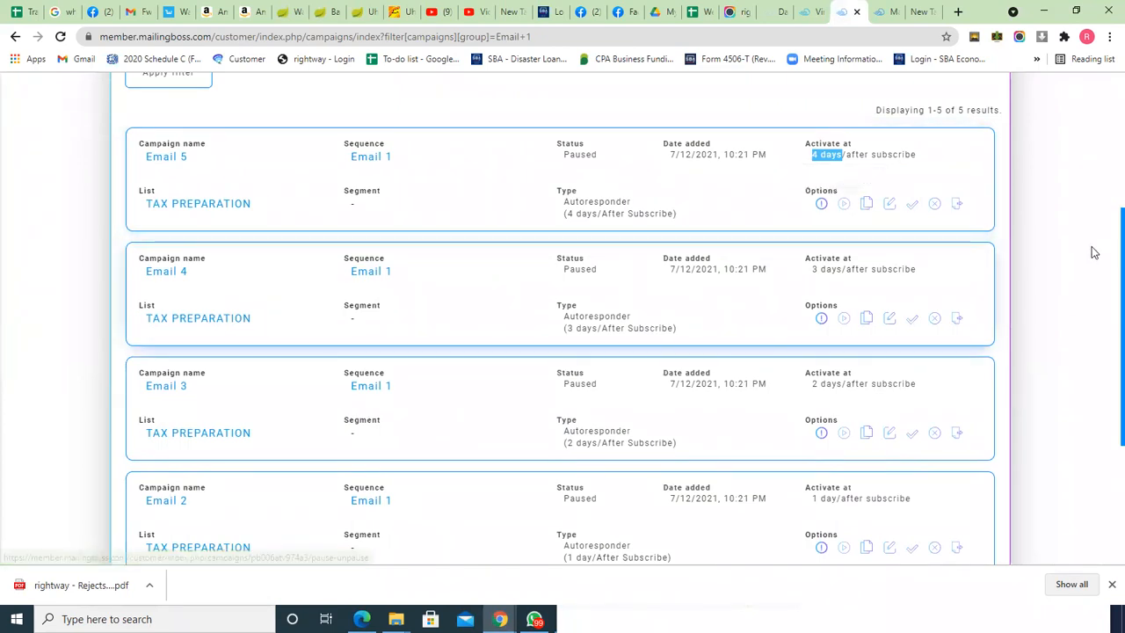
# Step: Resume sending for the paused Email 2 and Email 3 campaigns
pyautogui.scroll(-3, 1105, 275)
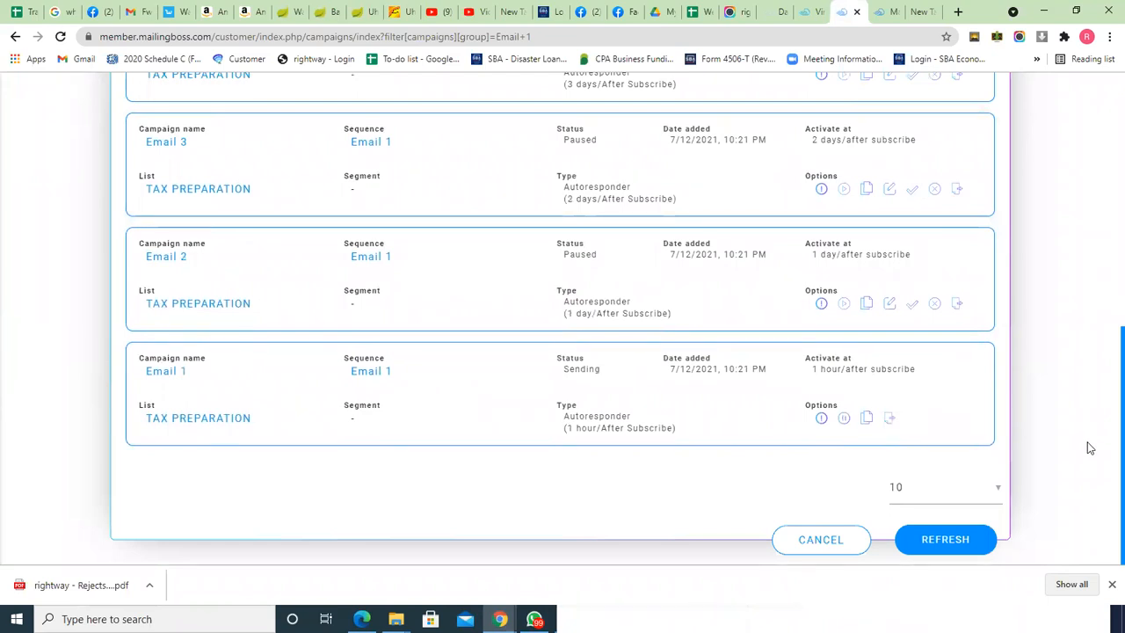
pyautogui.click(846, 305)
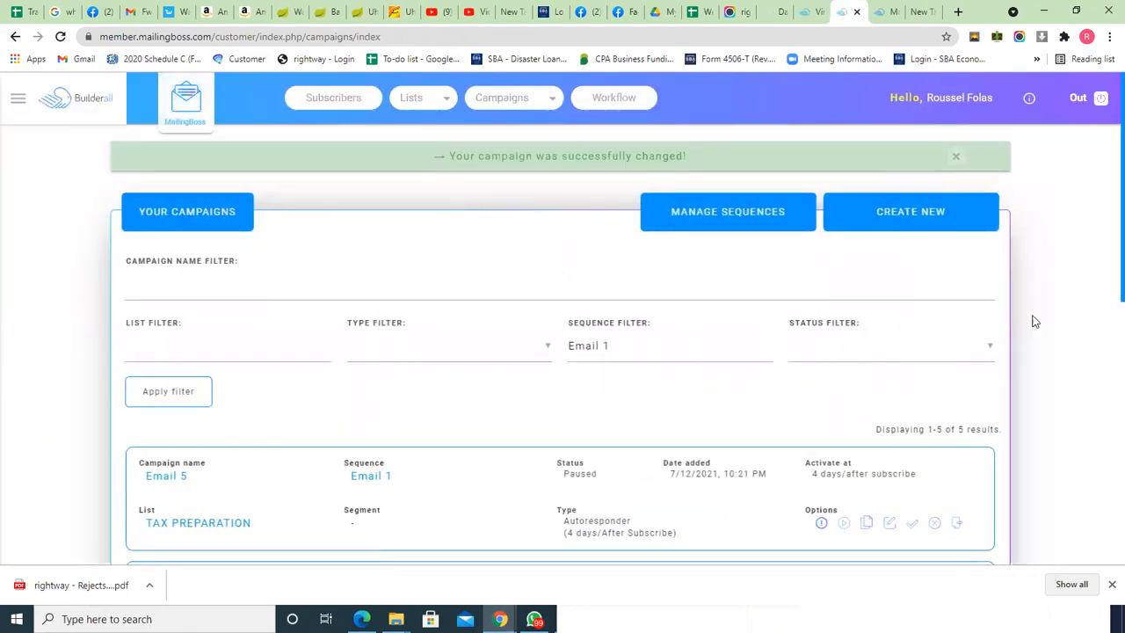
pyautogui.scroll(-3, 1103, 281)
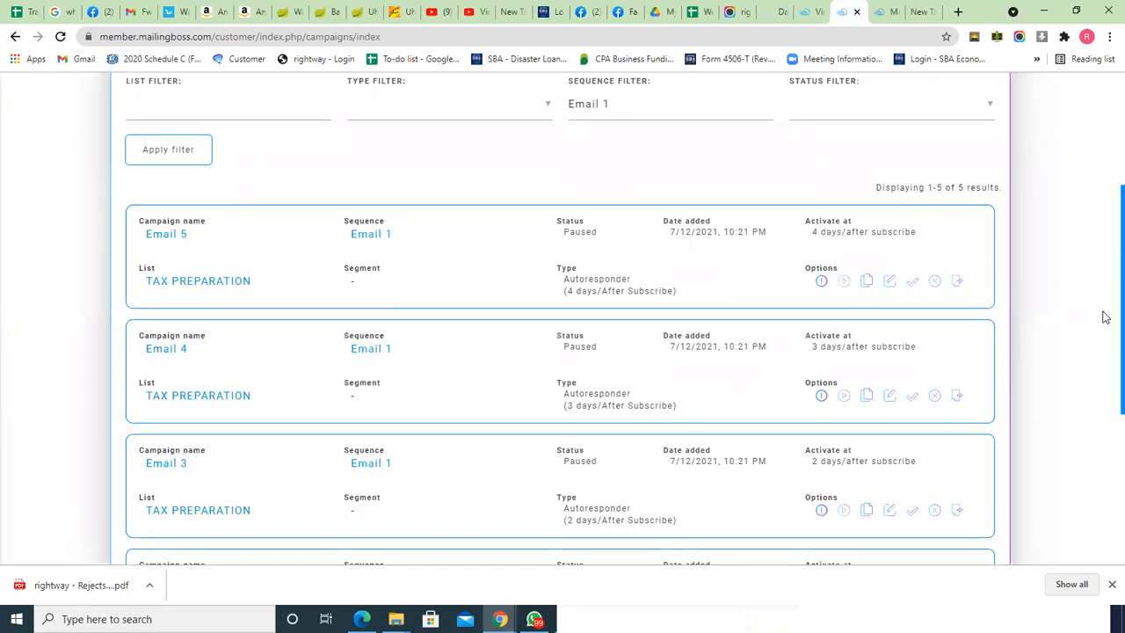
pyautogui.scroll(-4, 1105, 317)
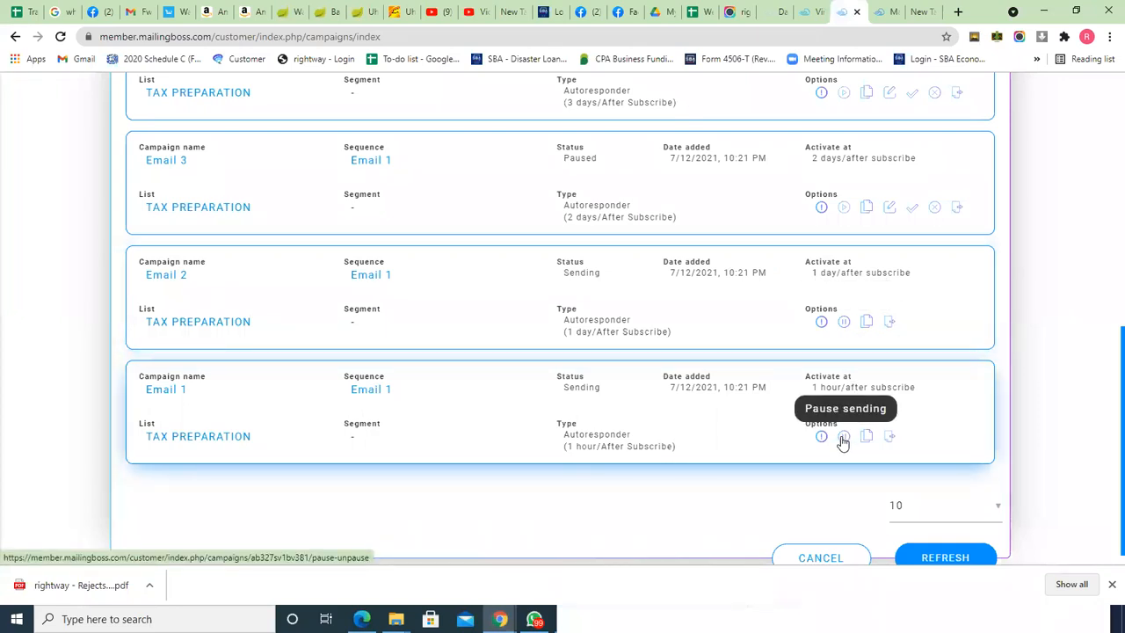
pyautogui.click(846, 211)
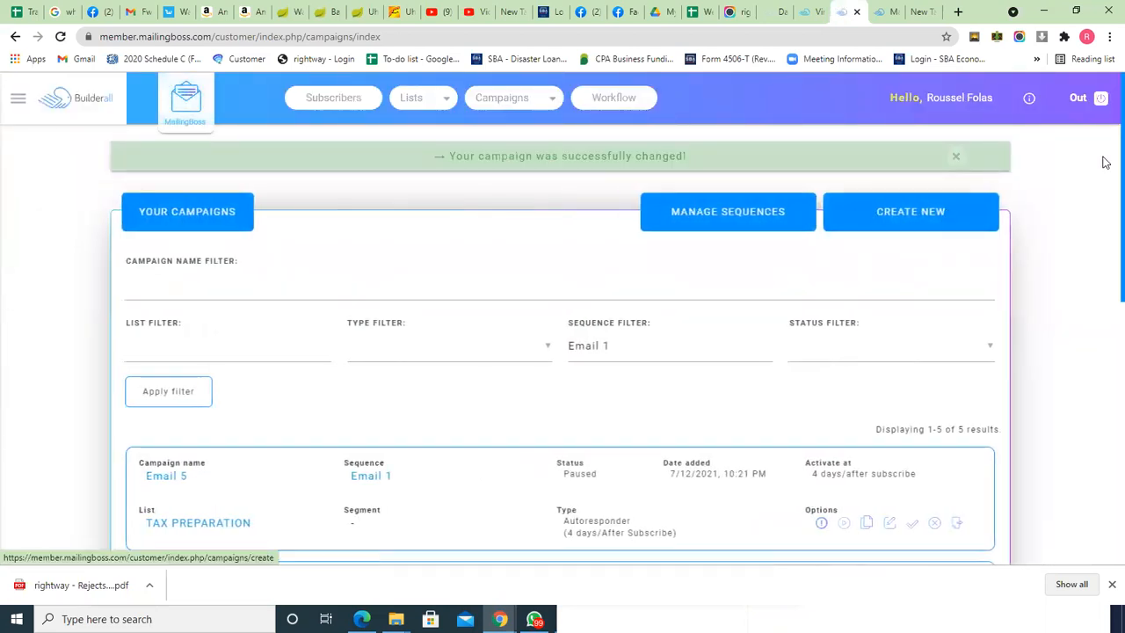
# Step: Resume sending for the paused Email 5 and Email 4 campaigns
pyautogui.scroll(-3, 1106, 208)
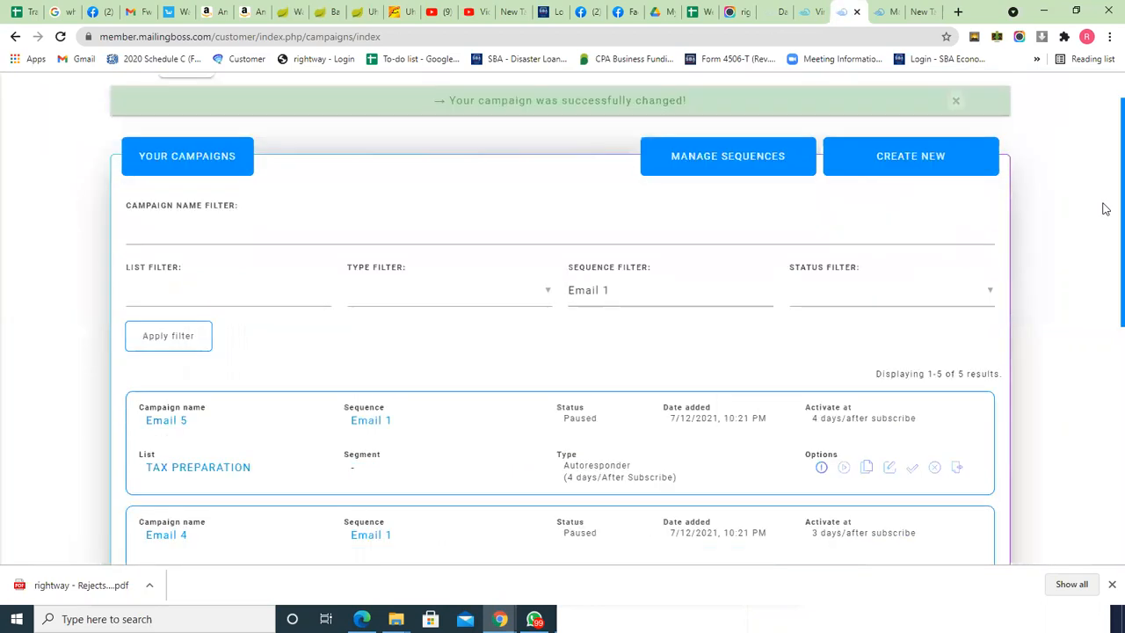
pyautogui.scroll(-1, 1105, 303)
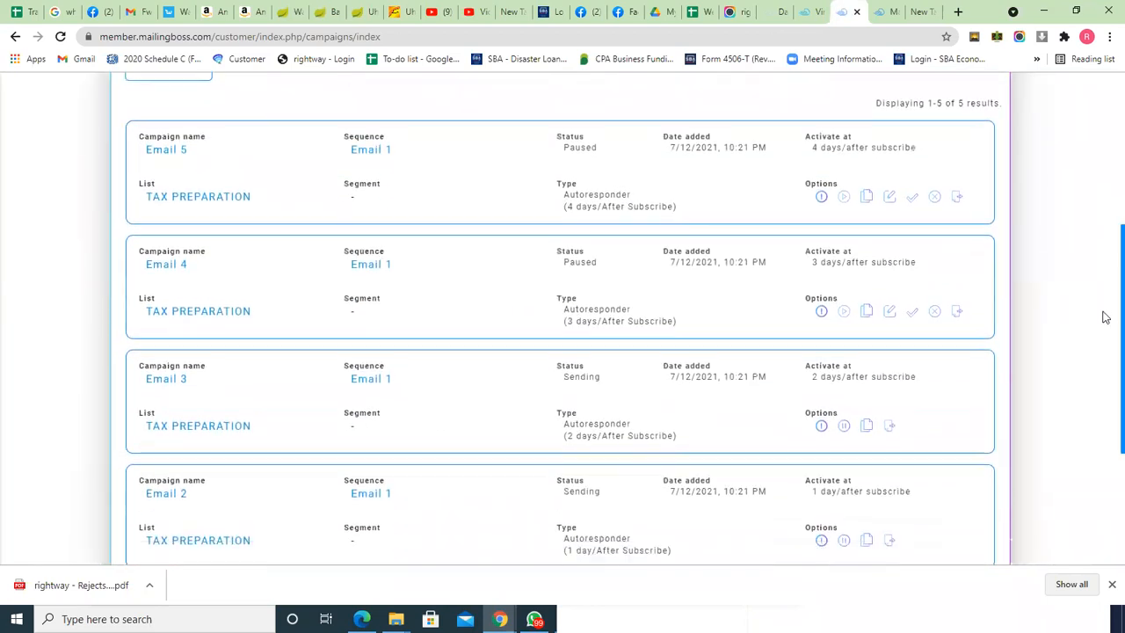
pyautogui.click(843, 191)
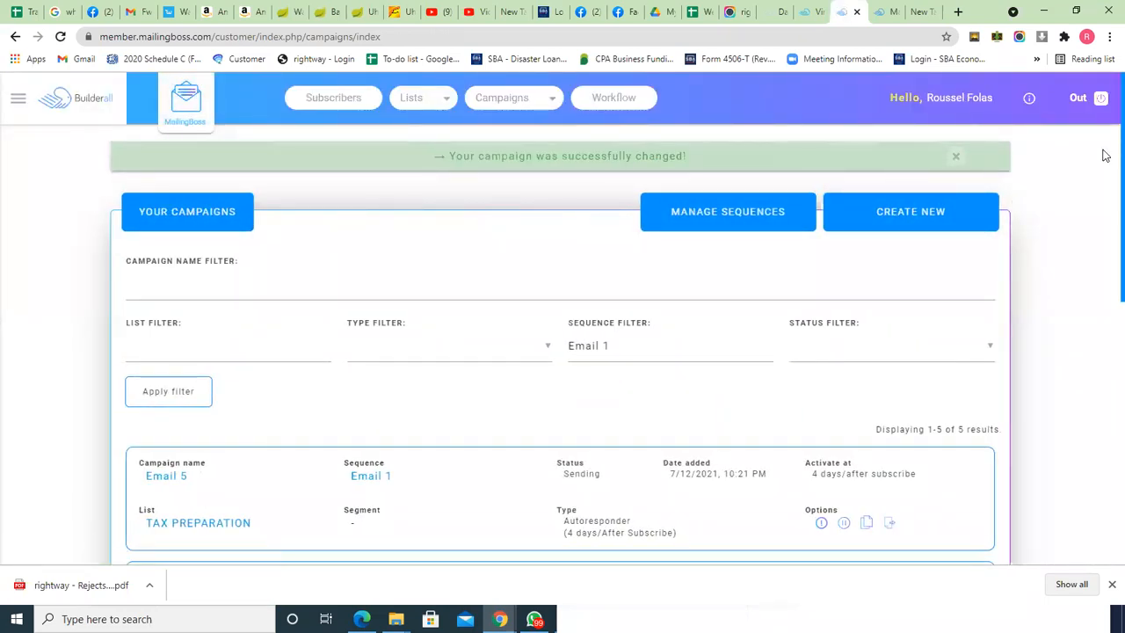
pyautogui.scroll(-3, 1104, 193)
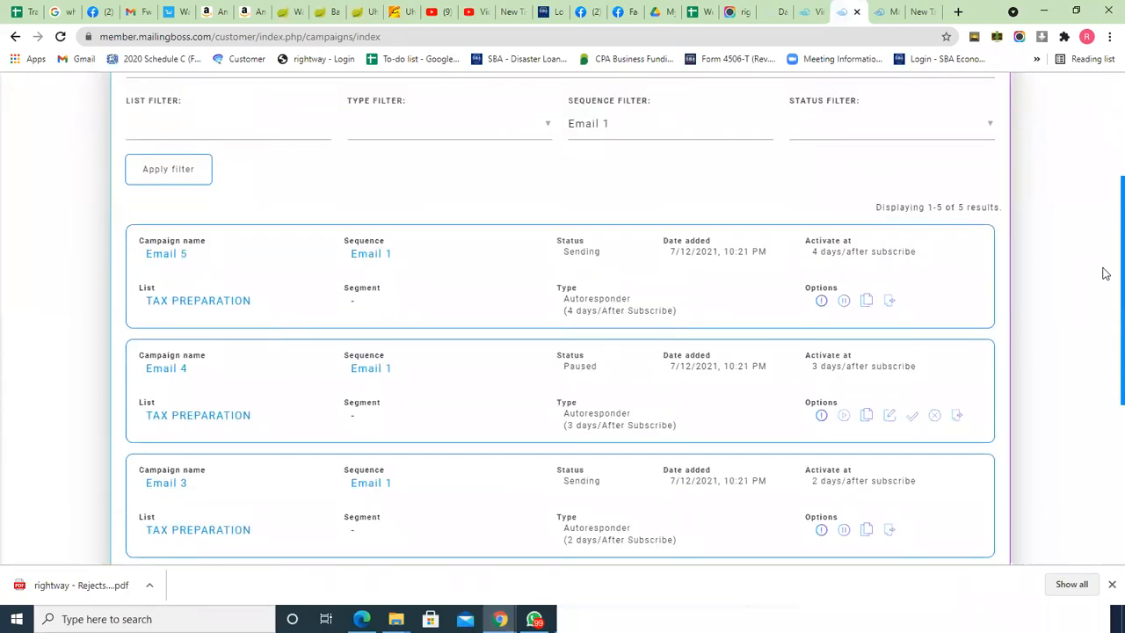
pyautogui.scroll(-1, 1105, 297)
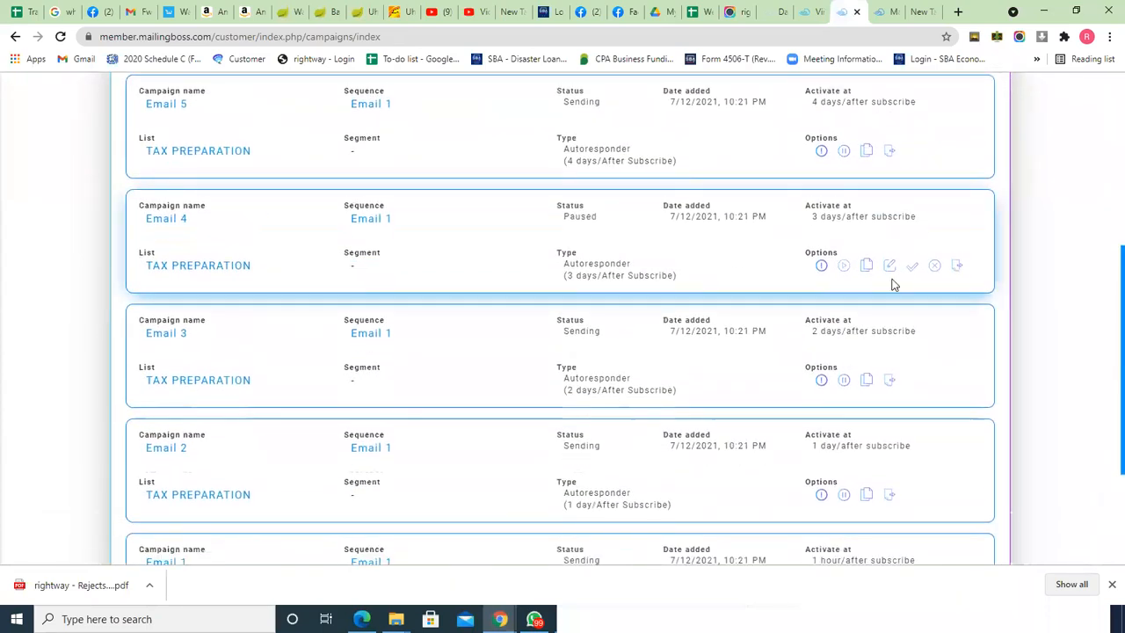
pyautogui.click(844, 267)
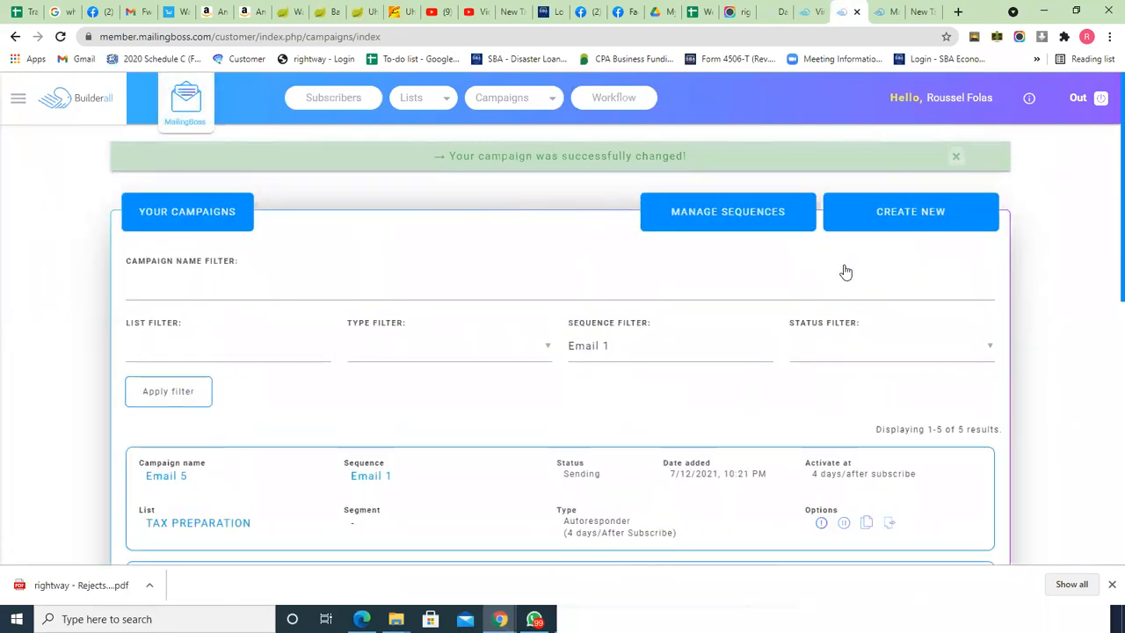
# Step: Pause sending of the Email 1 campaign and check its status in the campaign list
pyautogui.scroll(-5, 1106, 203)
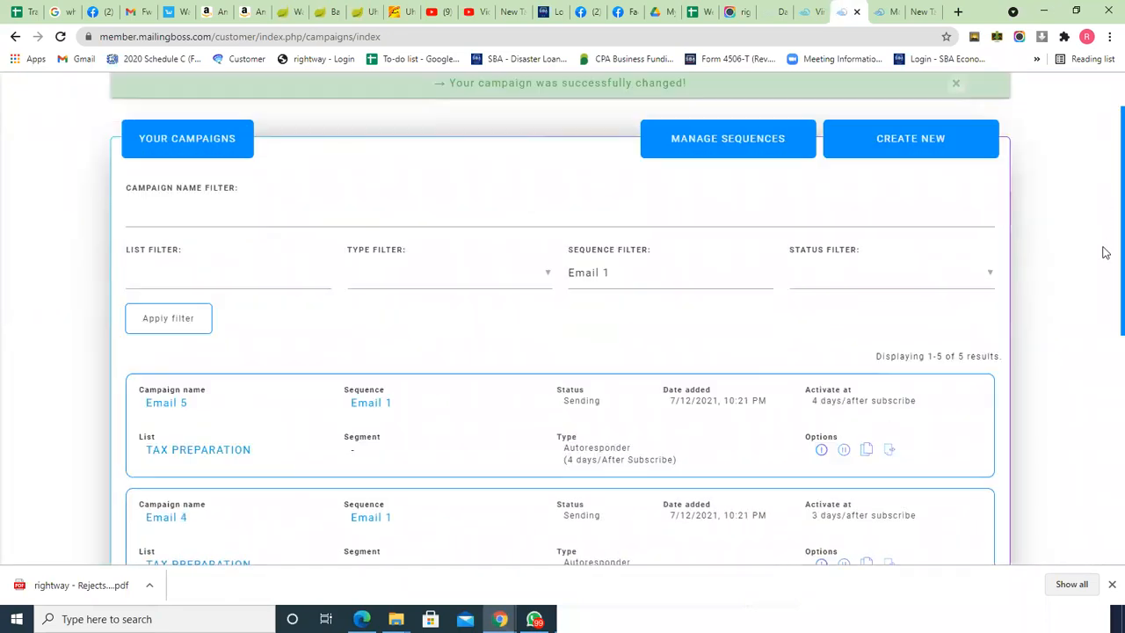
pyautogui.scroll(-2, 1105, 440)
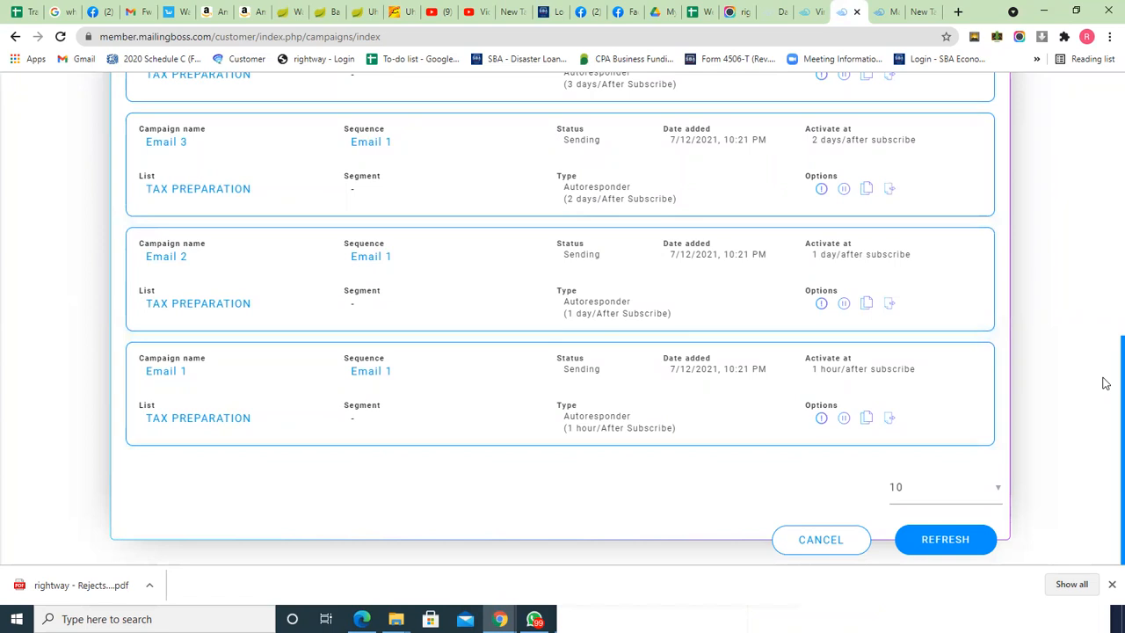
pyautogui.scroll(3, 1105, 376)
pyautogui.scroll(-1, 1102, 259)
pyautogui.scroll(-2, 1098, 378)
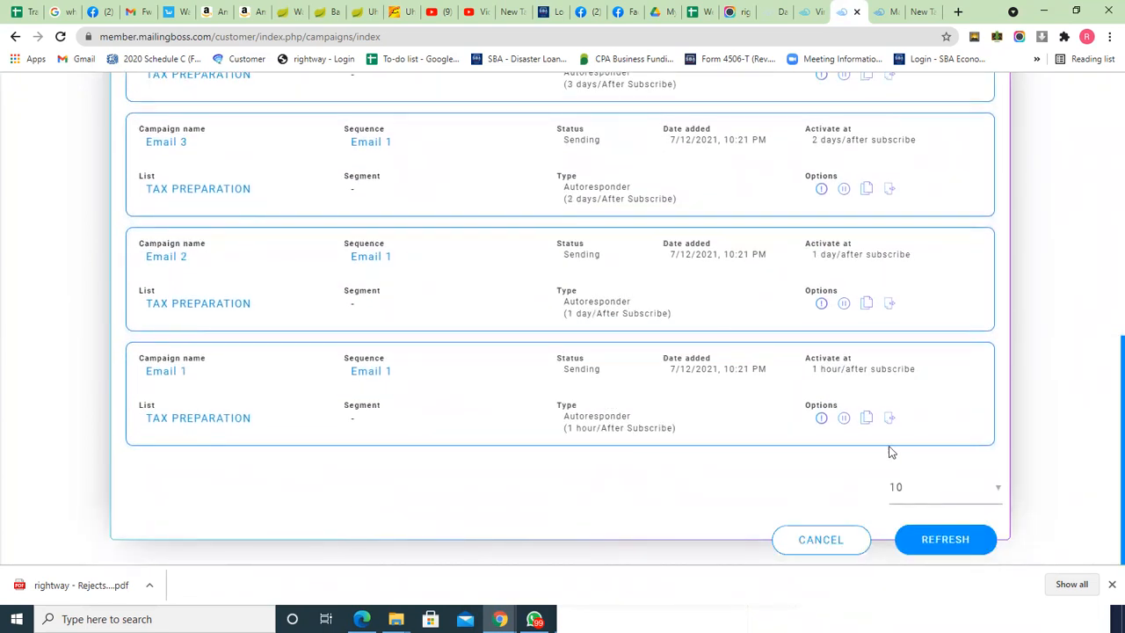
pyautogui.moveTo(566, 370); pyautogui.dragTo(596, 371)
pyautogui.click(587, 370)
pyautogui.click(844, 420)
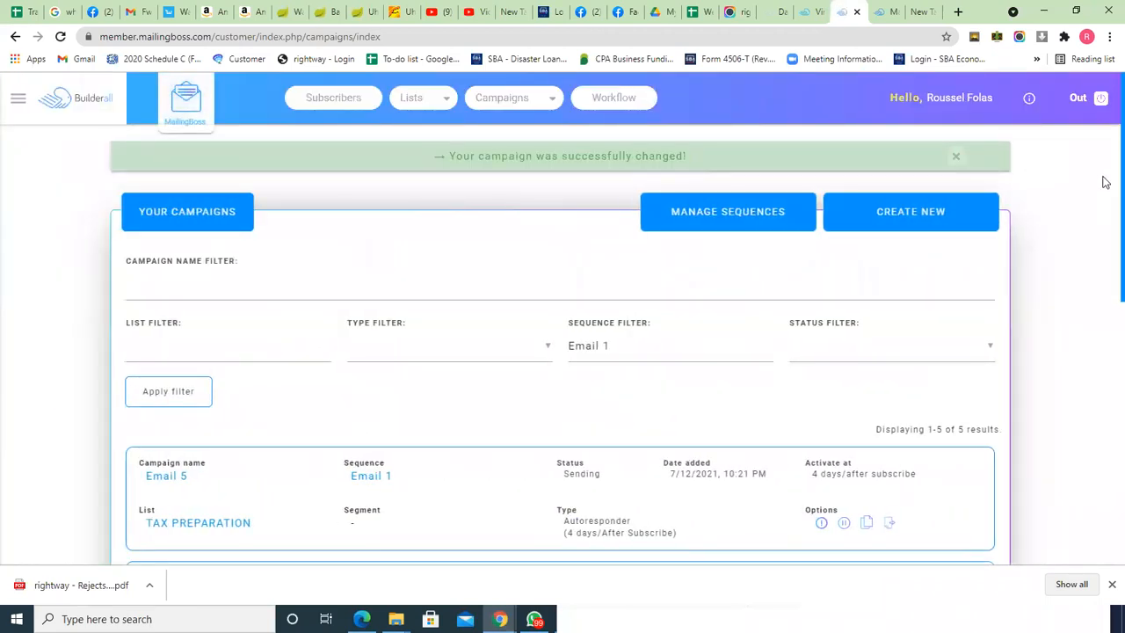
pyautogui.scroll(-6, 1106, 180)
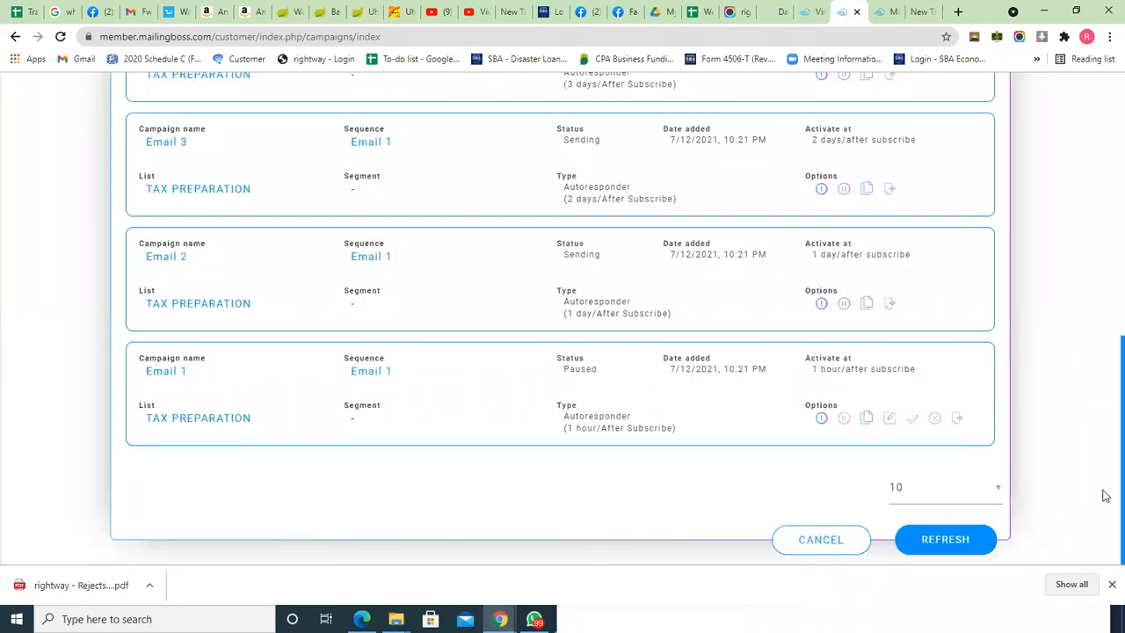
pyautogui.moveTo(563, 376); pyautogui.dragTo(602, 370)
pyautogui.click(591, 369)
# Step: Pause sending of the Email 2 and Email 3 campaigns
pyautogui.click(845, 306)
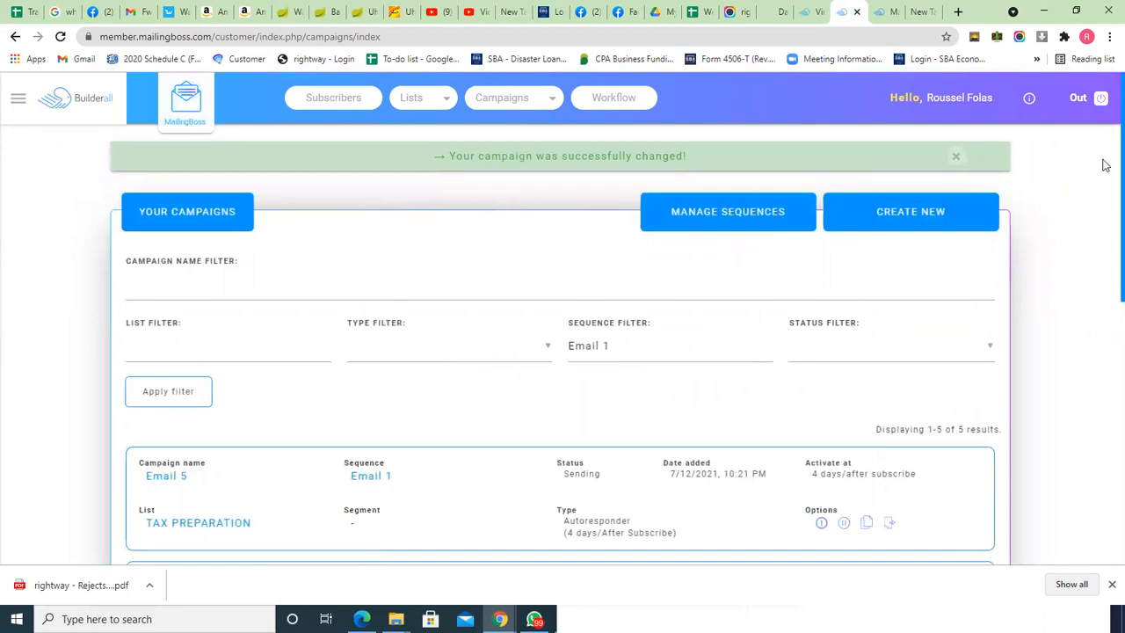
pyautogui.scroll(-6, 1106, 163)
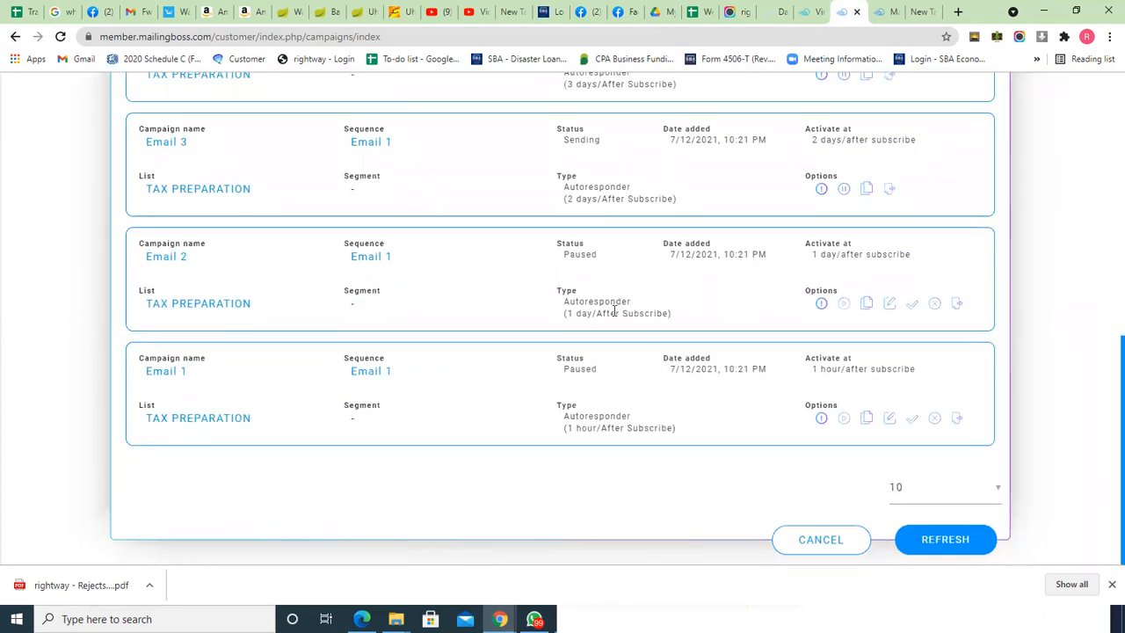
pyautogui.moveTo(565, 254); pyautogui.dragTo(593, 254)
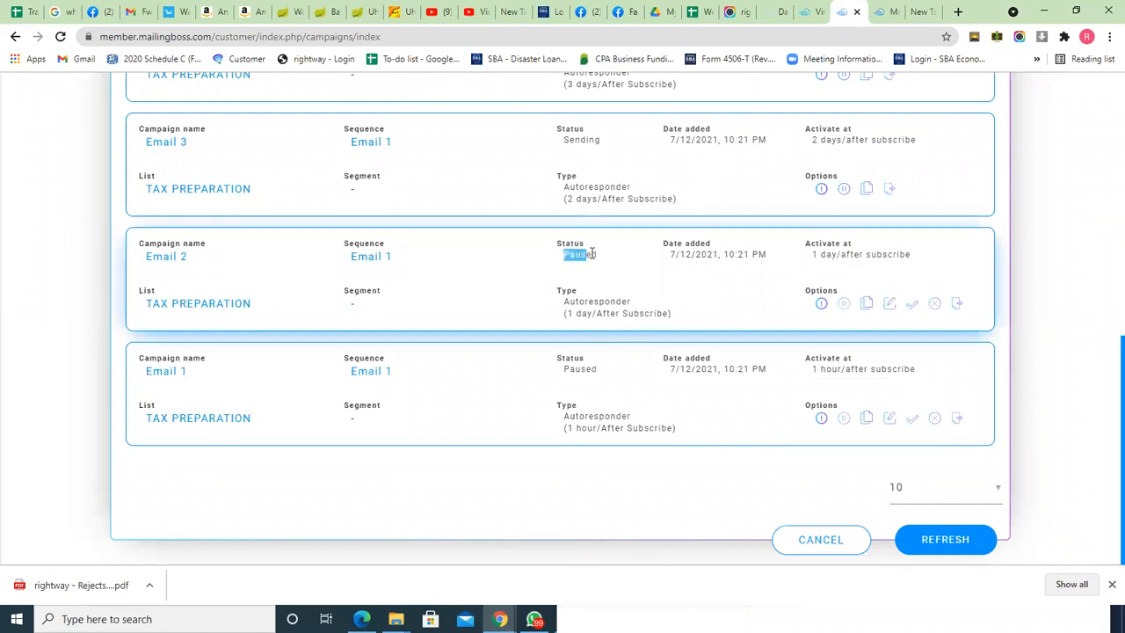
pyautogui.click(845, 191)
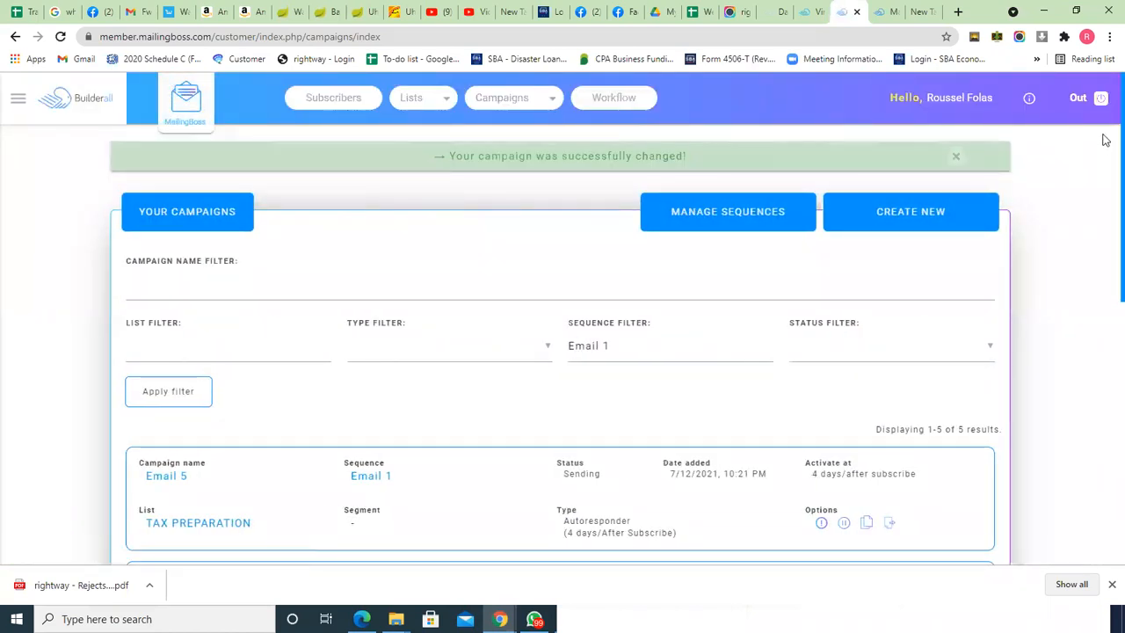
pyautogui.scroll(-6, 1104, 342)
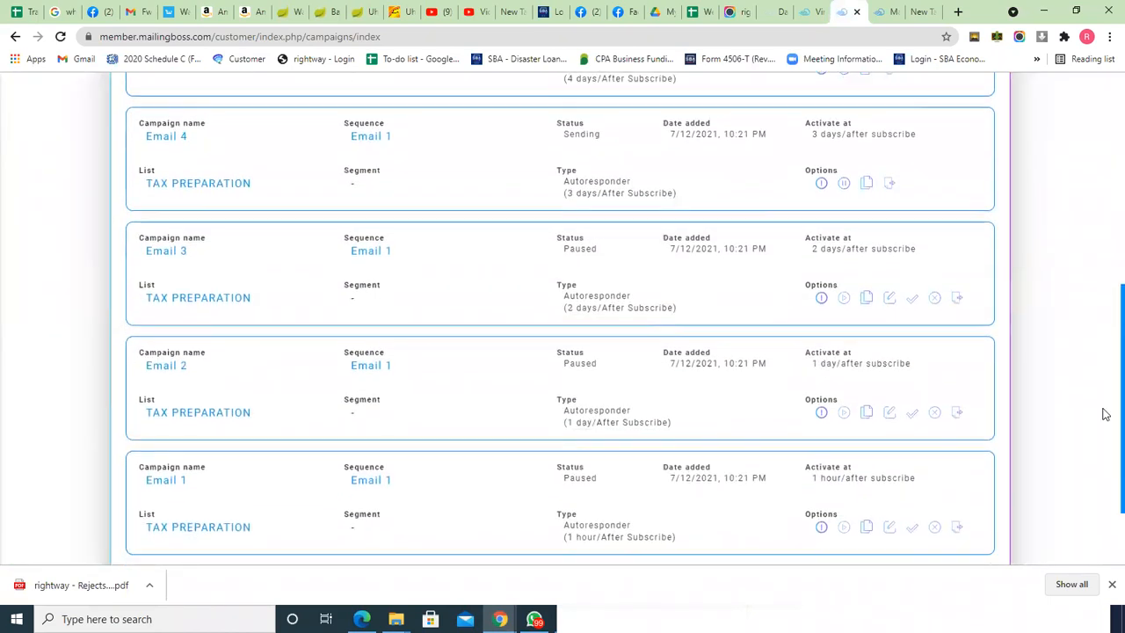
# Step: Pause sending of the Email 4 and Email 5 campaigns and recheck the status of the whole sequence
pyautogui.scroll(1, 1105, 372)
pyautogui.scroll(3, 1106, 371)
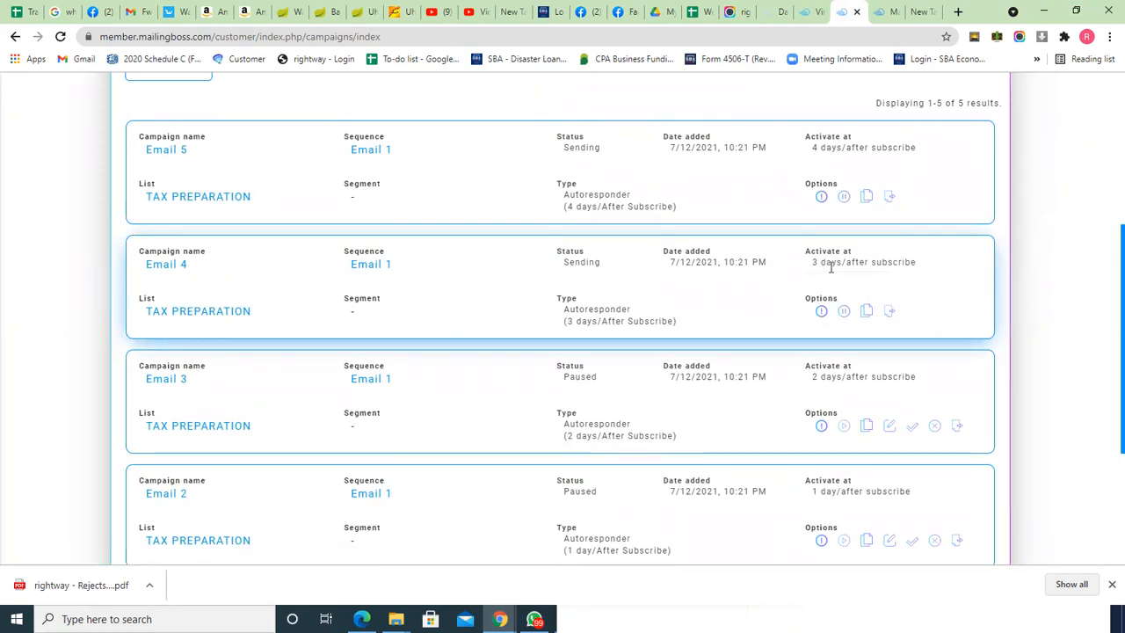
pyautogui.click(844, 313)
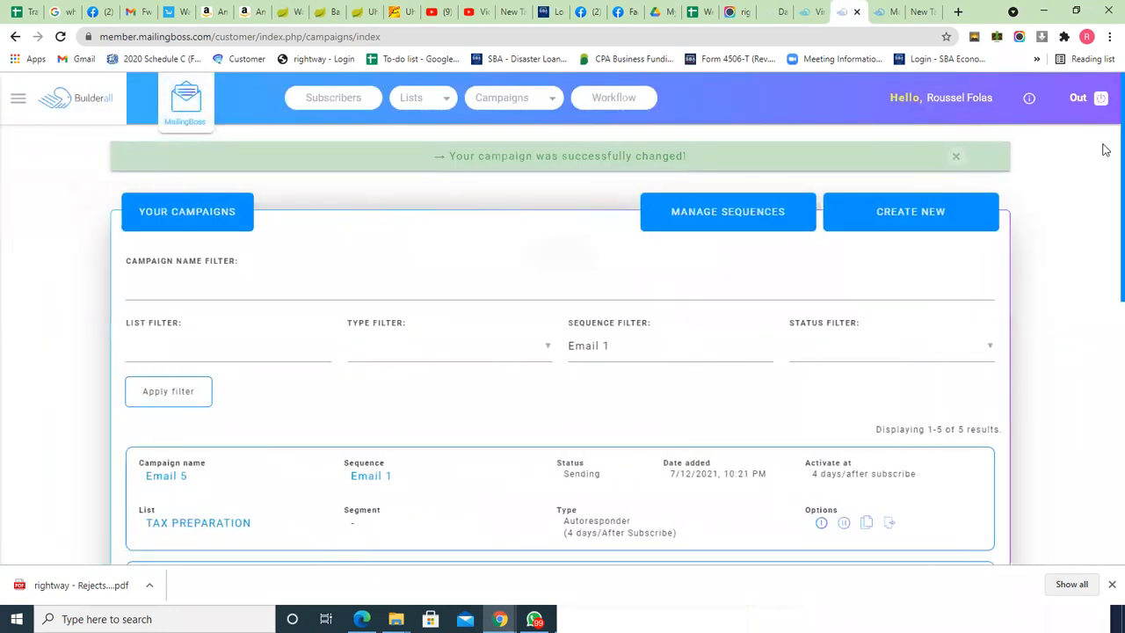
pyautogui.scroll(-5, 1105, 202)
pyautogui.scroll(-4, 1105, 193)
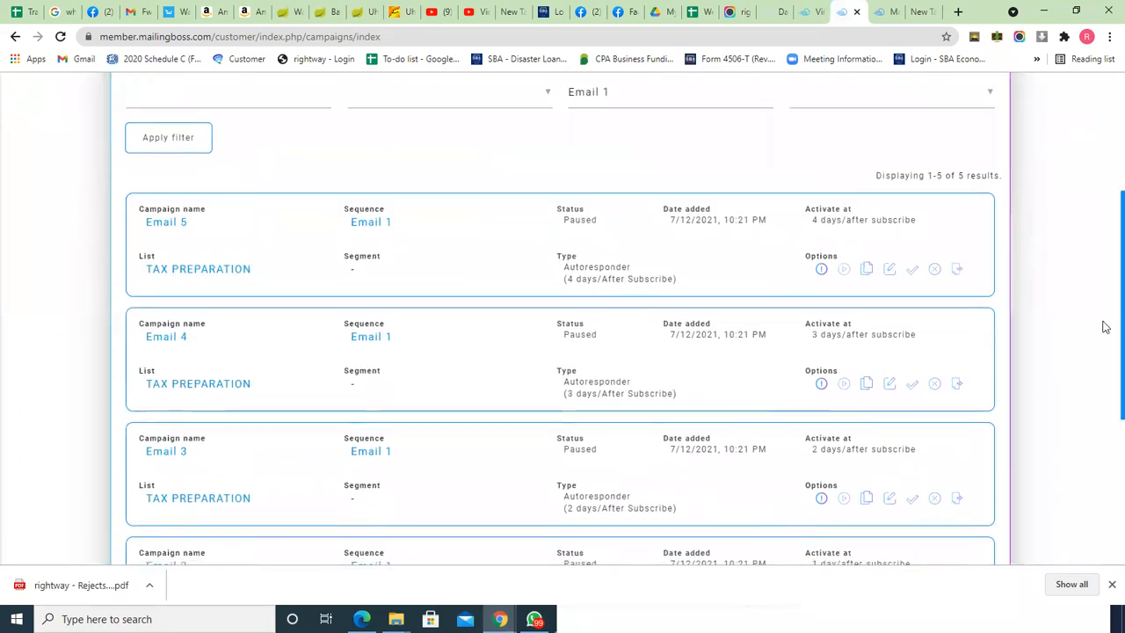
pyautogui.scroll(-3, 1106, 383)
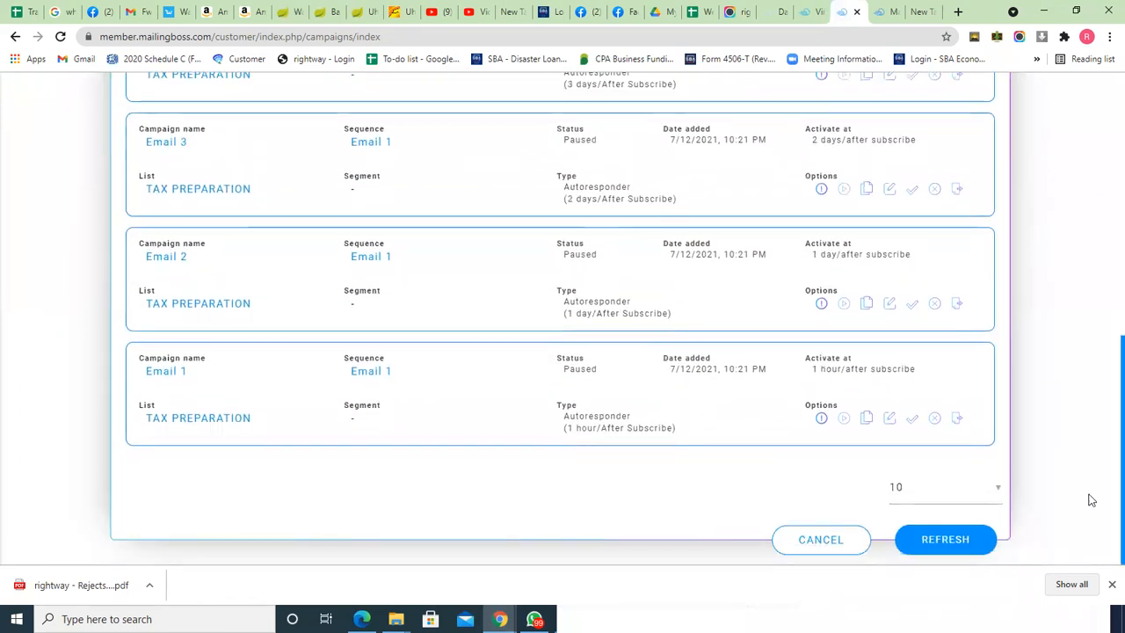
pyautogui.scroll(4, 1097, 390)
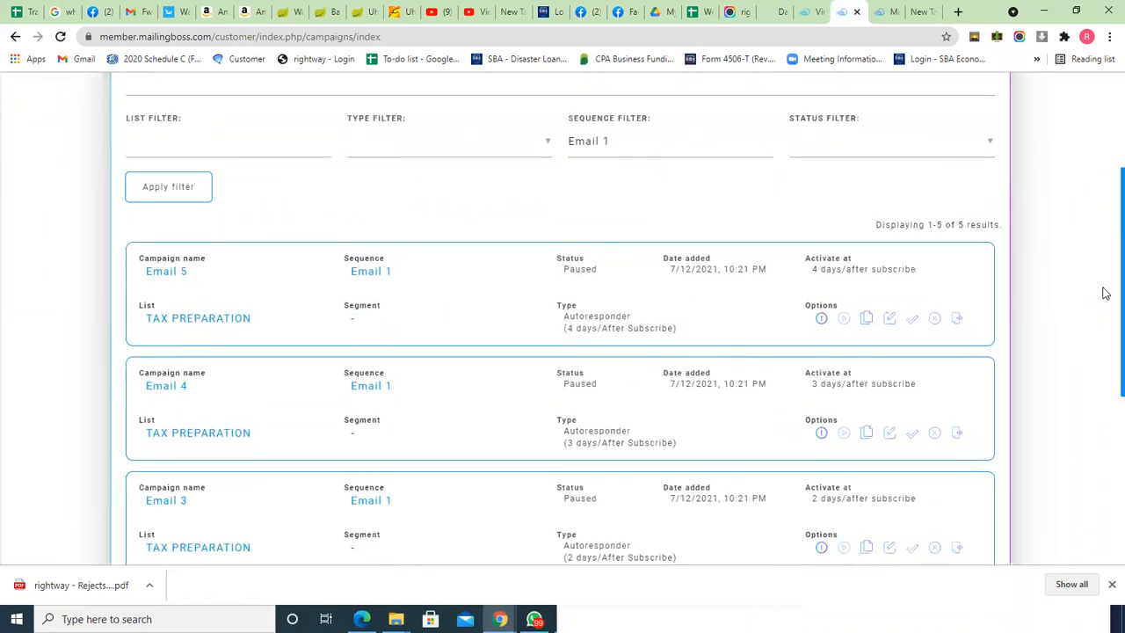
pyautogui.scroll(3, 1101, 246)
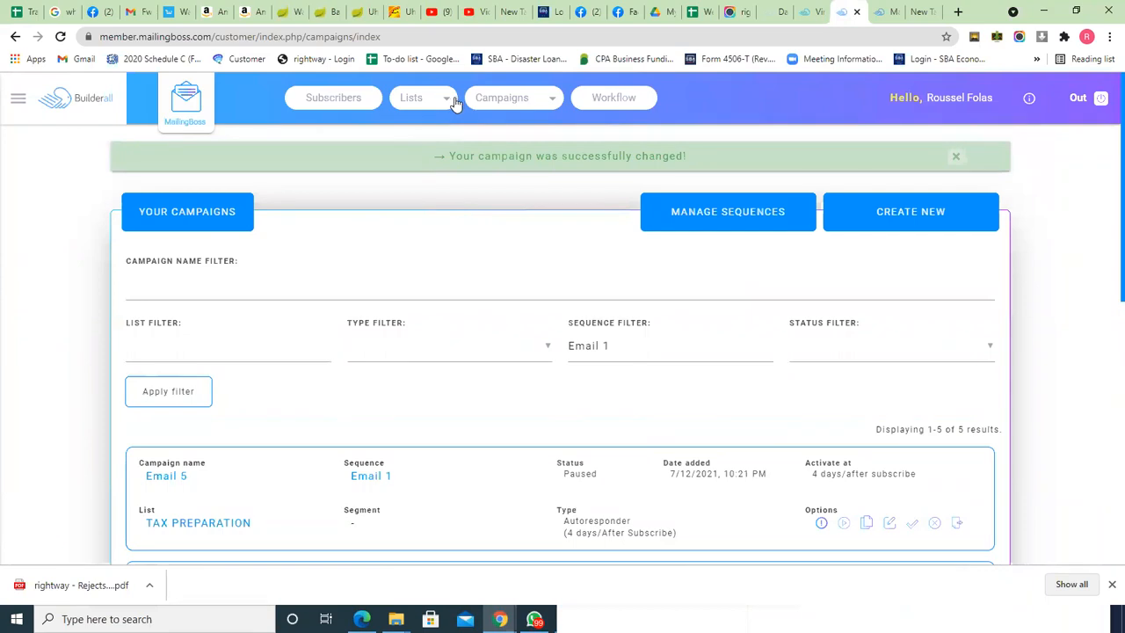
# Step: List all email campaigns without the sequence filter, and close the MailingBoss browser tab
pyautogui.moveTo(488, 100)
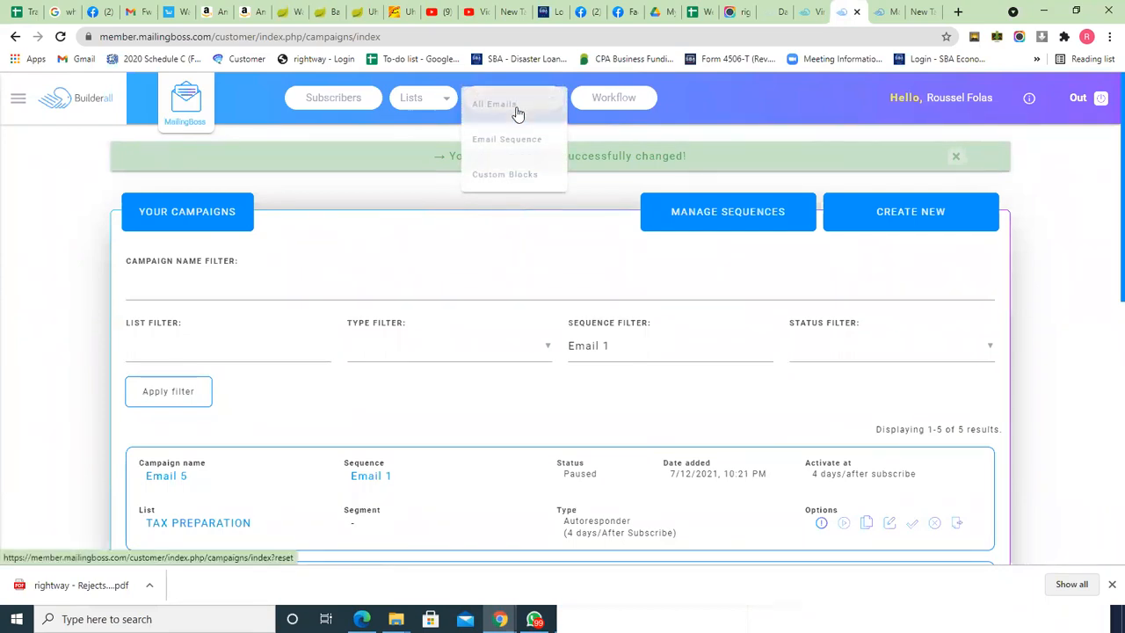
pyautogui.click(518, 115)
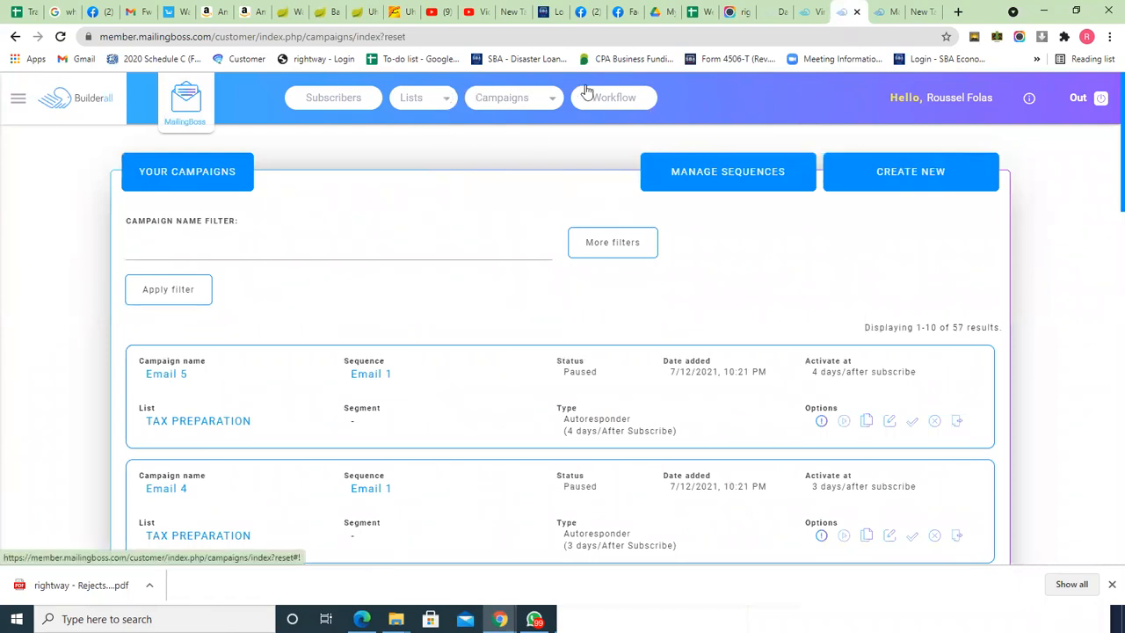
pyautogui.click(855, 13)
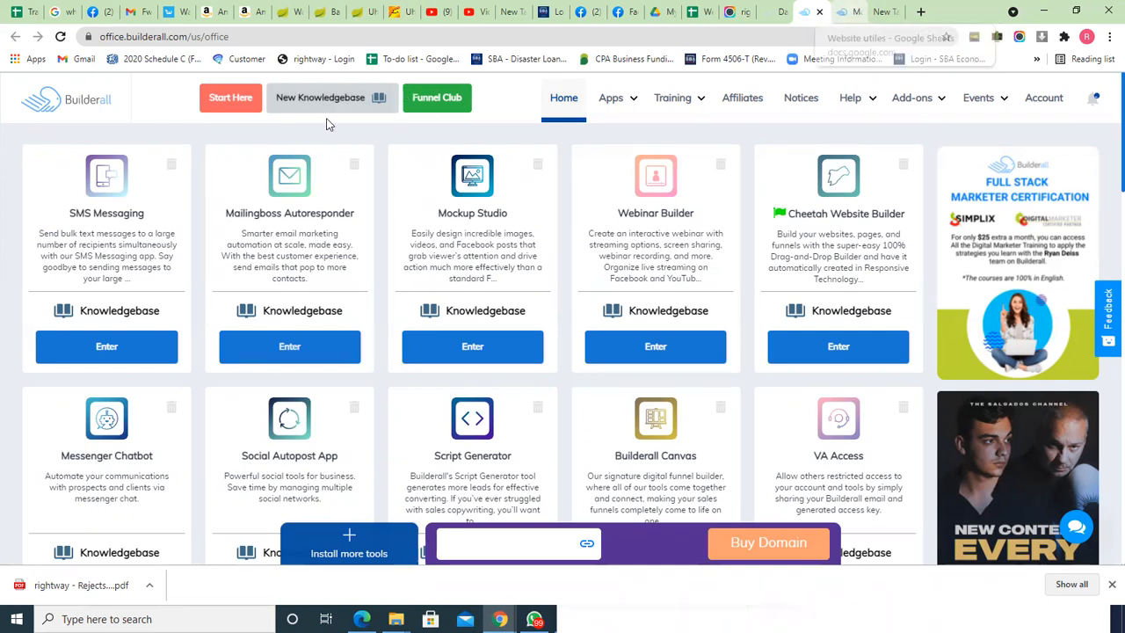
# Step: Reopen Mailingboss Autoresponder from the Builderall home page and look through the list of email sequences
pyautogui.click(280, 345)
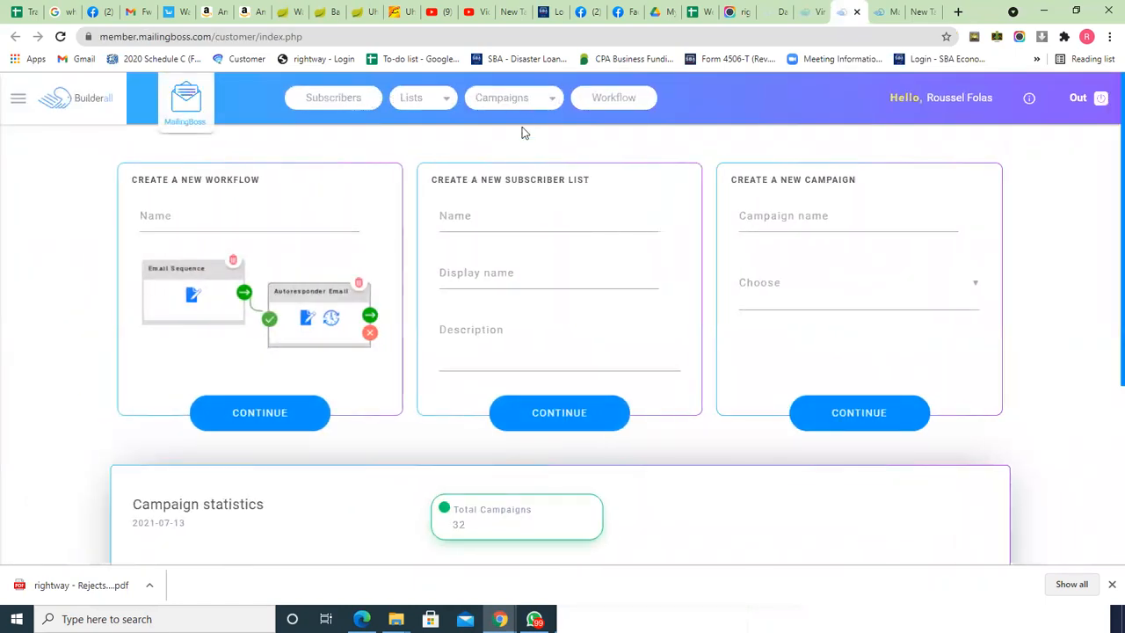
pyautogui.moveTo(521, 105)
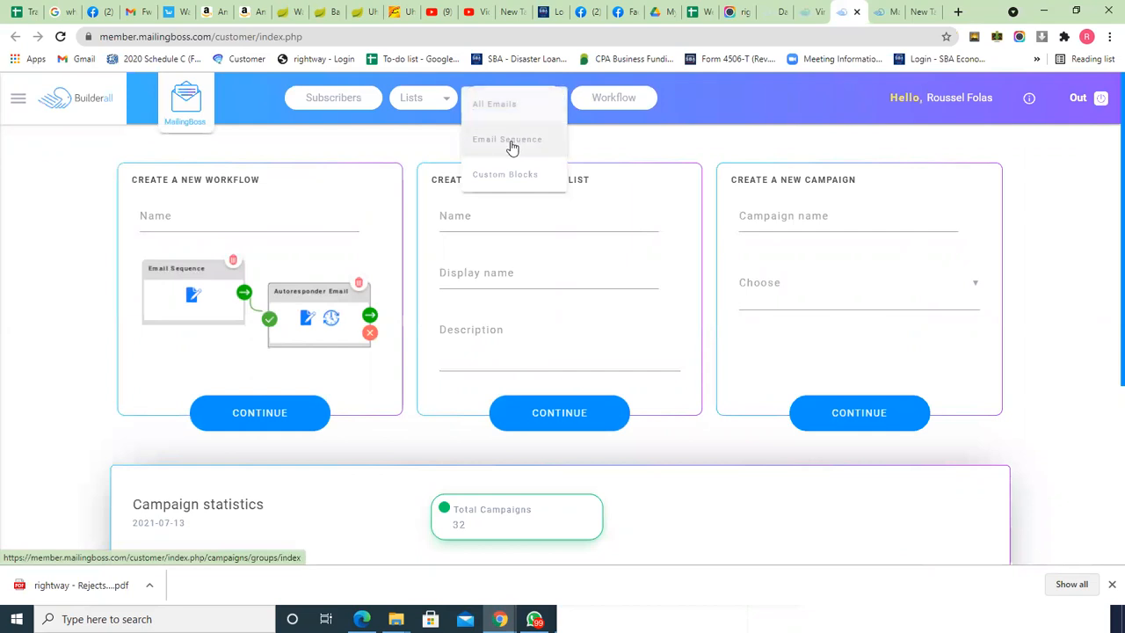
pyautogui.click(511, 143)
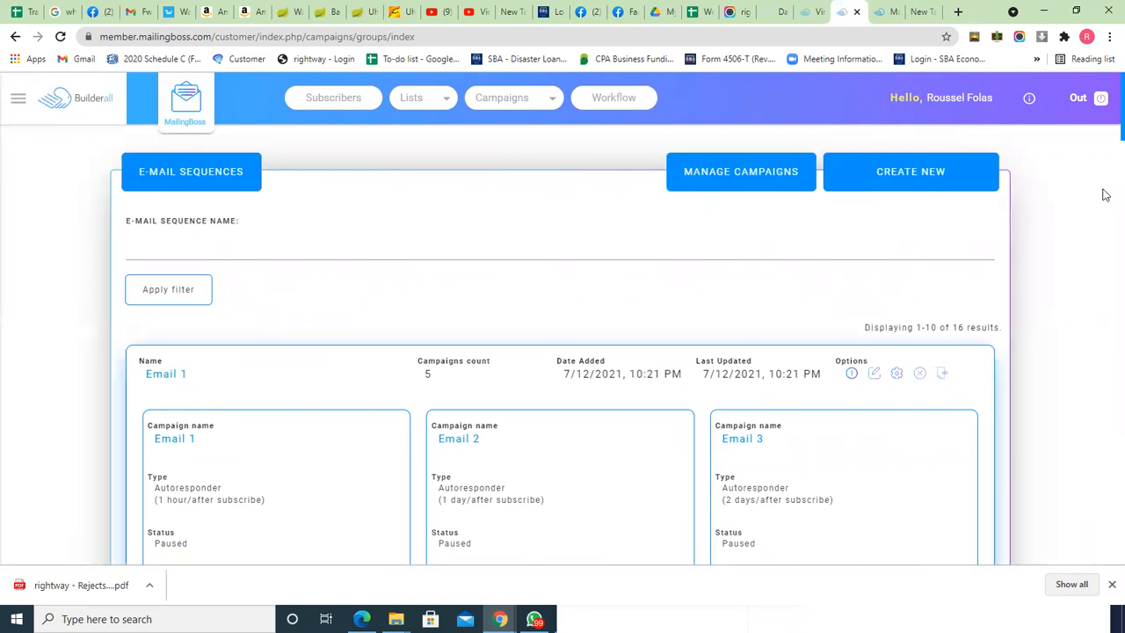
pyautogui.scroll(-6, 1105, 135)
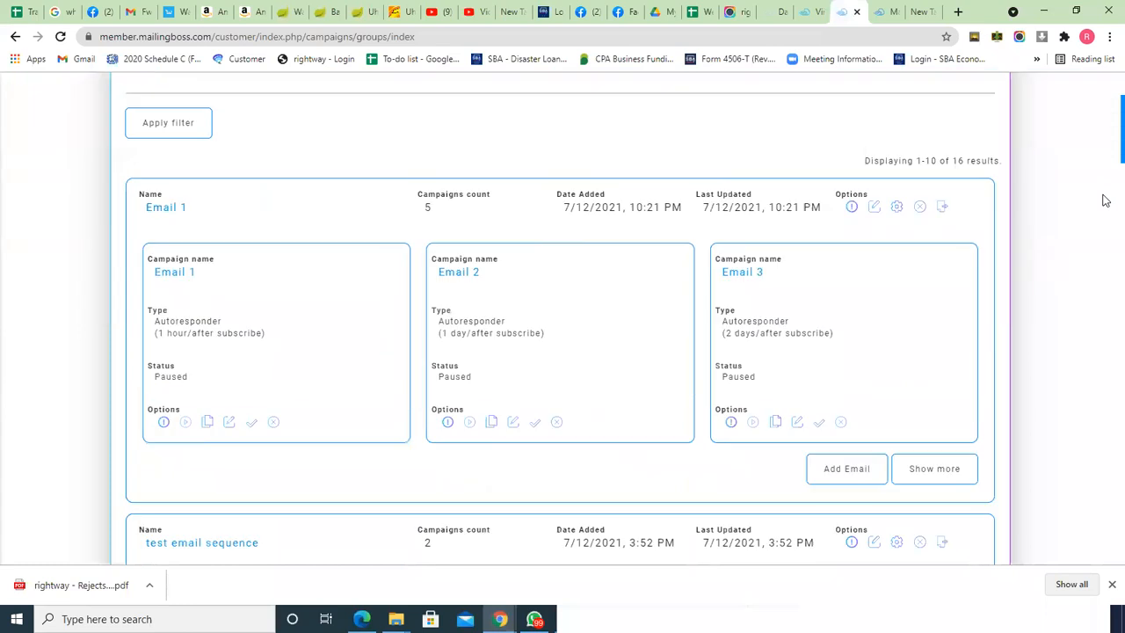
pyautogui.scroll(2, 1105, 185)
pyautogui.scroll(2, 1105, 186)
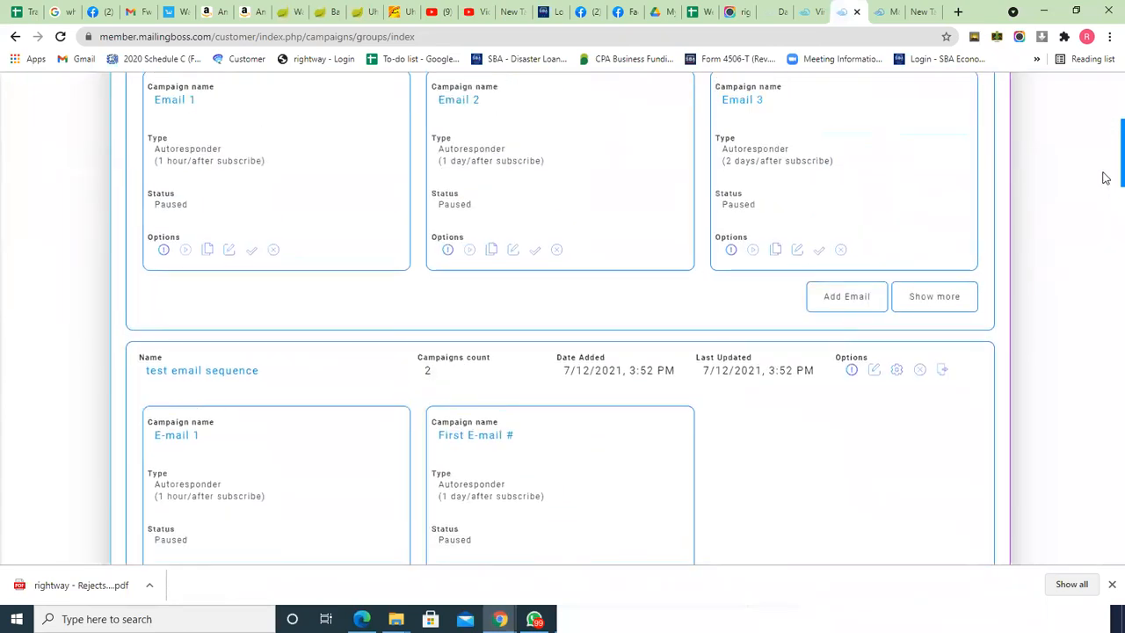
pyautogui.scroll(1, 1106, 175)
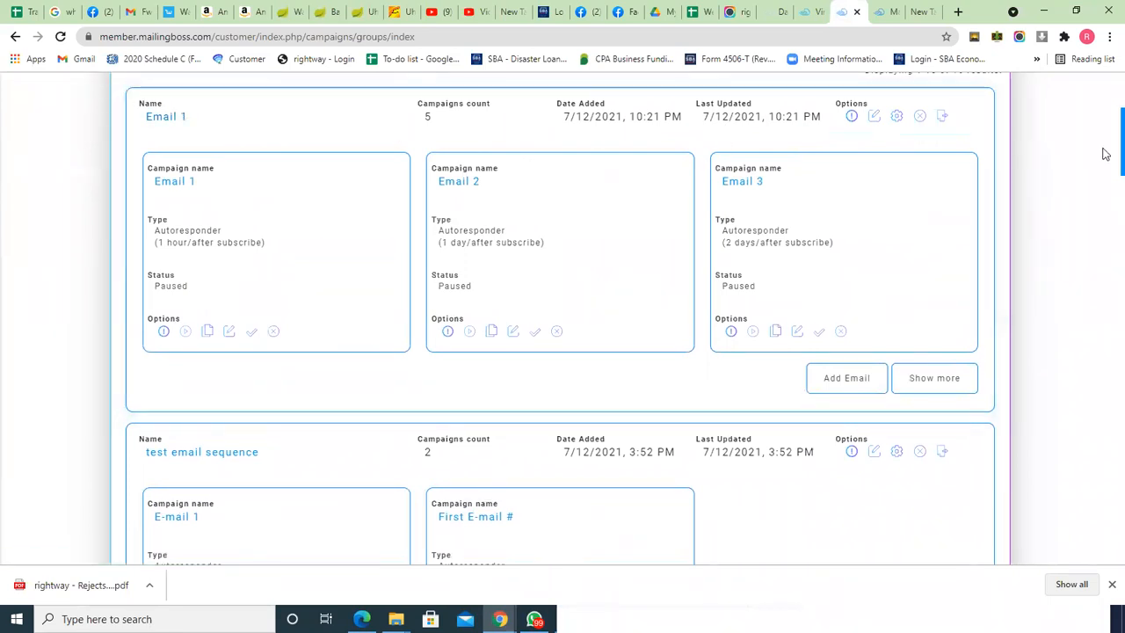
pyautogui.scroll(1, 1106, 145)
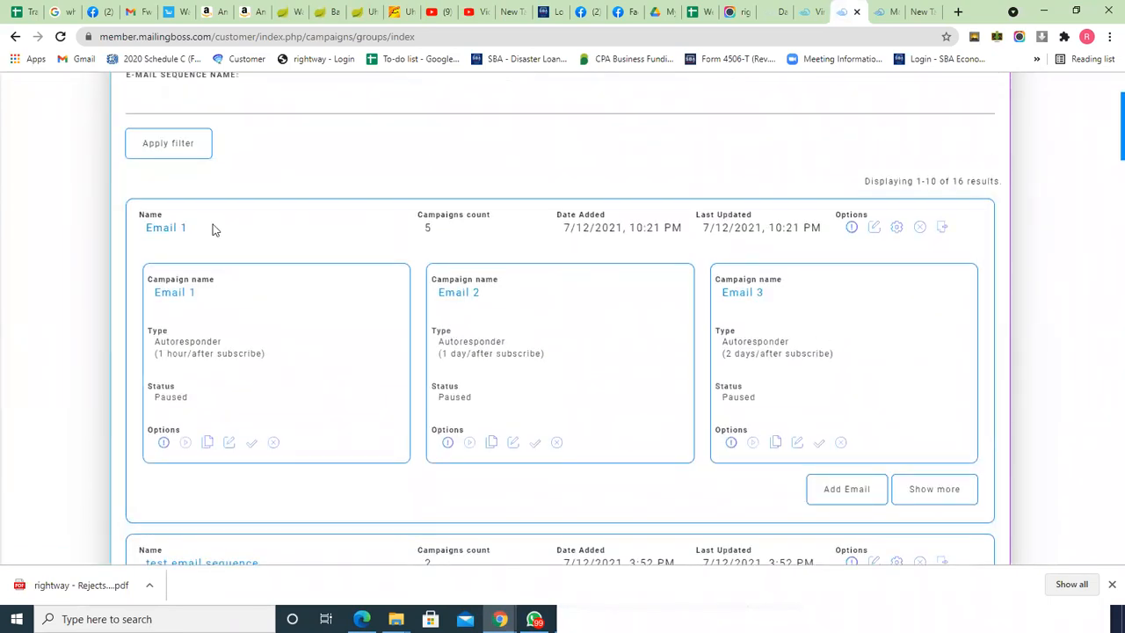
# Step: Open the Email 1 sequence and bring up its Welcome Message in the editor
pyautogui.click(167, 227)
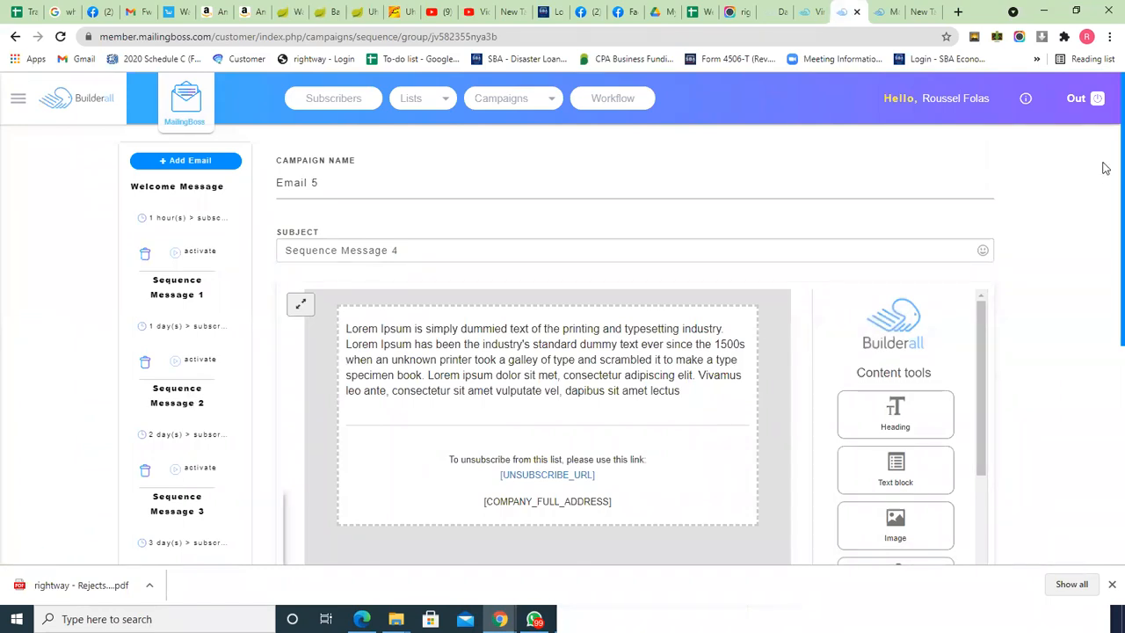
pyautogui.scroll(-1, 1105, 196)
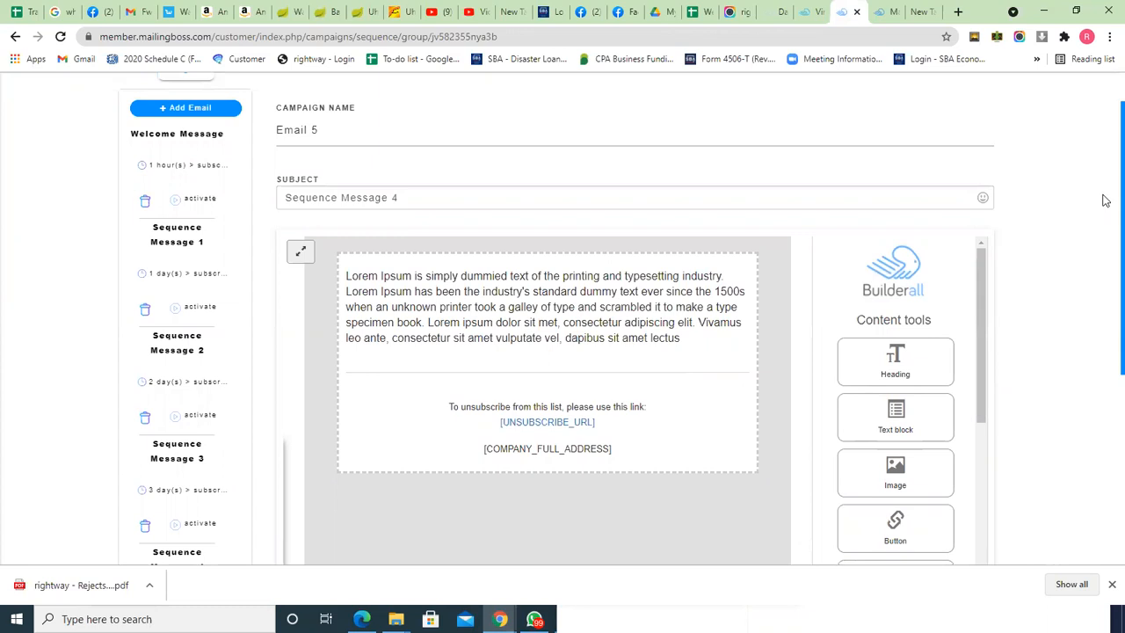
pyautogui.scroll(-4, 1103, 229)
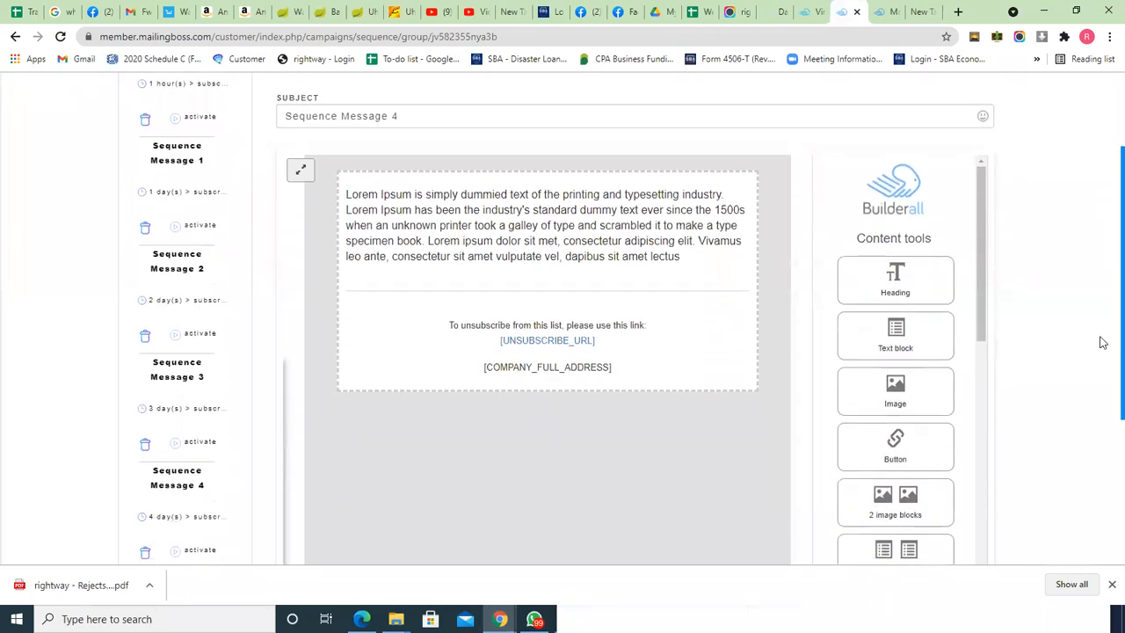
pyautogui.scroll(4, 1099, 366)
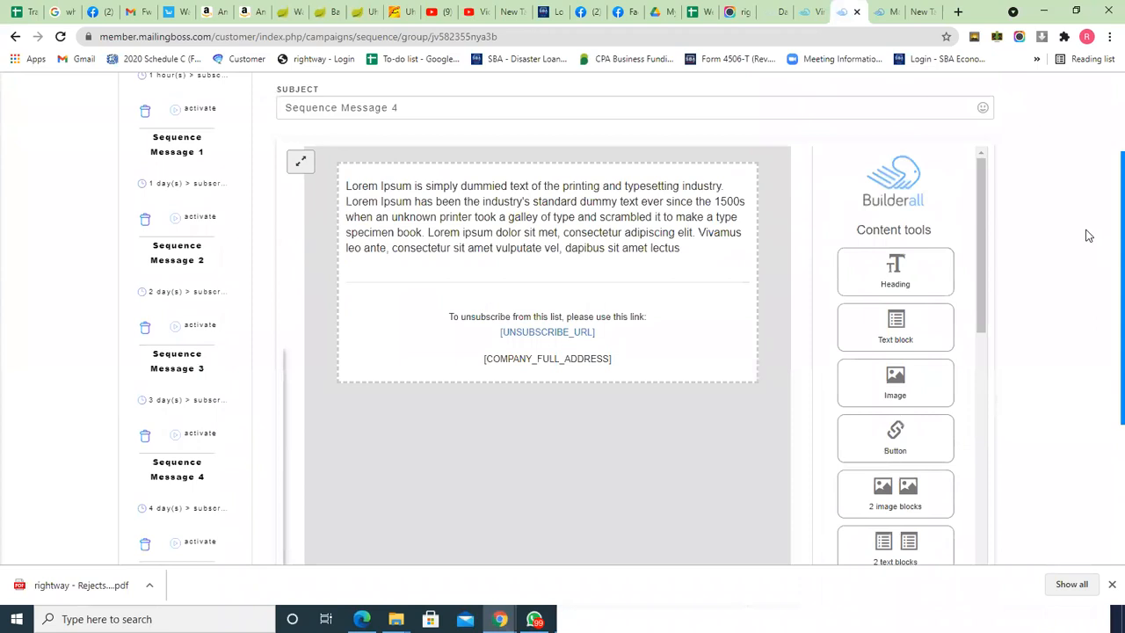
pyautogui.scroll(1, 1077, 183)
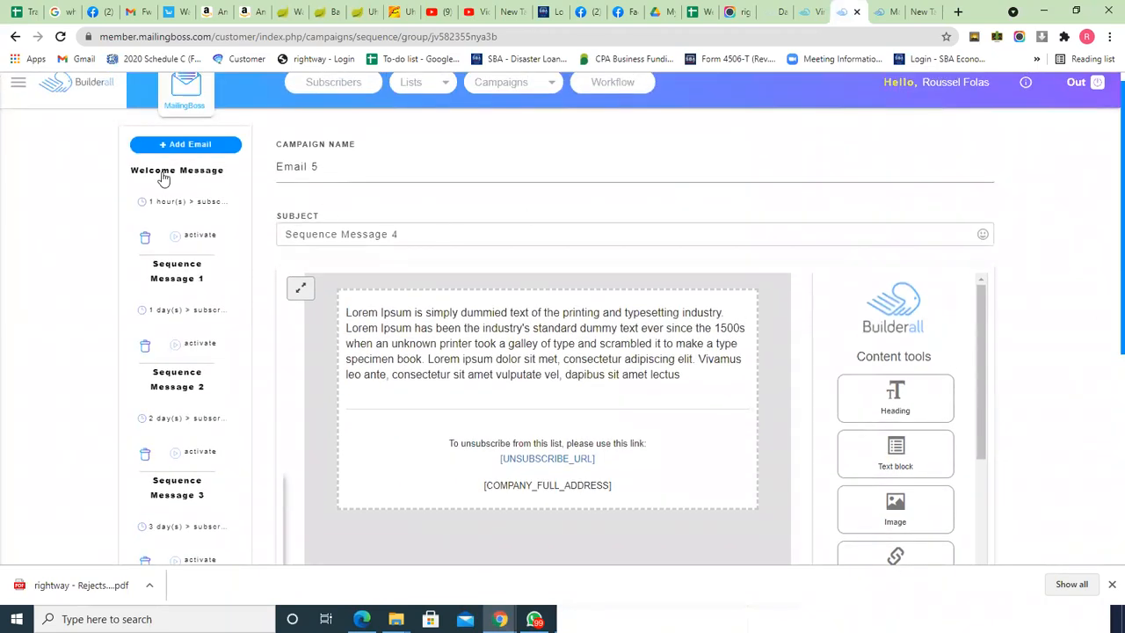
pyautogui.click(174, 177)
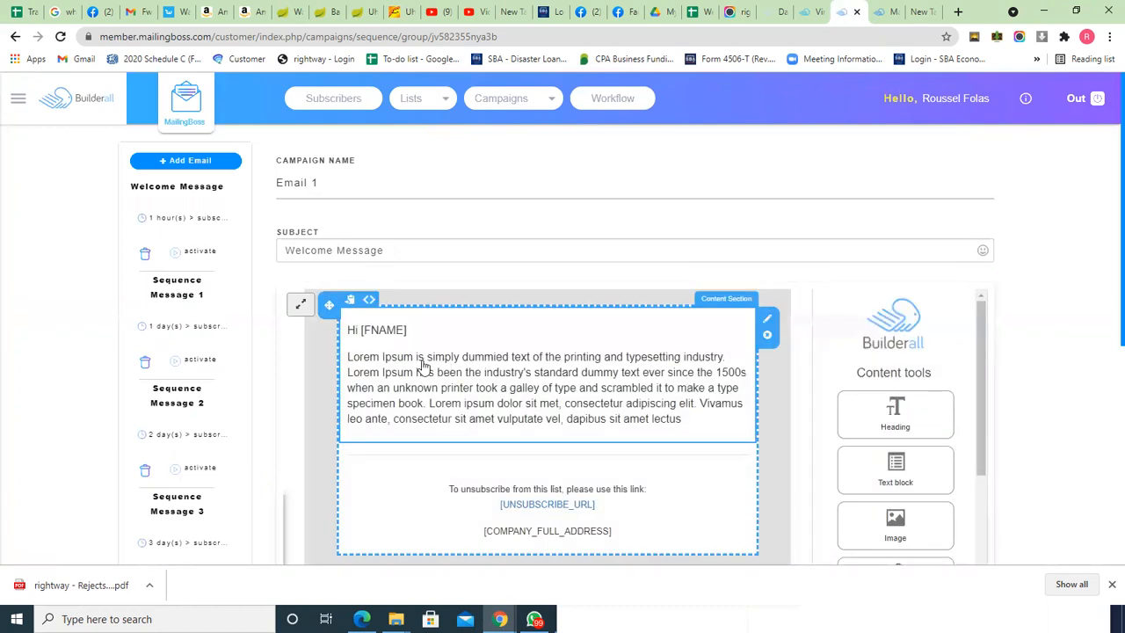
# Step: Copy the entire body text of the Welcome Message and clear it from the content section
pyautogui.click(422, 367)
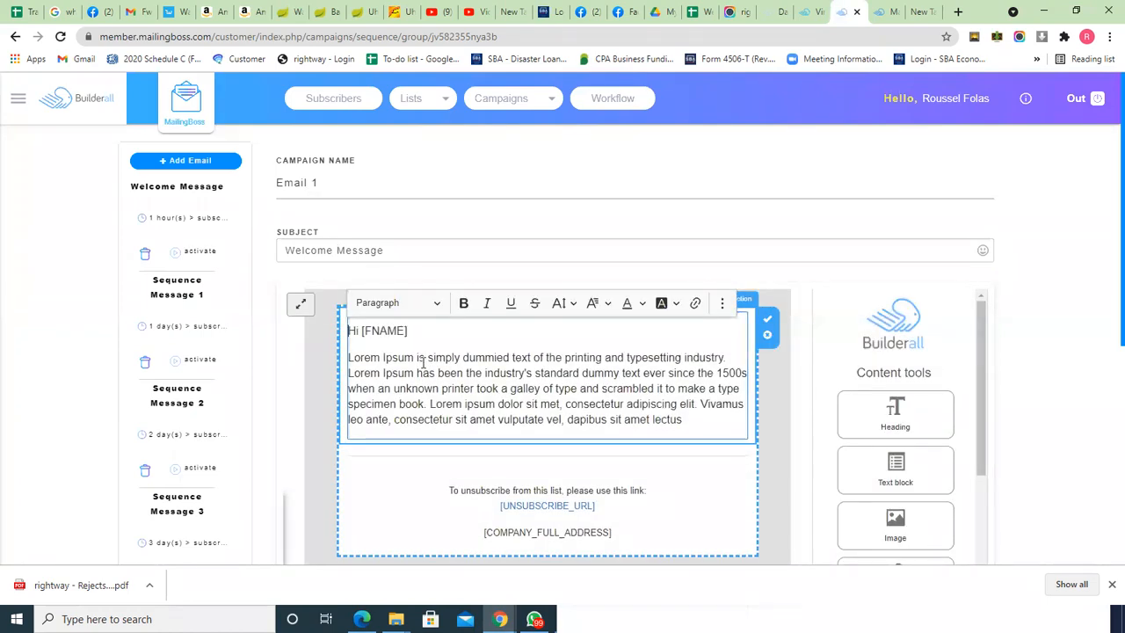
pyautogui.hotkey('shift', 'End')
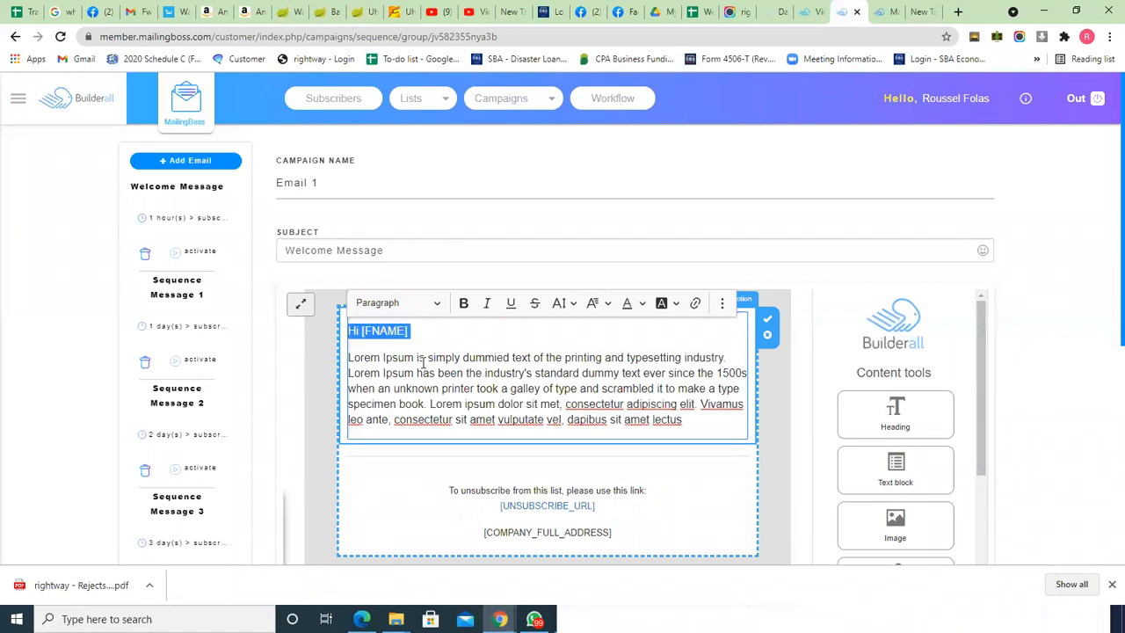
pyautogui.hotkey('shift', 'Down')
pyautogui.hotkey('shift', 'Down')
pyautogui.hotkey('shift', 'Down')
pyautogui.hotkey('shift', 'Down')
pyautogui.hotkey('shift', 'Down')
pyautogui.press('Down')
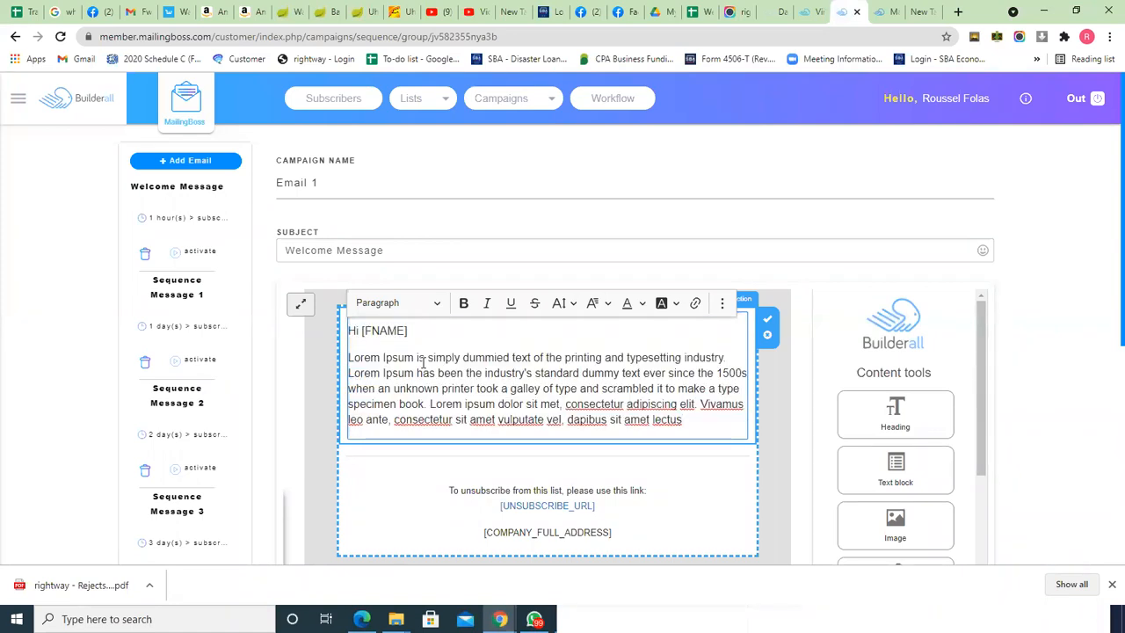
pyautogui.hotkey('ctrl', 'a')
pyautogui.hotkey('ctrl', 'c')
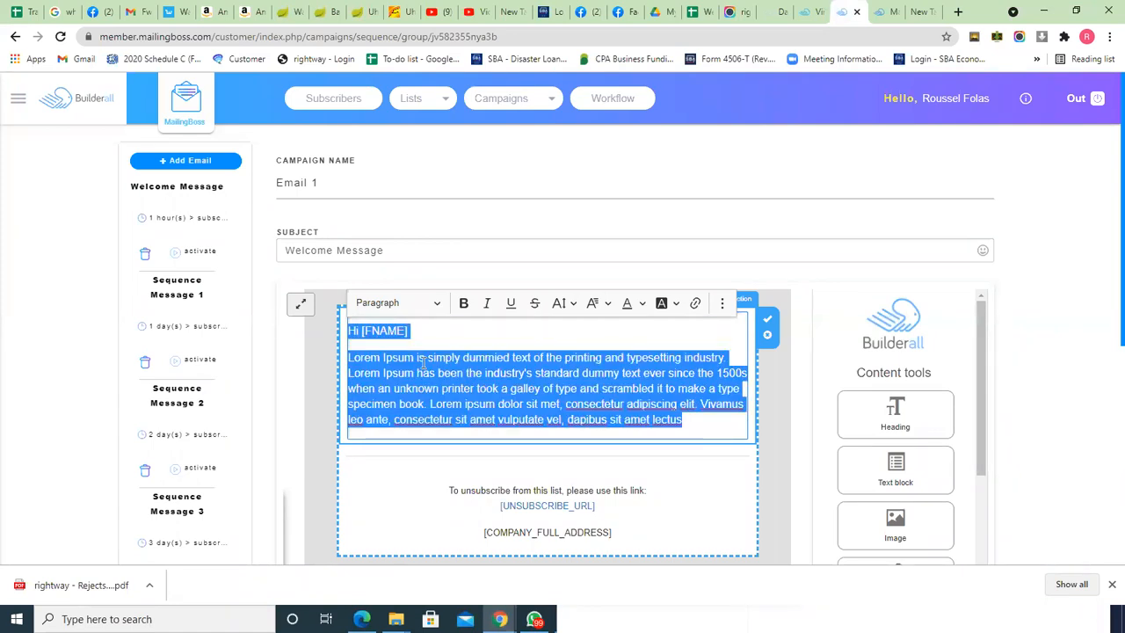
pyautogui.press('BackSpace')
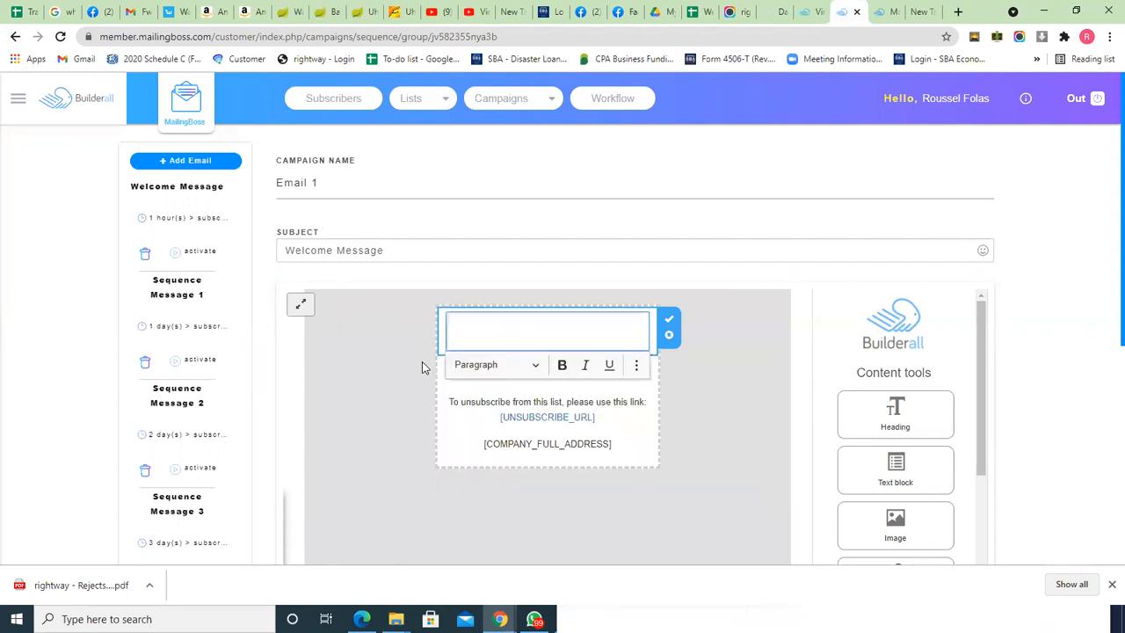
# Step: Write the lines HFJRHURFHJRJHRF, GYEDHDHD and EDYYU in the empty body and paste the copied greeting and paragraph below them
pyautogui.write('HFJRHURFHJRJHRF')
pyautogui.press('Return')
pyautogui.write('GYEDHDHD')
pyautogui.press('Return')
pyautogui.press('Return')
pyautogui.write('EDYYU')
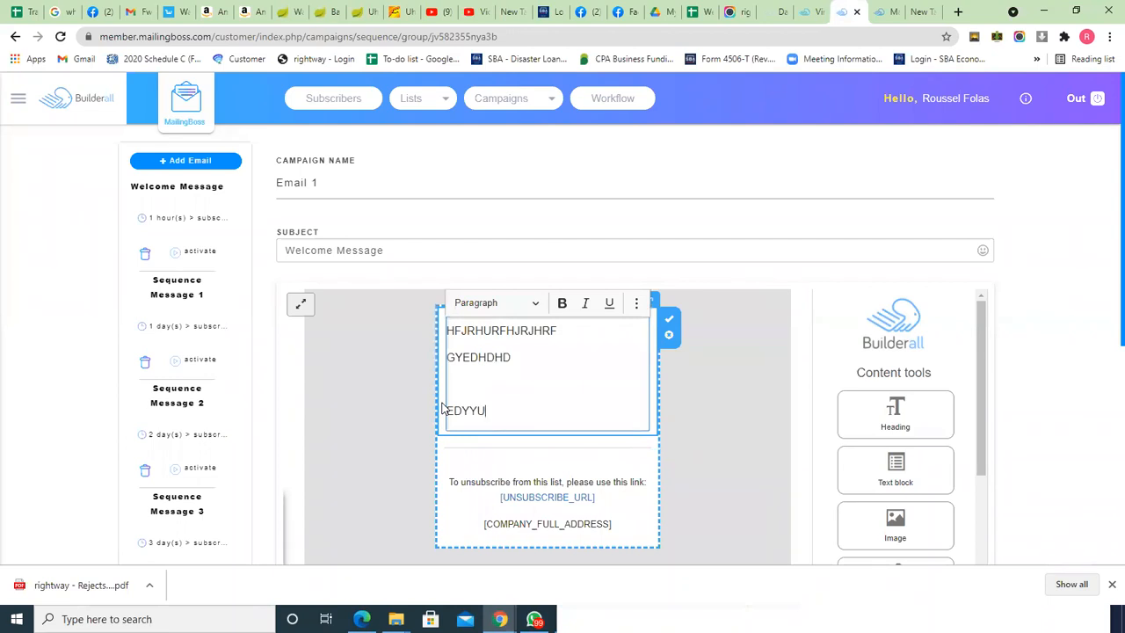
pyautogui.press('Return')
pyautogui.press('Return')
pyautogui.hotkey('ctrl', 'v')
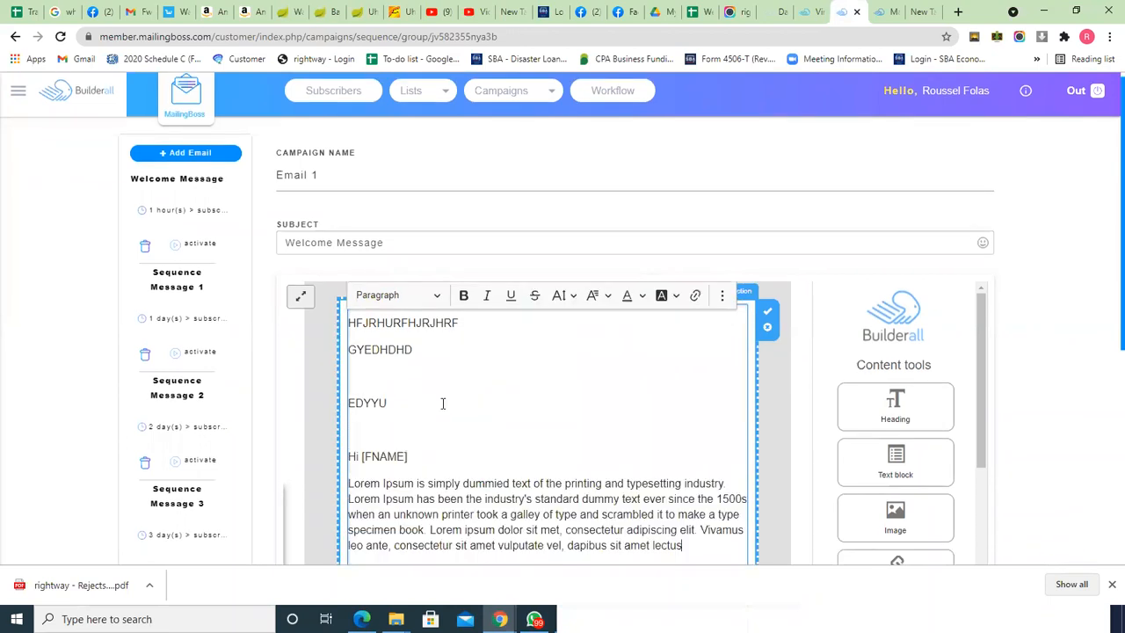
# Step: Add two blank lines after the Welcome Message's last paragraph and save the email
pyautogui.click(1106, 234)
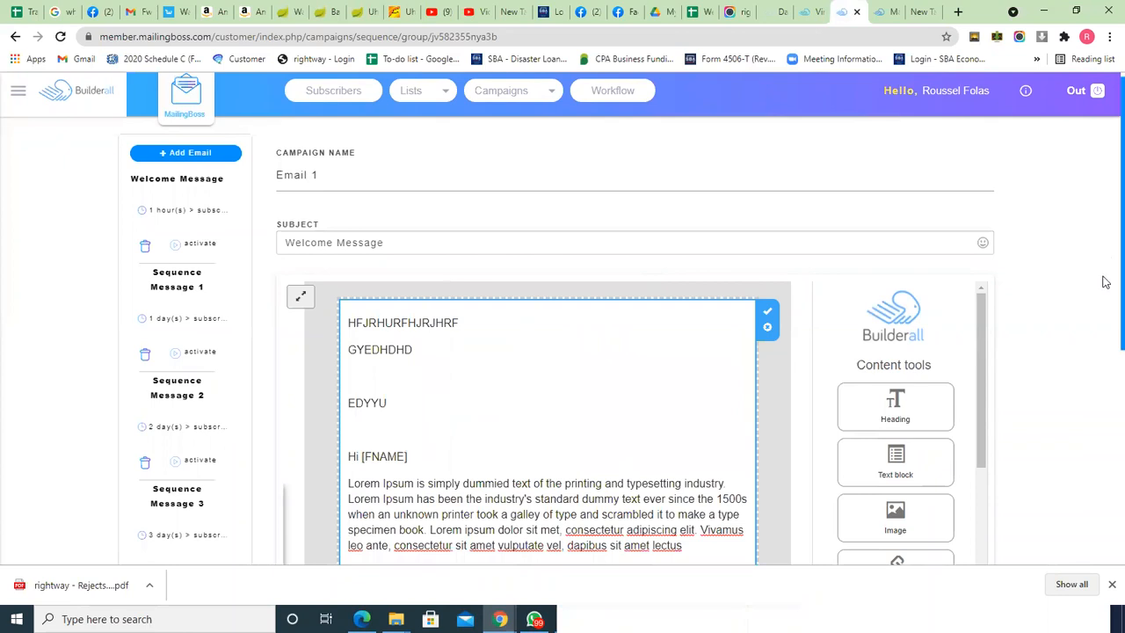
pyautogui.scroll(-2, 1106, 340)
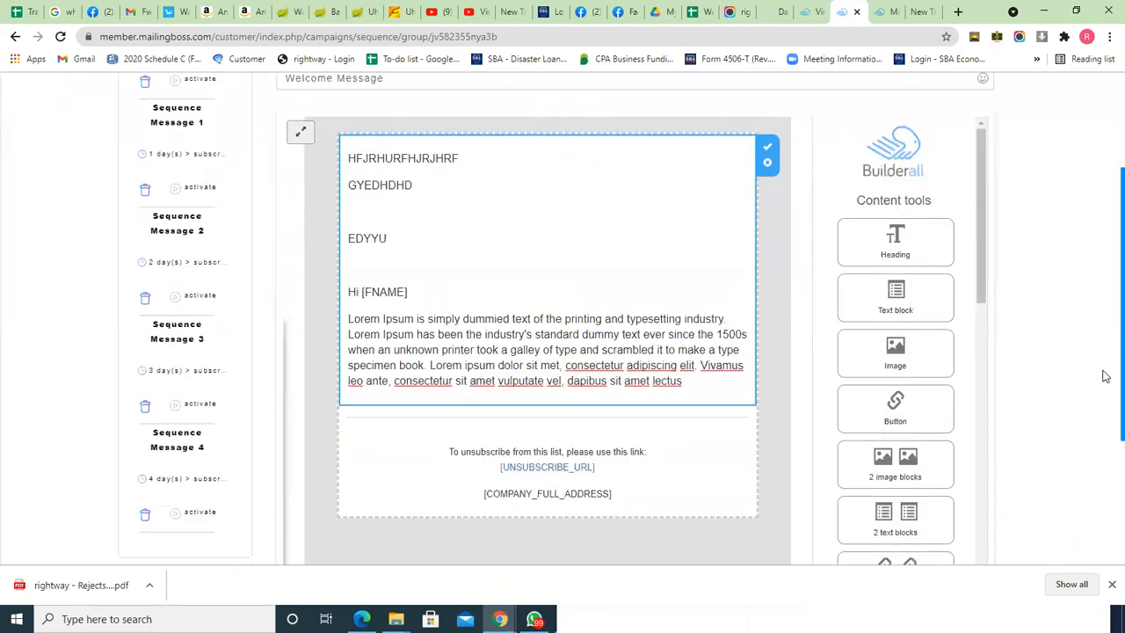
pyautogui.click(694, 382)
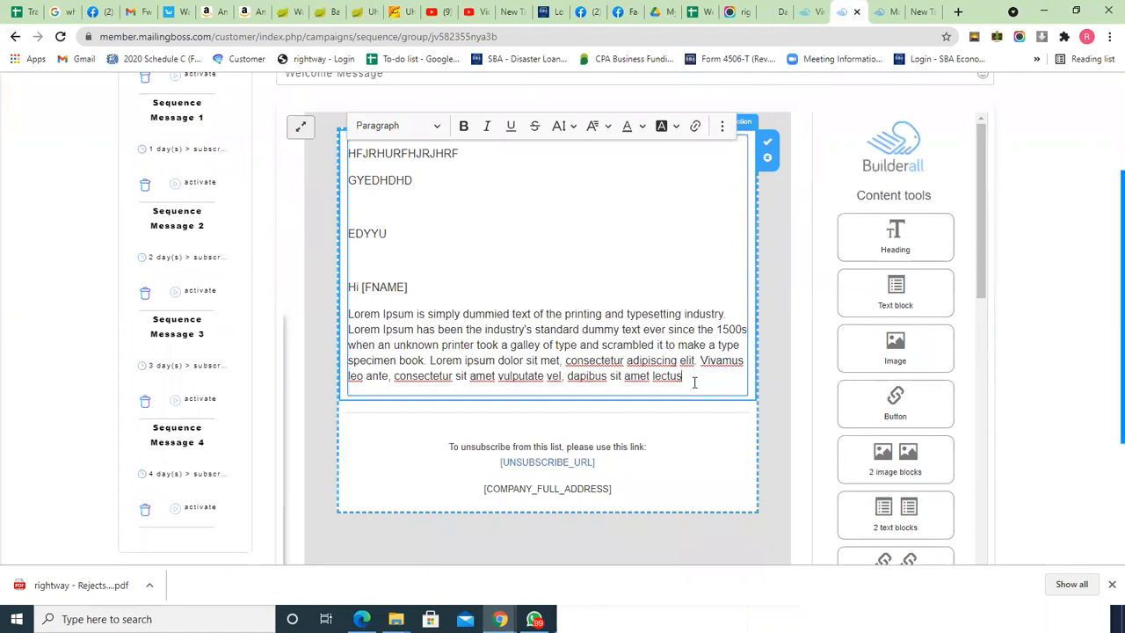
pyautogui.press('Return')
pyautogui.press('Return')
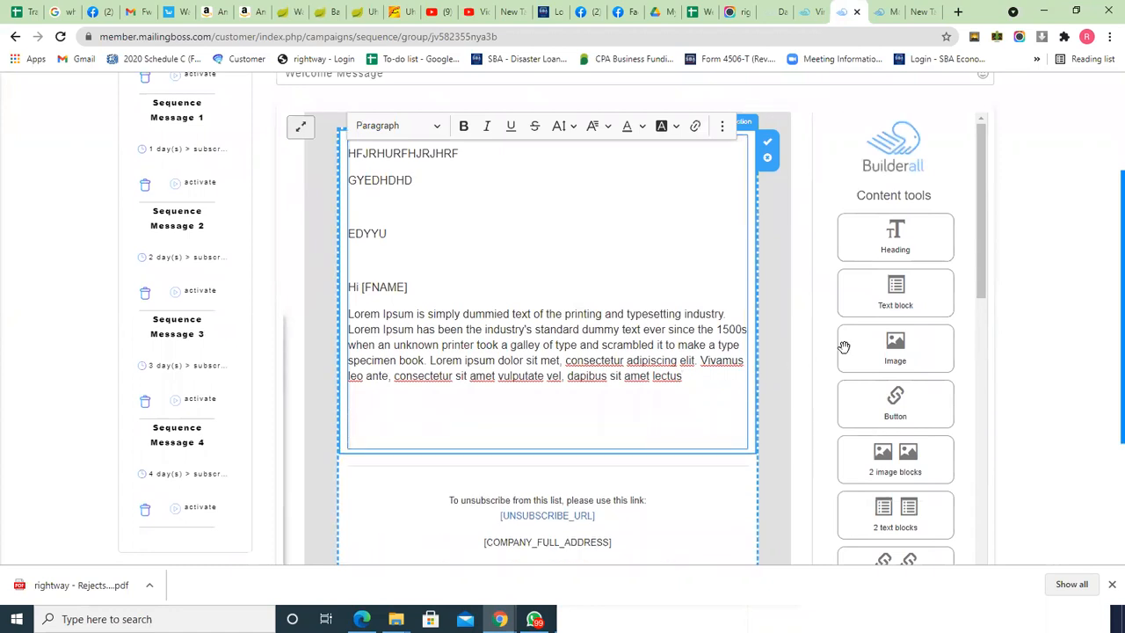
pyautogui.click(877, 348)
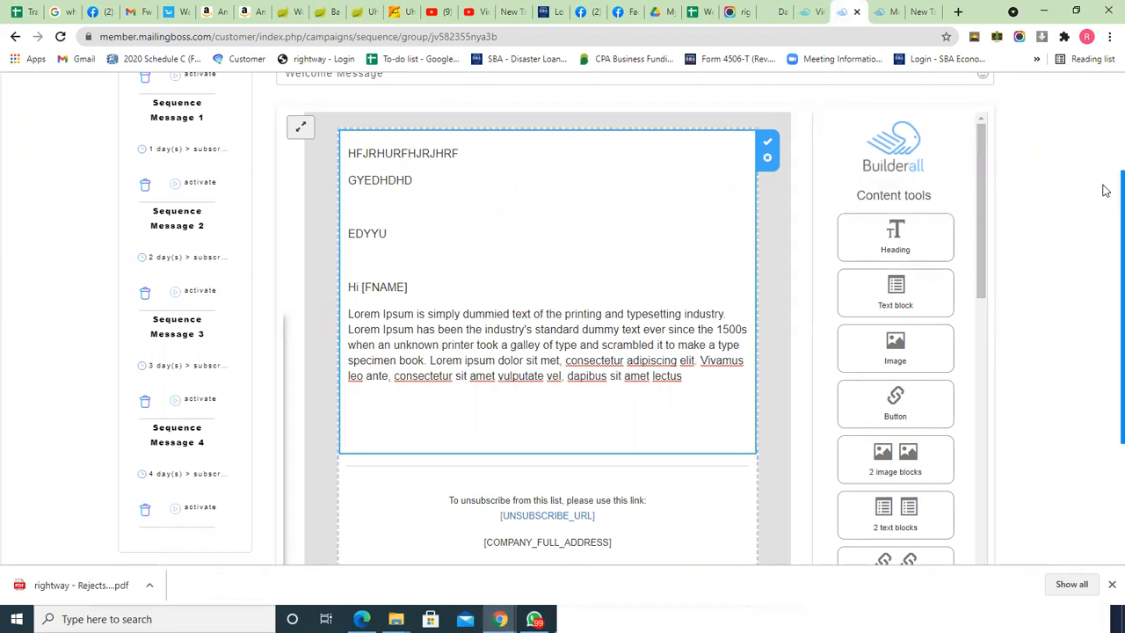
pyautogui.scroll(-3, 1106, 220)
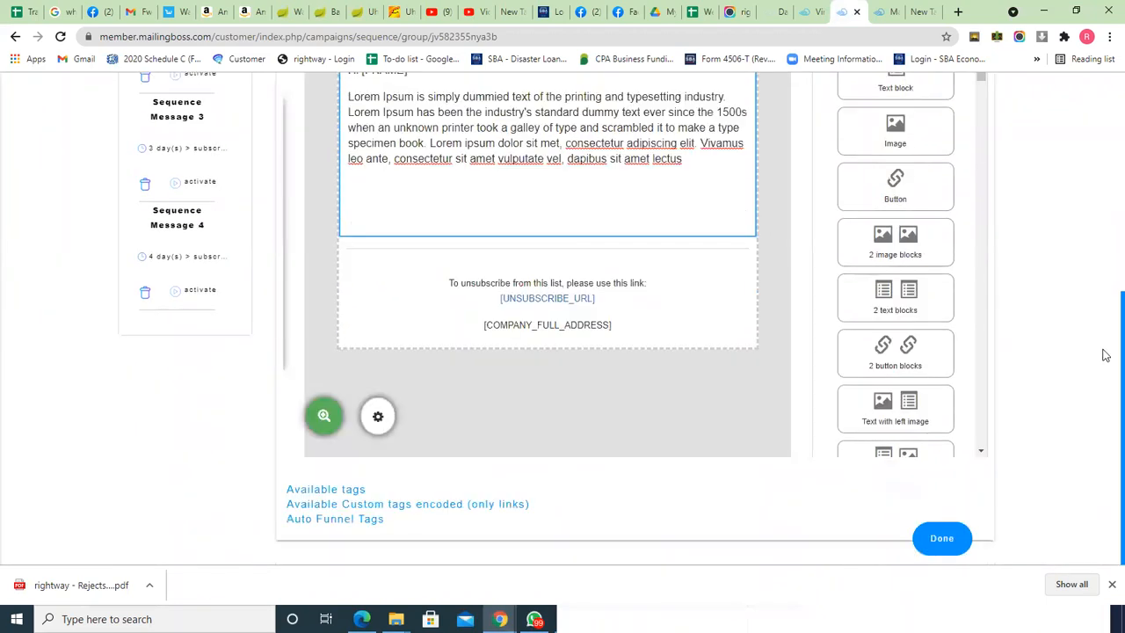
pyautogui.click(942, 538)
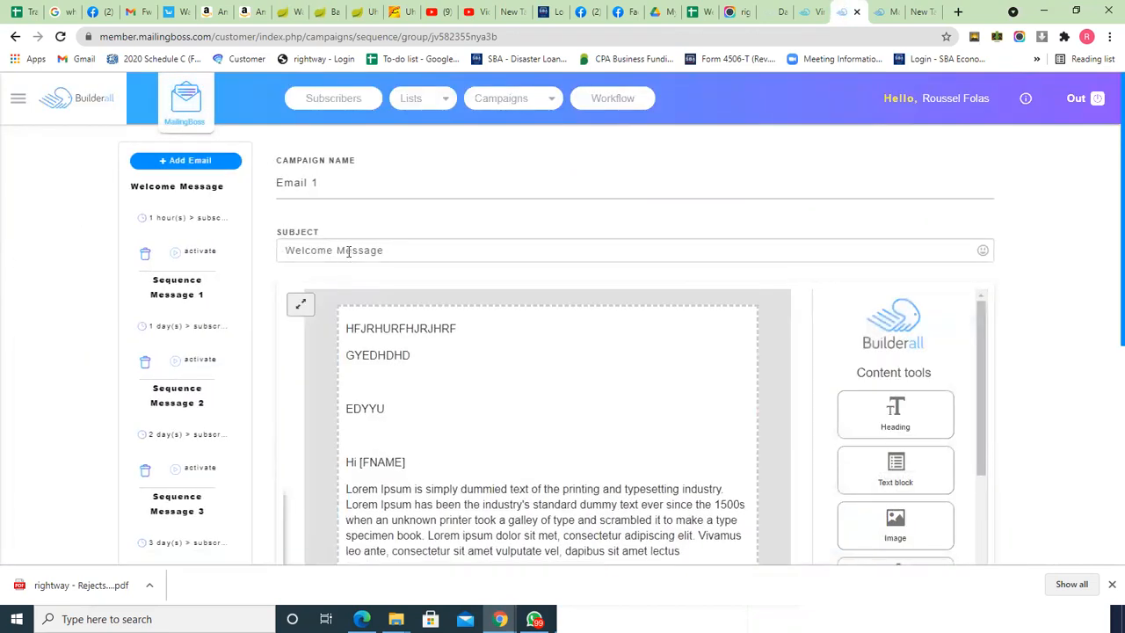
# Step: Activate the Welcome Message and Sequence Message 1 emails of the sequence
pyautogui.click(500, 414)
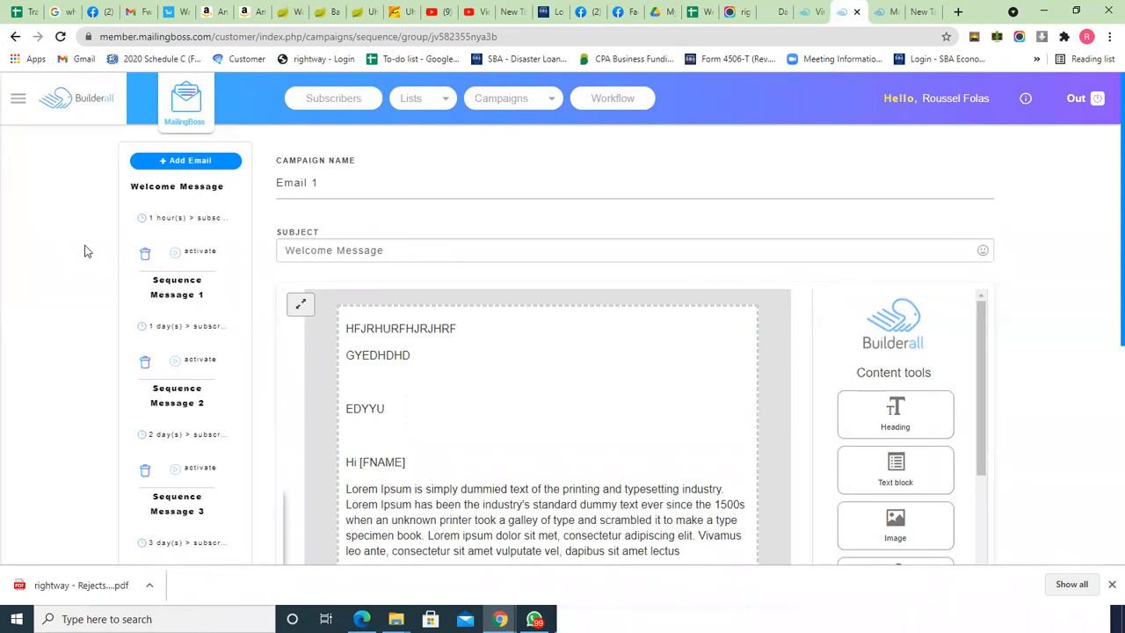
pyautogui.click(192, 254)
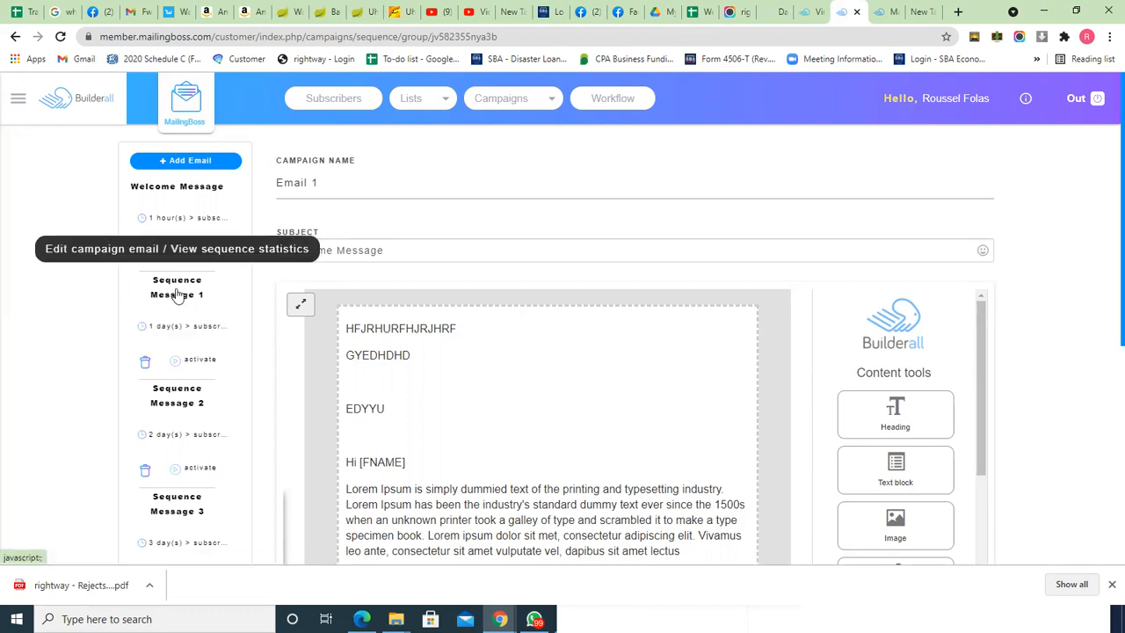
pyautogui.click(191, 363)
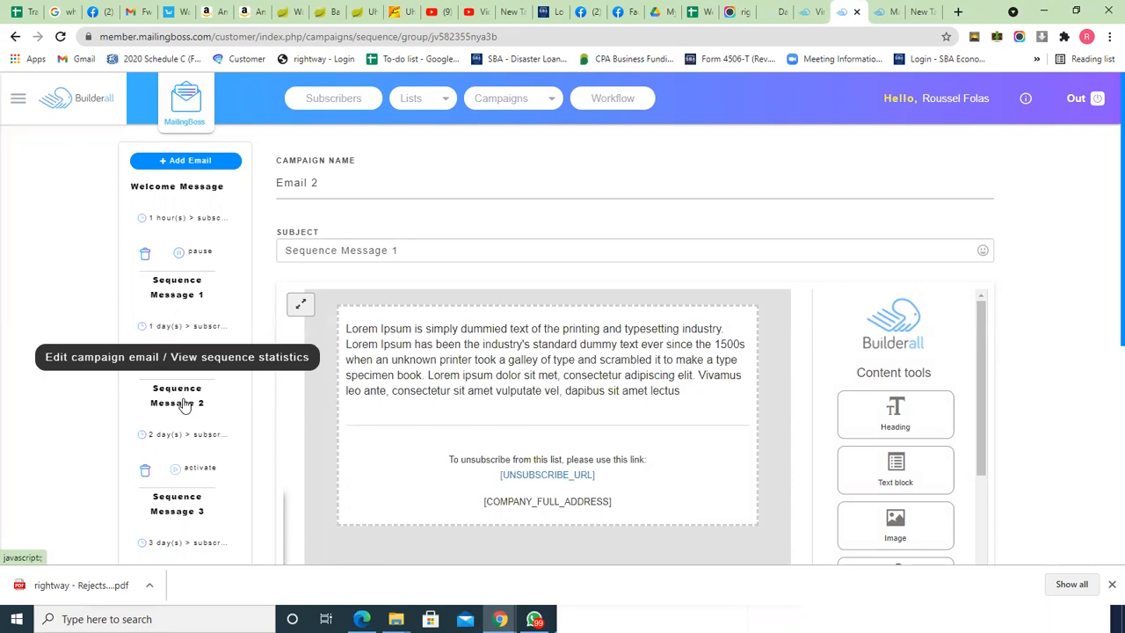
# Step: Open Sequence Message 2 and insert the lines FJHKF, F KFJKF and DJHDF above its Lorem Ipsum paragraph, separated by blank lines
pyautogui.click(182, 402)
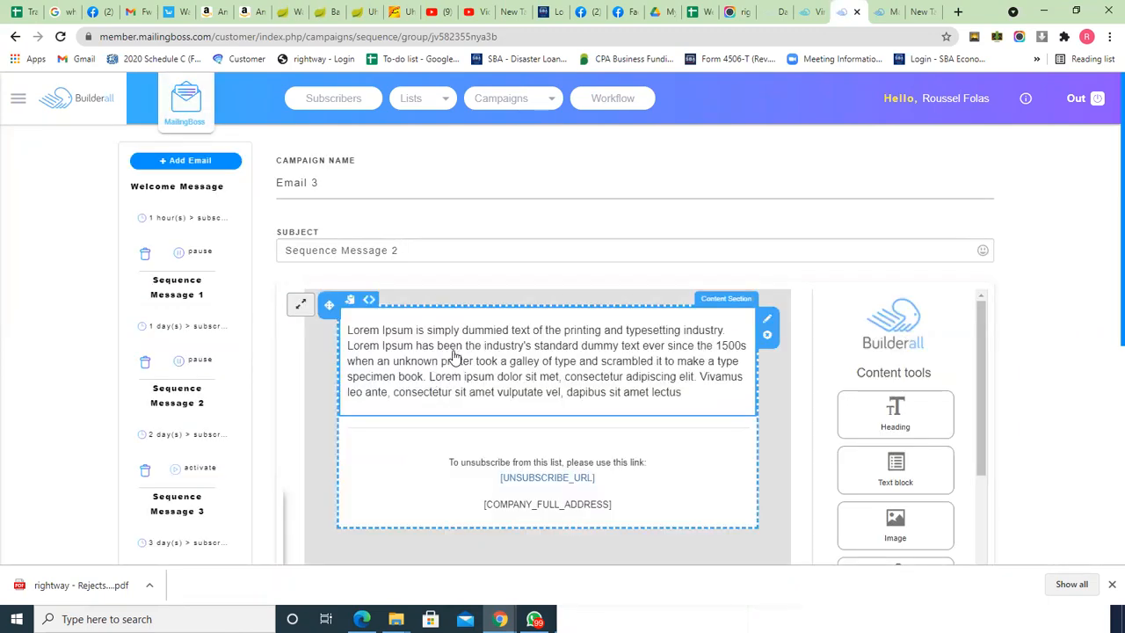
pyautogui.click(454, 356)
pyautogui.press('Return')
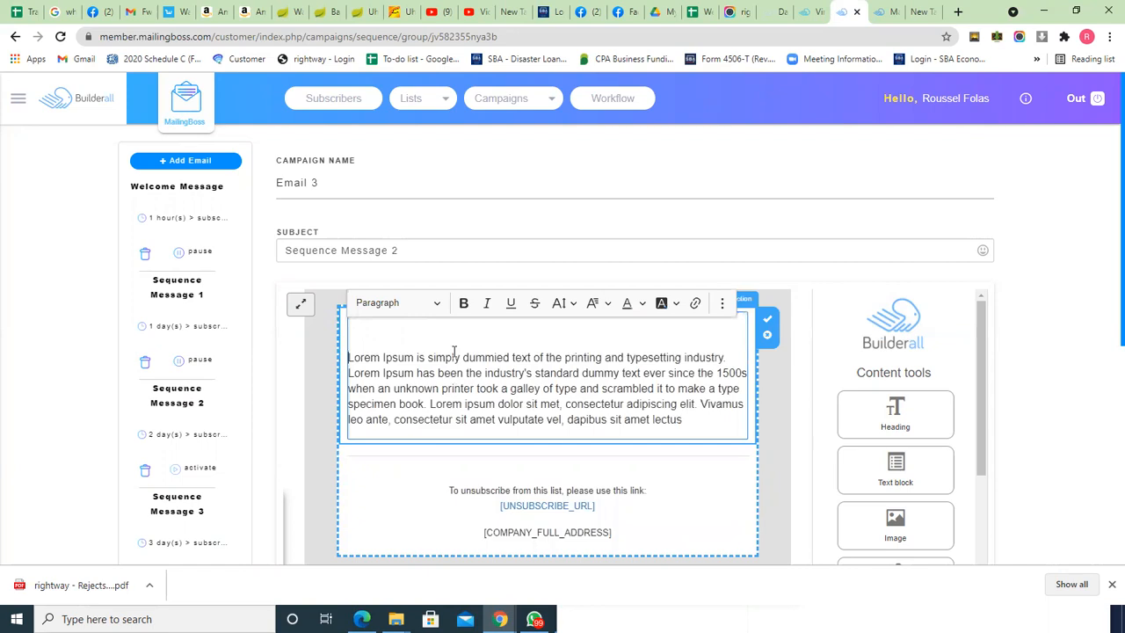
pyautogui.press('Return')
pyautogui.write('FJHKF')
pyautogui.press('Return')
pyautogui.press('Return')
pyautogui.write('F')
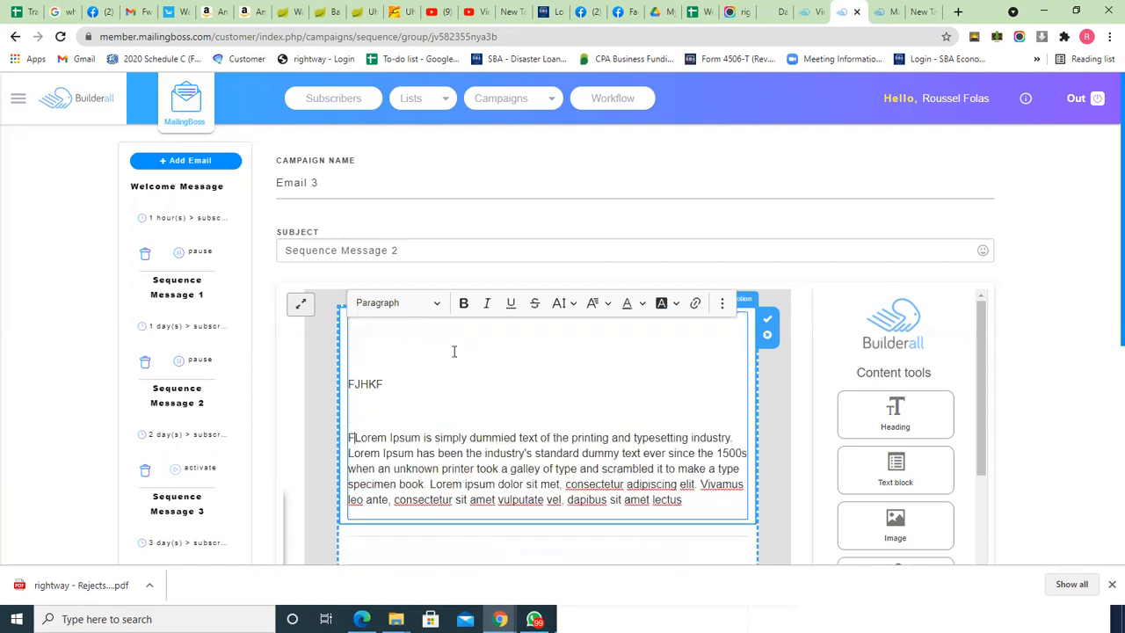
pyautogui.write(' KFJKF')
pyautogui.press('Return')
pyautogui.press('Return')
pyautogui.write('DJHDF')
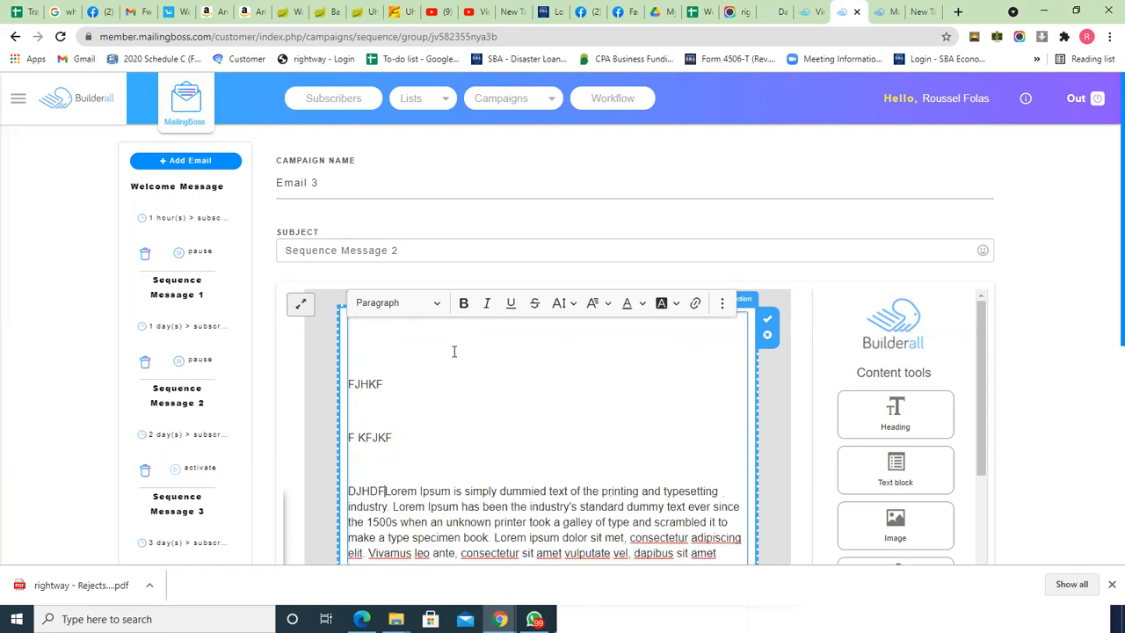
pyautogui.press('Return')
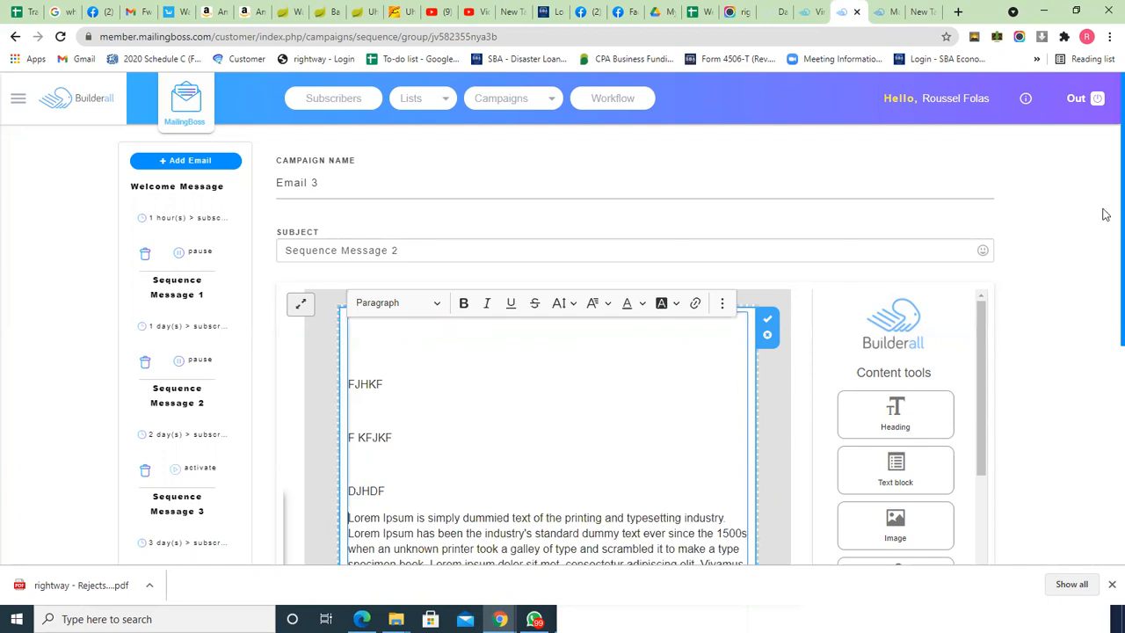
# Step: Save the Sequence Message 2 email and activate it in the sequence
pyautogui.scroll(-2, 1099, 351)
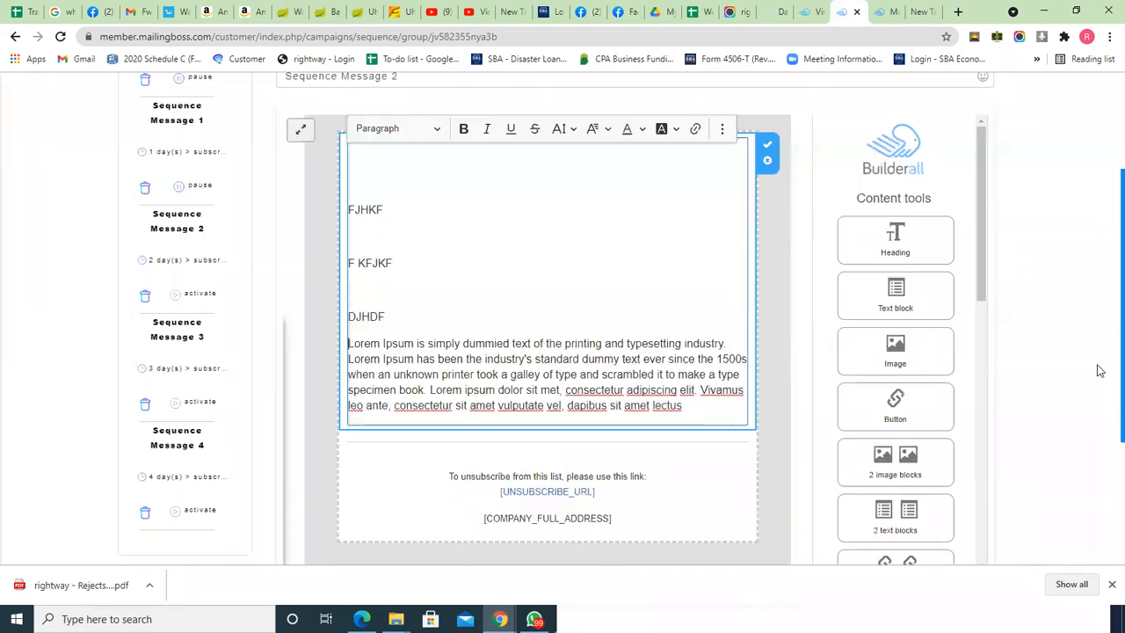
pyautogui.scroll(-3, 1089, 451)
pyautogui.click(947, 539)
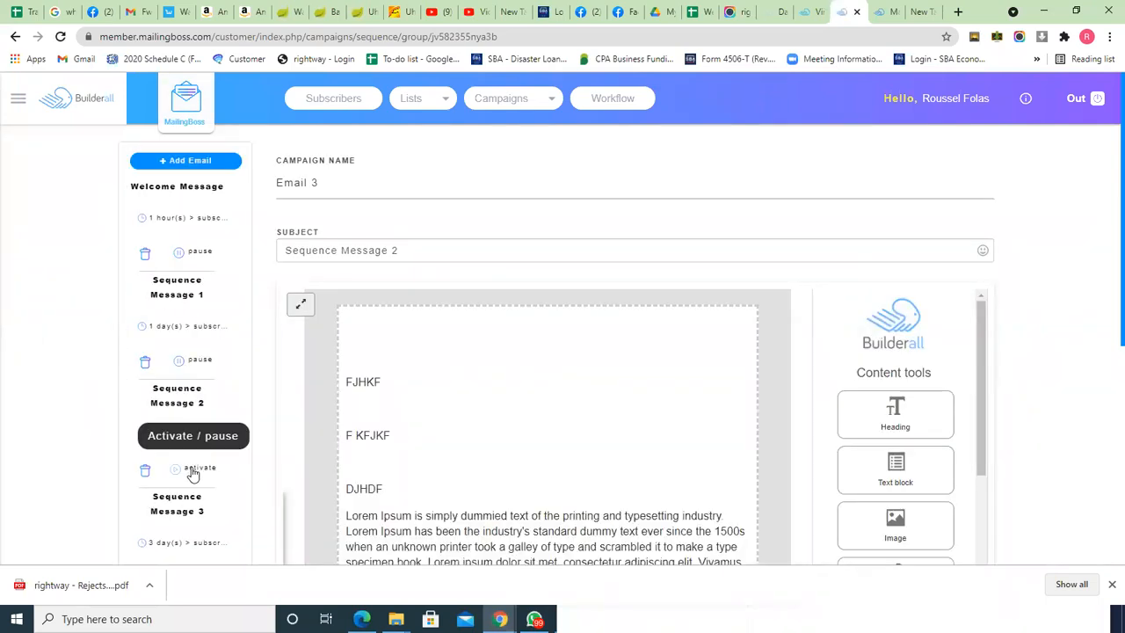
pyautogui.click(198, 473)
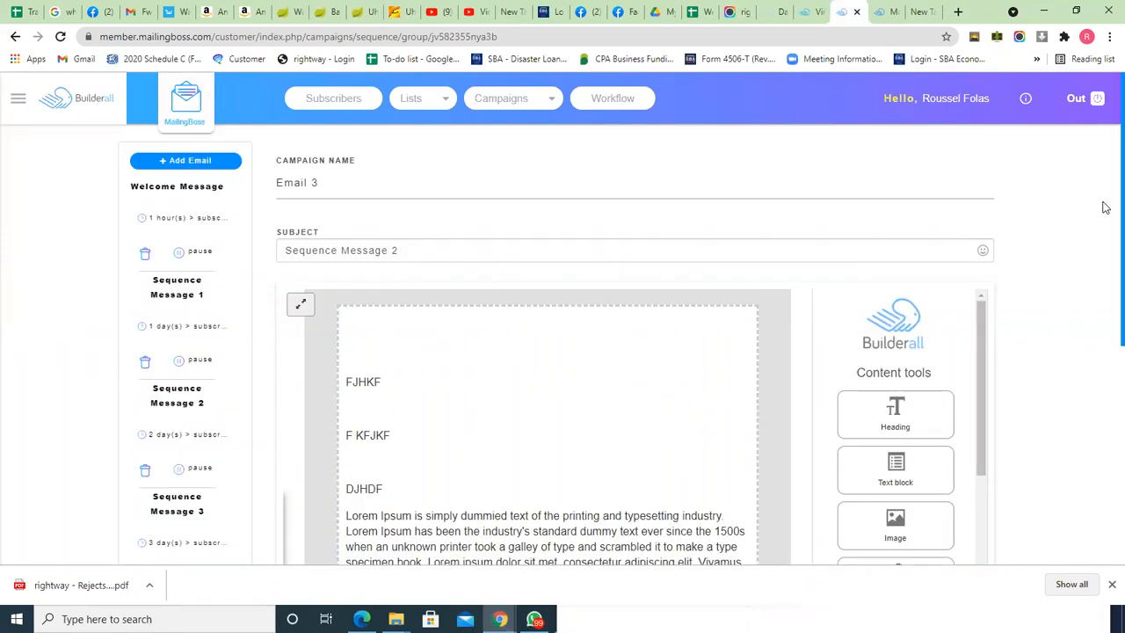
# Step: Review the saved body of Sequence Message 2 and the activation state of each email in the sequence
pyautogui.scroll(-4, 1105, 403)
pyautogui.scroll(1, 1105, 372)
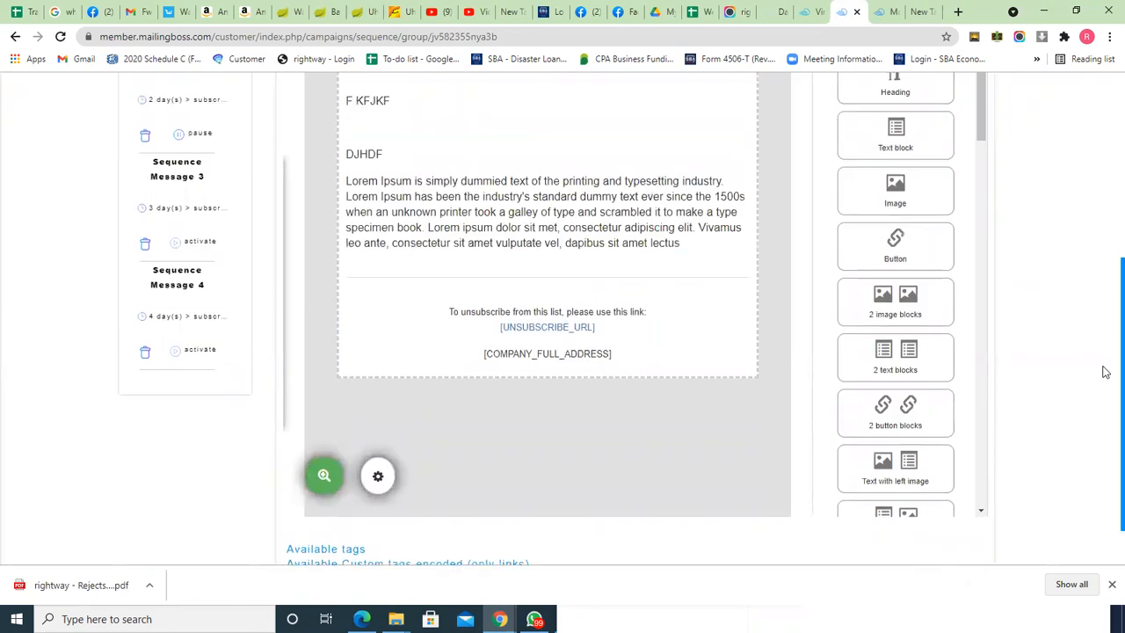
pyautogui.scroll(1, 1104, 340)
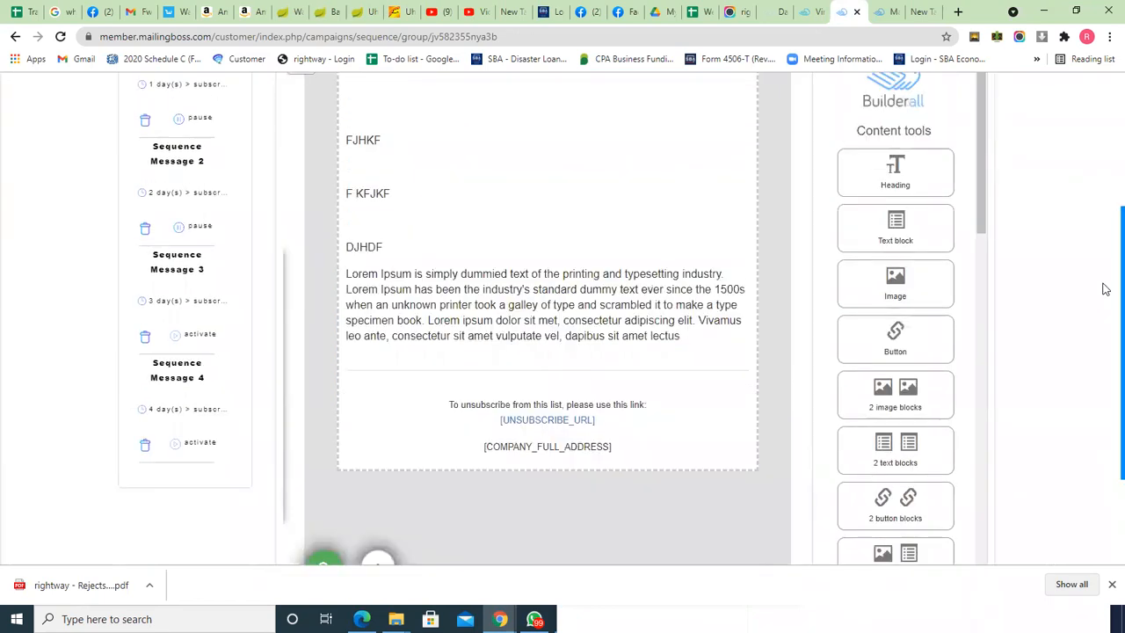
pyautogui.scroll(3, 1104, 211)
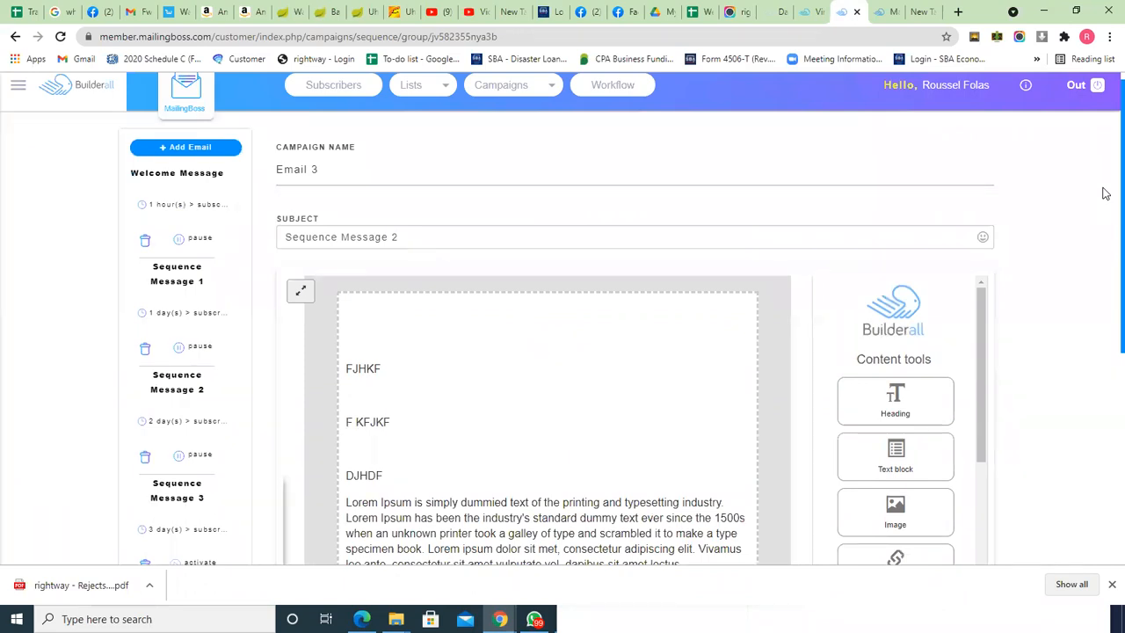
pyautogui.scroll(-1, 1105, 255)
pyautogui.scroll(-2, 1105, 440)
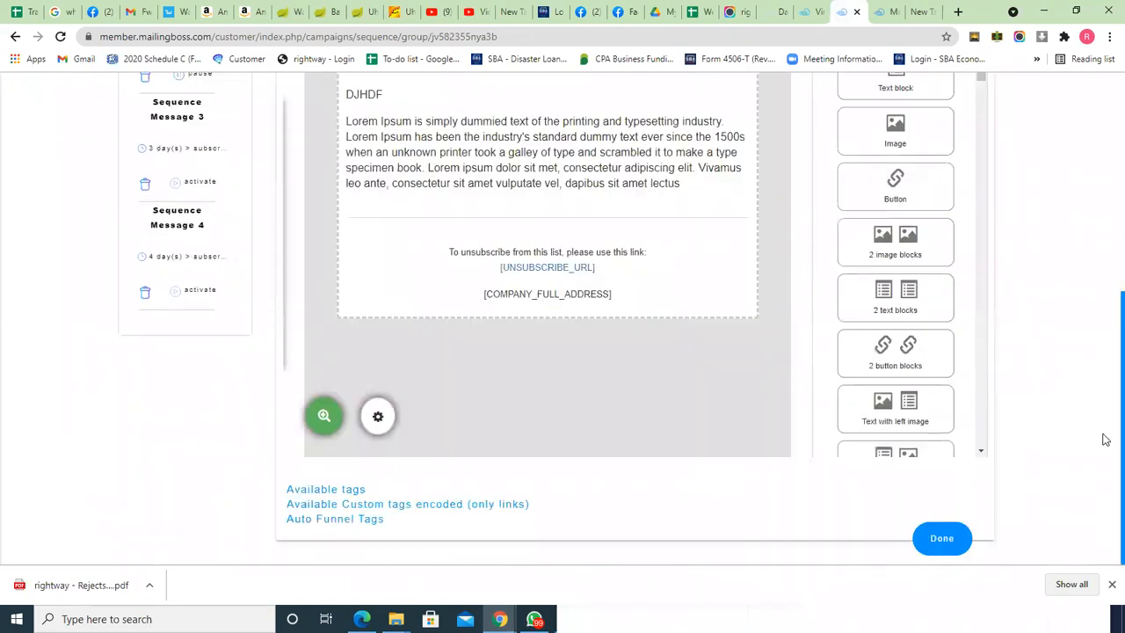
pyautogui.scroll(3, 1106, 197)
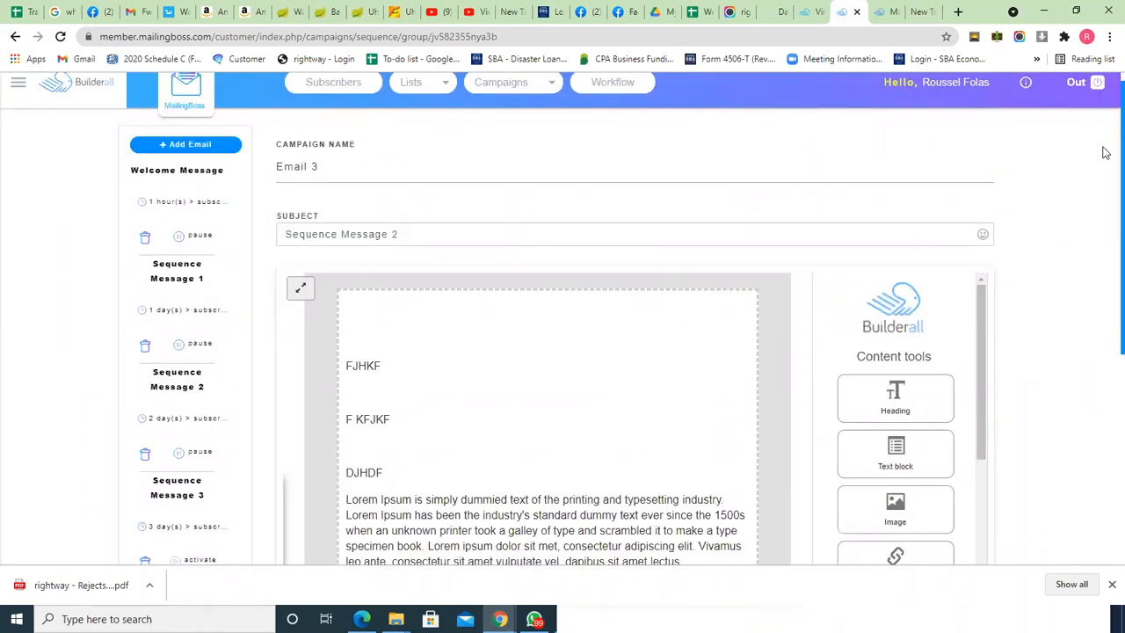
pyautogui.scroll(1, 1106, 132)
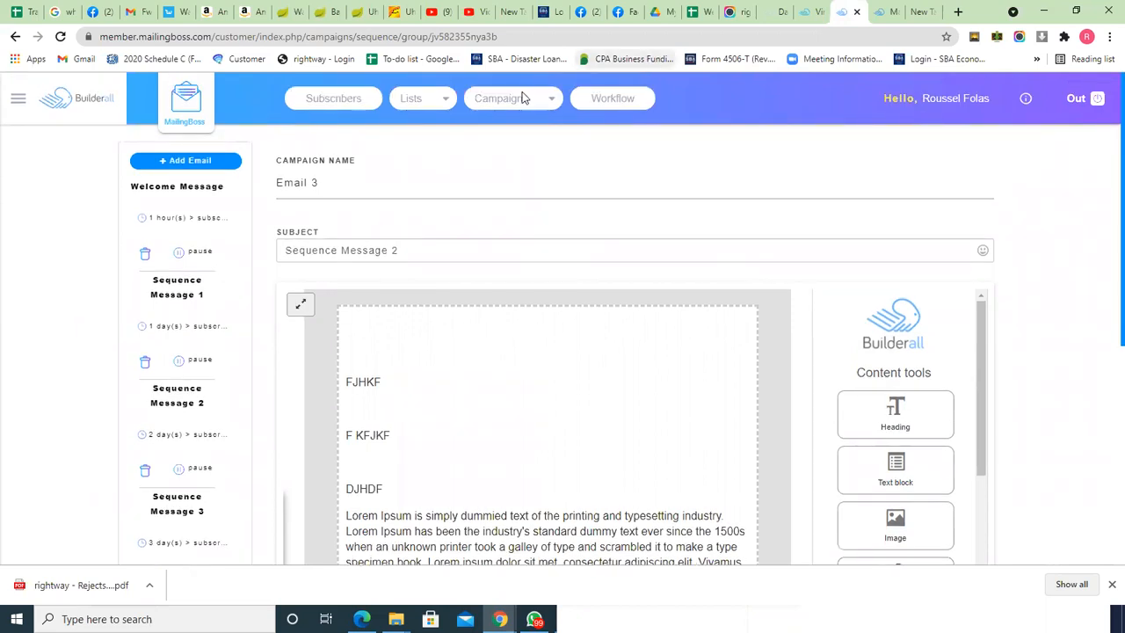
# Step: Open the list of all campaign emails and check the status and activation time of the Email 1 sequence's campaigns
pyautogui.click(497, 105)
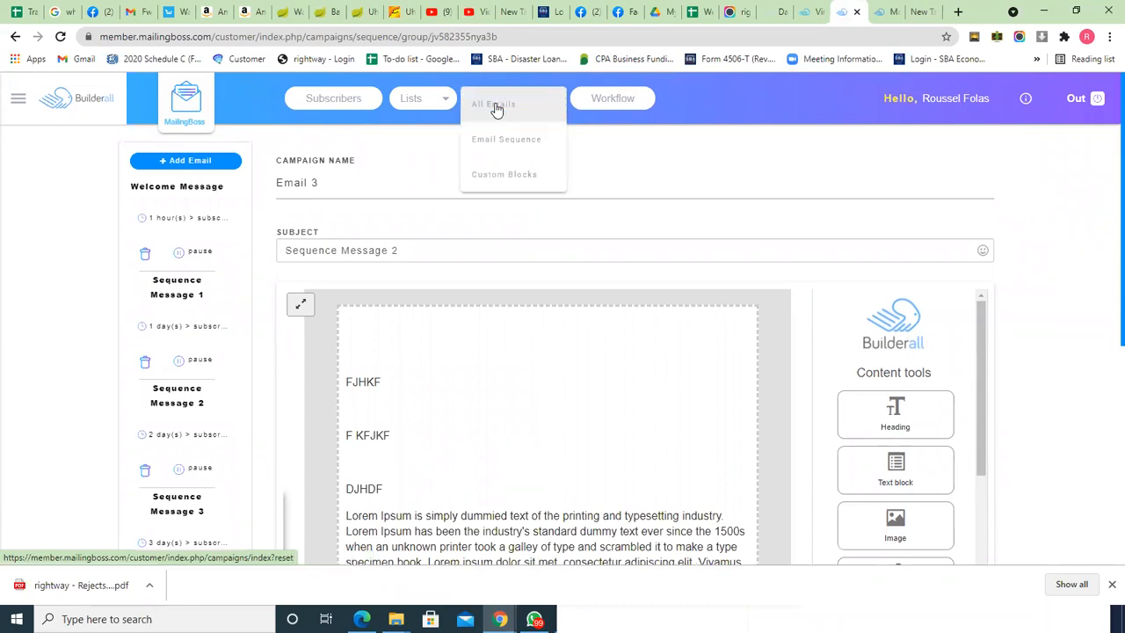
pyautogui.click(496, 106)
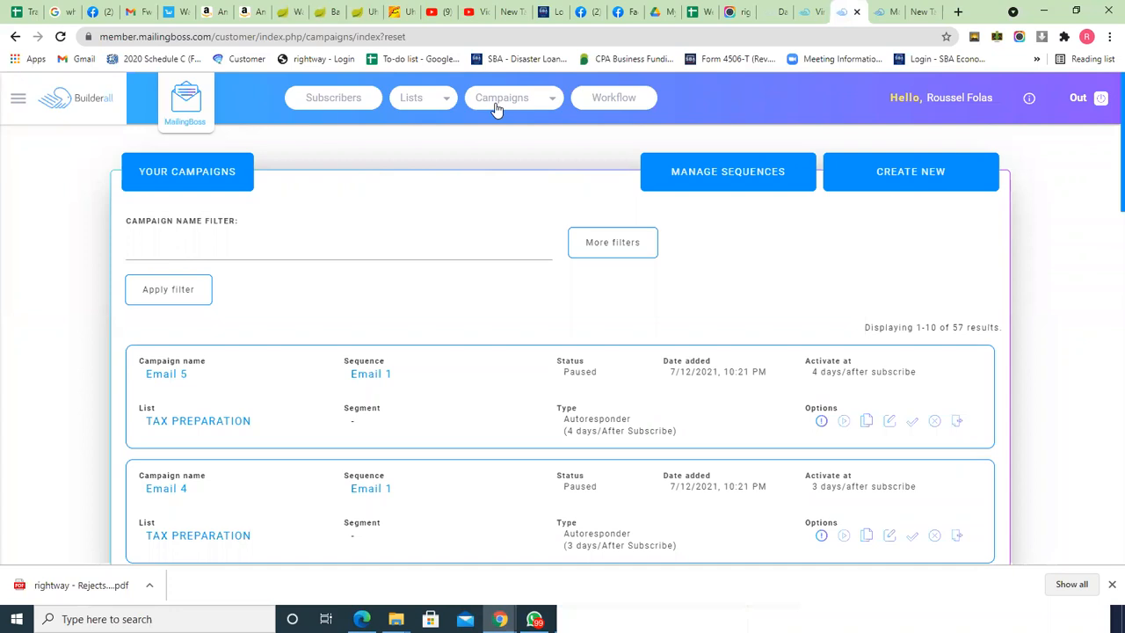
pyautogui.moveTo(1106, 114)
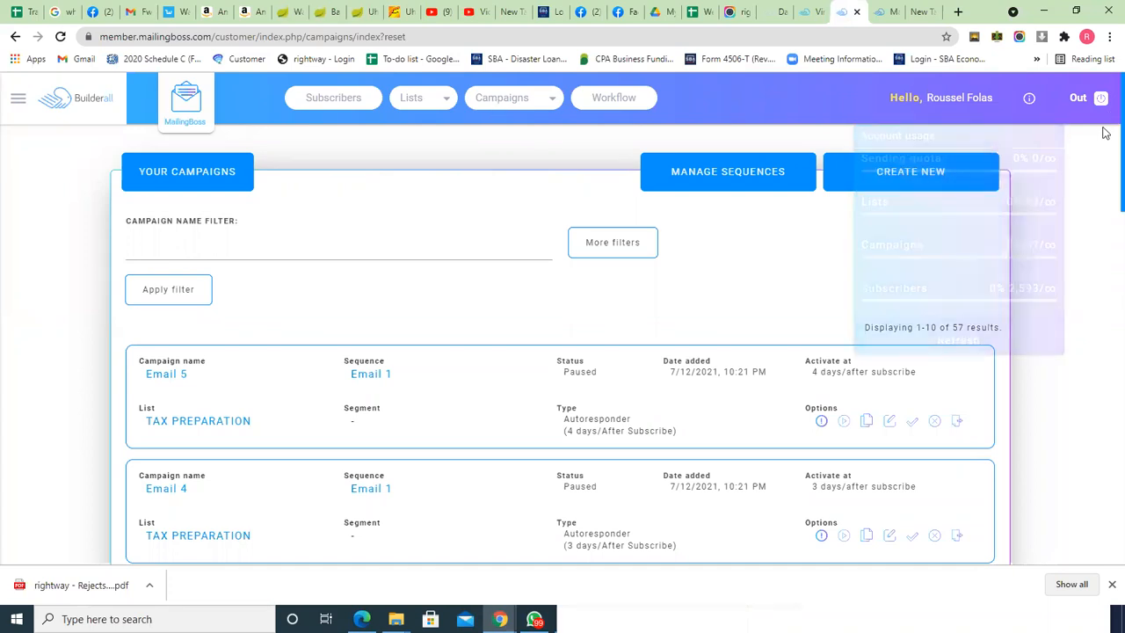
pyautogui.scroll(-4, 1105, 146)
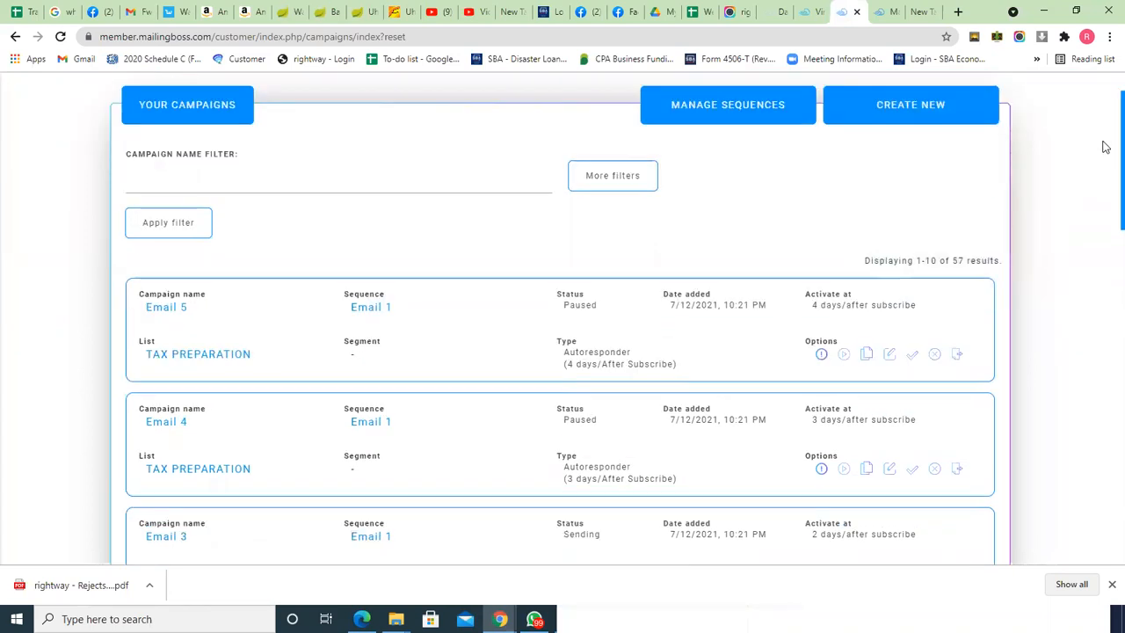
pyautogui.scroll(-7, 1106, 238)
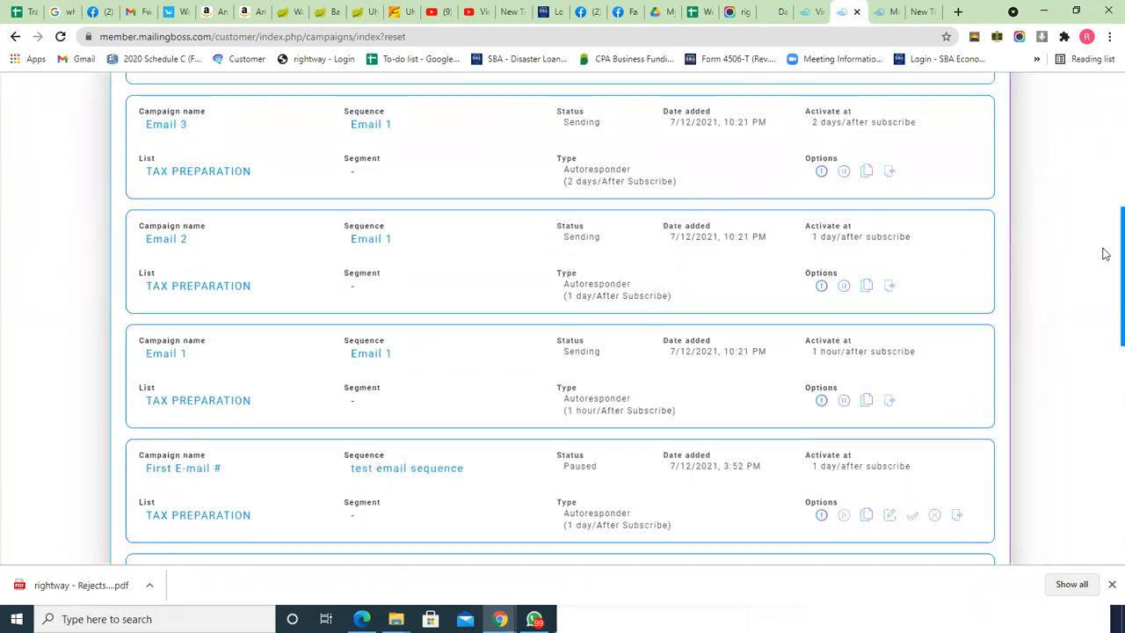
pyautogui.scroll(10, 1106, 277)
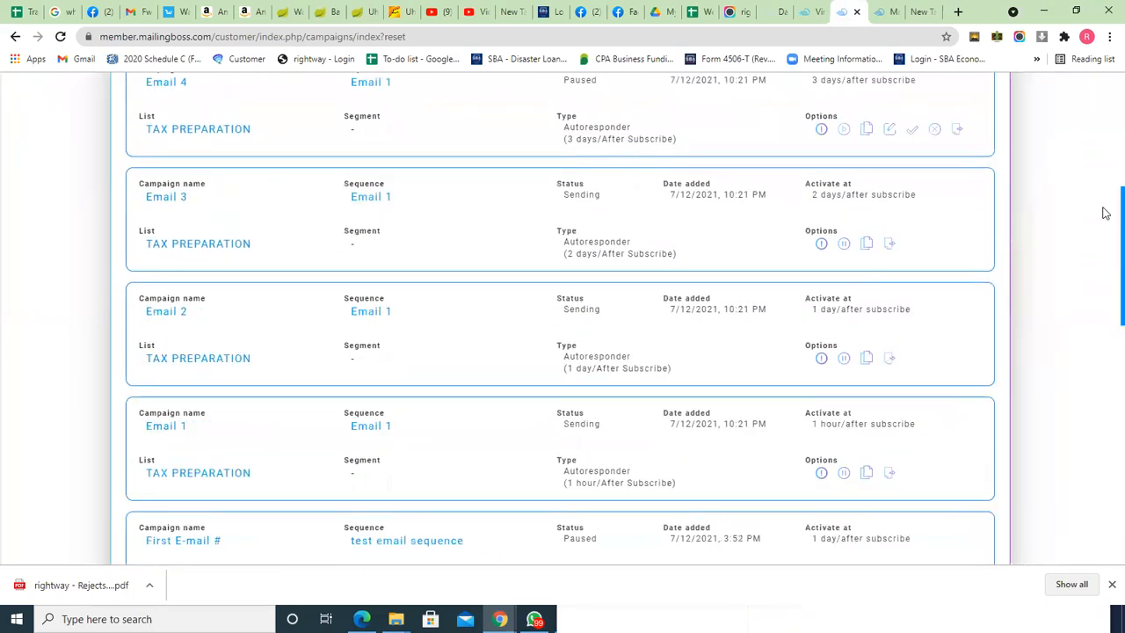
pyautogui.scroll(1, 1097, 116)
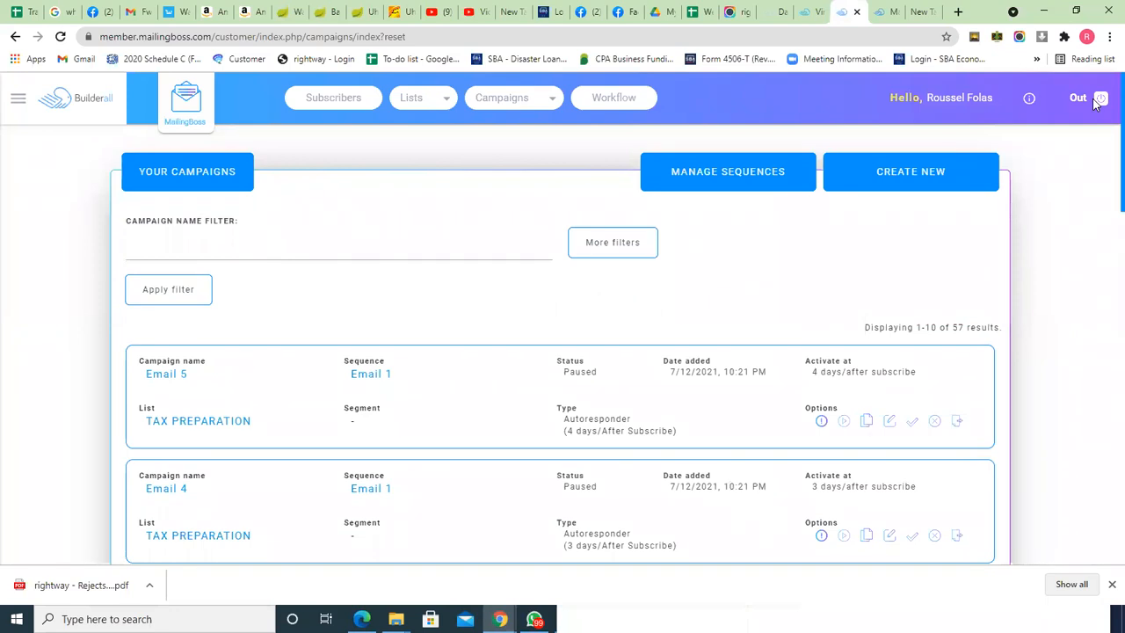
pyautogui.scroll(-3, 1098, 158)
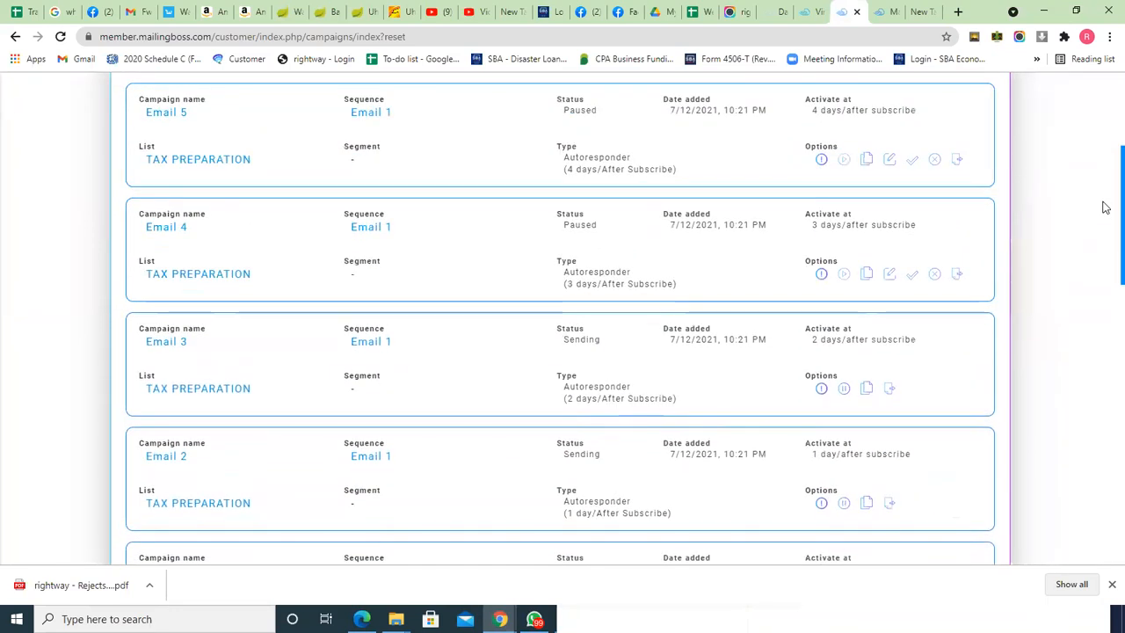
pyautogui.scroll(3, 1104, 175)
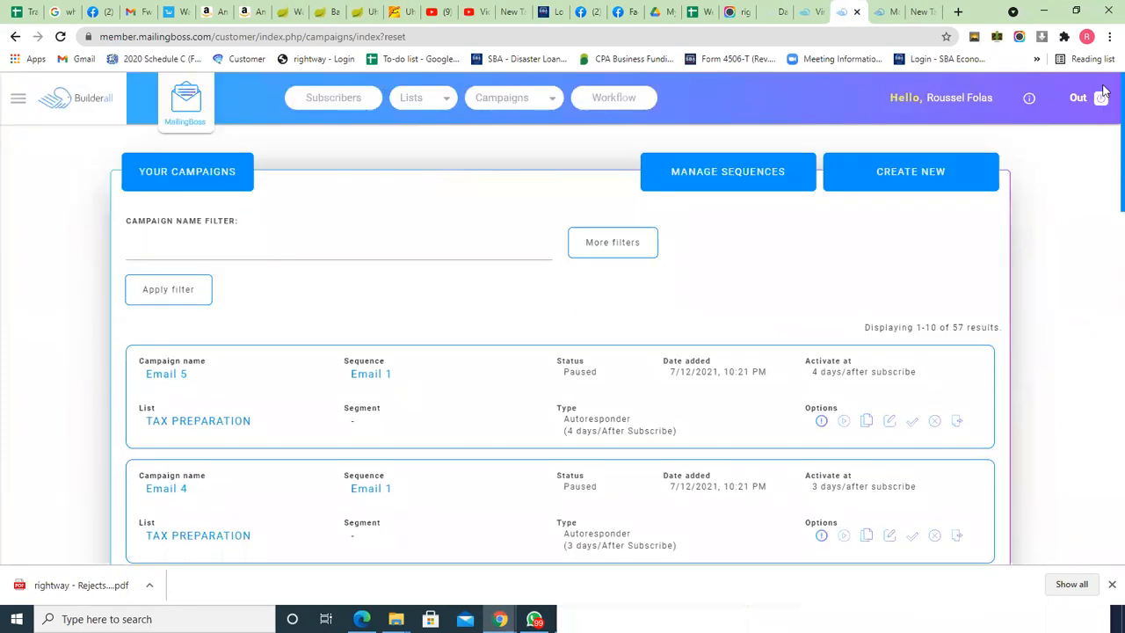
pyautogui.scroll(-1, 1105, 149)
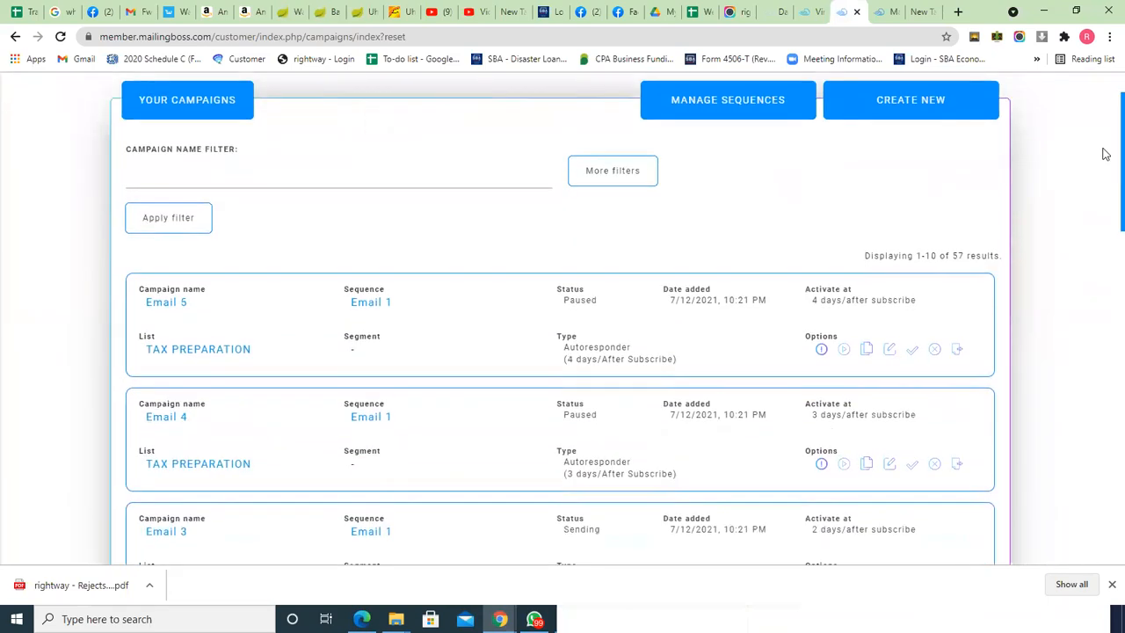
pyautogui.scroll(1, 1104, 149)
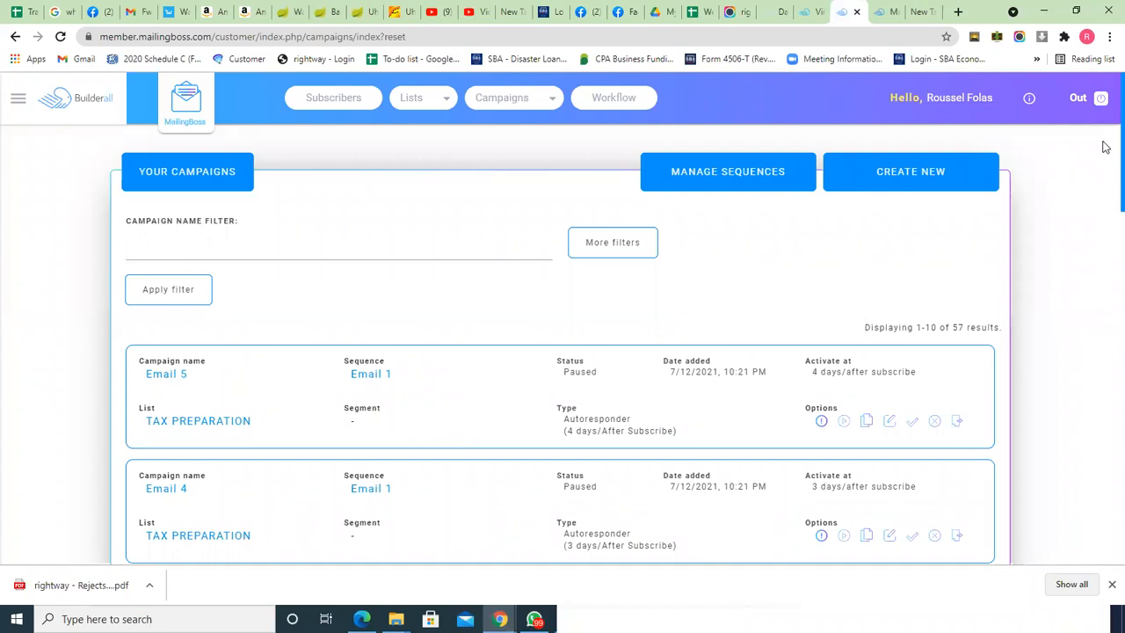
# Step: Look through the whole first page of campaigns, from the TAX PREPARATION autoresponders down to the older broadcasts
pyautogui.scroll(-8, 1105, 176)
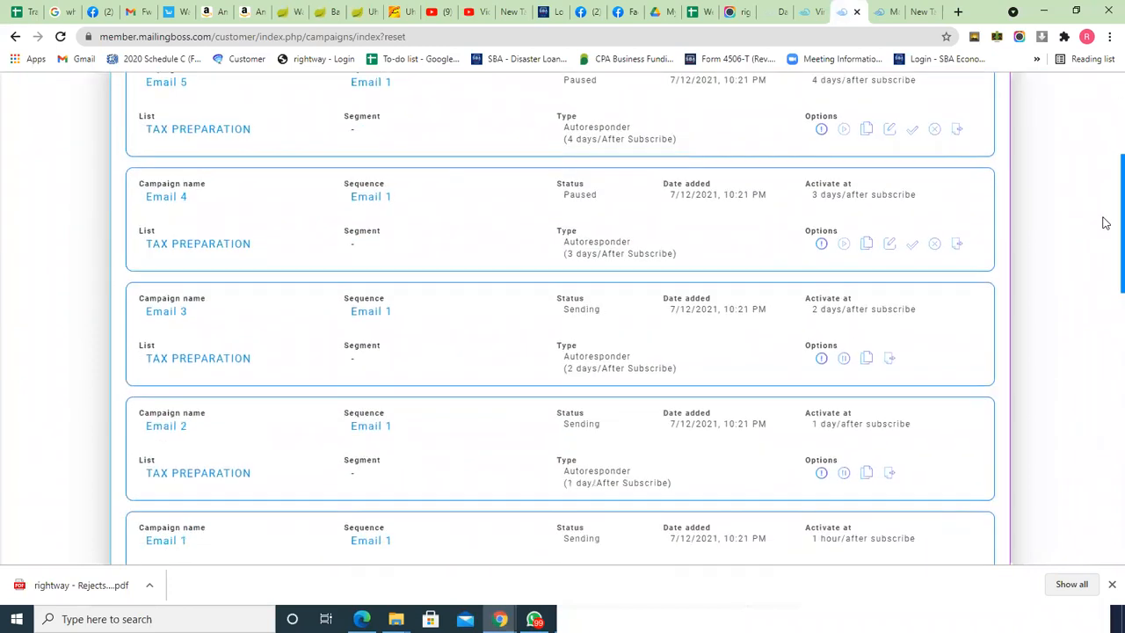
pyautogui.scroll(-6, 1105, 400)
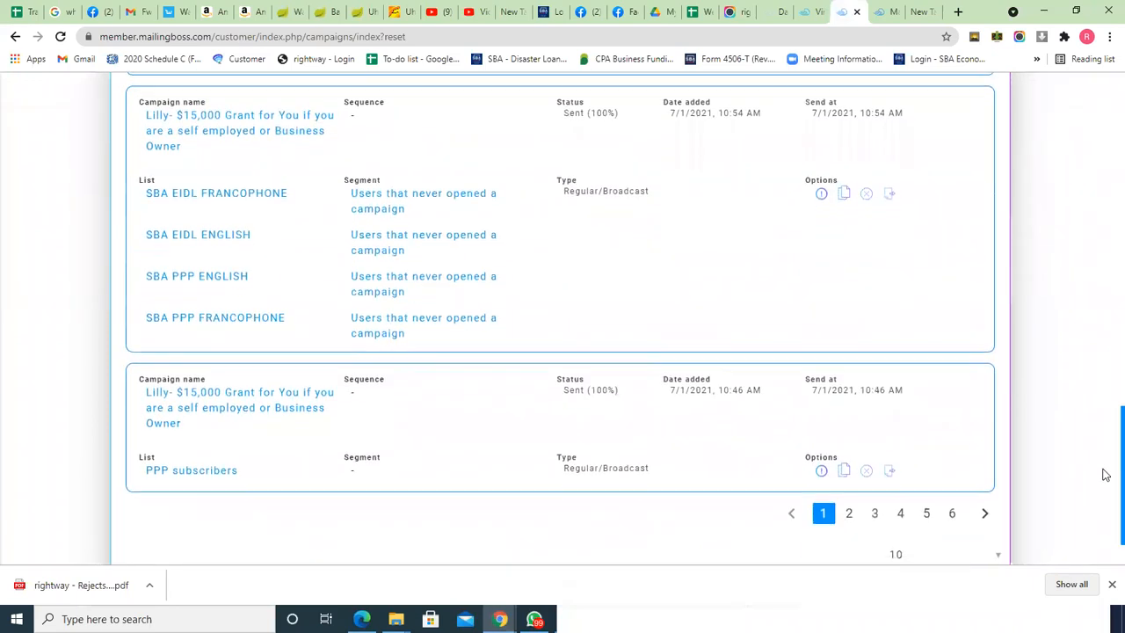
pyautogui.scroll(4, 1105, 351)
pyautogui.scroll(10, 1106, 315)
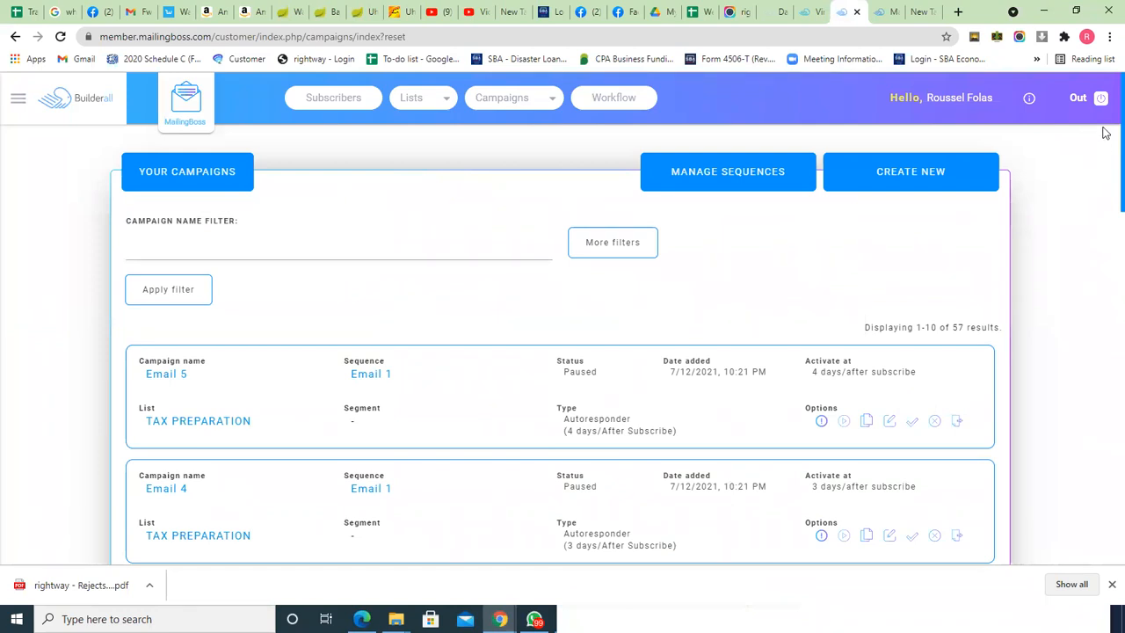
pyautogui.scroll(-10, 1104, 163)
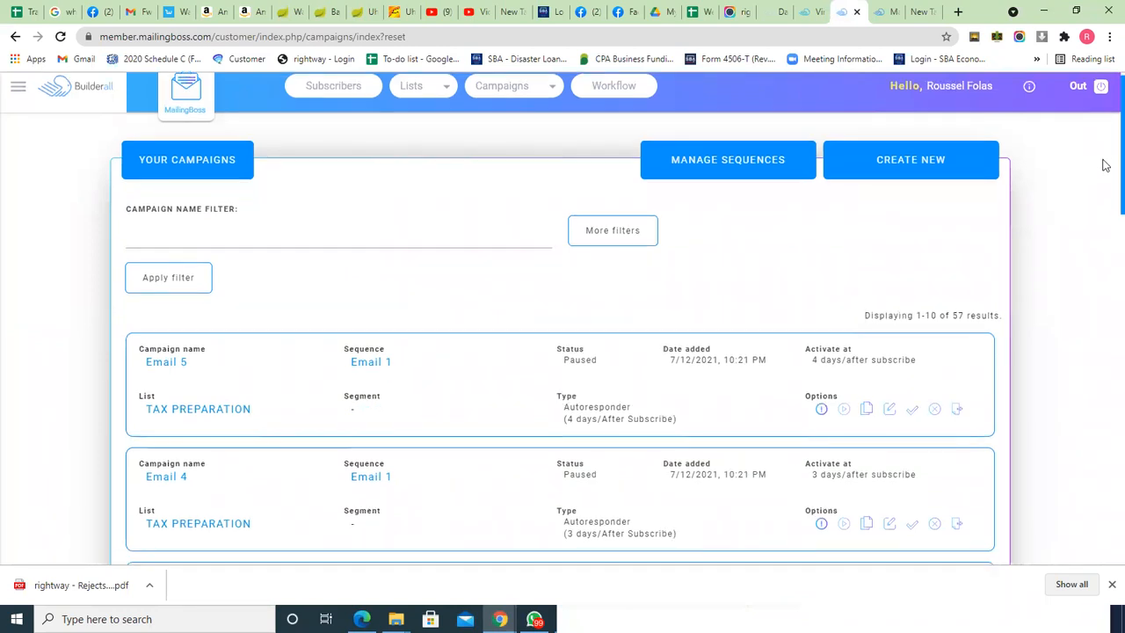
pyautogui.scroll(-3, 1104, 466)
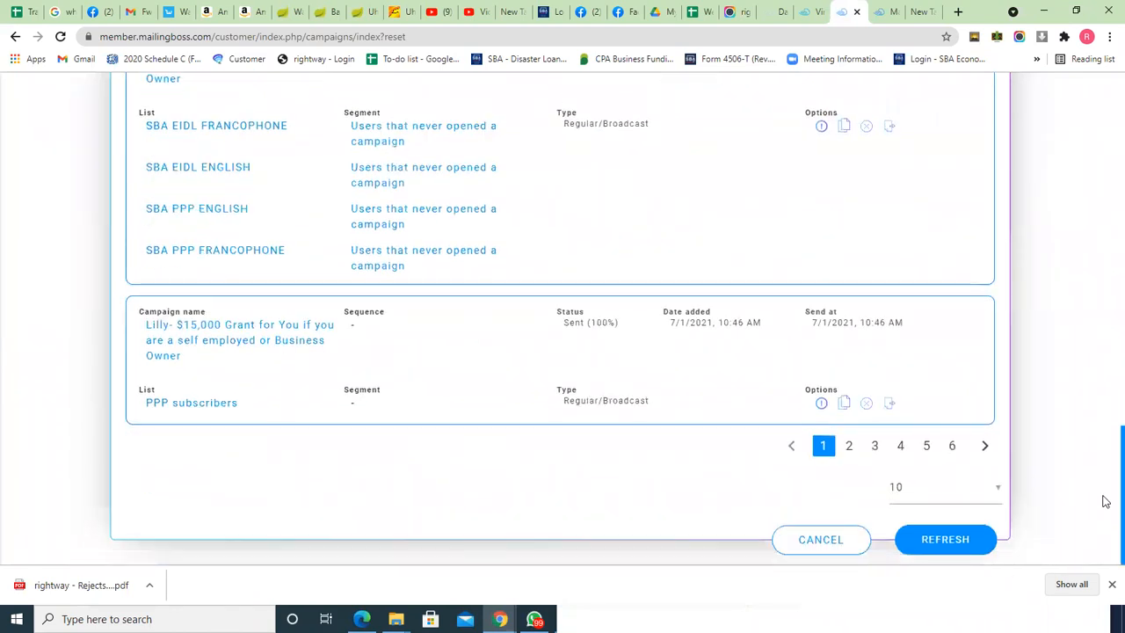
pyautogui.scroll(5, 1103, 439)
pyautogui.scroll(10, 1103, 264)
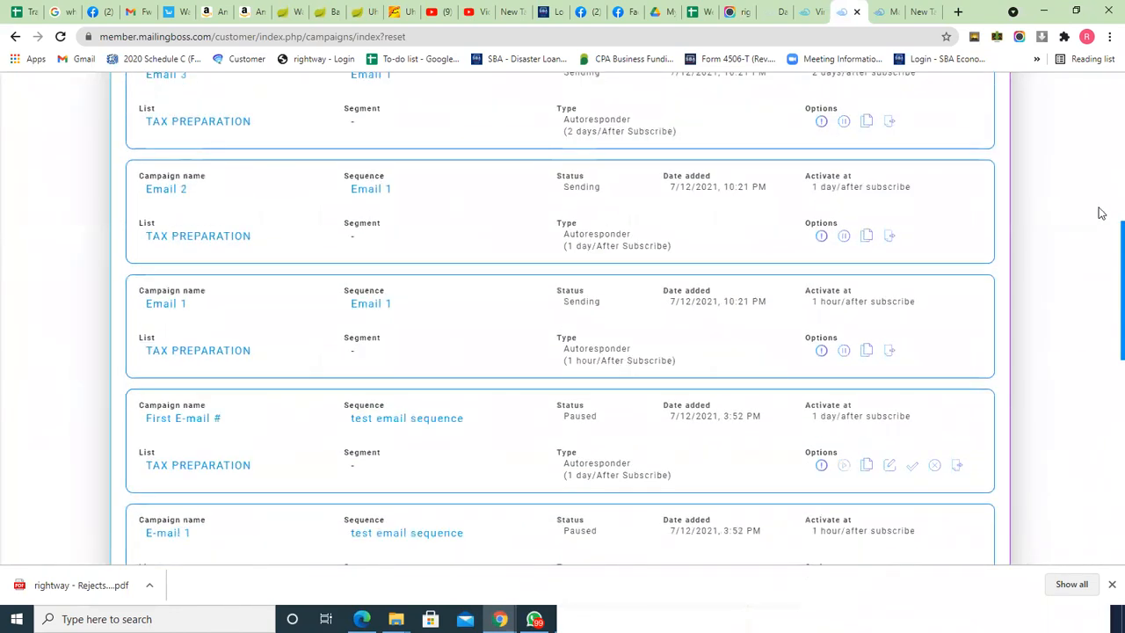
# Step: Compare the statuses of campaigns Email 1 through Email 5 on the TAX PREPARATION list
pyautogui.scroll(-5, 1095, 168)
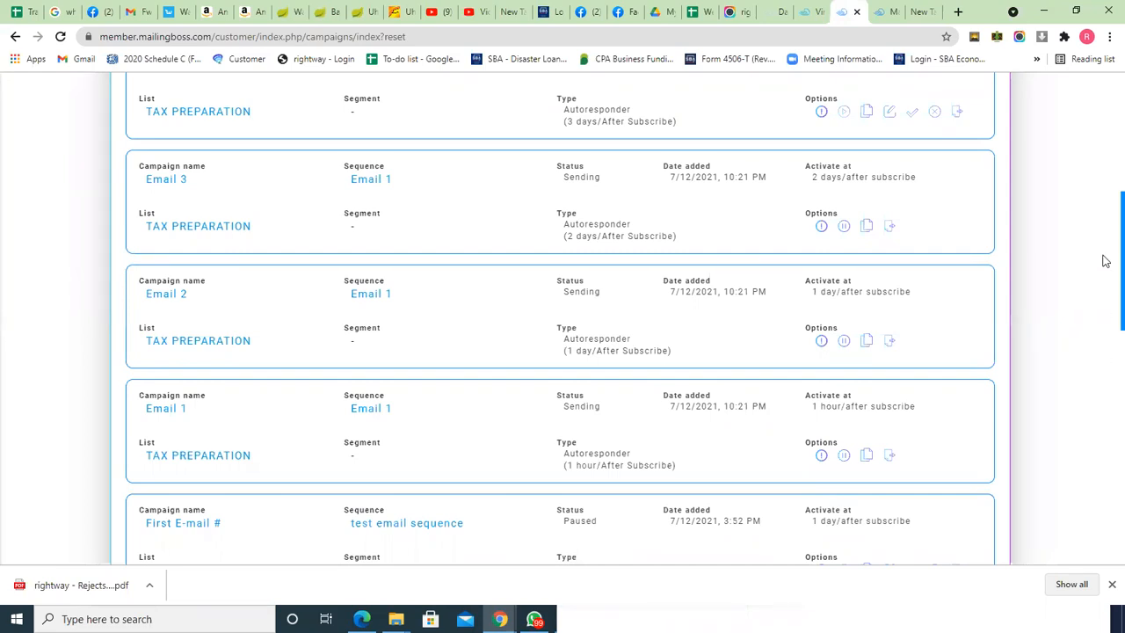
pyautogui.scroll(5, 1106, 261)
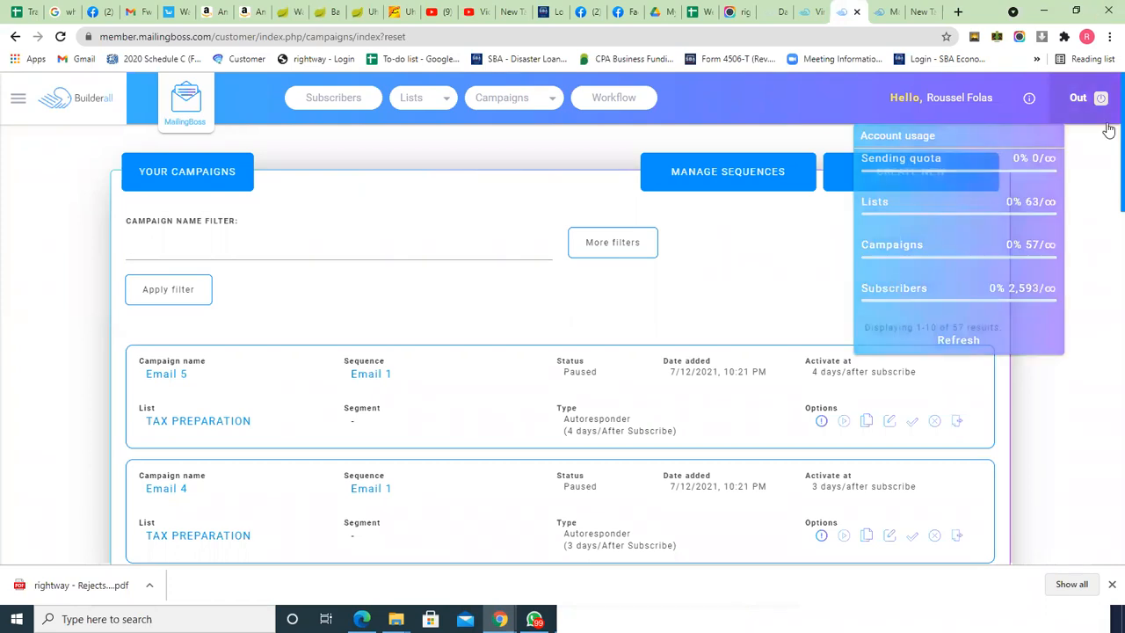
pyautogui.scroll(-2, 1105, 163)
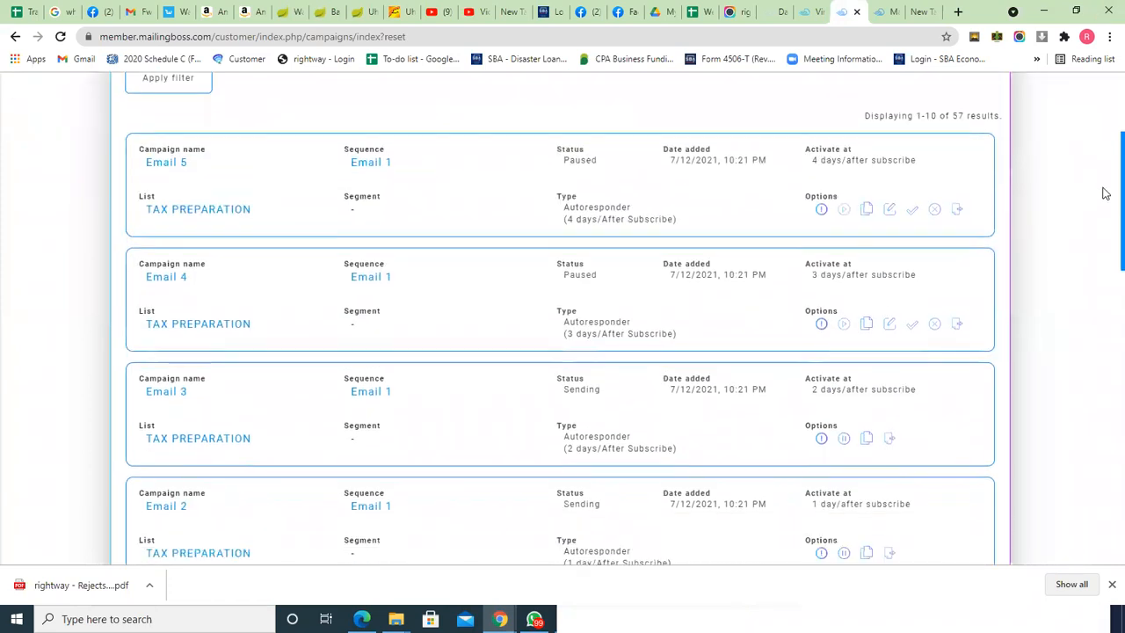
pyautogui.scroll(1, 1106, 184)
pyautogui.scroll(-2, 1105, 193)
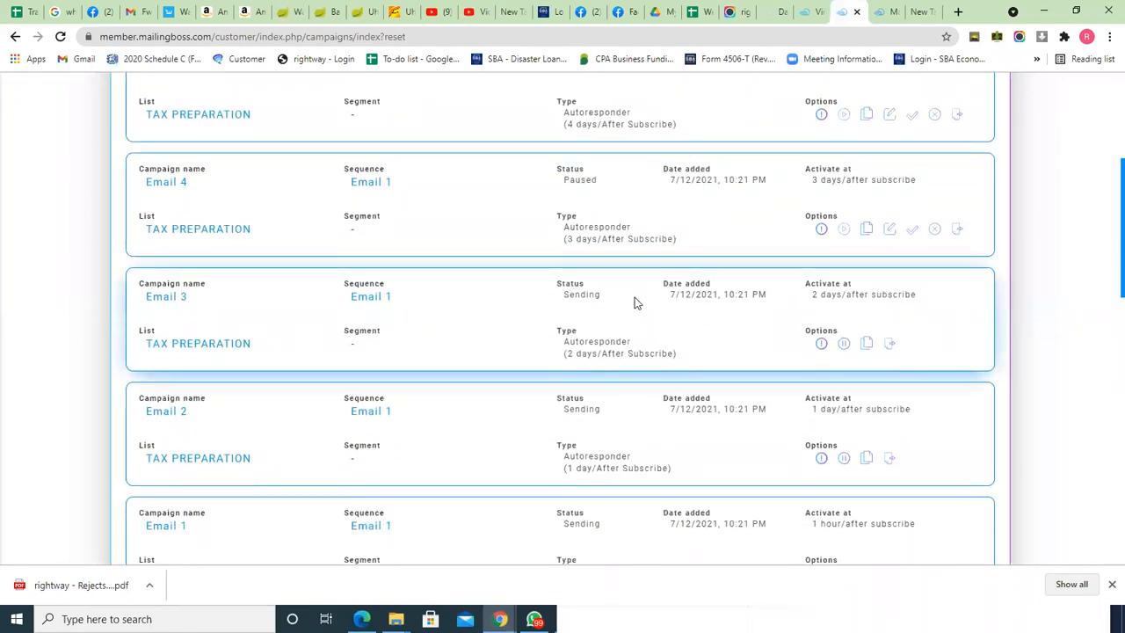
# Step: Pause the Email 3 and Email 2 campaigns of the Email 1 sequence on the TAX PREPARATION list
pyautogui.click(844, 345)
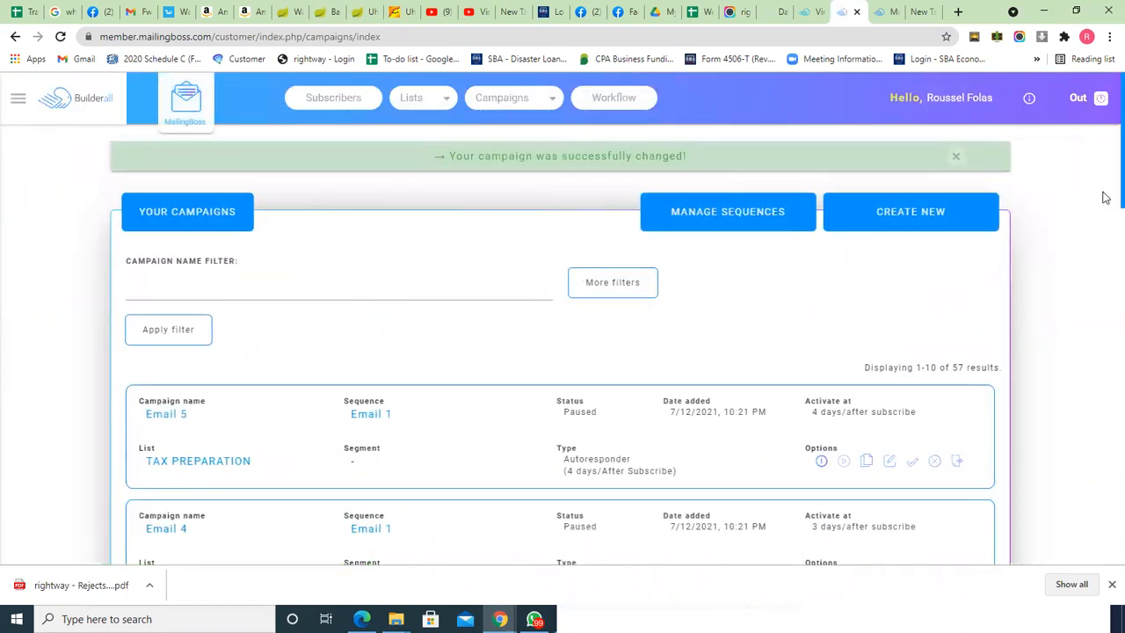
pyautogui.scroll(-5, 1106, 185)
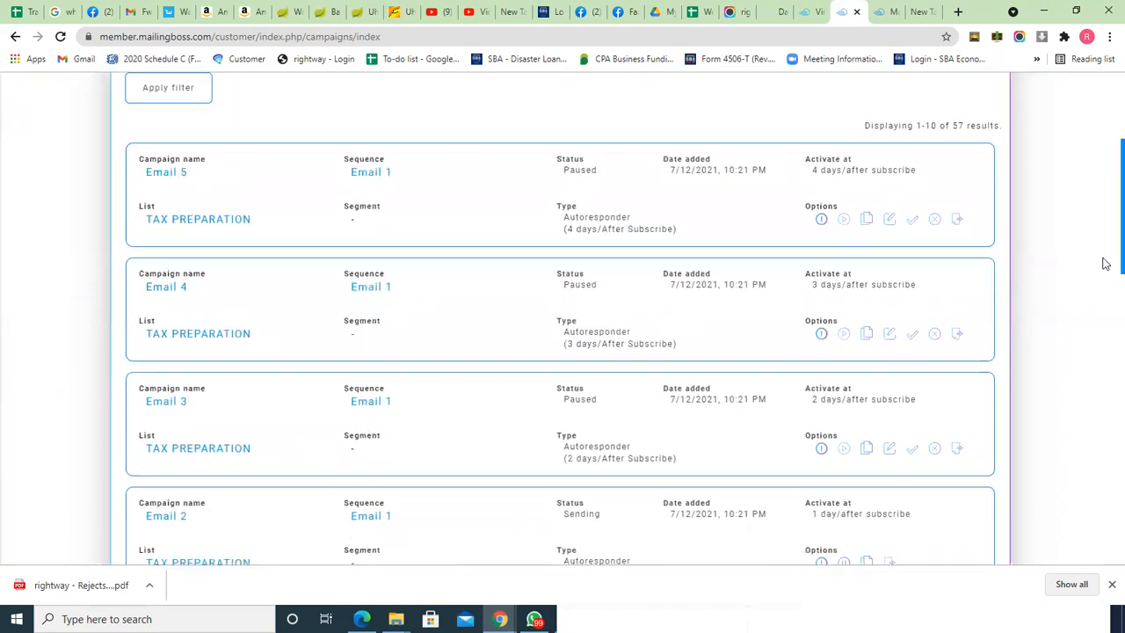
pyautogui.scroll(-2, 1105, 308)
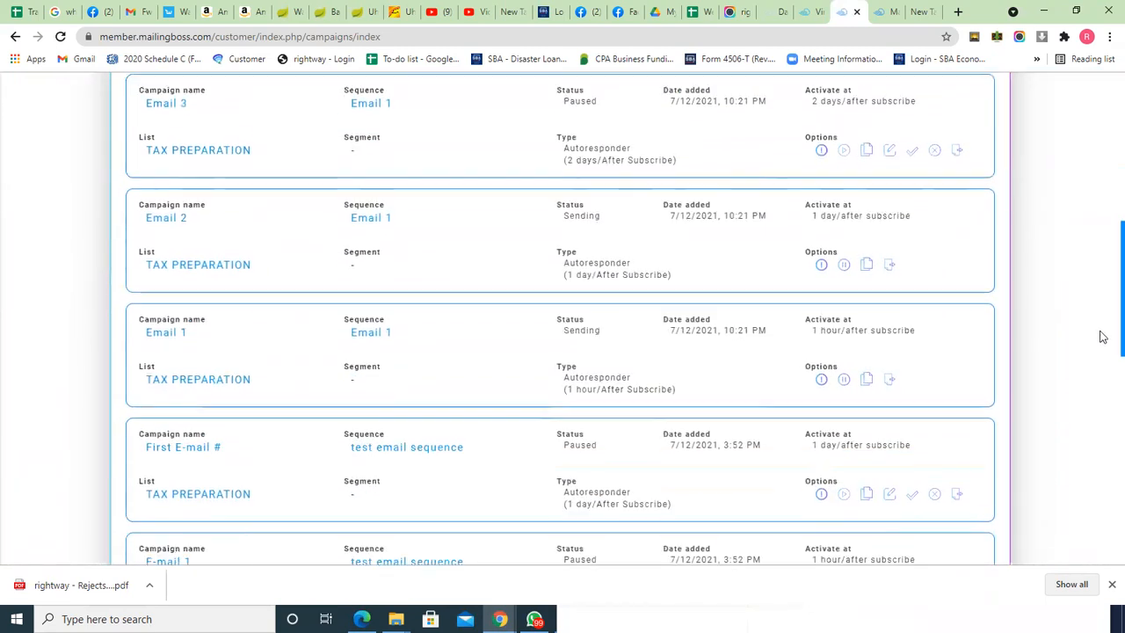
pyautogui.click(843, 255)
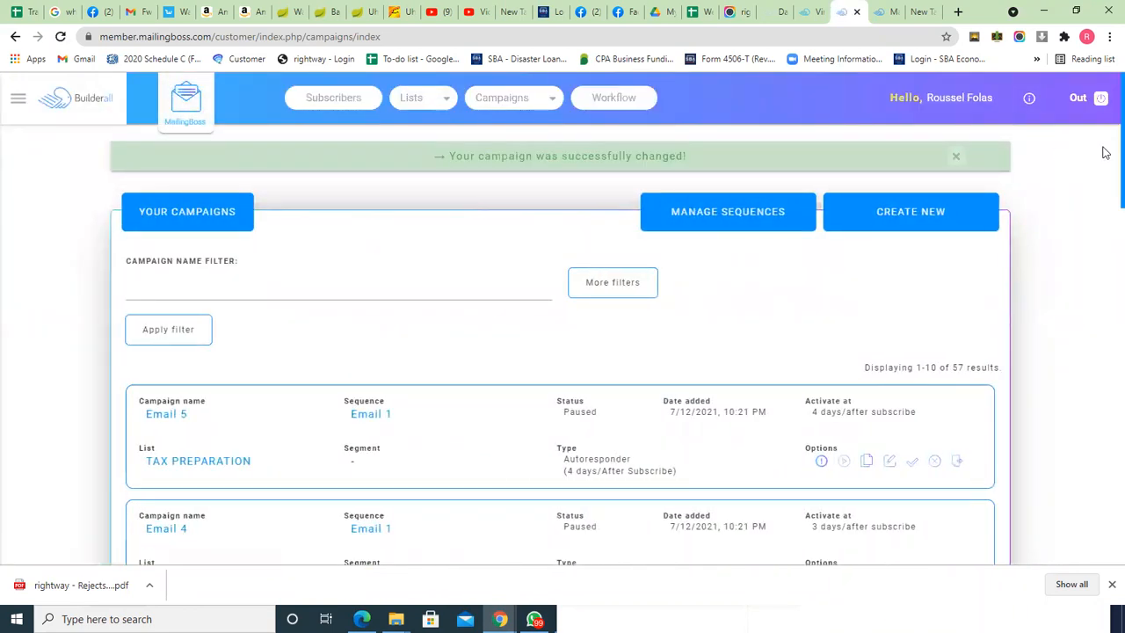
# Step: Check the statuses of the TAX PREPARATION campaigns in both the Email 1 and test email sequences
pyautogui.scroll(-3, 1104, 182)
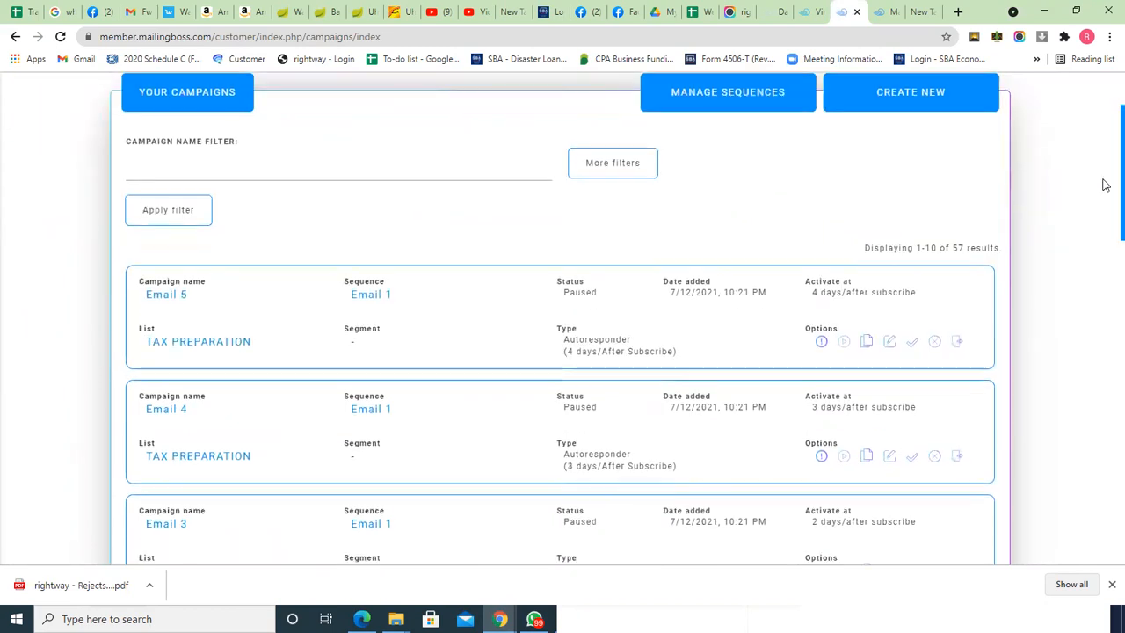
pyautogui.scroll(-3, 1105, 255)
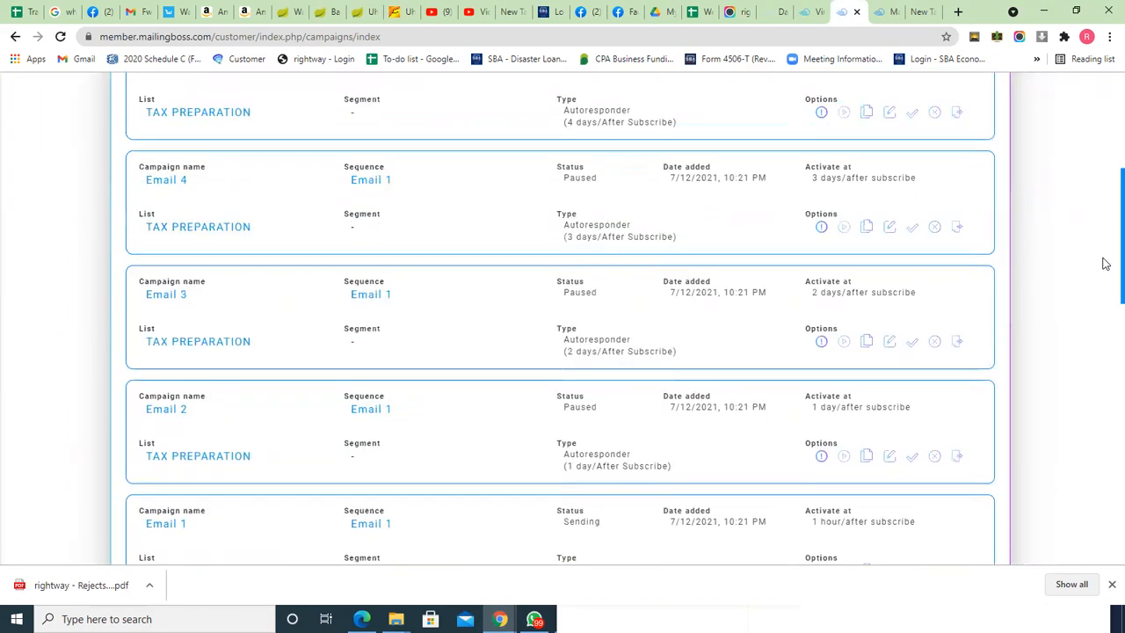
pyautogui.scroll(-3, 1099, 303)
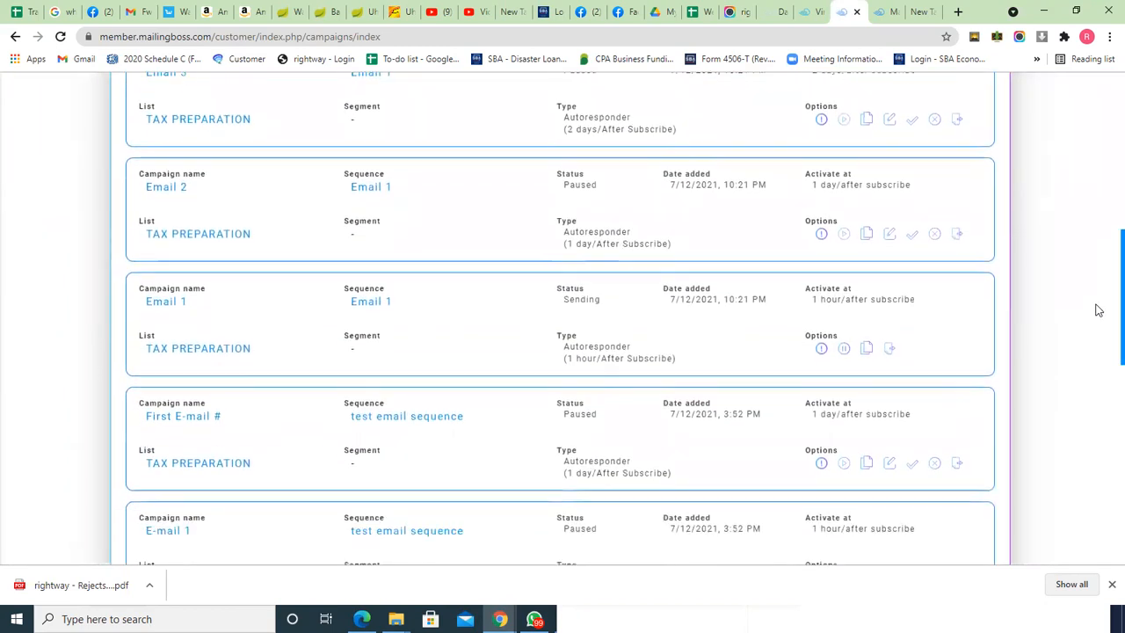
pyautogui.moveTo(1086, 374); pyautogui.dragTo(1086, 358)
pyautogui.scroll(3, 1088, 363)
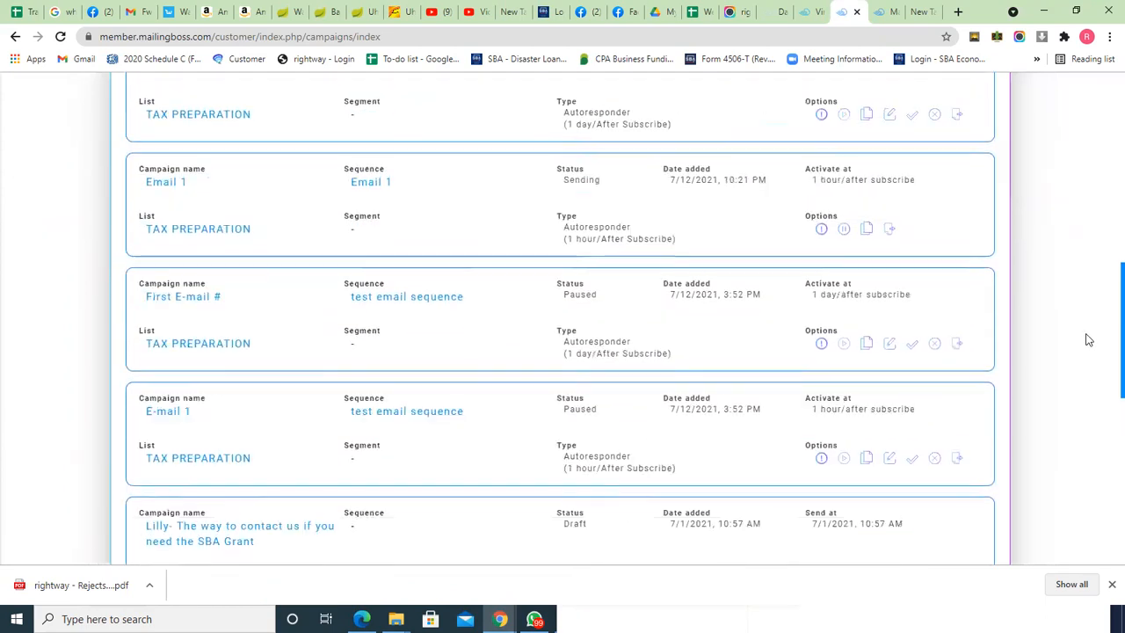
pyautogui.scroll(2, 1083, 309)
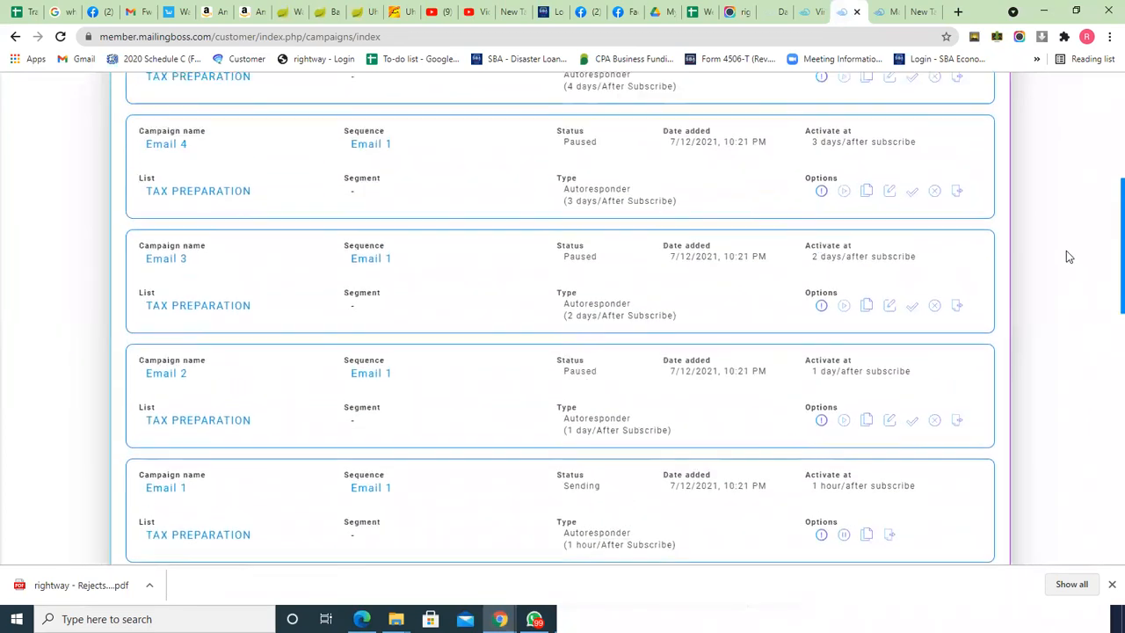
pyautogui.scroll(2, 1064, 244)
pyautogui.scroll(1, 1059, 230)
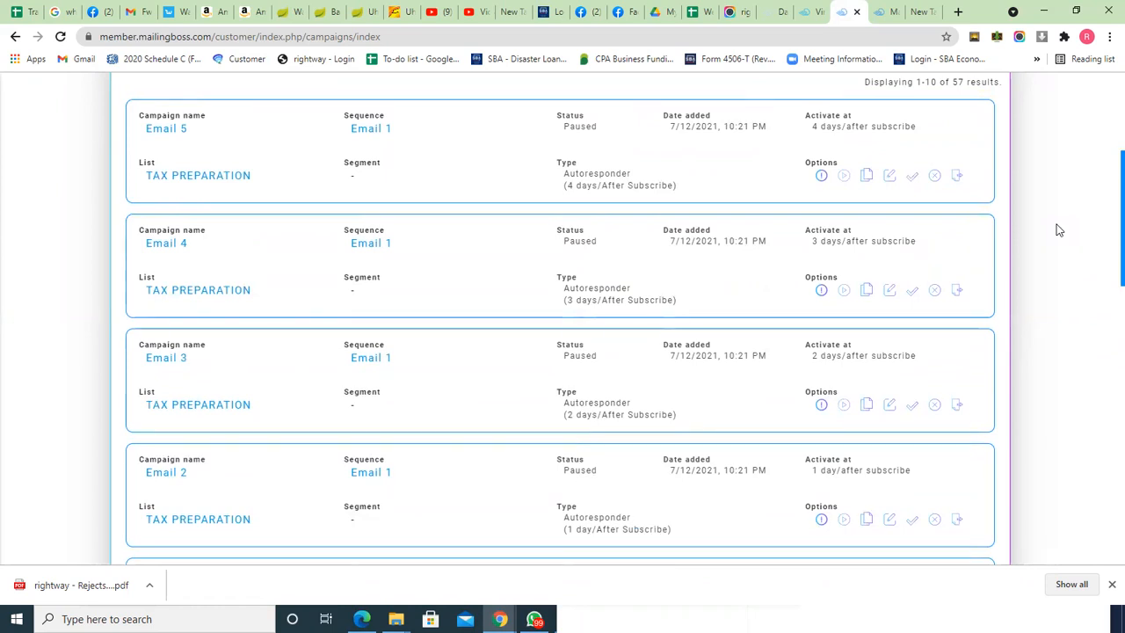
# Step: Pause the Email 1 campaign of the Email 1 sequence and check its status in the campaign list
pyautogui.scroll(-2, 1057, 237)
pyautogui.scroll(-2, 1052, 250)
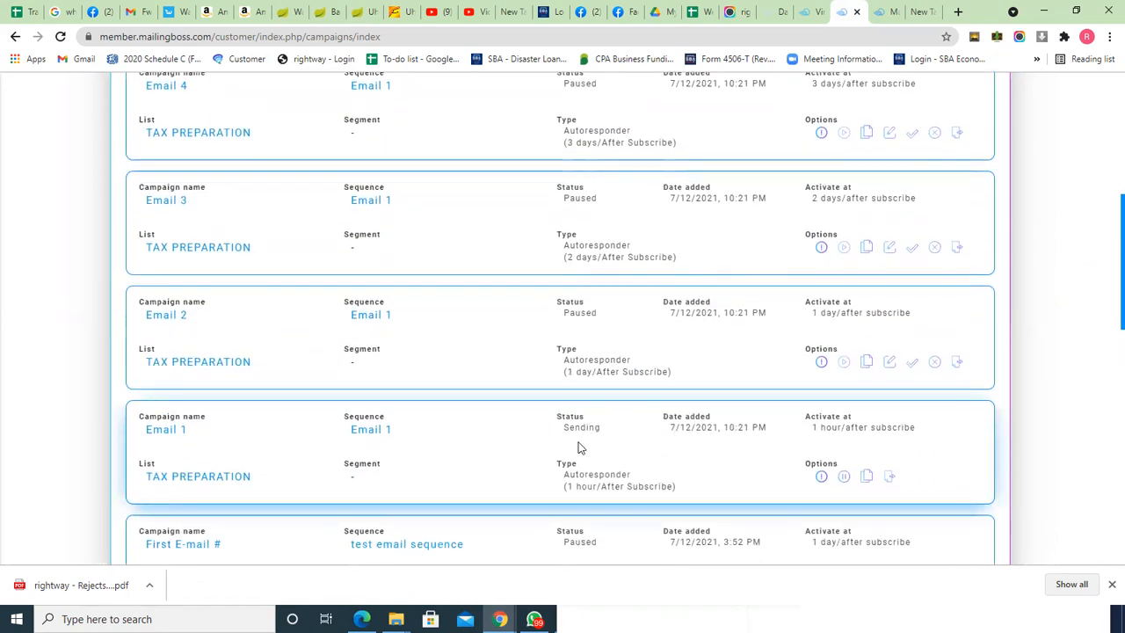
pyautogui.click(844, 478)
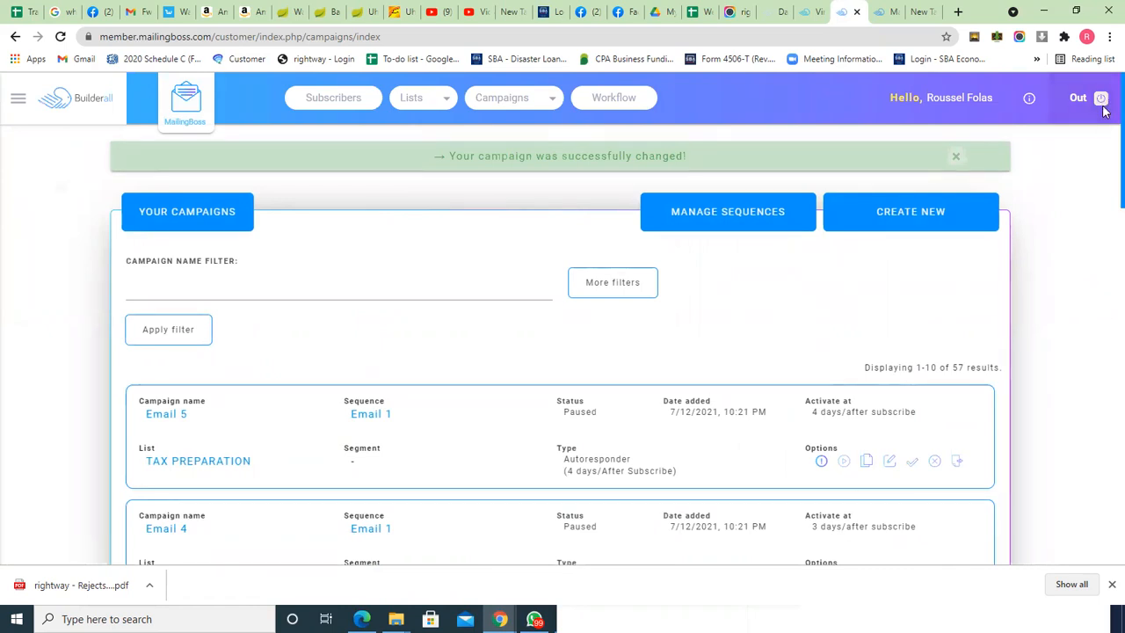
pyautogui.scroll(-3, 1104, 181)
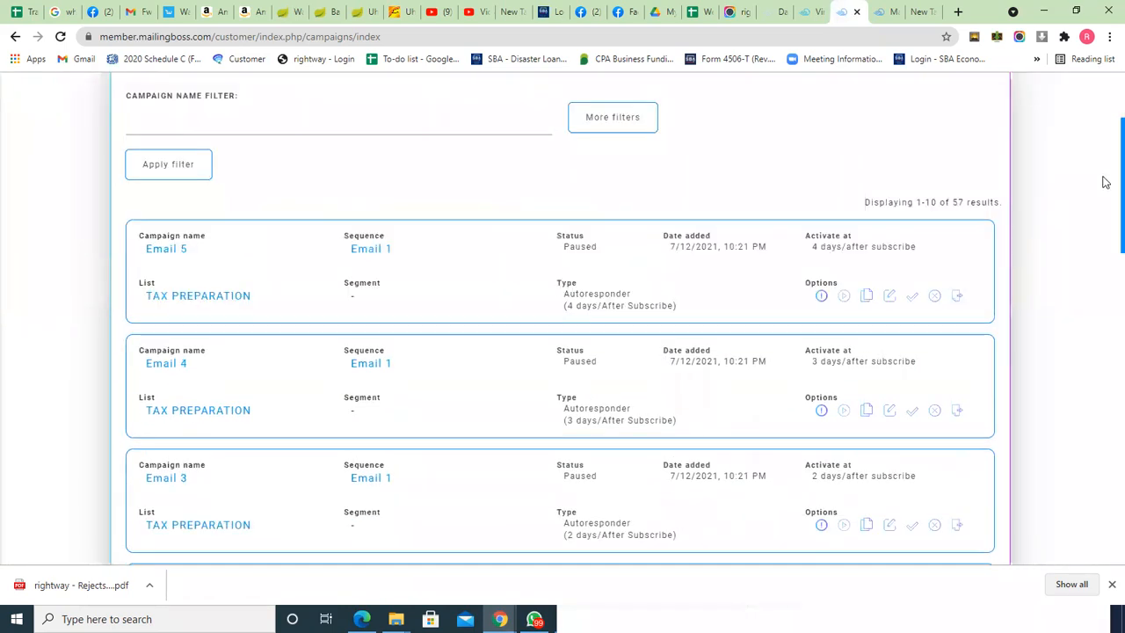
pyautogui.scroll(-2, 1104, 211)
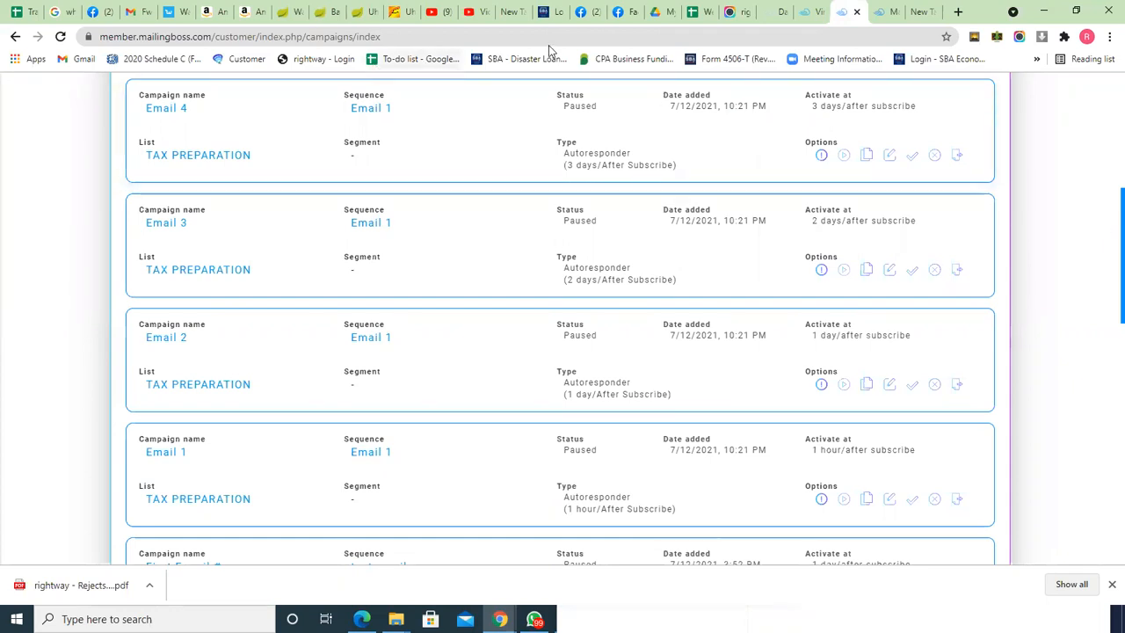
# Step: Switch to Google Docs and create a blank document
pyautogui.click(925, 18)
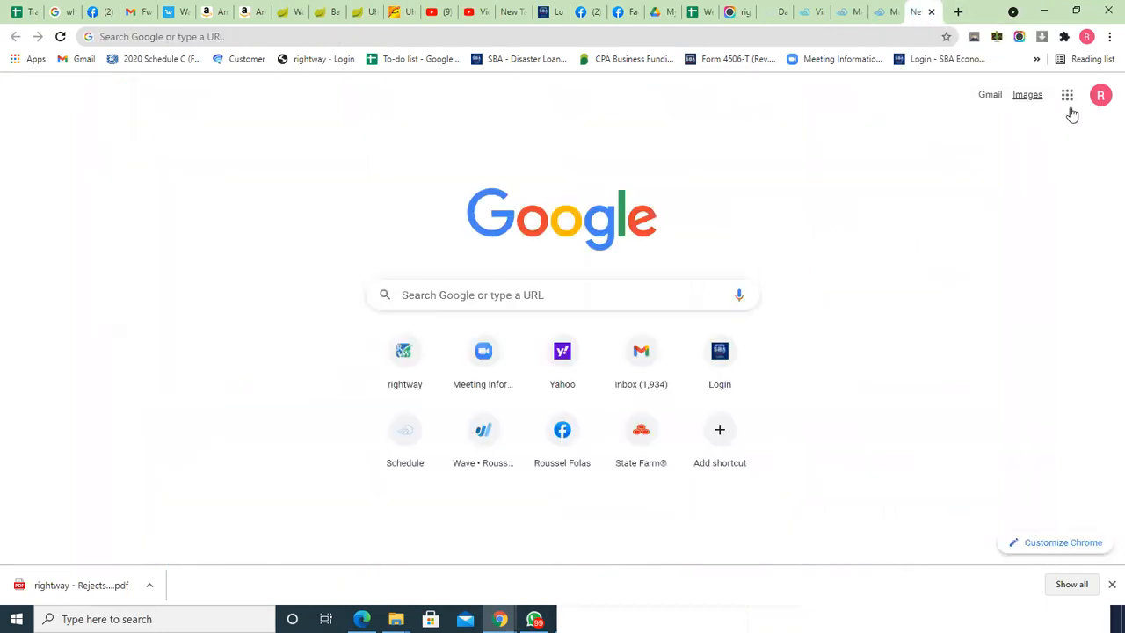
pyautogui.click(1066, 98)
pyautogui.click(946, 233)
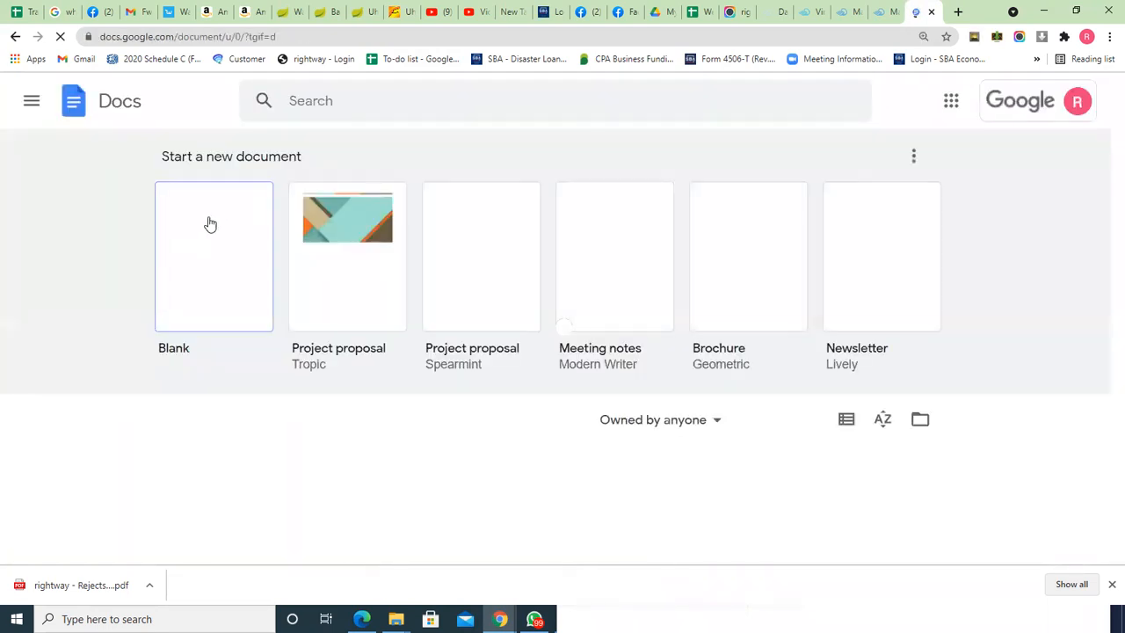
pyautogui.click(214, 257)
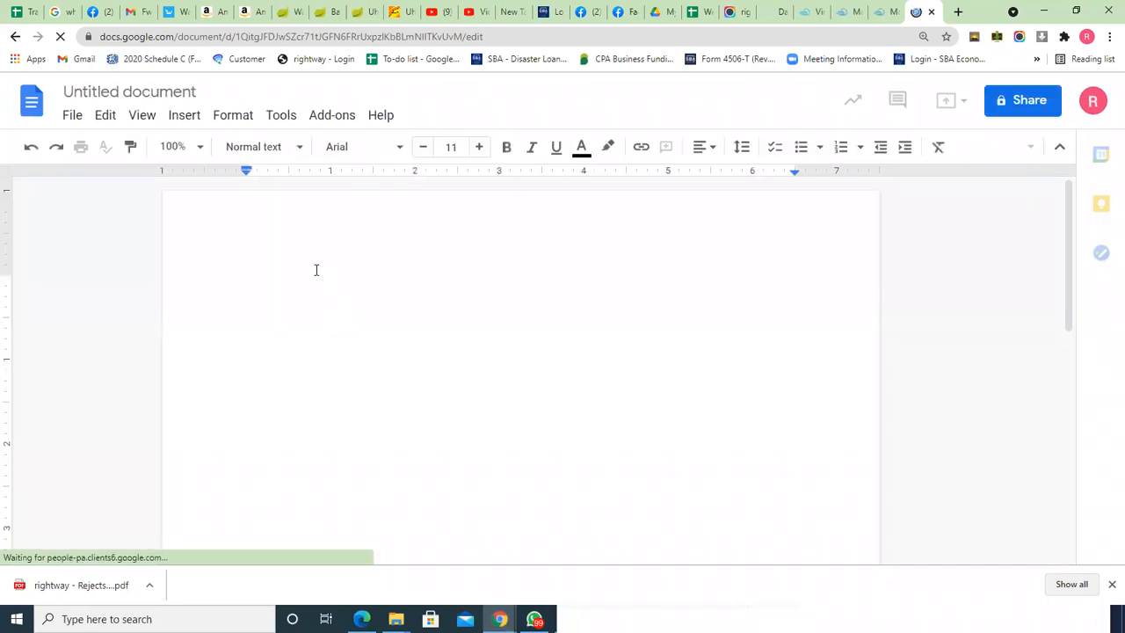
# Step: Write "eMAIL1" as the heading line of the document's first page and start a new line
pyautogui.write('eMAOL')
pyautogui.press('BackSpace')
pyautogui.press('BackSpace')
pyautogui.press('BackSpace')
pyautogui.press('BackSpace')
pyautogui.press('BackSpace')
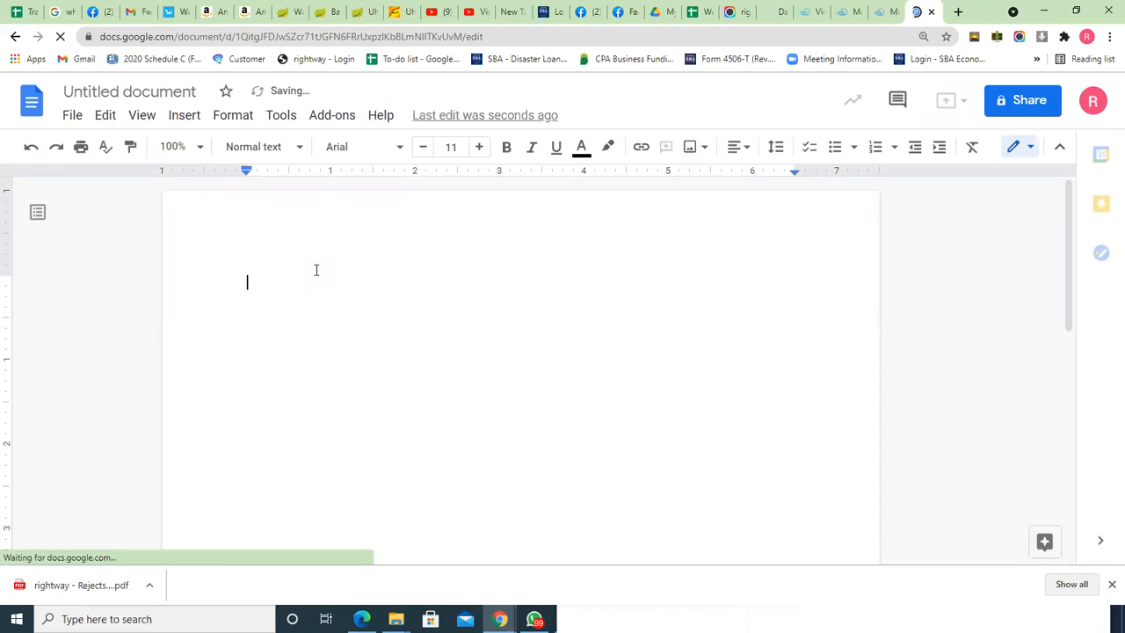
pyautogui.write('eMAIL1')
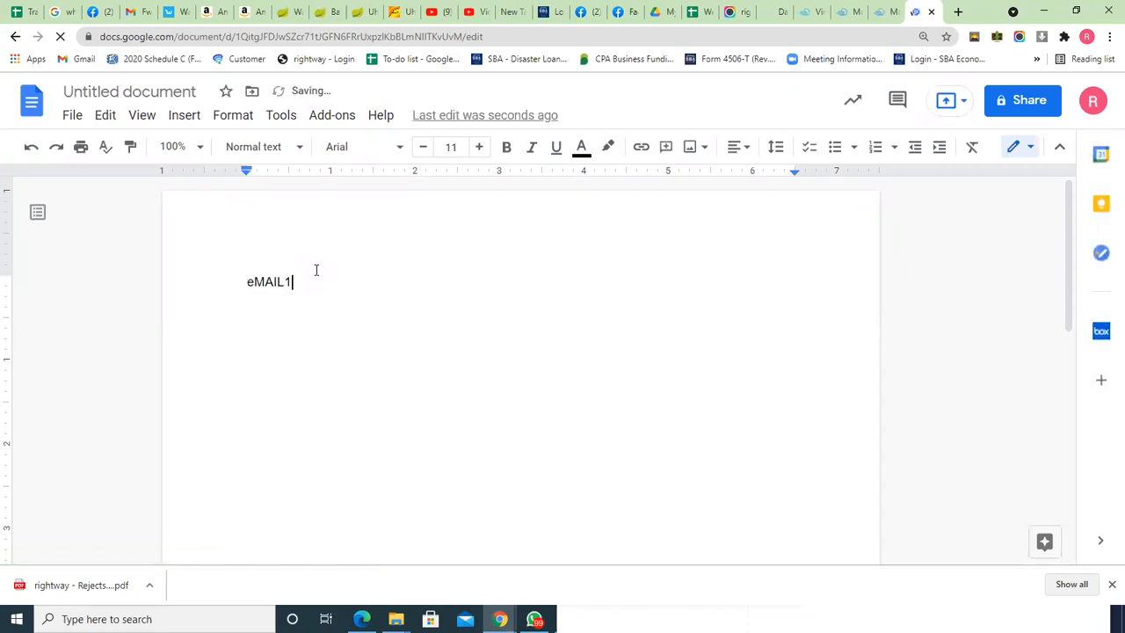
pyautogui.press('Return')
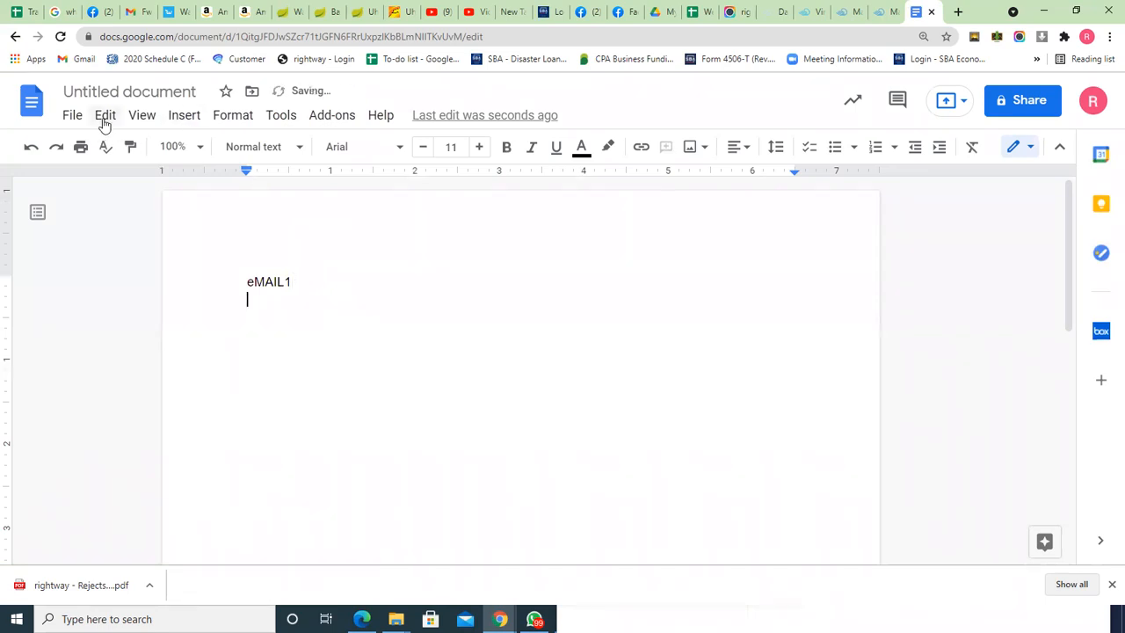
# Step: Insert a page break below eMAIL1 and write the heading "Email 2" on the second page
pyautogui.click(184, 124)
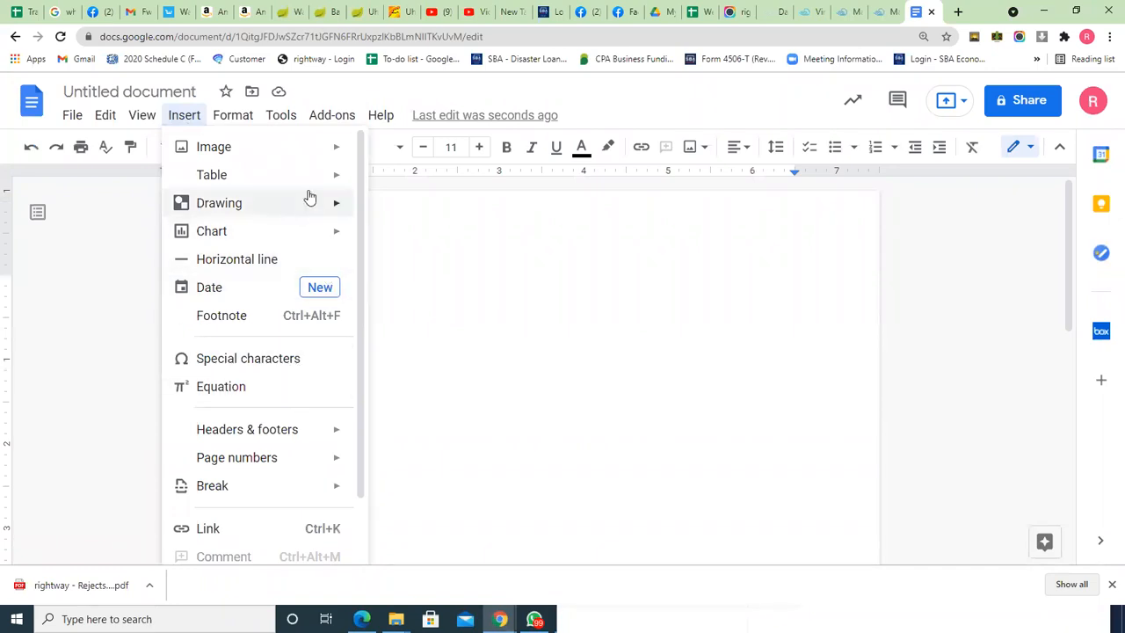
pyautogui.moveTo(304, 484)
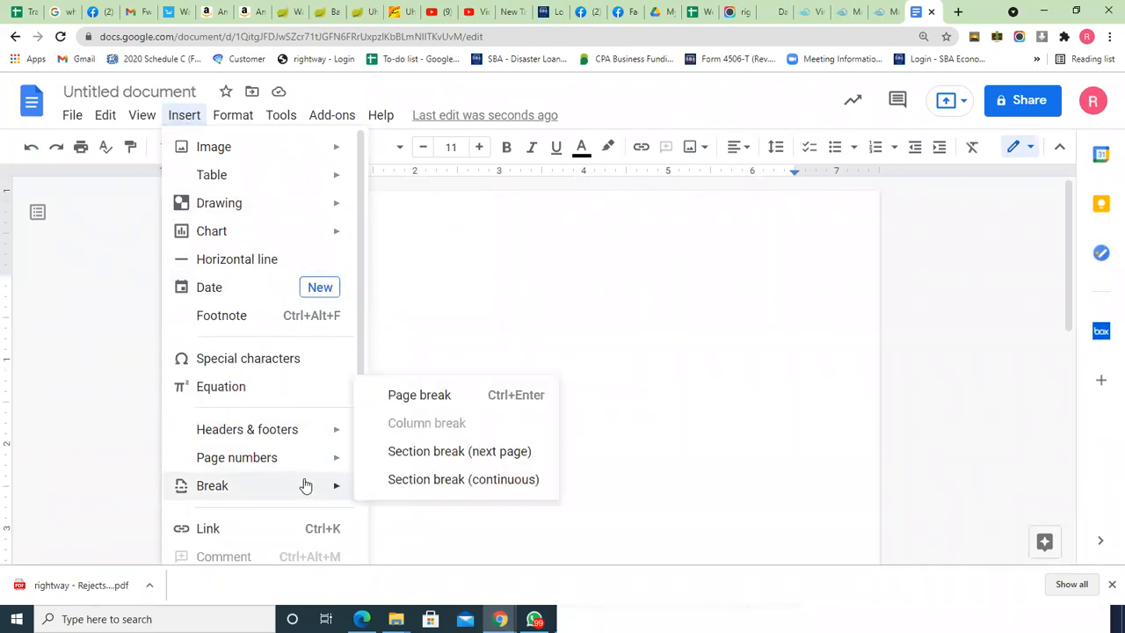
pyautogui.click(423, 396)
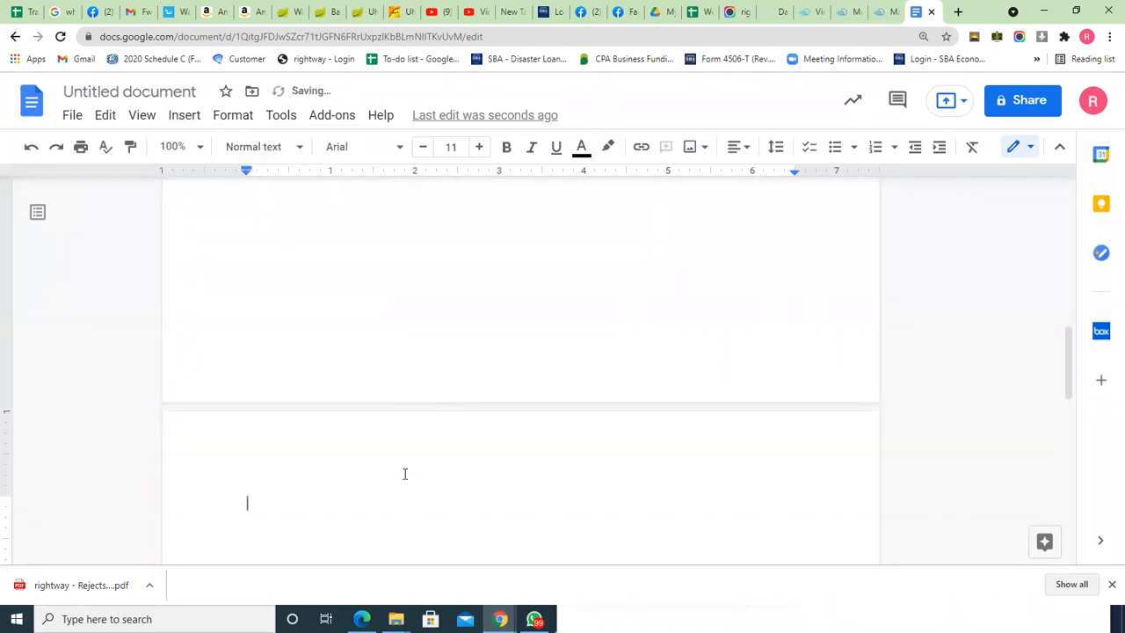
pyautogui.write('email')
pyautogui.write('l')
pyautogui.write(' 2')
pyautogui.press('Return')
# Step: Insert a page break below Email 2 and write the heading "Email3" on the third page, followed by empty lines
pyautogui.click(185, 122)
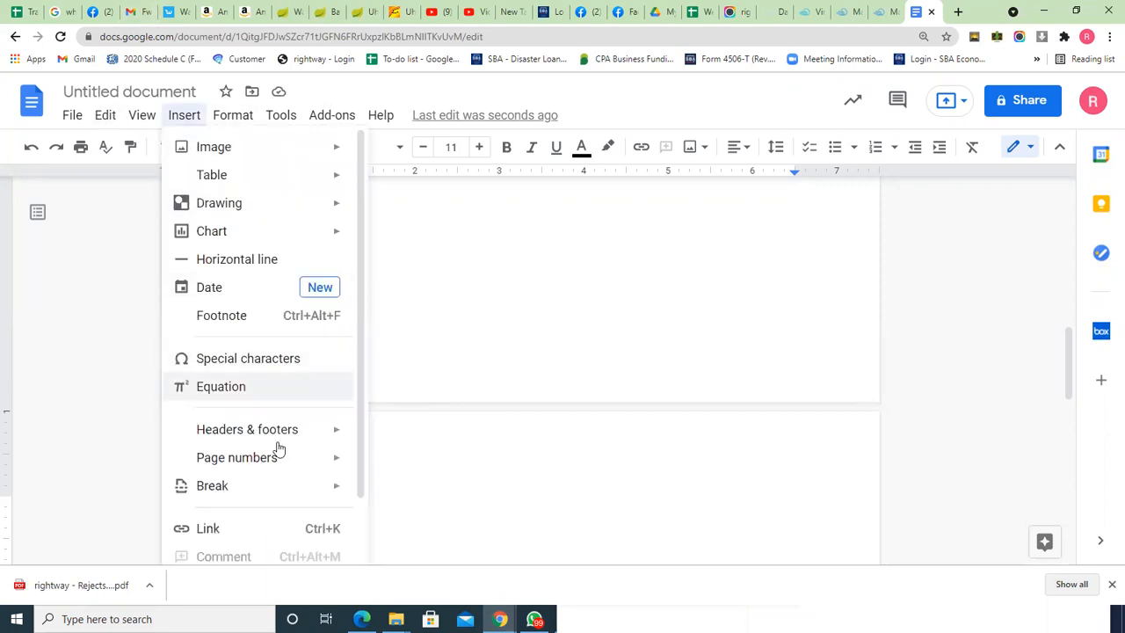
pyautogui.moveTo(319, 492)
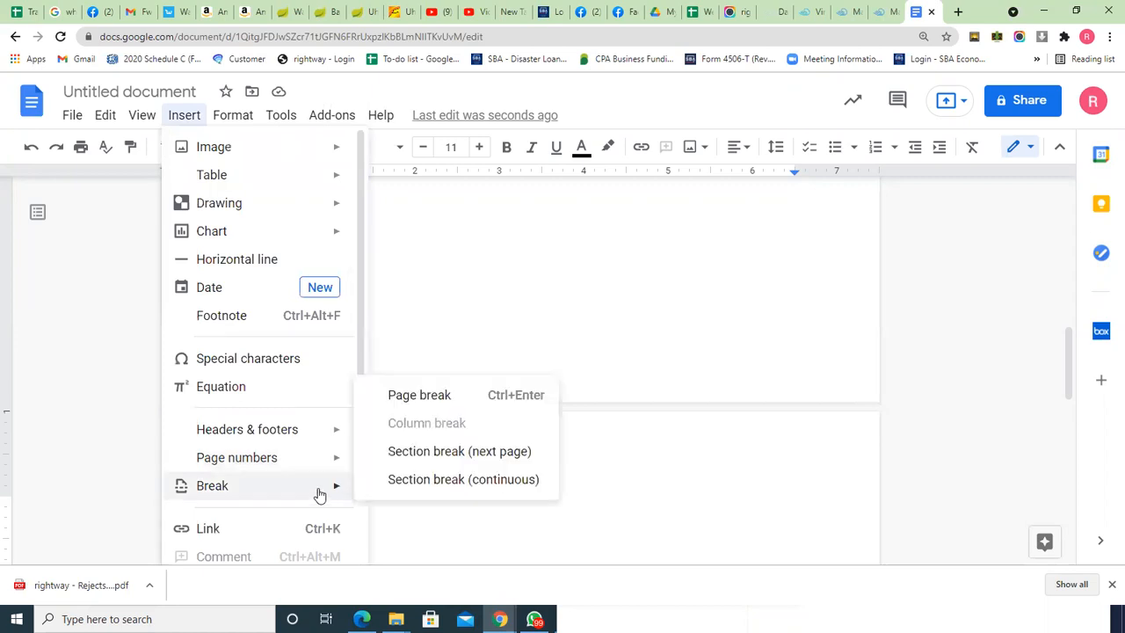
pyautogui.click(451, 395)
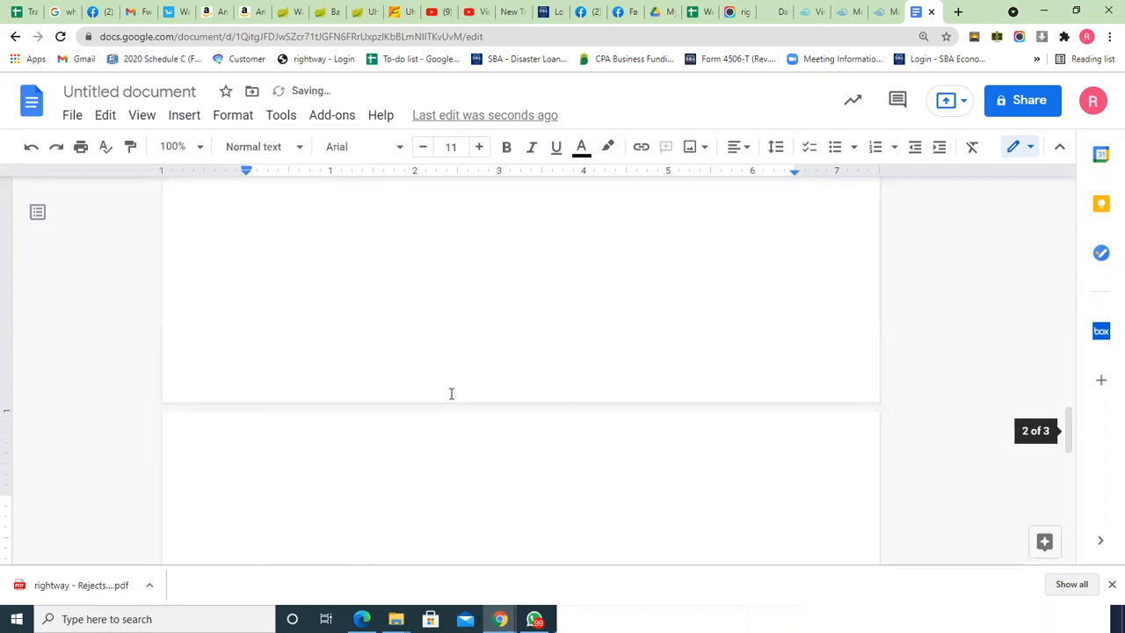
pyautogui.write('Email')
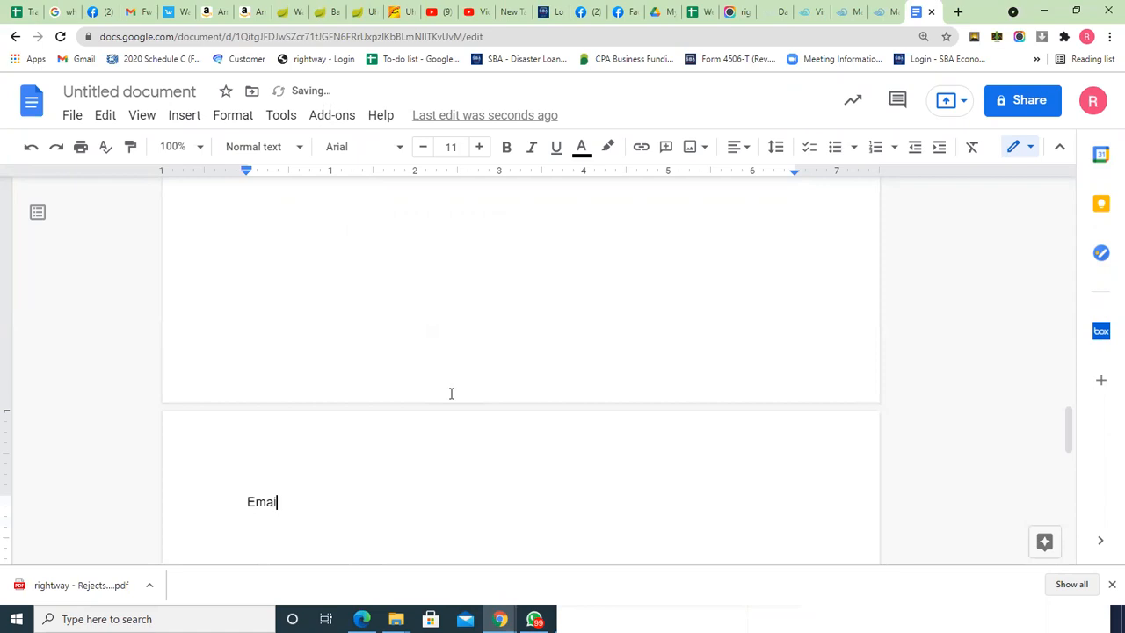
pyautogui.write('3')
pyautogui.press('Return')
pyautogui.press('Return')
# Step: Add an empty line below the eMAIL1 heading and another after the page break that follows Email 2
pyautogui.moveTo(1070, 431); pyautogui.dragTo(1069, 201)
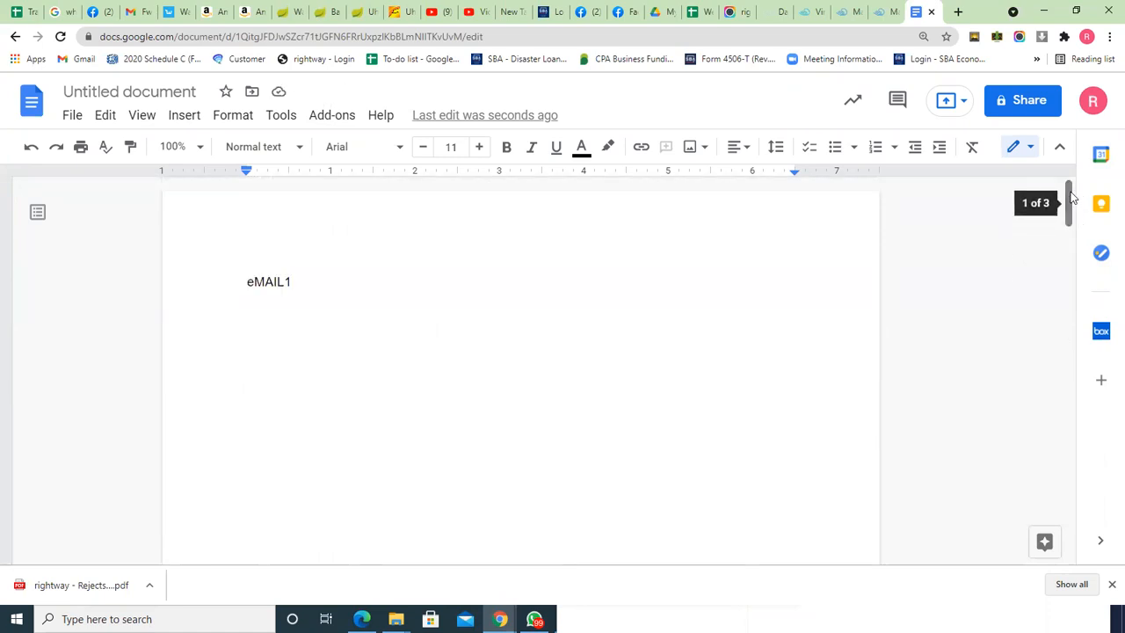
pyautogui.click(263, 331)
pyautogui.press('Return')
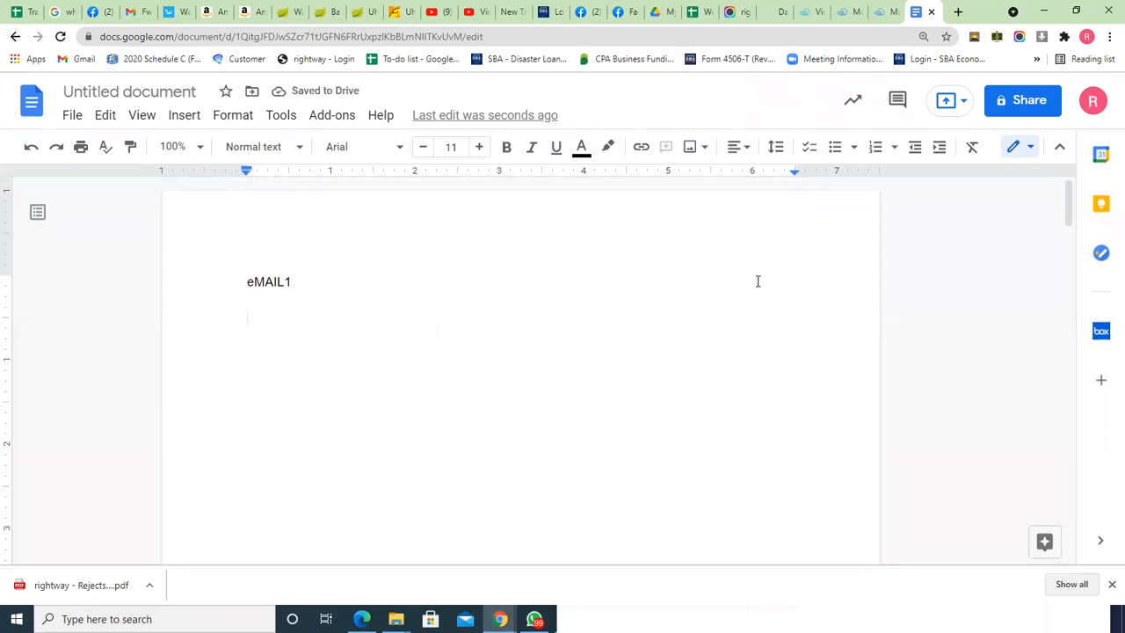
pyautogui.moveTo(1052, 244); pyautogui.dragTo(1045, 326)
pyautogui.click(296, 382)
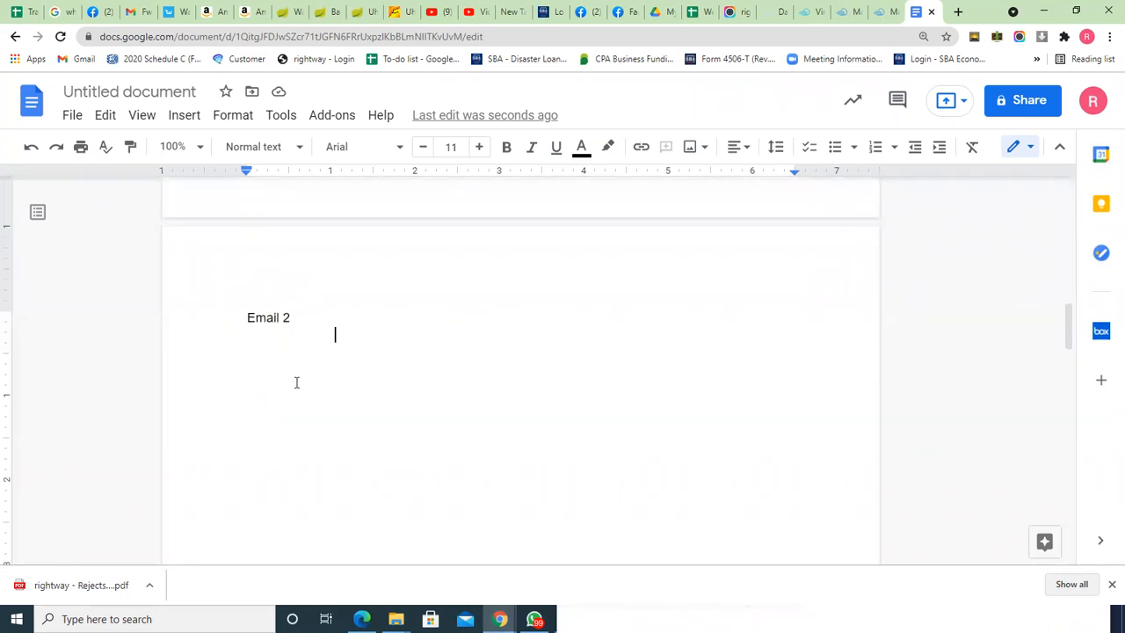
pyautogui.hotkey('ctrl', 'Return')
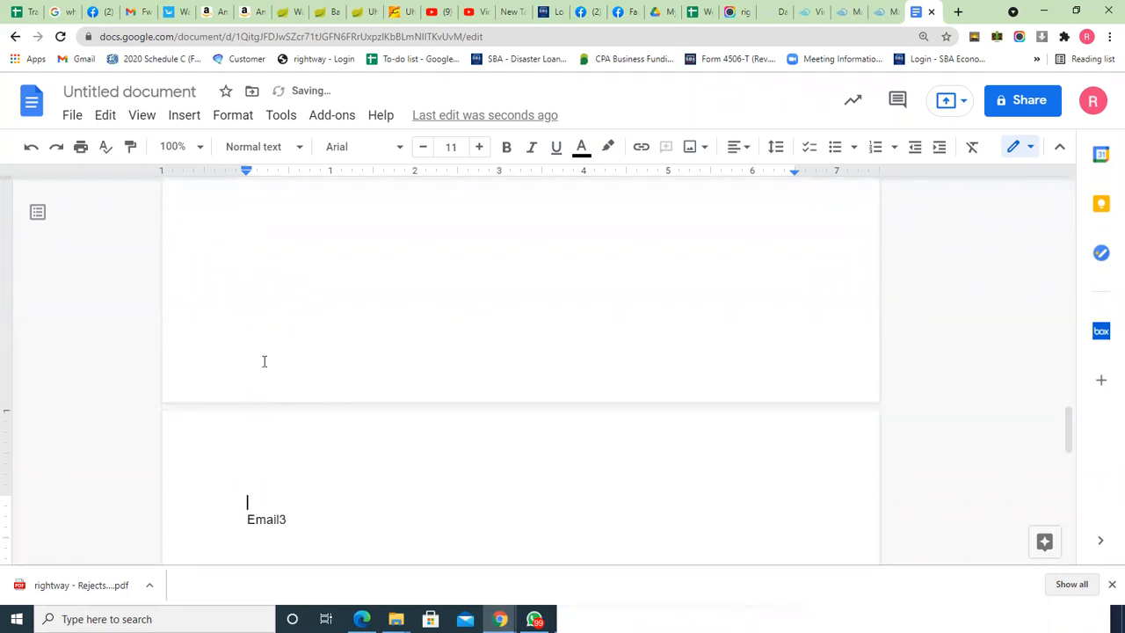
# Step: Look briefly at the MailingBoss email sequences, and add two new lines below the Email3 heading in the Google Docs document
pyautogui.click(318, 527)
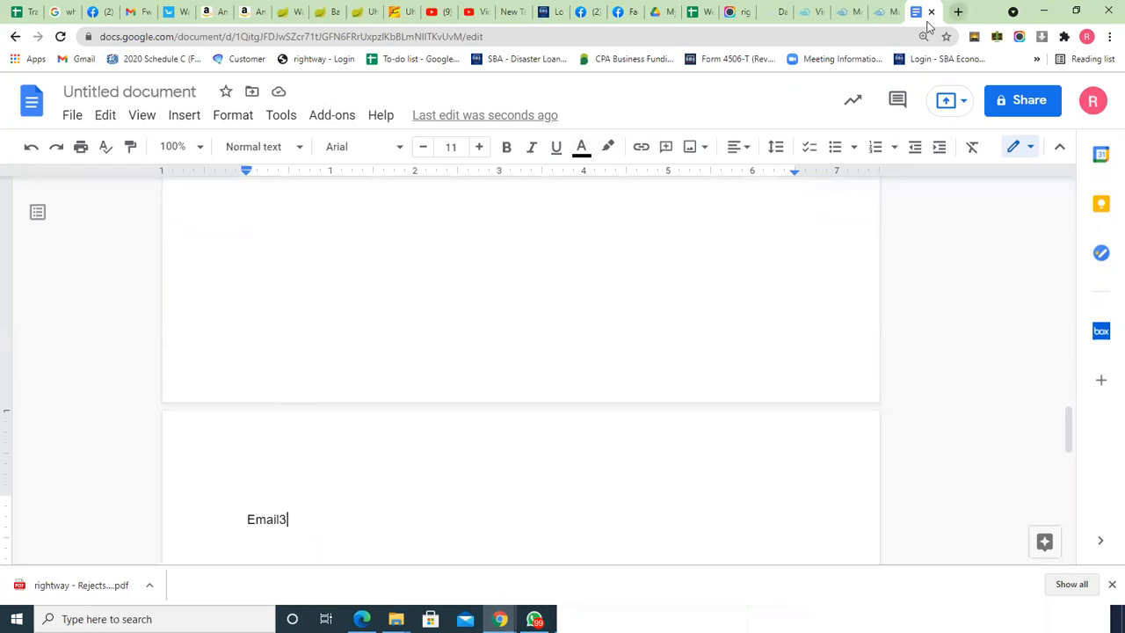
pyautogui.click(882, 13)
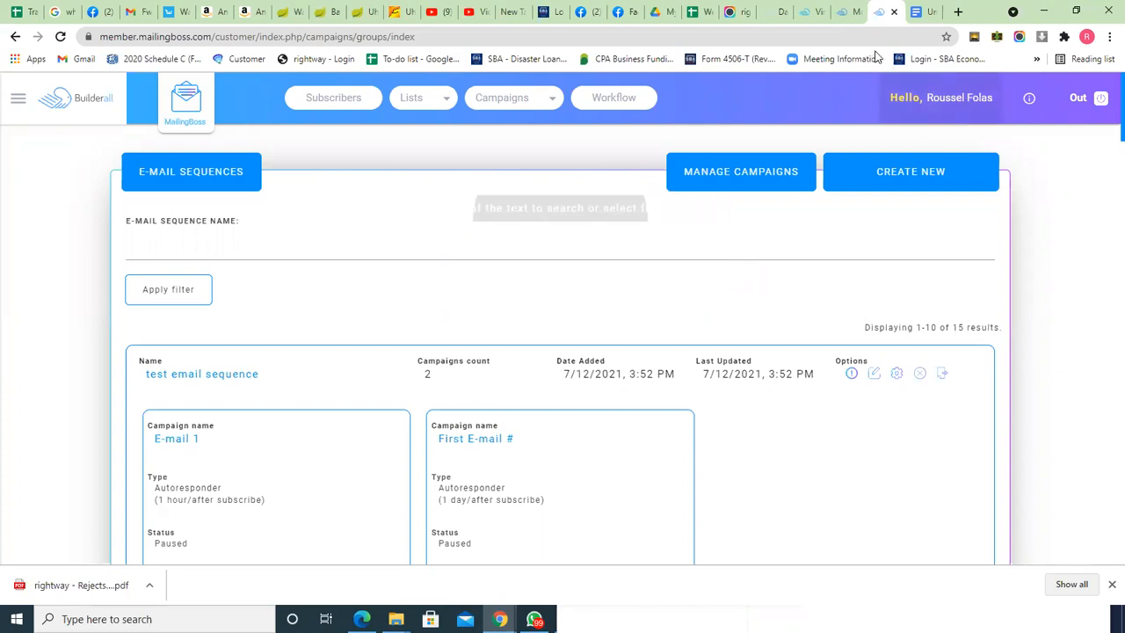
pyautogui.click(922, 14)
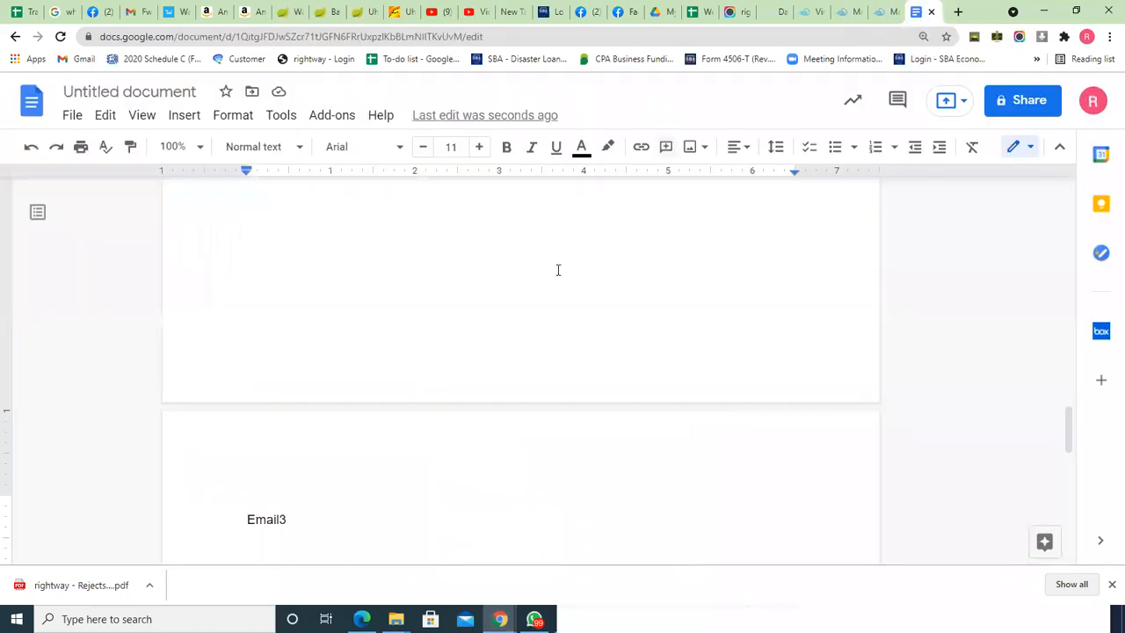
pyautogui.press('Return')
pyautogui.press('Return')
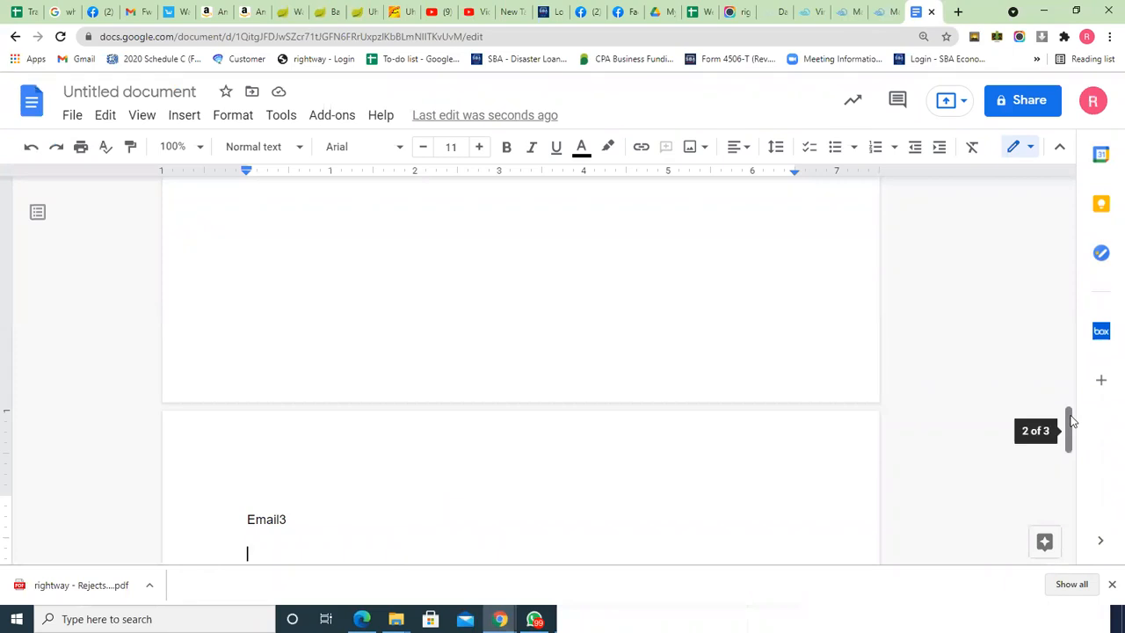
pyautogui.moveTo(1068, 415); pyautogui.dragTo(1075, 443)
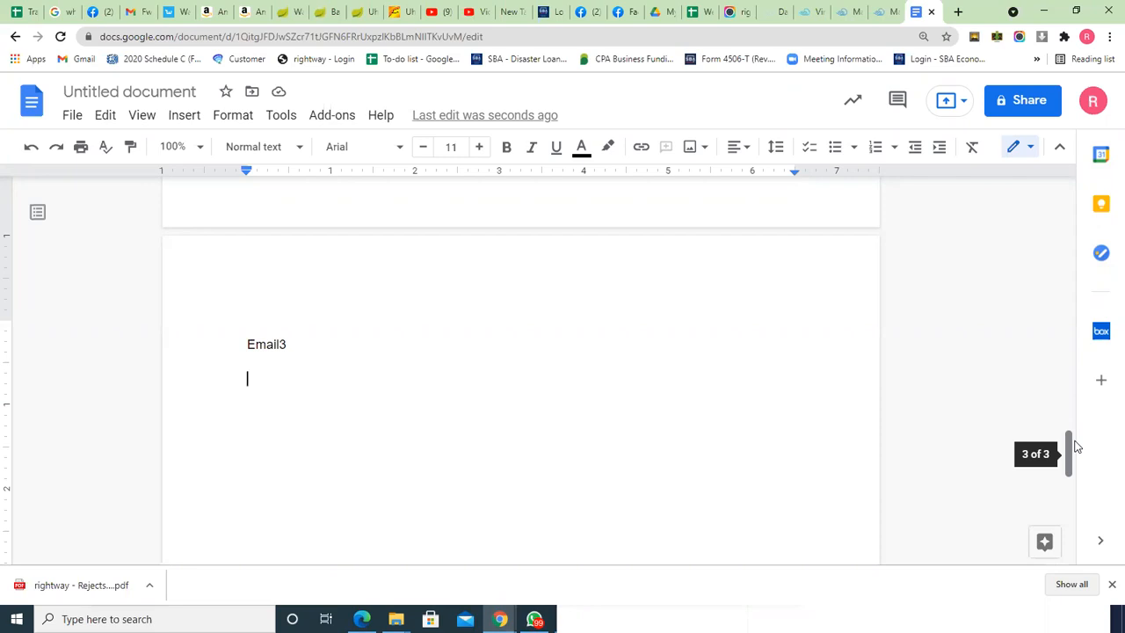
# Step: Switch to the Builderall home page, enter the Mailingboss Autoresponder and go to its subscriber lists
pyautogui.click(845, 15)
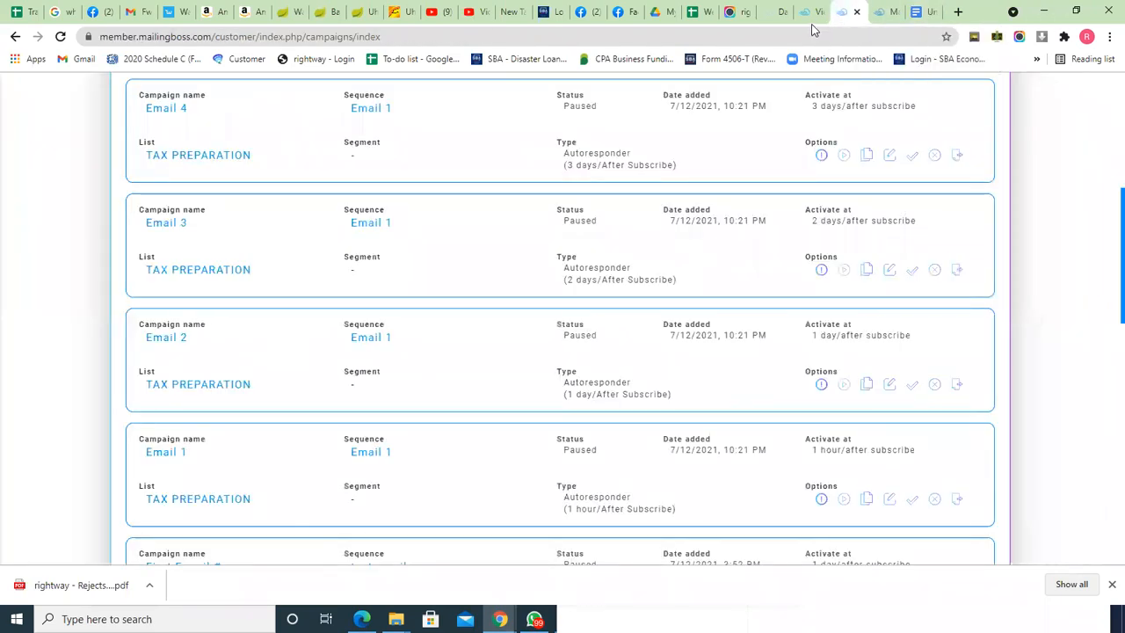
pyautogui.click(807, 16)
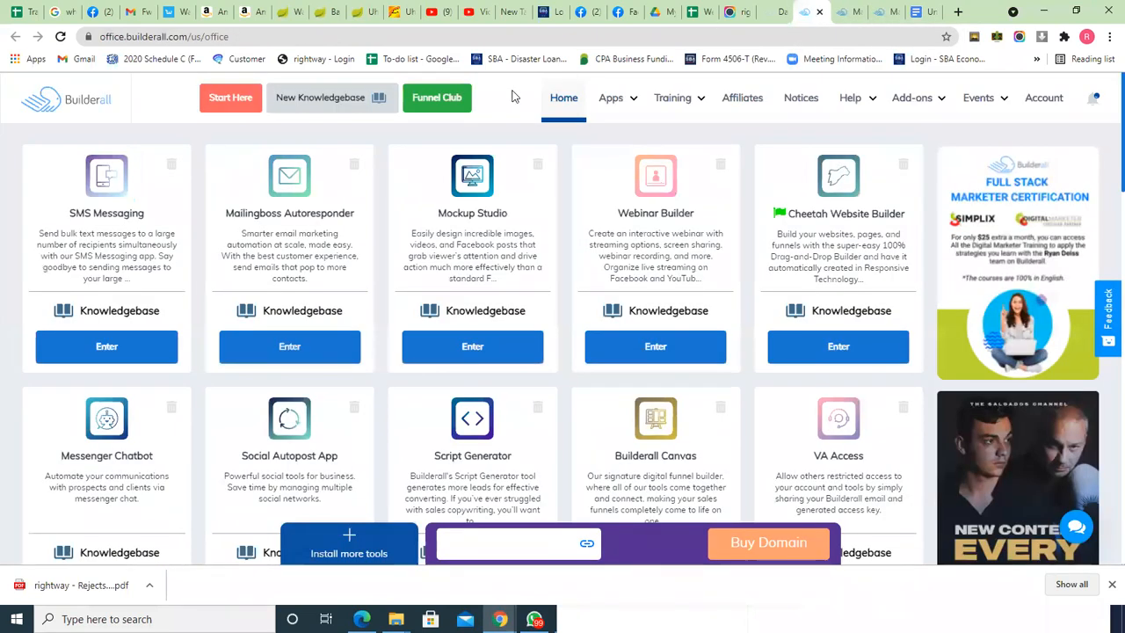
pyautogui.click(770, 16)
pyautogui.click(807, 14)
pyautogui.click(286, 349)
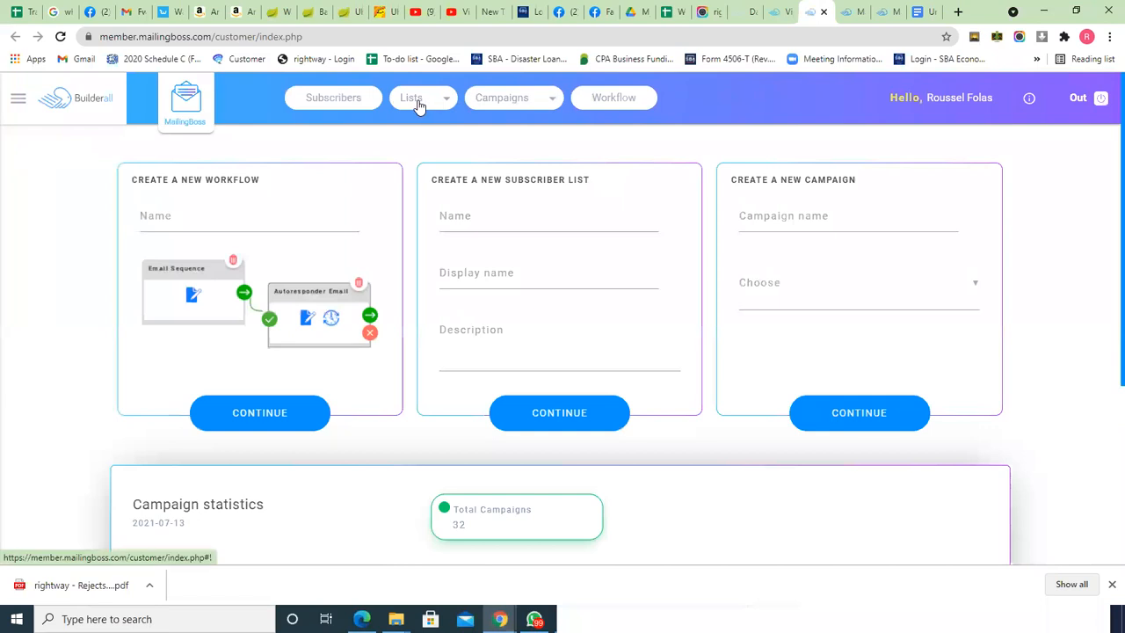
pyautogui.click(414, 107)
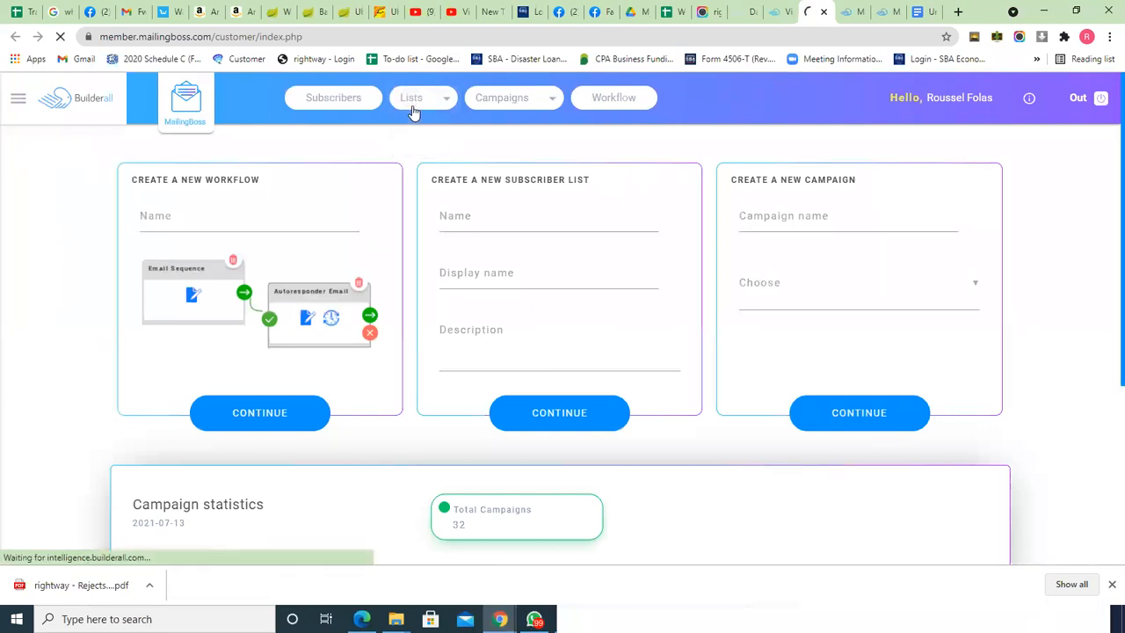